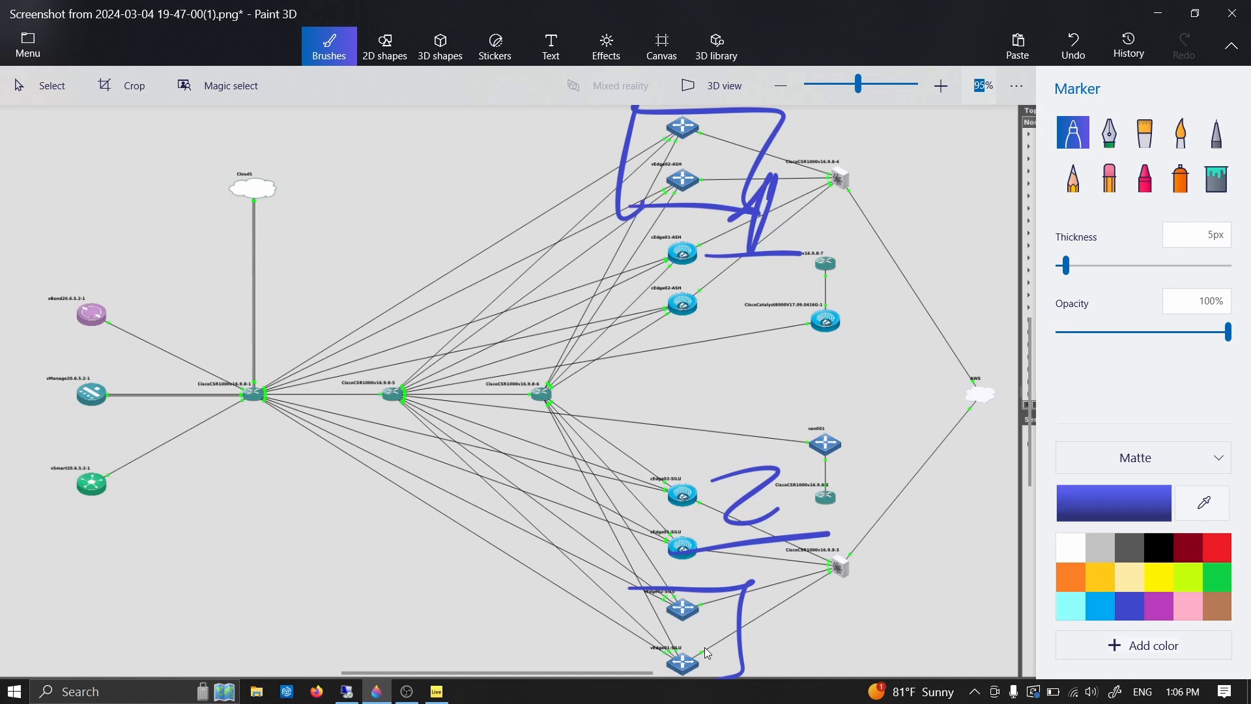
- Outline the upper and lower cEdge router pairs in red with the 5px Marker
click(1223, 555)
mouse_move(655, 224)
mouse_down()
mouse_move(720, 346)
mouse_move(631, 270)
mouse_up()
mouse_move(619, 464)
mouse_down()
mouse_move(733, 512)
mouse_move(614, 503)
mouse_up()
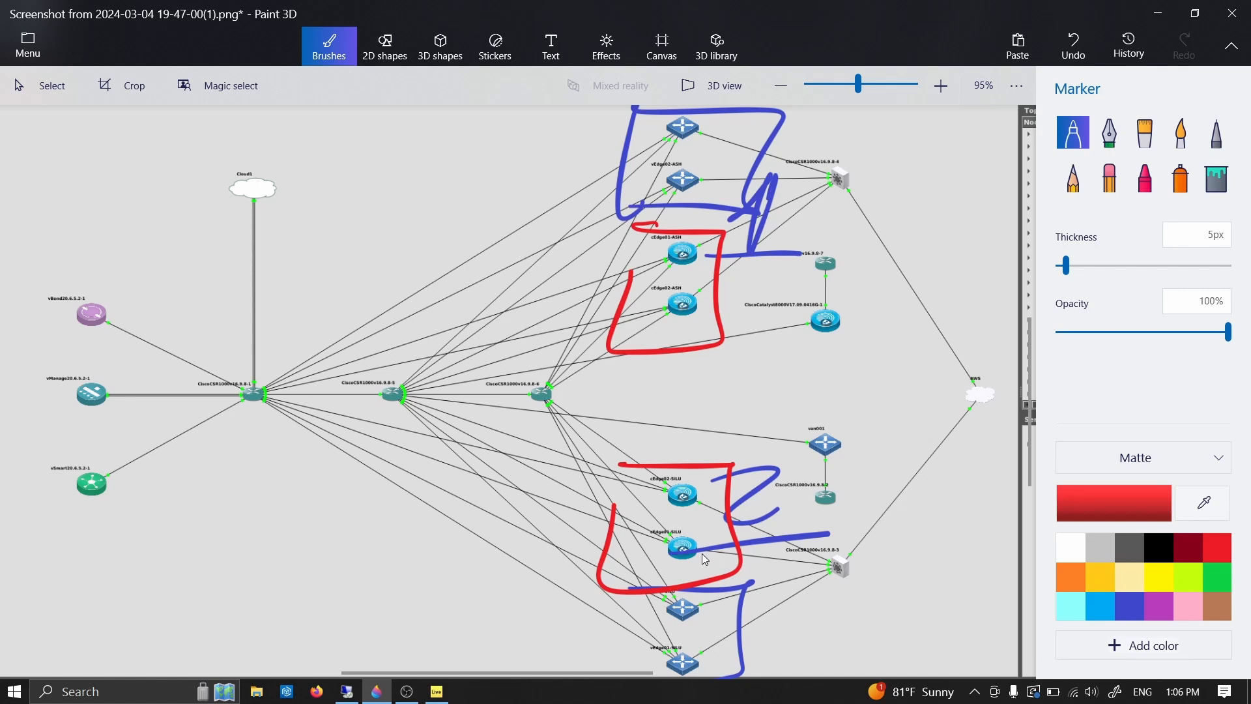
- Draw orange boxes around the Catalyst 8000V and van001 branch groups, each including its attached CSR1000v router
click(1071, 577)
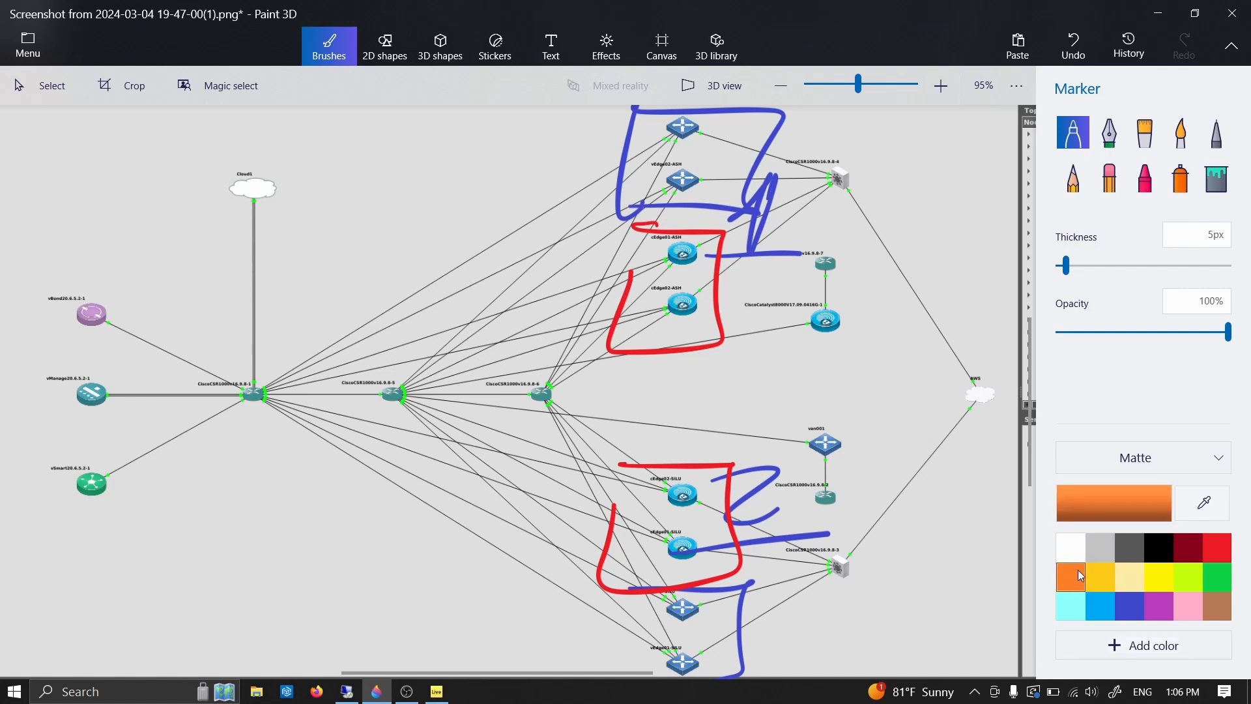
mouse_move(788, 245)
mouse_down()
mouse_move(851, 362)
mouse_move(772, 282)
mouse_up()
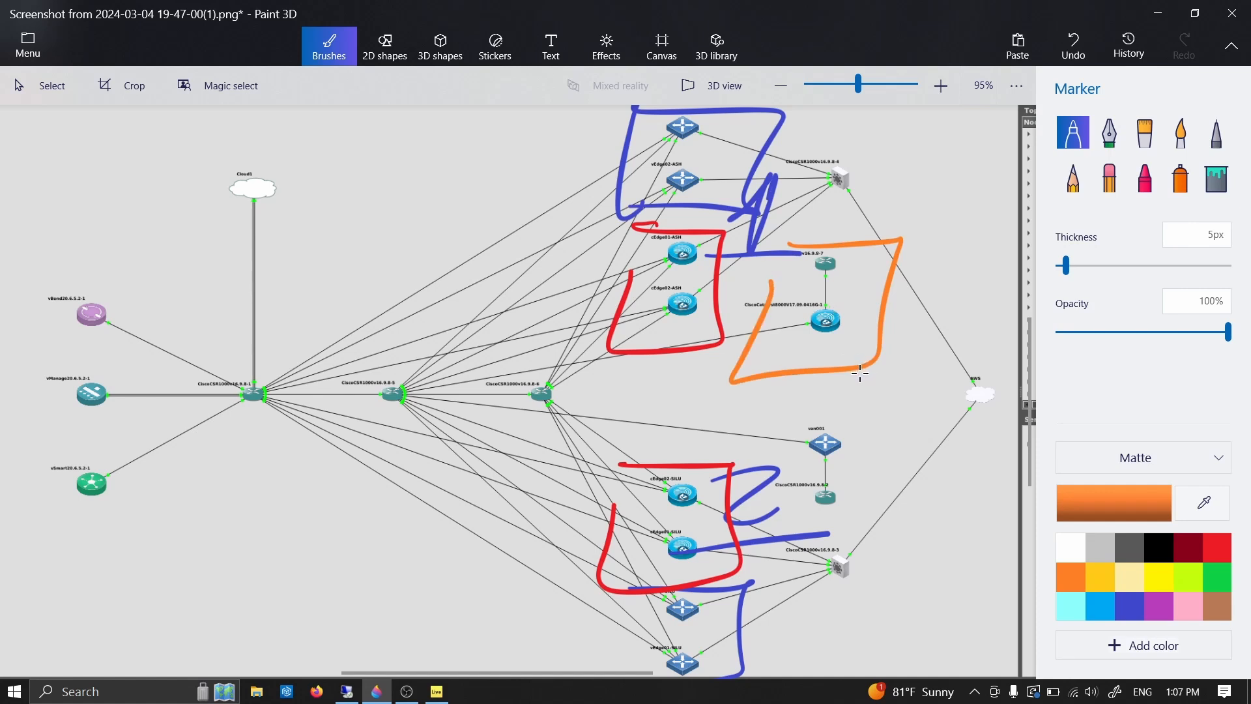
mouse_move(766, 411)
mouse_down()
mouse_move(898, 408)
mouse_move(786, 475)
mouse_up()
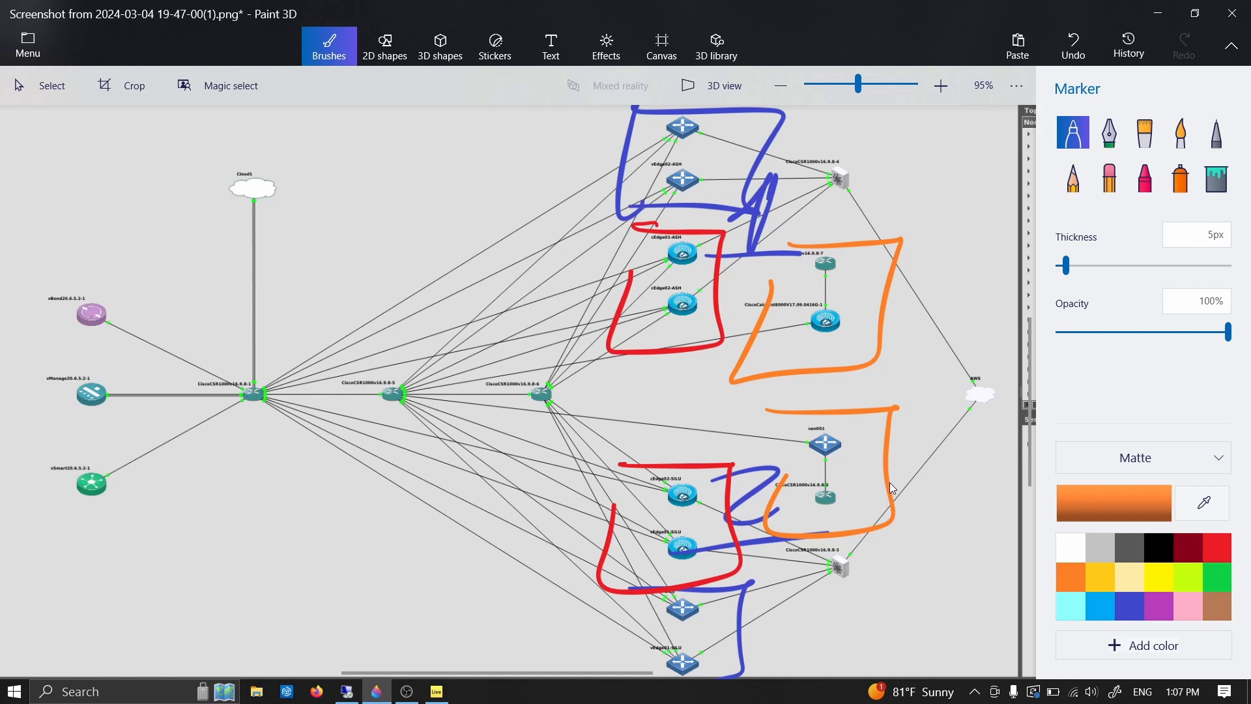
- Circle the Catalyst 8000V router in black and trace black paths from it to all four cEdge routers
click(1151, 551)
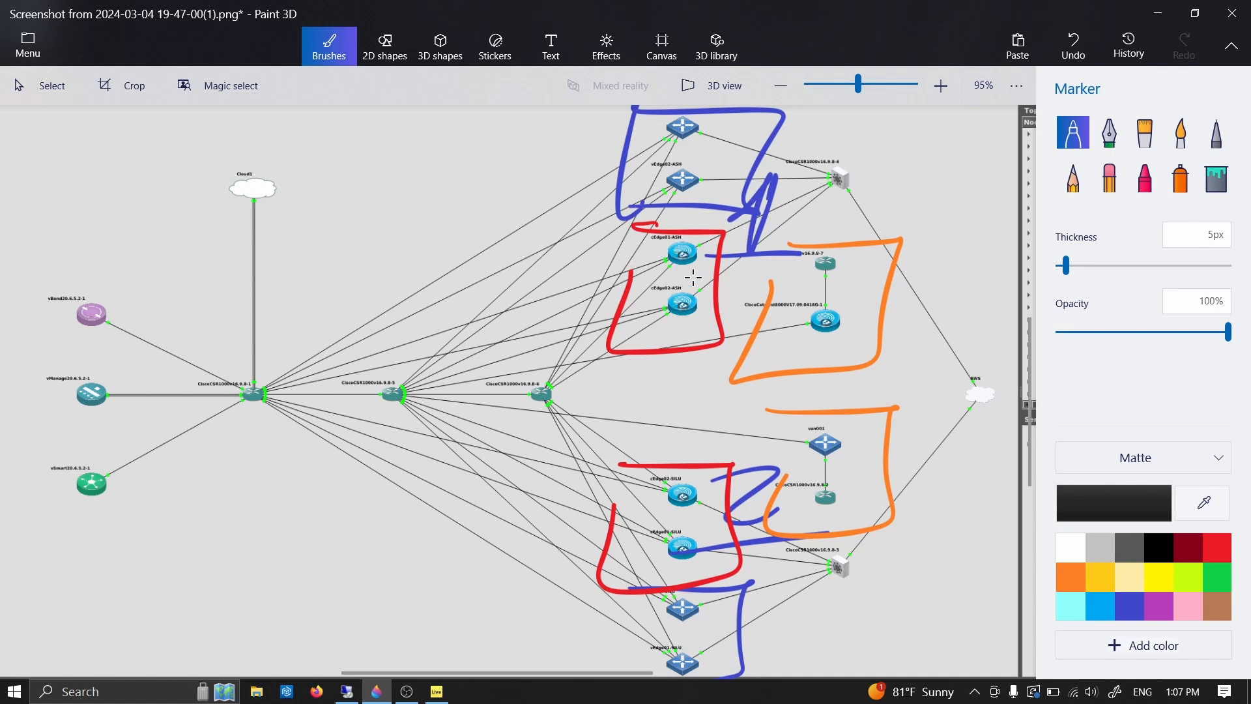
drag(841, 310, 769, 321)
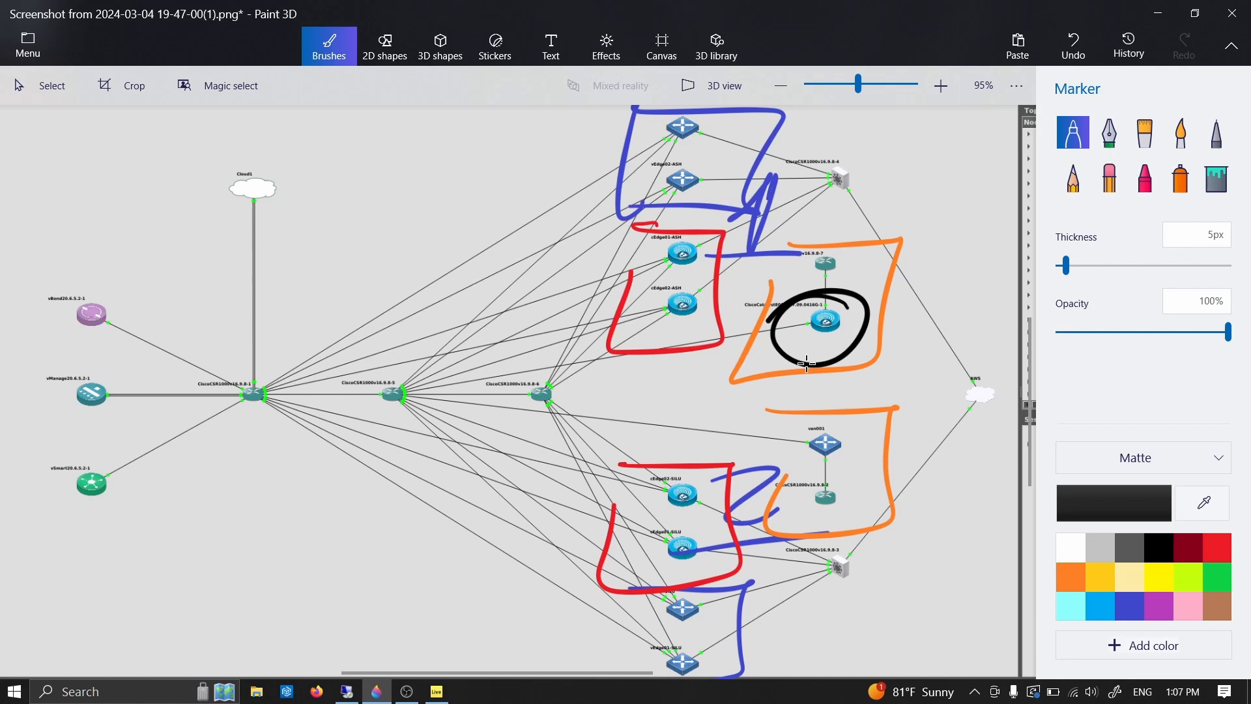
mouse_move(827, 321)
mouse_down()
mouse_move(825, 307)
mouse_move(701, 251)
mouse_up()
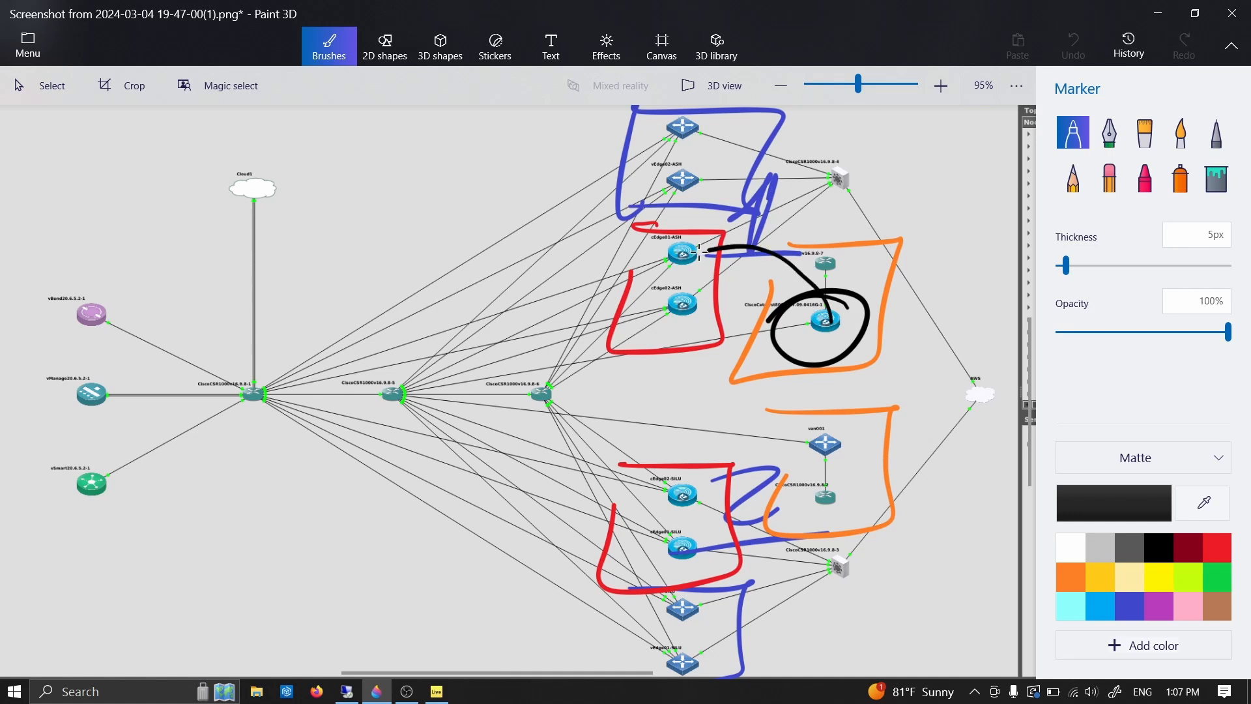
mouse_move(848, 347)
mouse_down()
mouse_move(837, 329)
mouse_move(680, 303)
mouse_up()
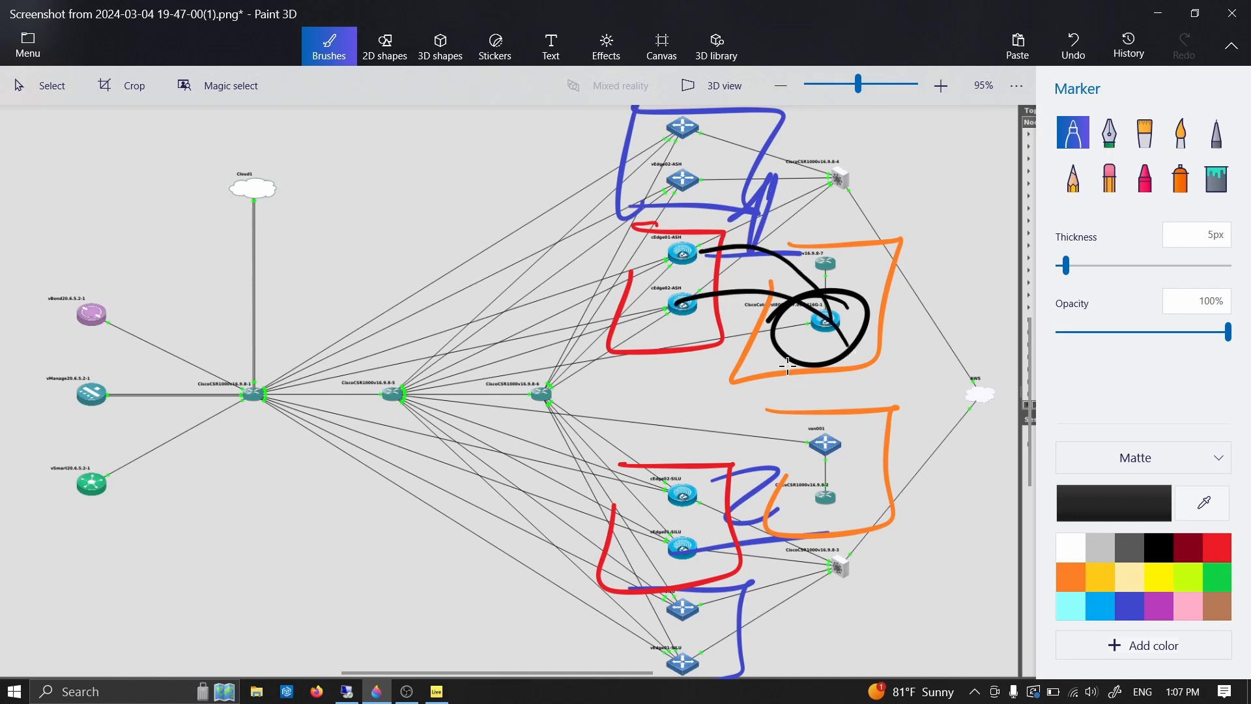
mouse_move(831, 323)
mouse_down()
mouse_move(692, 409)
mouse_move(659, 486)
mouse_move(825, 349)
mouse_move(689, 563)
mouse_up()
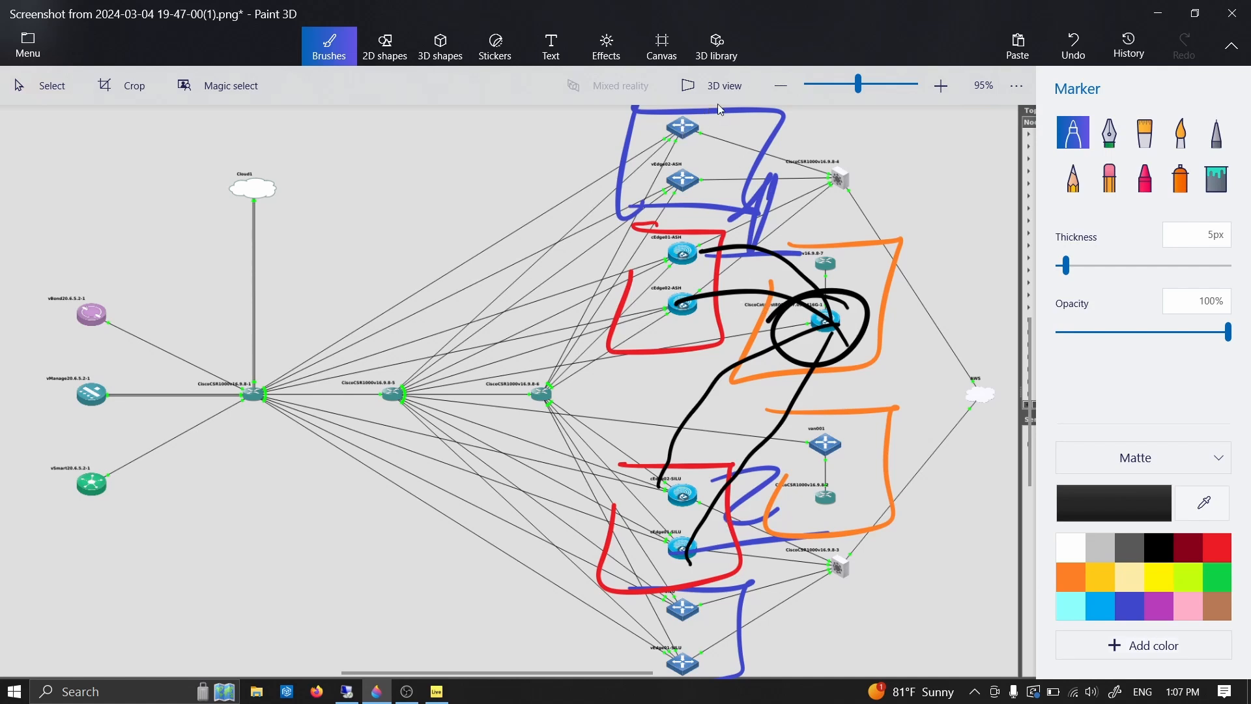
- Cross out the upper and lower vEdge router pairs in black
mouse_move(649, 112)
mouse_down()
mouse_move(711, 140)
mouse_move(663, 151)
mouse_move(705, 189)
mouse_move(669, 192)
mouse_up()
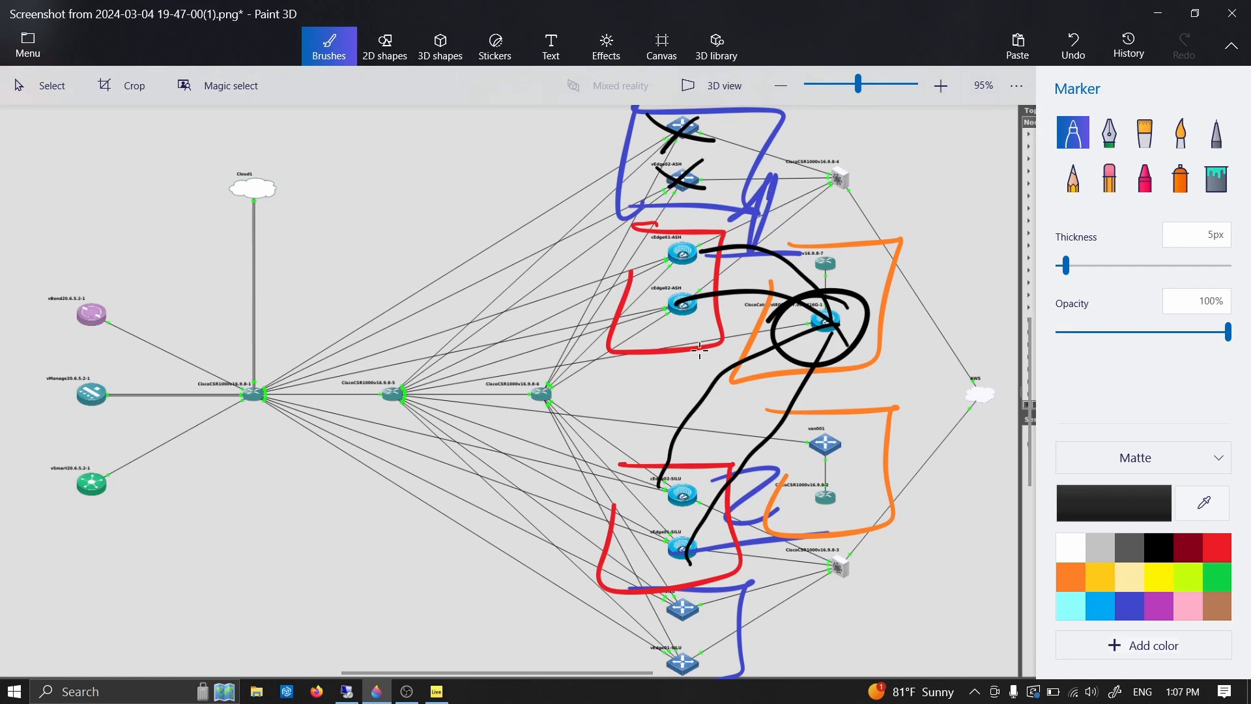
mouse_move(705, 585)
mouse_down()
mouse_move(653, 632)
mouse_move(691, 631)
mouse_move(659, 660)
mouse_up()
drag(659, 647, 701, 660)
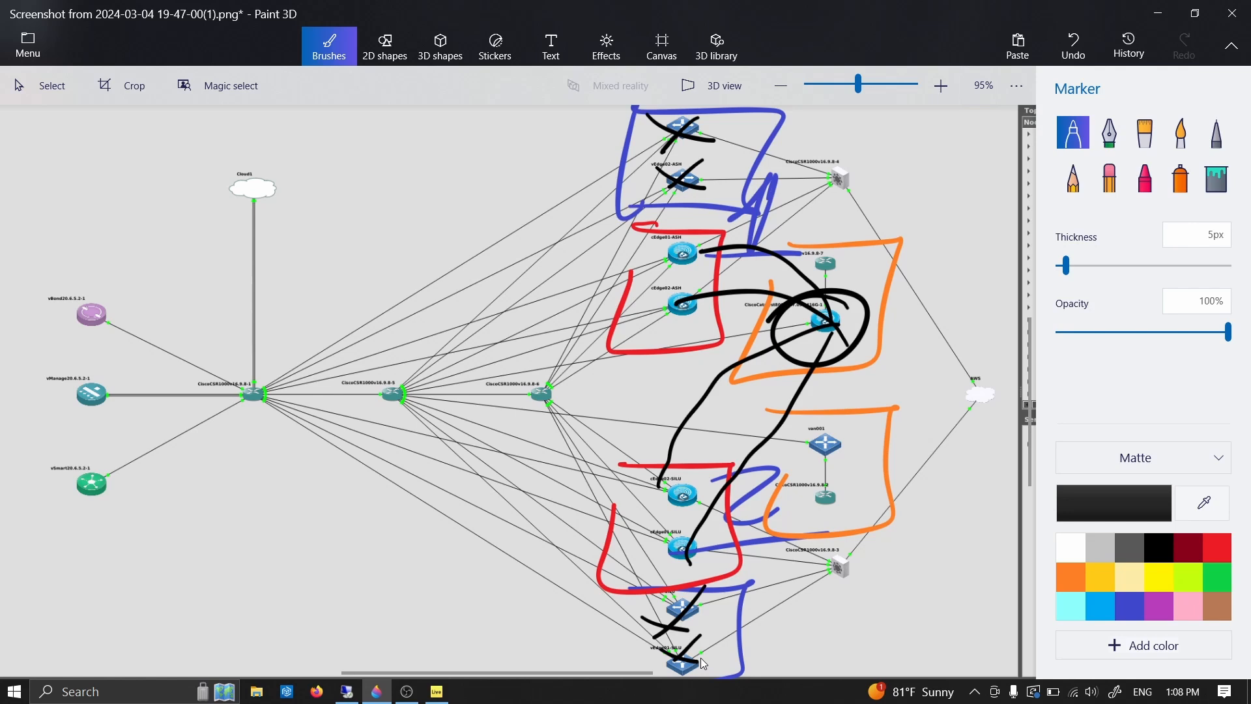
- Box the van001 router in dark red and draw dark red arrows from it to the upper and lower vEdge pairs
click(1191, 555)
mouse_move(811, 416)
mouse_down()
mouse_move(786, 476)
mouse_move(810, 430)
mouse_up()
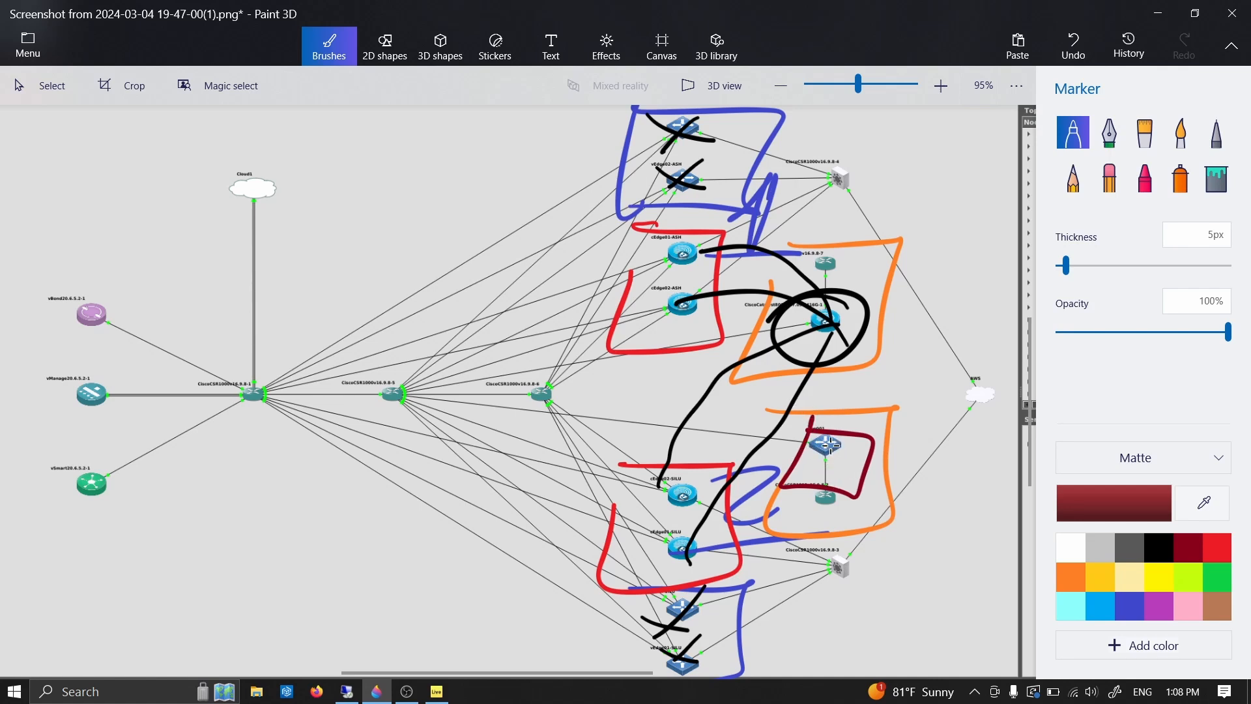
mouse_move(823, 447)
mouse_down()
mouse_move(1006, 378)
mouse_move(784, 167)
mouse_move(743, 156)
mouse_up()
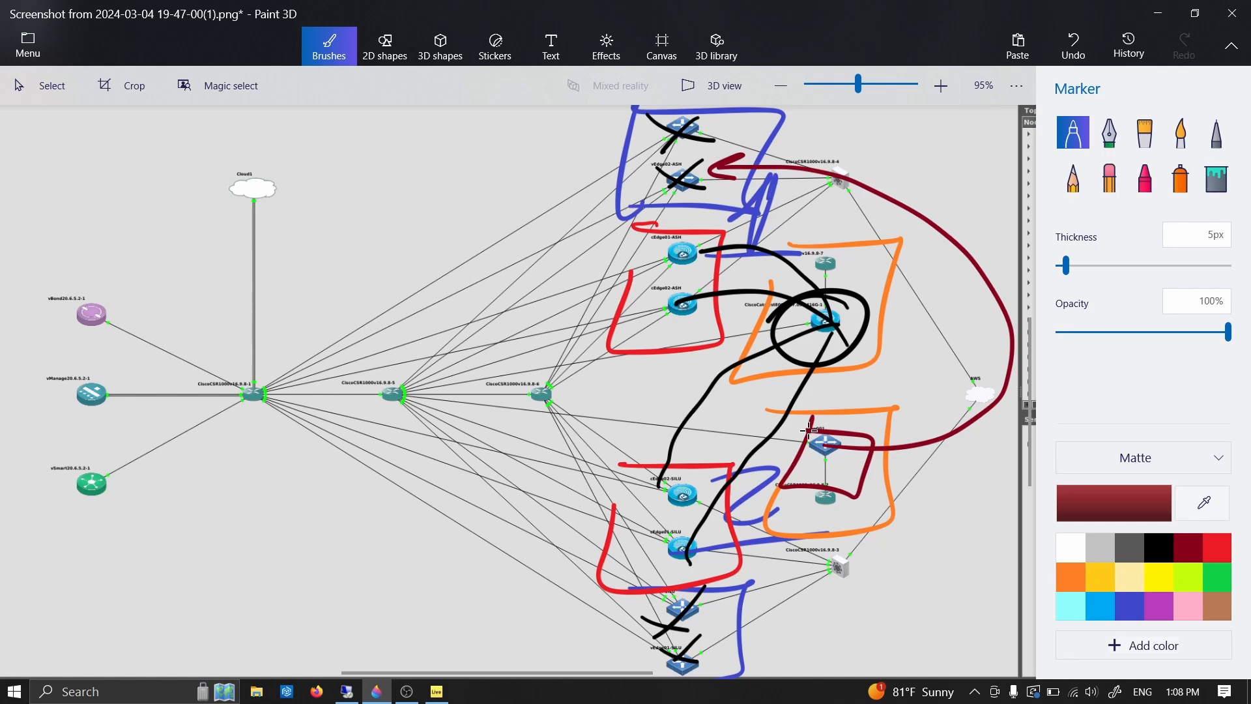
mouse_move(822, 449)
mouse_down()
mouse_move(833, 464)
mouse_move(771, 591)
mouse_move(713, 617)
mouse_up()
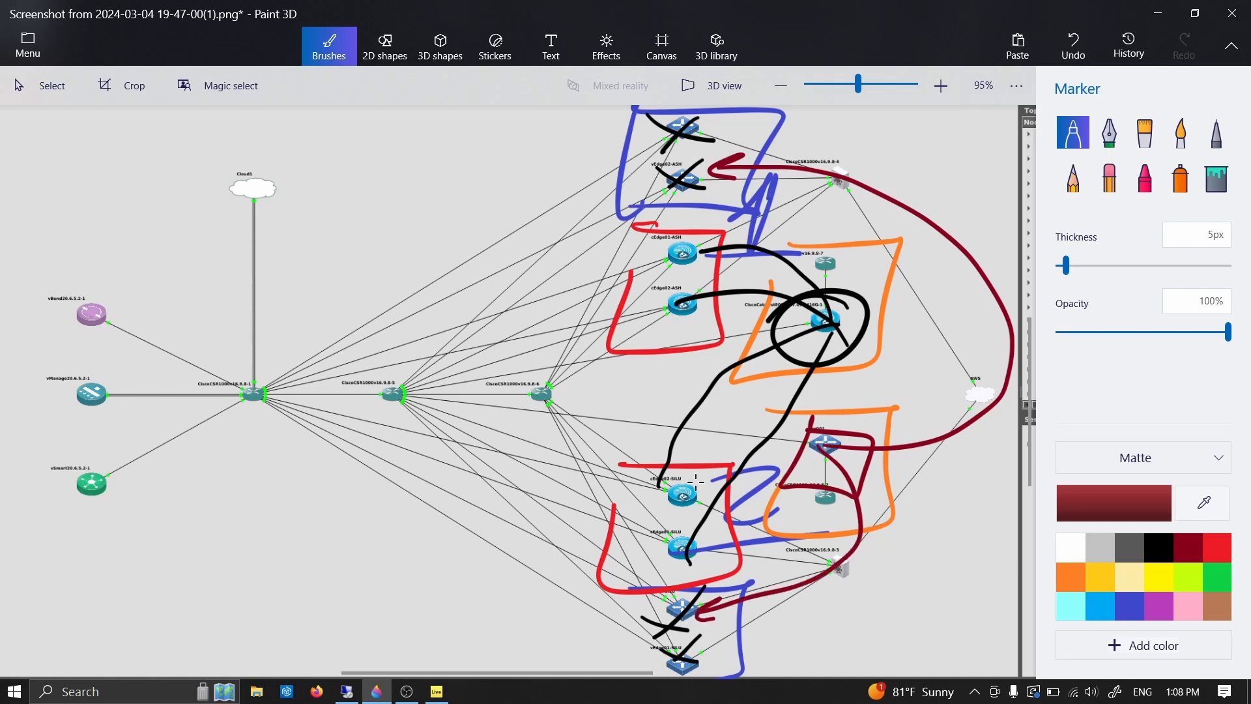
- Cross out the two red cEdge boxes with dark red strokes
drag(722, 470, 623, 581)
drag(619, 485, 716, 582)
drag(704, 239, 636, 339)
drag(623, 272, 704, 347)
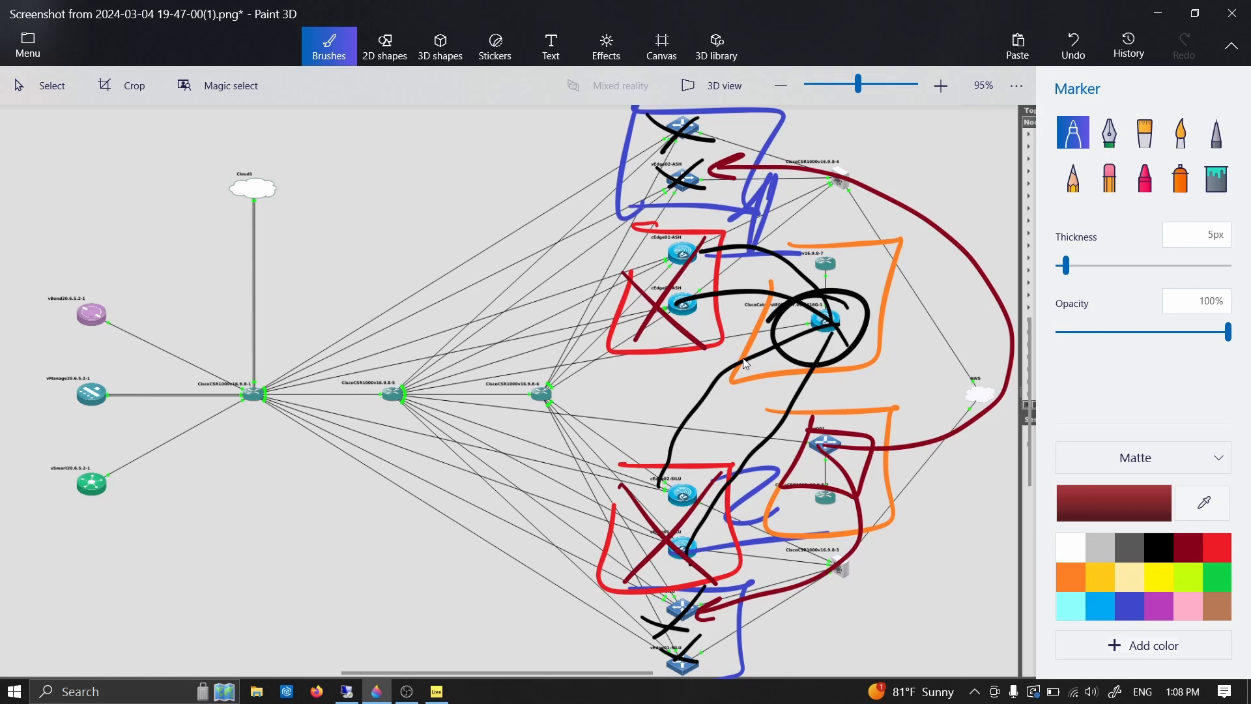
- Undo all the black and dark red strokes, leaving only the blue, red and orange annotations
key(ctrl+z)
key(ctrl+z)
key(ctrl+z)
key(ctrl+z)
key(ctrl+z)
key(ctrl+z)
key(ctrl+z)
key(ctrl+z)
key(ctrl+z)
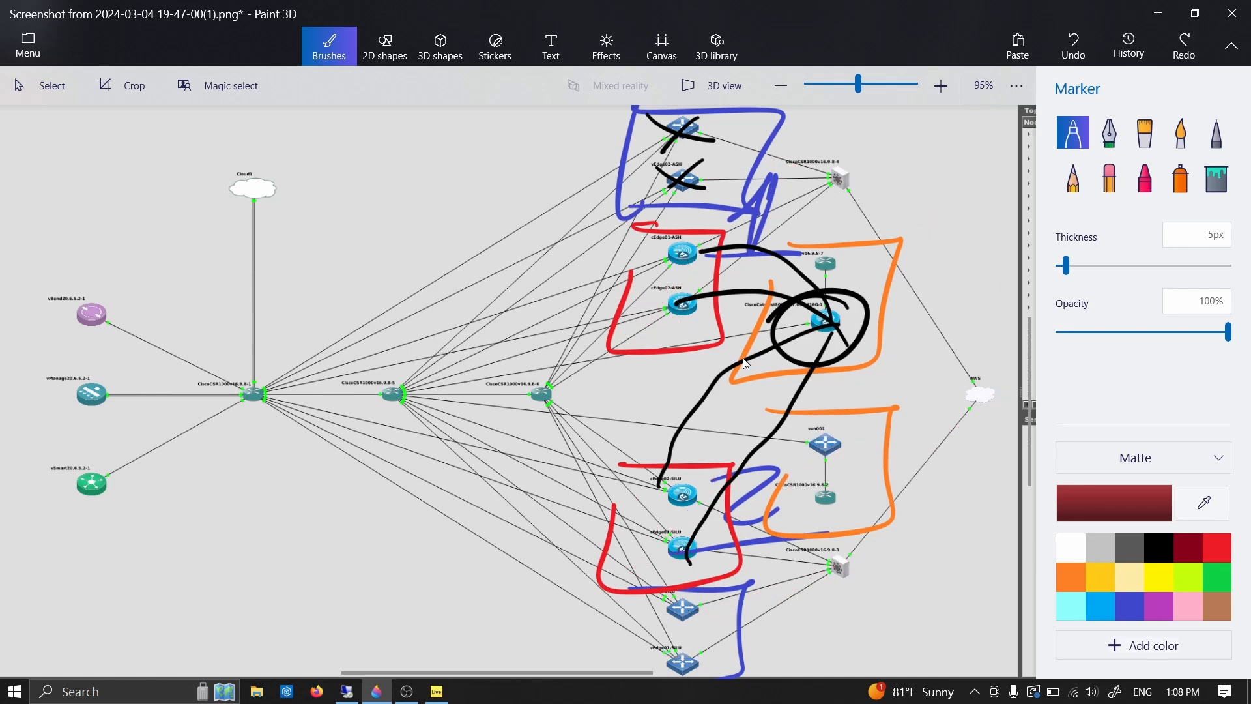
key(ctrl+z)
key(ctrl+z)
key(ctrl+z)
key(ctrl+z)
key(ctrl+z)
key(ctrl+z)
key(ctrl+z)
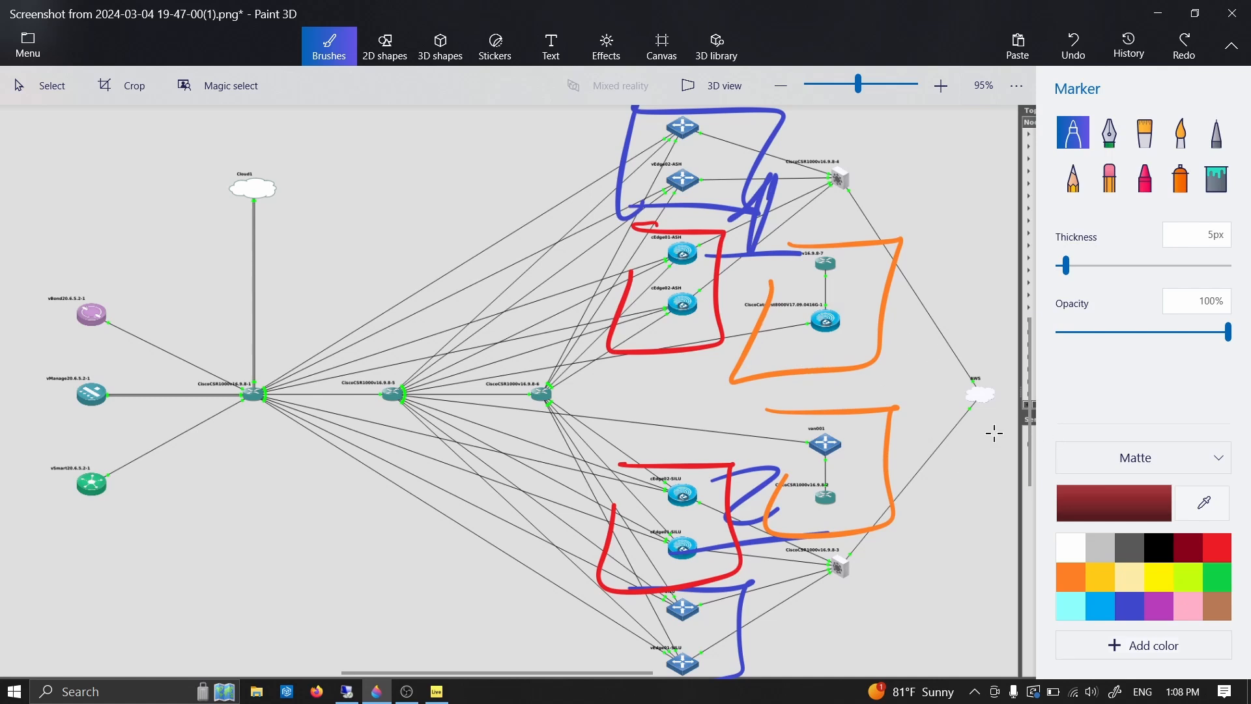
- Outline the AWS cloud in purple and write a purple letter B beside each orange branch box
click(1166, 612)
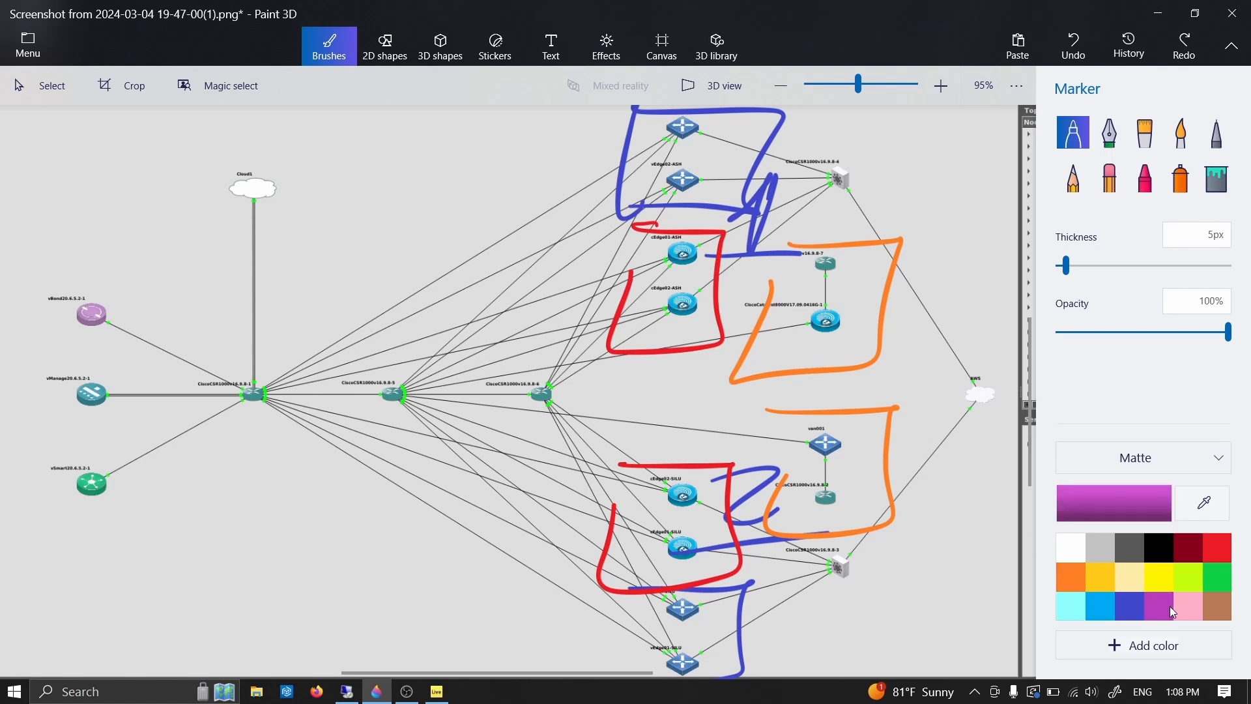
mouse_move(934, 354)
mouse_down()
mouse_move(1019, 424)
mouse_move(953, 359)
mouse_up()
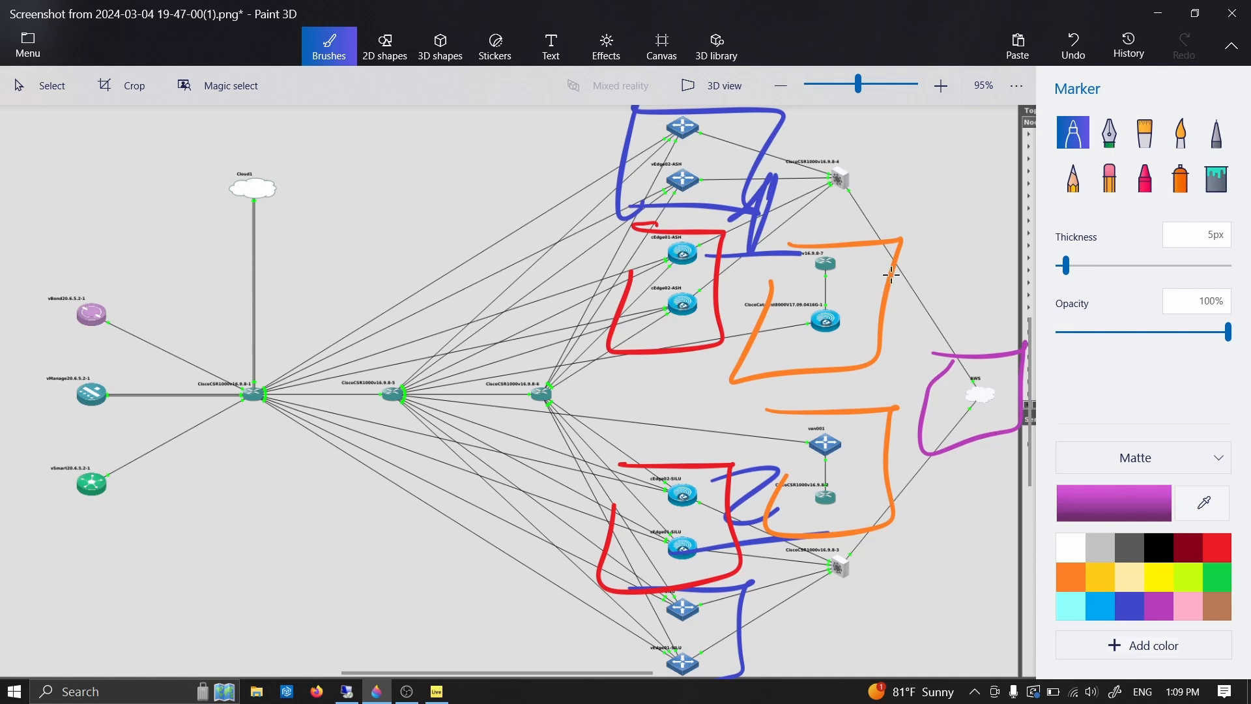
drag(903, 231, 884, 291)
drag(900, 444, 880, 531)
- Box the two CSR1000v nodes linked to AWS in purple and mark their links to the vEdge and cEdge routers
mouse_move(809, 589)
mouse_down()
mouse_move(838, 594)
mouse_move(807, 587)
mouse_move(808, 601)
mouse_up()
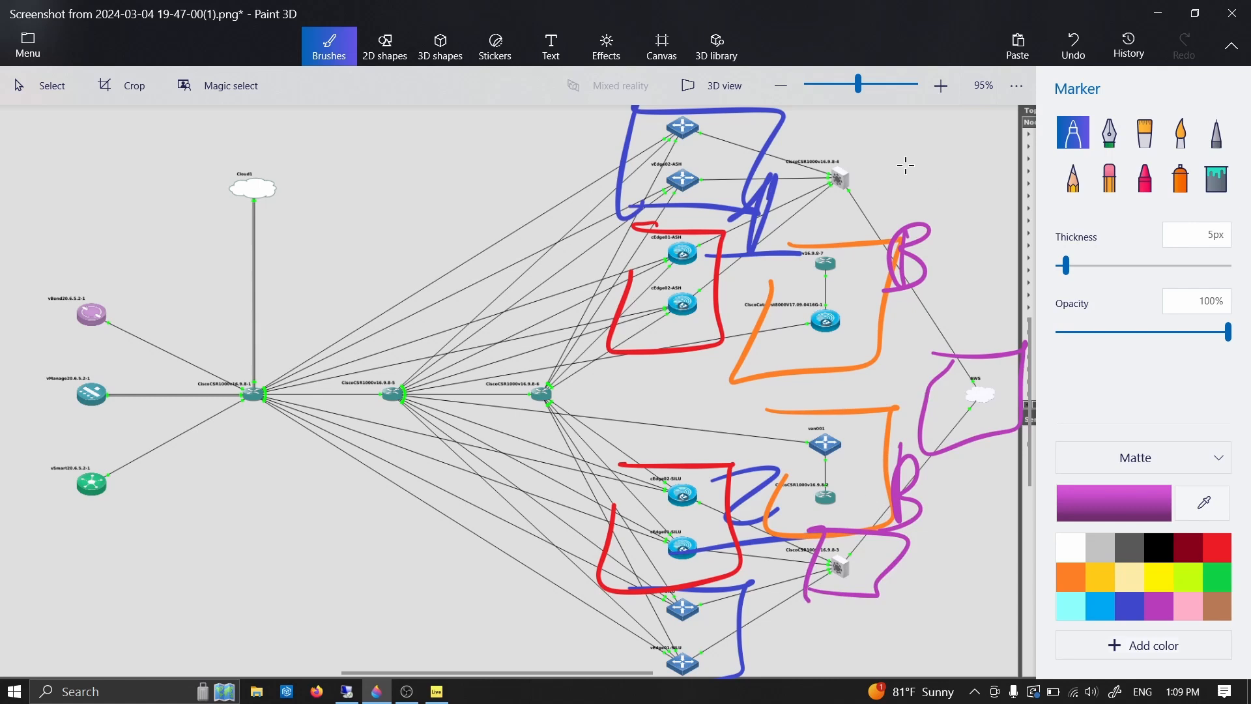
drag(804, 144, 789, 202)
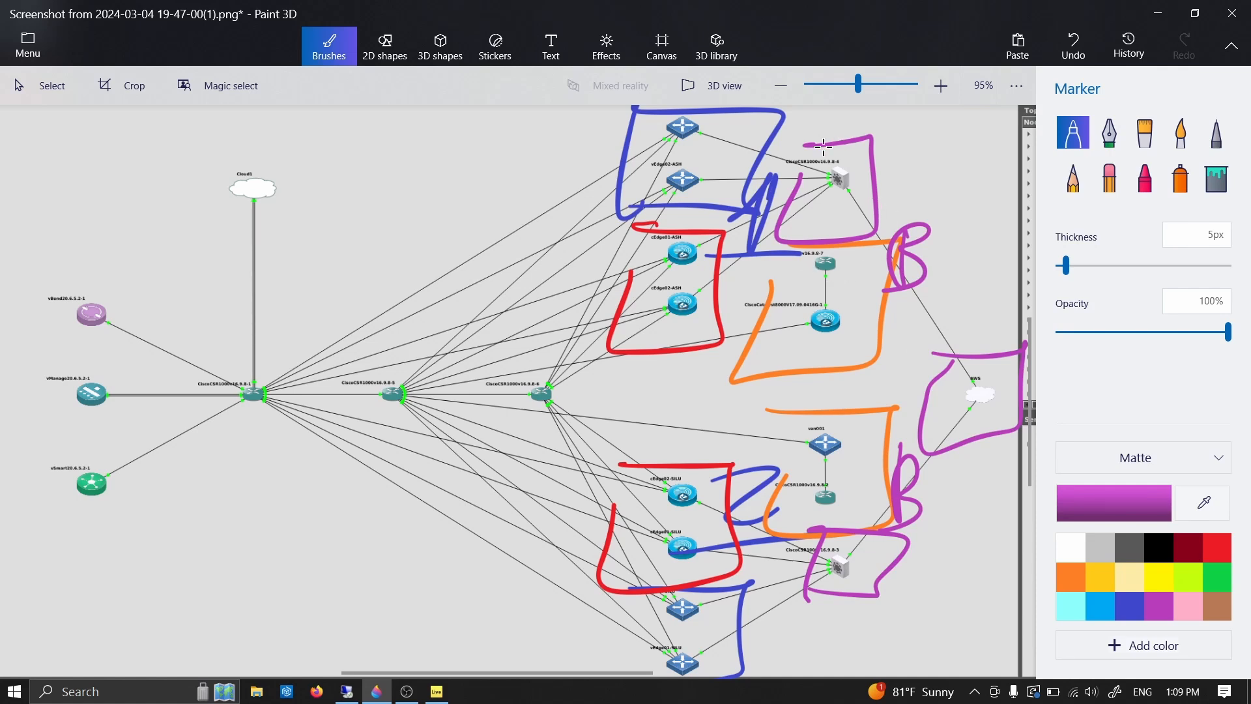
drag(831, 182, 708, 116)
drag(834, 182, 710, 181)
mouse_move(824, 209)
mouse_down()
mouse_move(742, 223)
mouse_move(720, 281)
mouse_up()
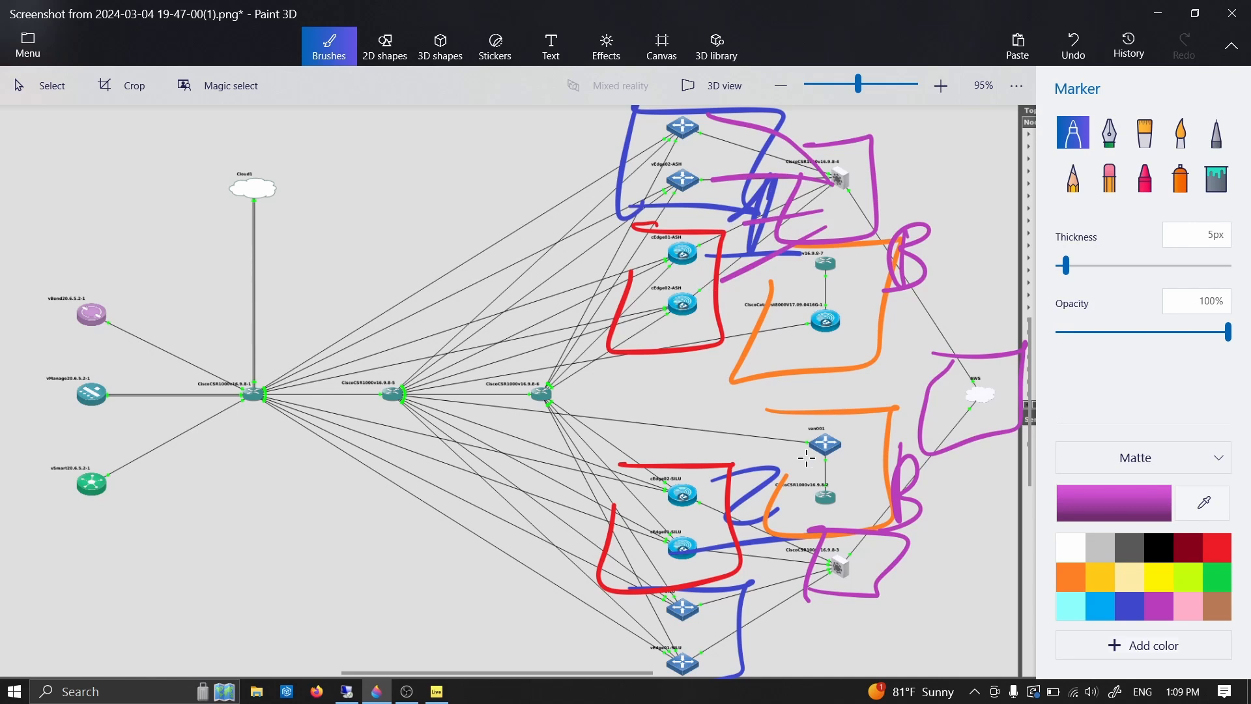
drag(828, 561, 718, 502)
mouse_move(760, 549)
mouse_down()
mouse_move(862, 572)
mouse_move(773, 593)
mouse_up()
drag(845, 603, 761, 644)
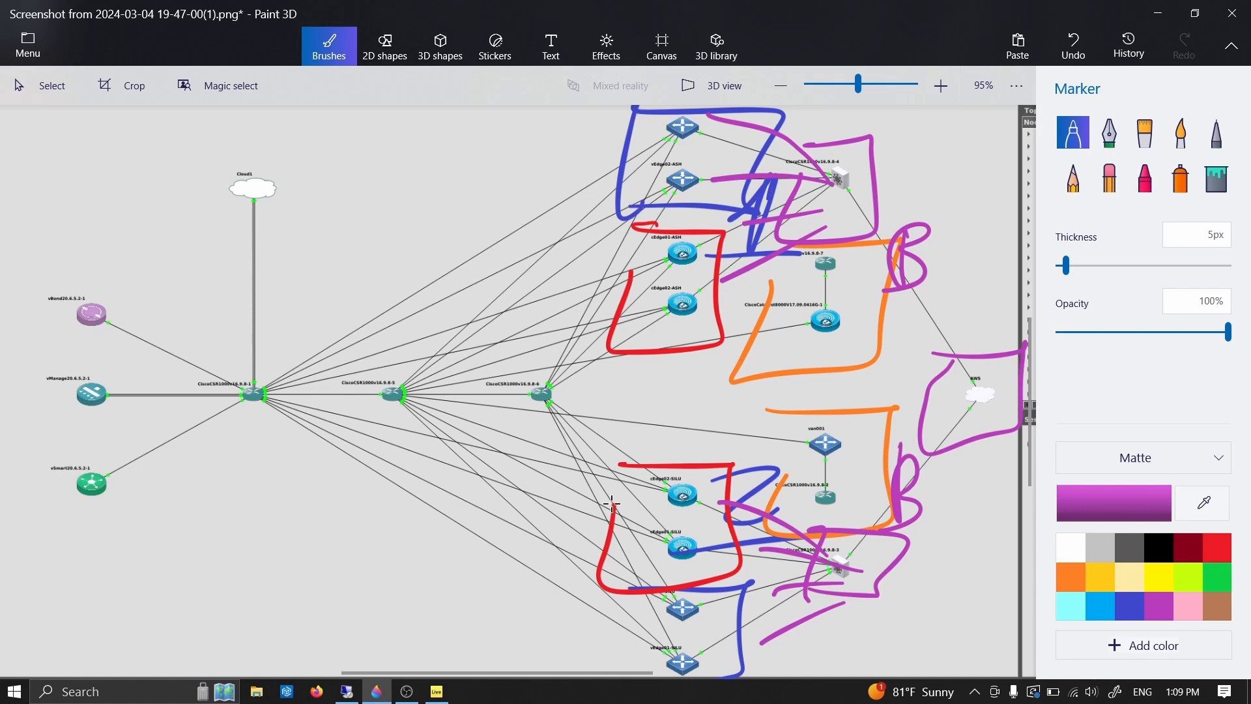
- Draw purple marks across the transport links to both sites, circle vSmart, and trace purple paths from it to the branches
drag(572, 485, 666, 428)
drag(538, 529, 621, 479)
drag(523, 600, 614, 542)
mouse_move(550, 183)
mouse_down()
mouse_move(602, 320)
mouse_move(610, 385)
mouse_up()
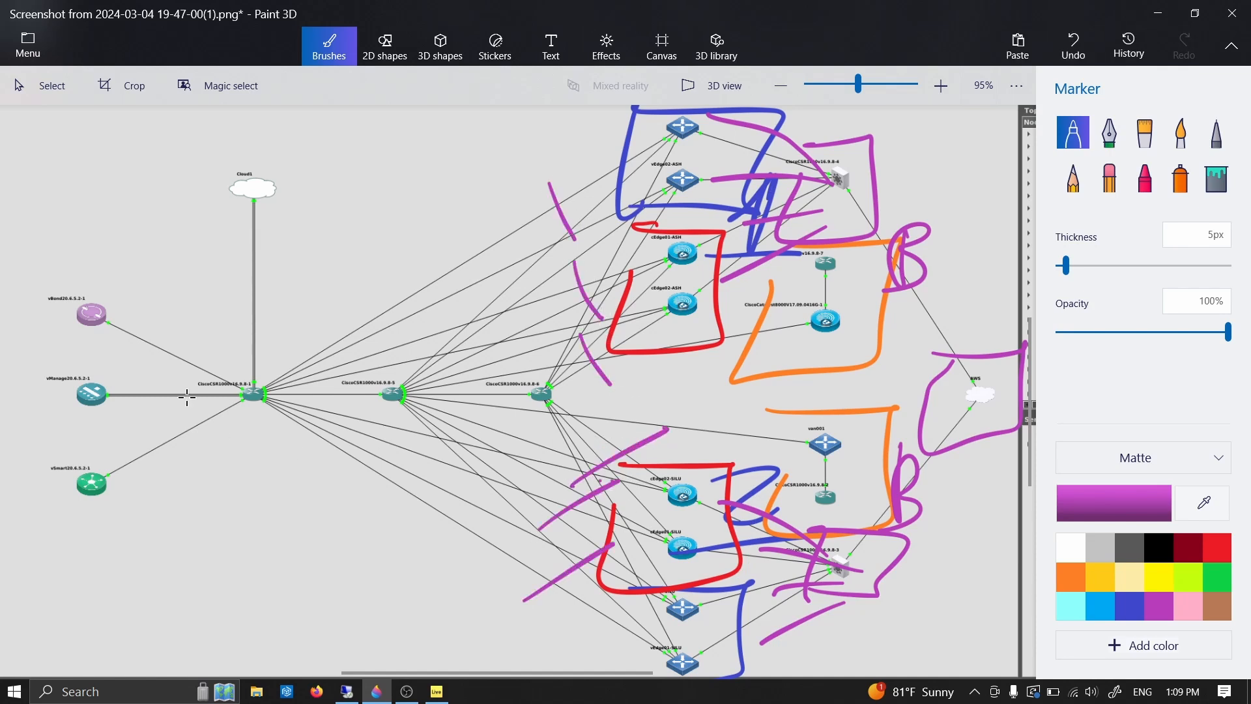
mouse_move(112, 444)
mouse_down()
mouse_move(104, 543)
mouse_move(492, 373)
mouse_move(717, 333)
mouse_up()
drag(605, 426, 743, 486)
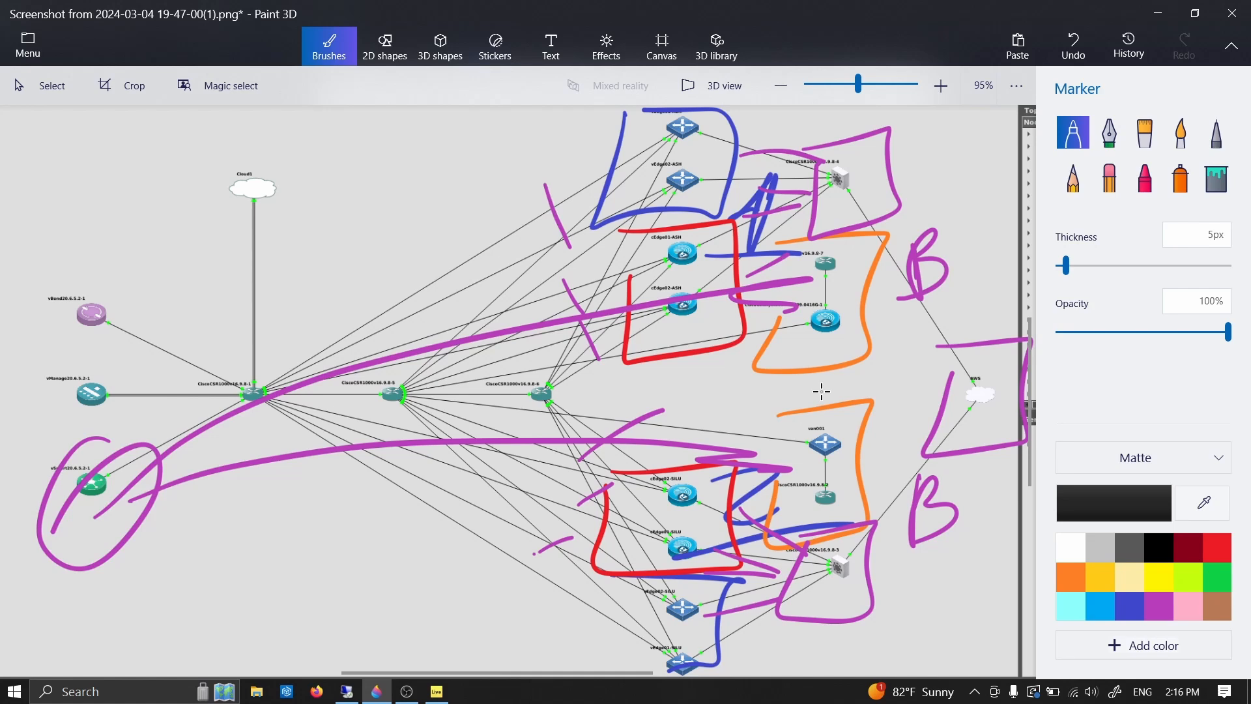
- Circle both branch groups in black and draw a black path from each one to the AWS cloud
drag(841, 265, 866, 267)
mouse_move(880, 444)
mouse_down()
mouse_move(831, 429)
mouse_move(732, 464)
mouse_up()
drag(870, 402, 955, 393)
drag(901, 320, 953, 389)
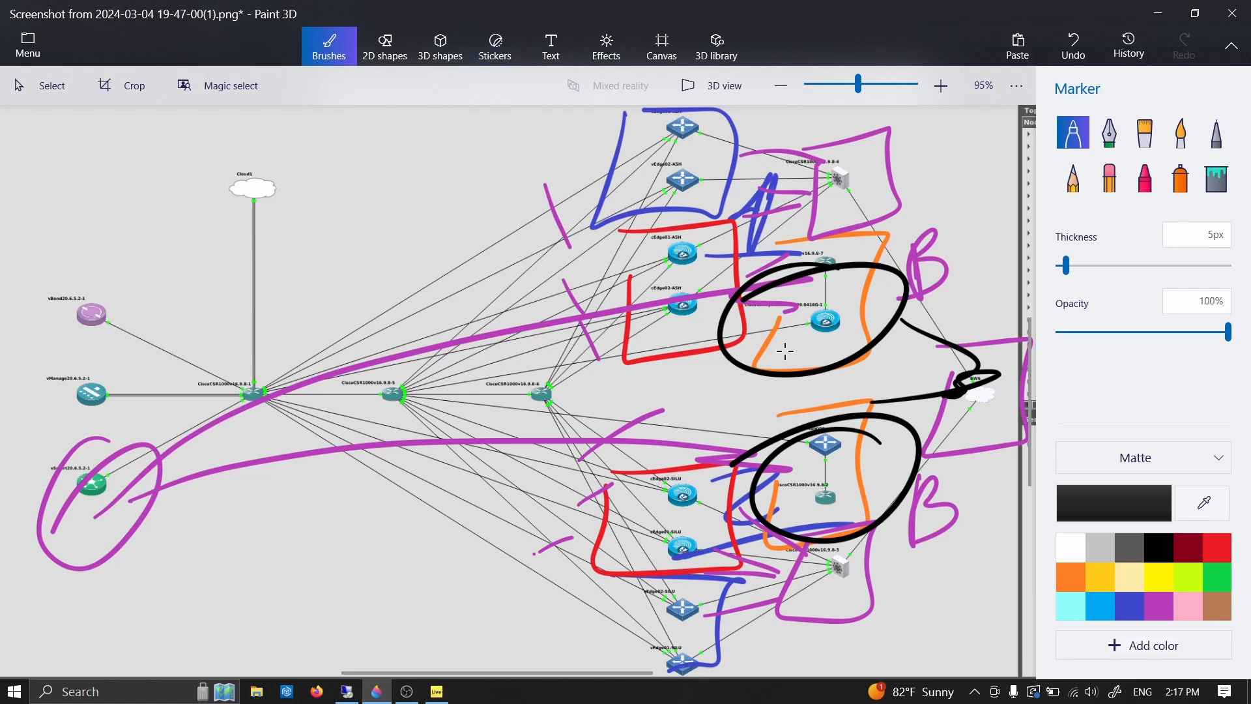
- Box the Catalyst 8000V and AWS in black and trace looping black paths from the branches through the upper and lower sites
mouse_move(777, 352)
mouse_down()
mouse_move(779, 285)
mouse_move(773, 370)
mouse_move(844, 307)
mouse_move(575, 391)
mouse_move(636, 171)
mouse_move(737, 228)
mouse_up()
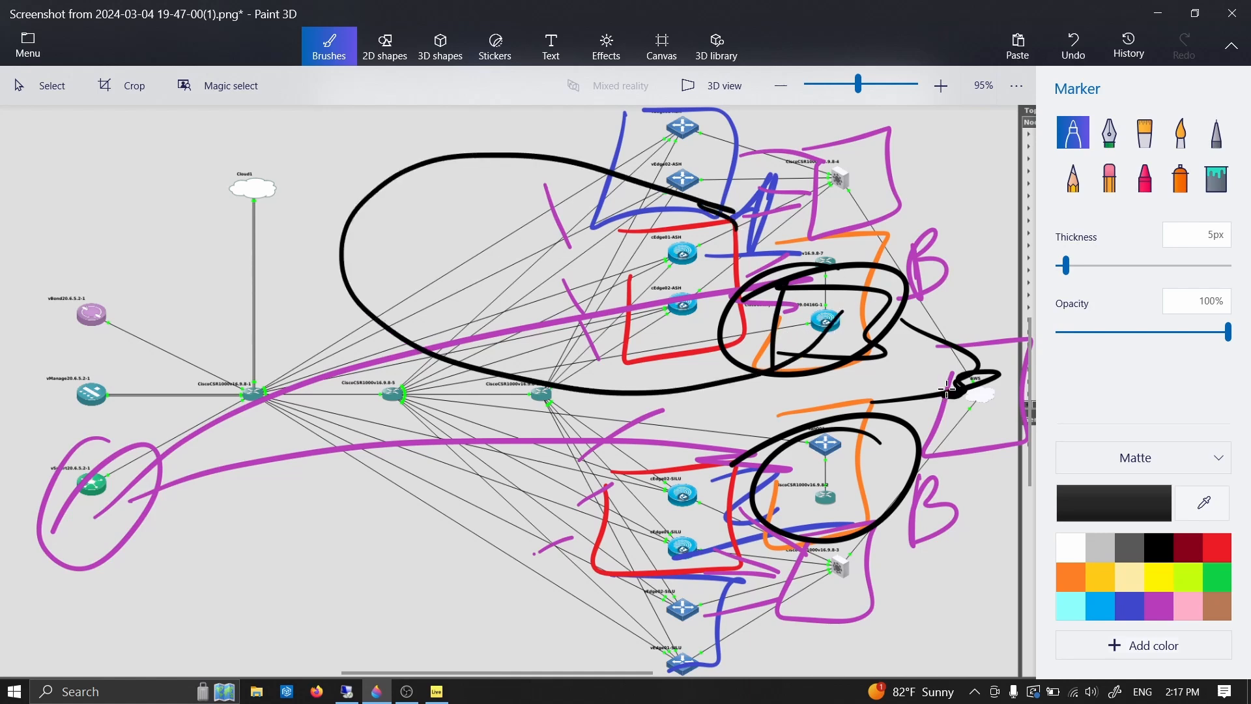
mouse_move(939, 347)
mouse_down()
mouse_move(1019, 345)
mouse_move(970, 358)
mouse_up()
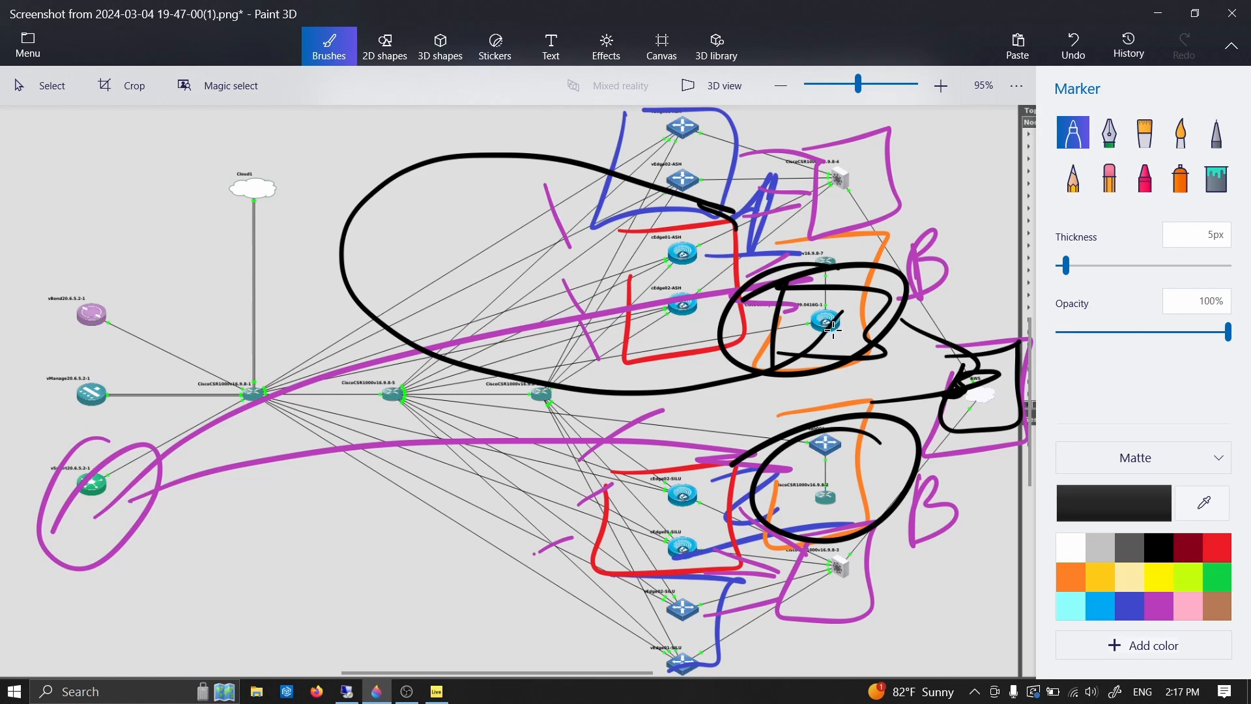
mouse_move(806, 354)
mouse_down()
mouse_move(819, 353)
mouse_move(548, 606)
mouse_move(652, 603)
mouse_move(1019, 407)
mouse_move(1009, 464)
mouse_up()
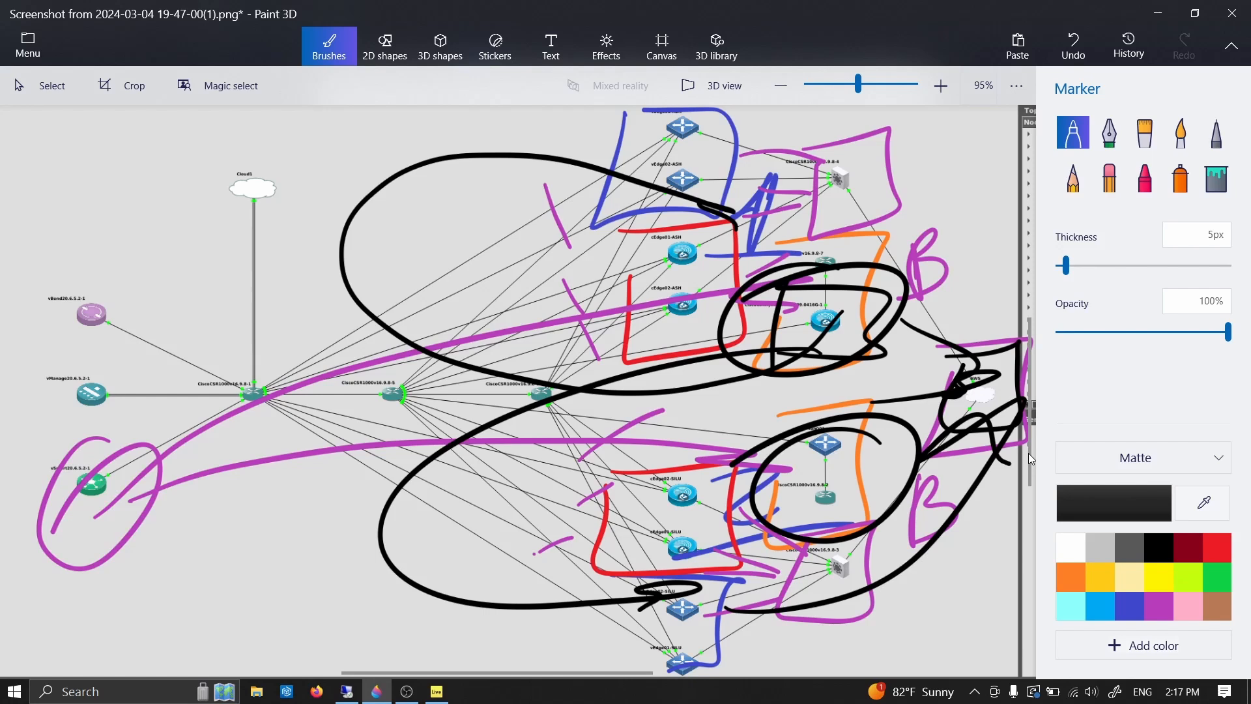
- Switch to Cisco SD-WAN Manager in Firefox and open the configuration preview of centralized policy CP_01
key(alt+Tab)
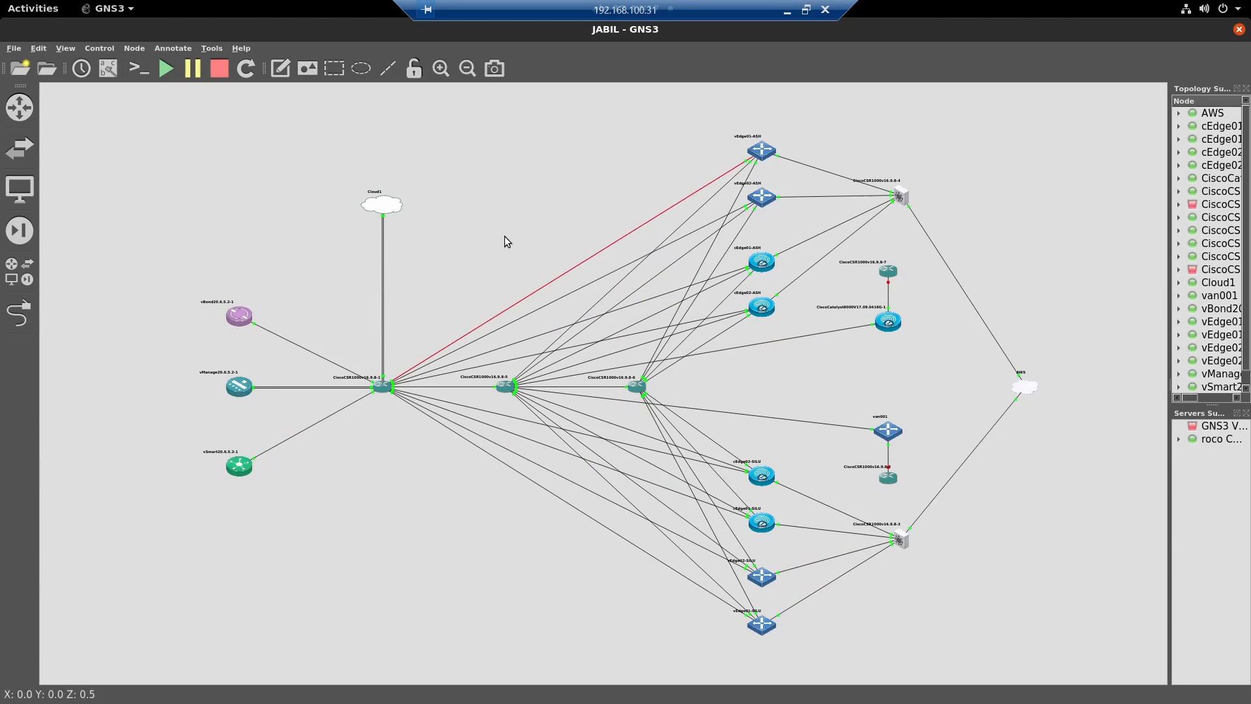
key(alt+Tab)
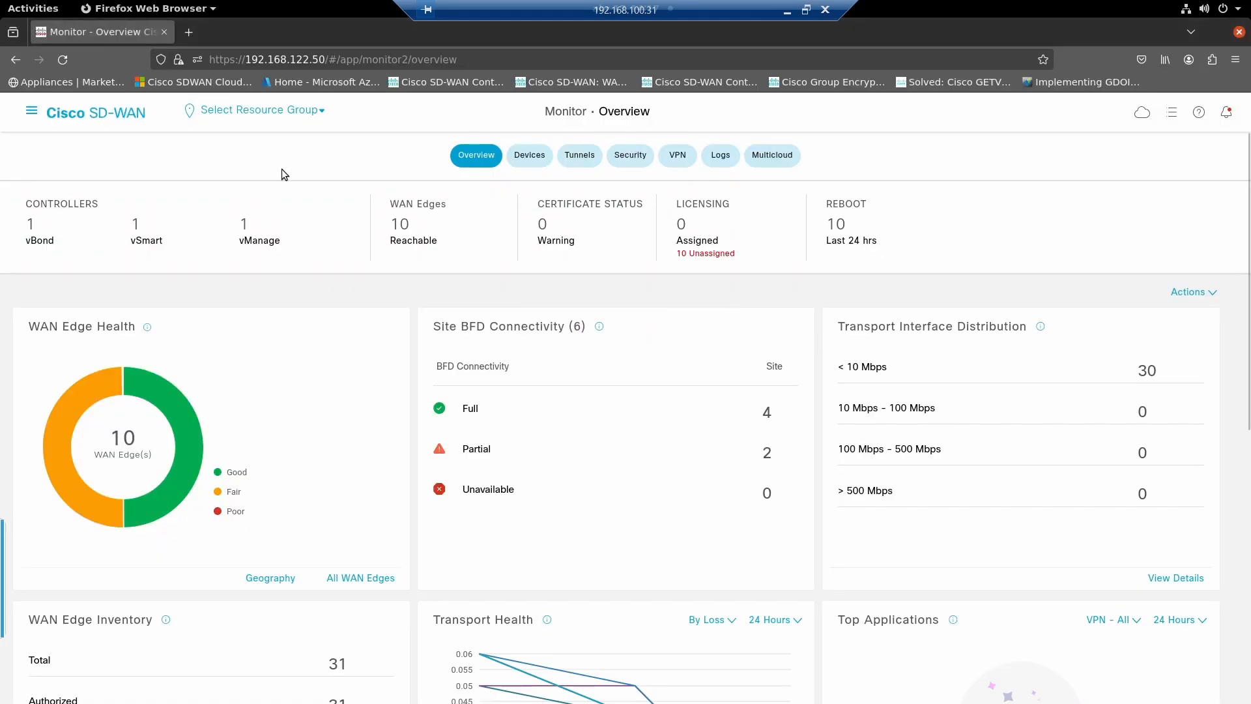
click(35, 112)
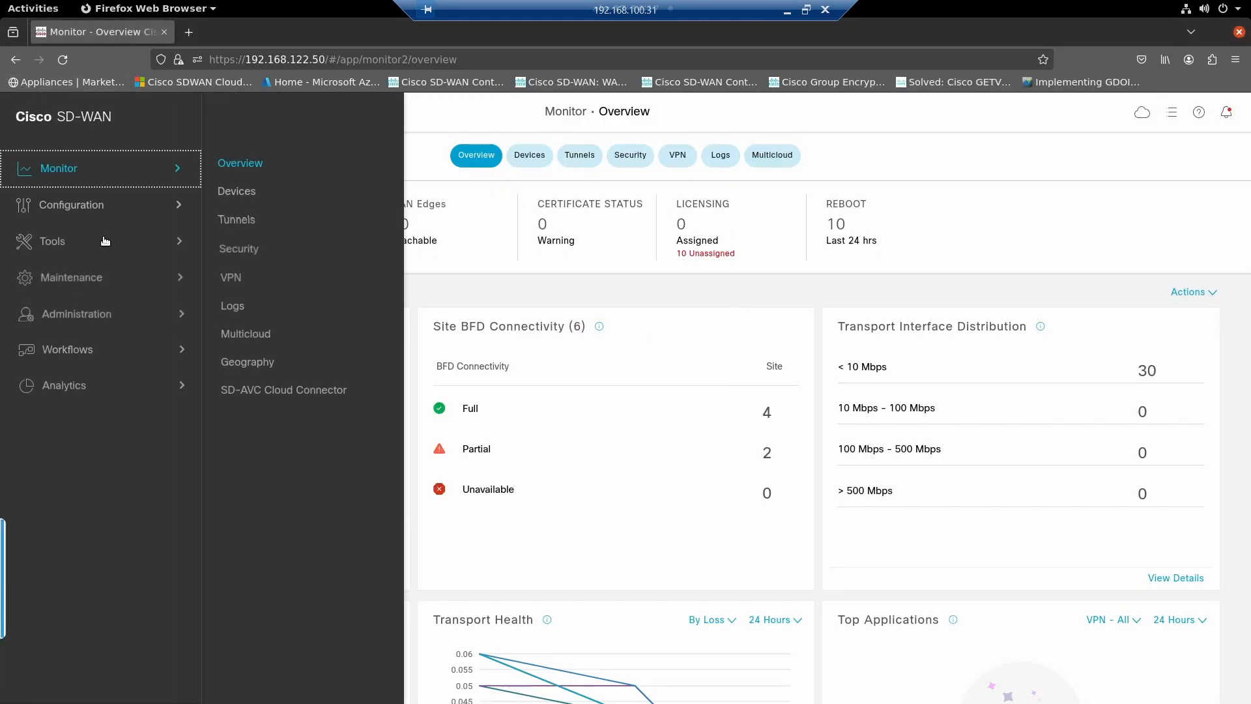
click(84, 204)
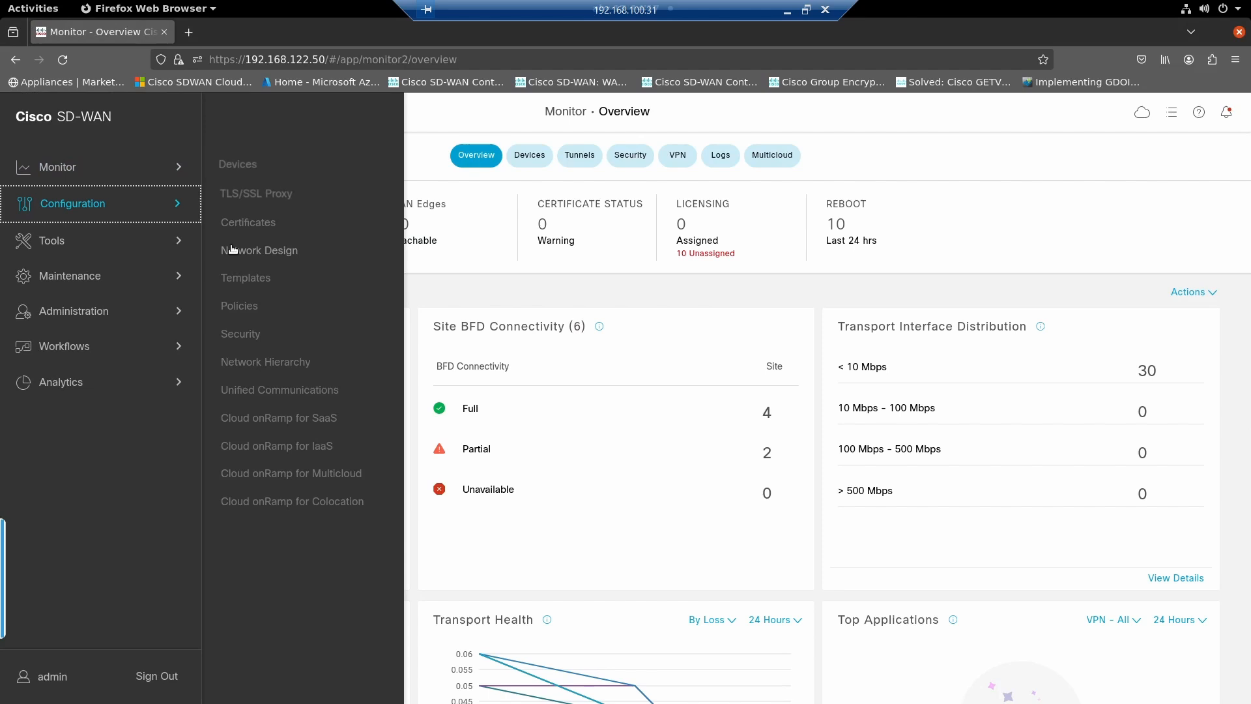
click(237, 306)
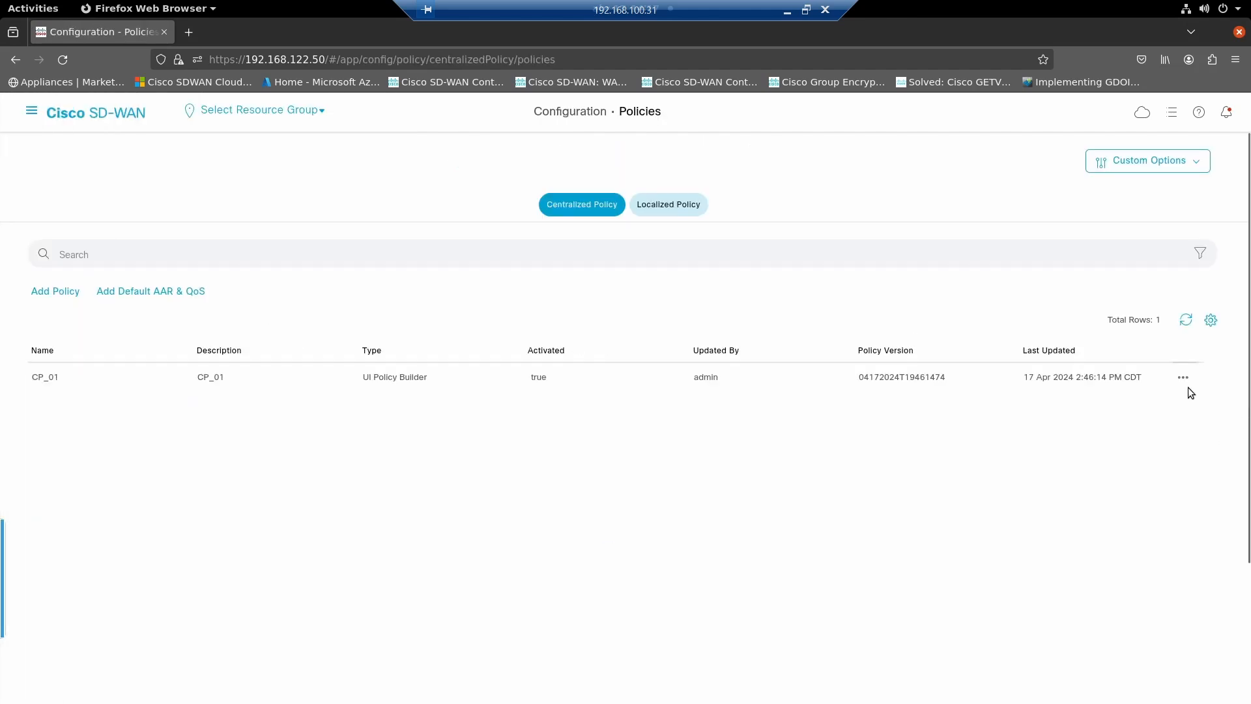
click(1183, 379)
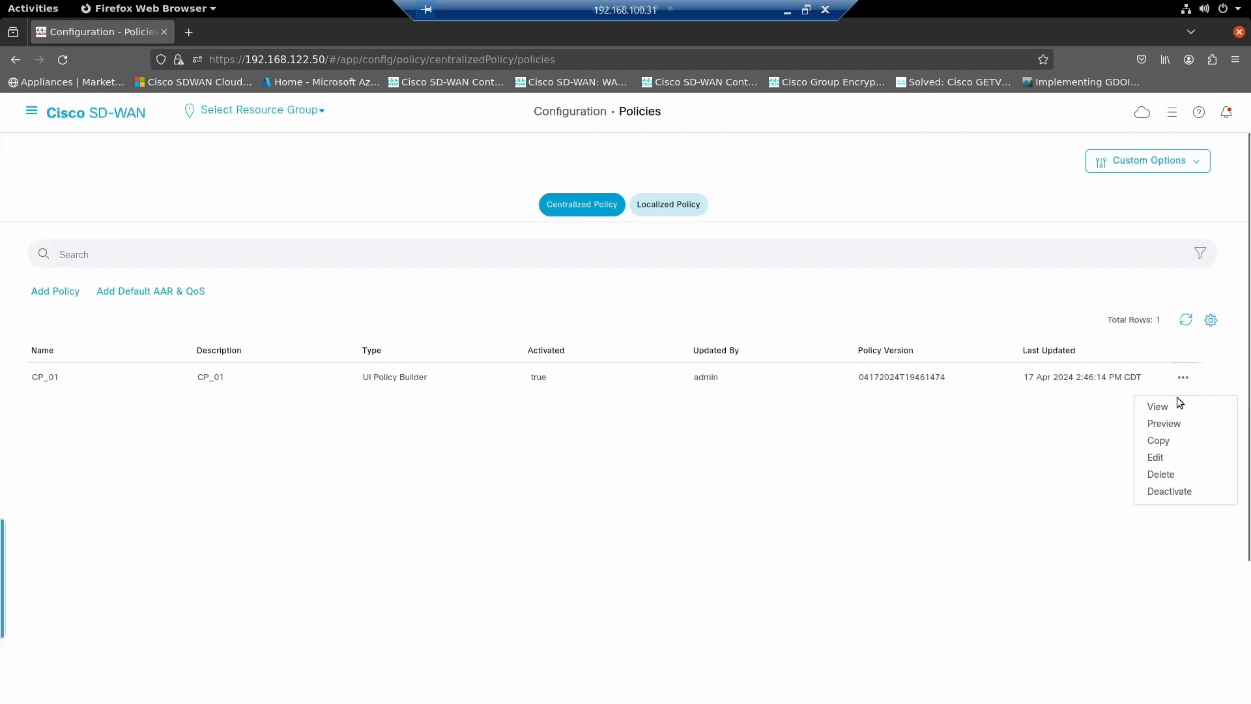
click(1164, 425)
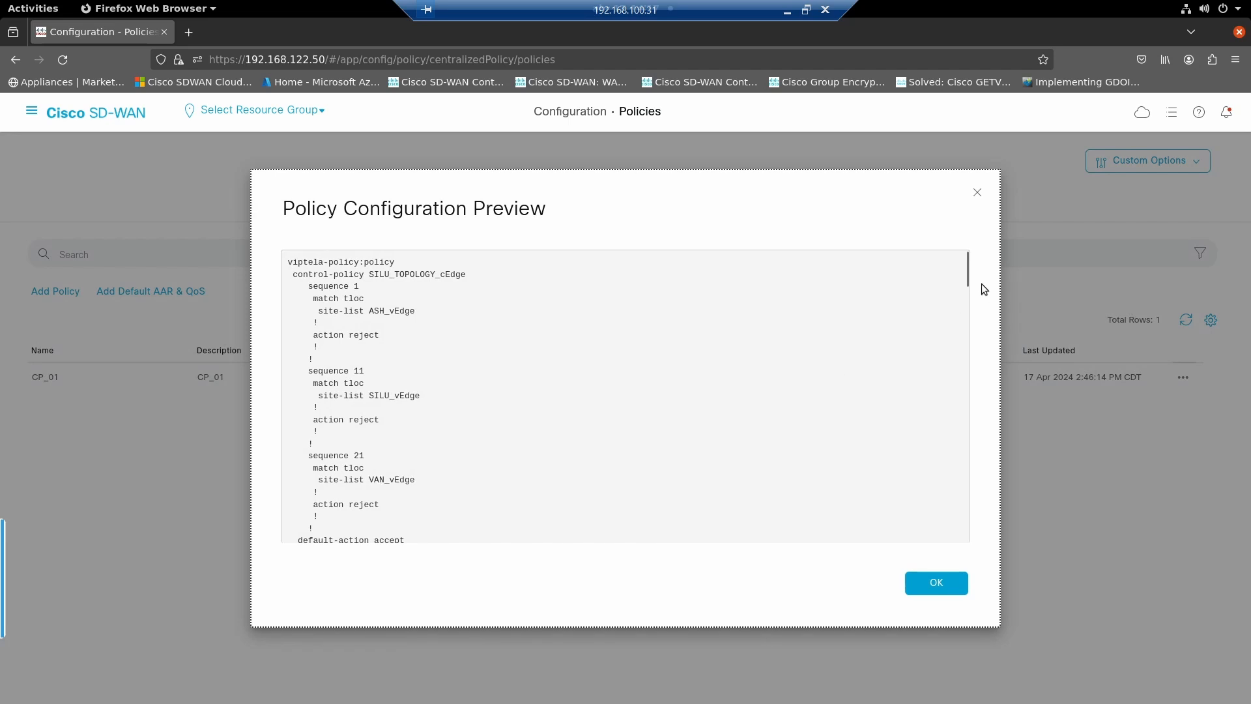
- Examine which control policy is applied outbound to each site list in the preview's apply-policy section, then close the preview
drag(967, 275, 963, 550)
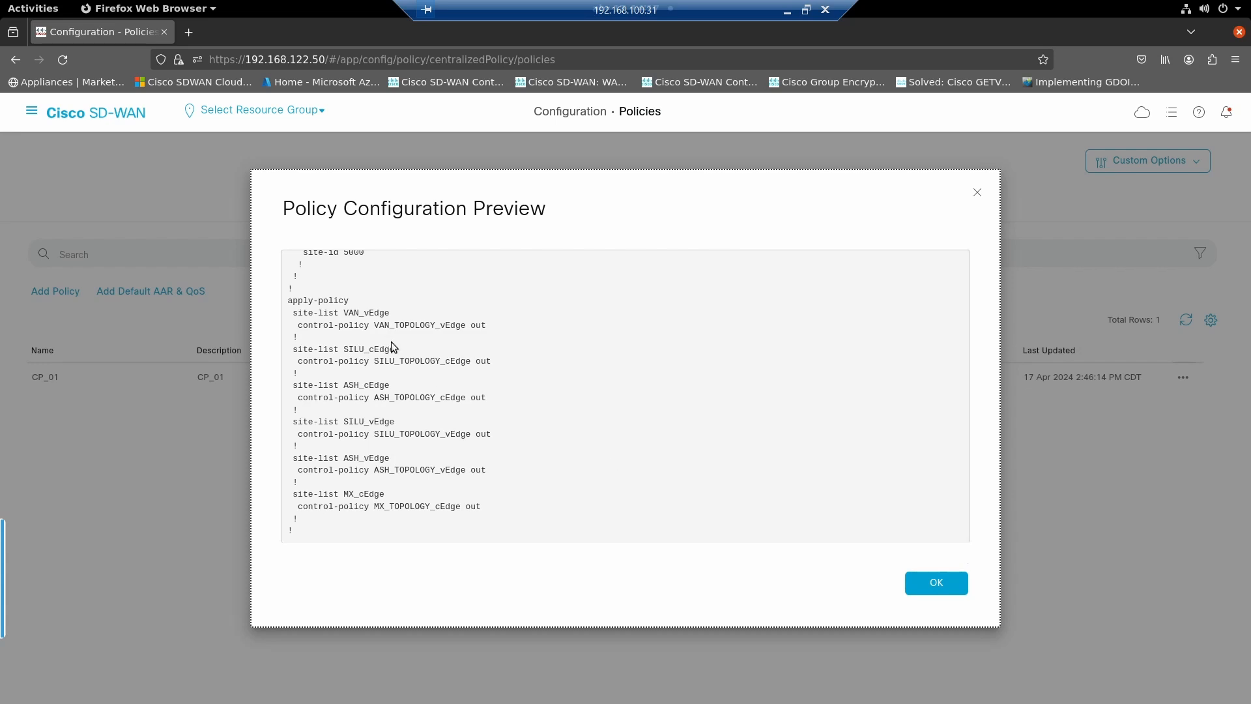
drag(369, 325, 403, 326)
drag(369, 361, 403, 360)
drag(395, 350, 369, 349)
drag(395, 422, 393, 385)
drag(390, 458, 341, 496)
drag(476, 506, 417, 507)
click(931, 585)
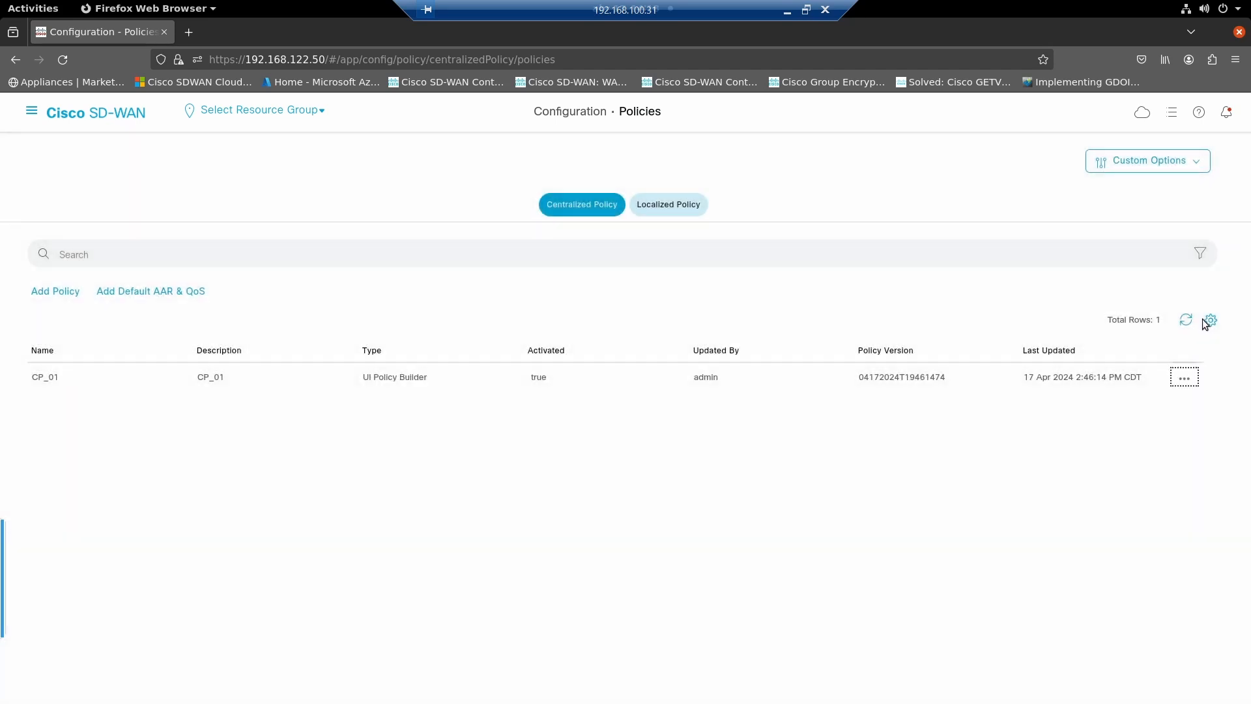
- Reopen the CP_01 preview and examine the match TLOC site lists and reject actions in control policy SILU_TOPOLOGY_cEdge
click(1183, 378)
click(1161, 417)
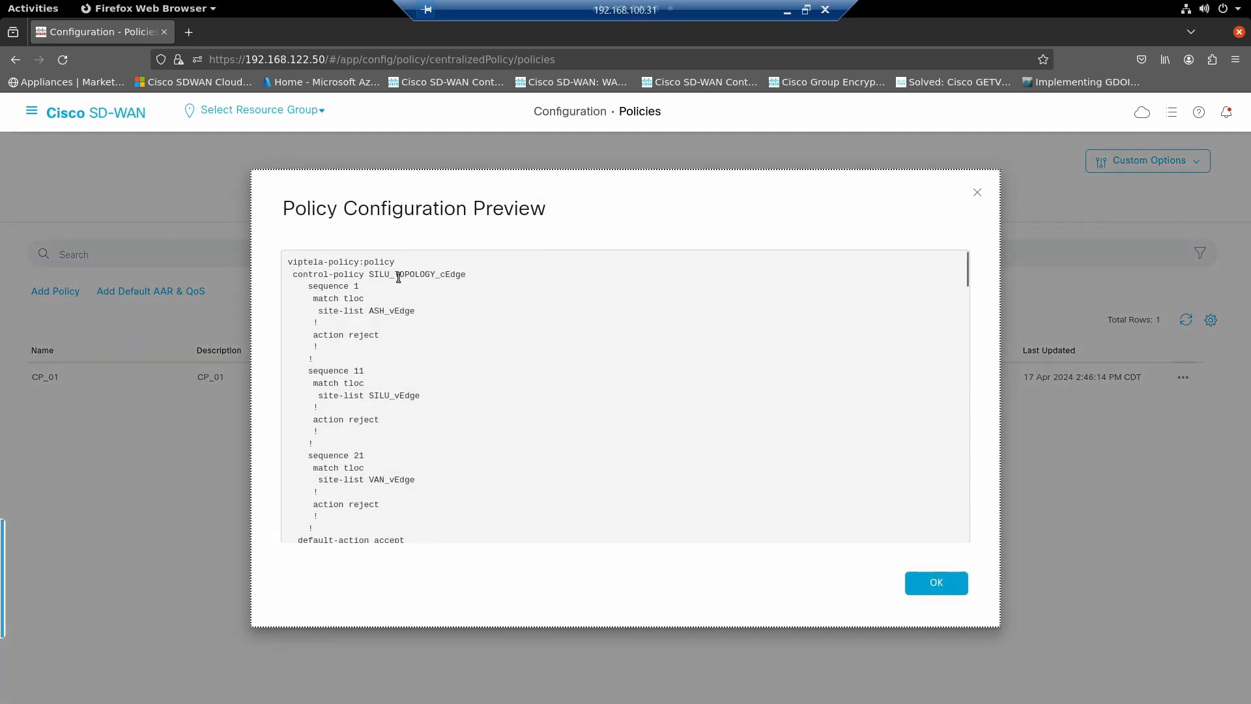
drag(369, 274, 411, 278)
drag(313, 299, 342, 333)
drag(417, 310, 359, 310)
drag(420, 396, 366, 395)
drag(467, 275, 373, 317)
drag(440, 399, 380, 400)
drag(420, 481, 356, 485)
scroll(393, 497, down, 5)
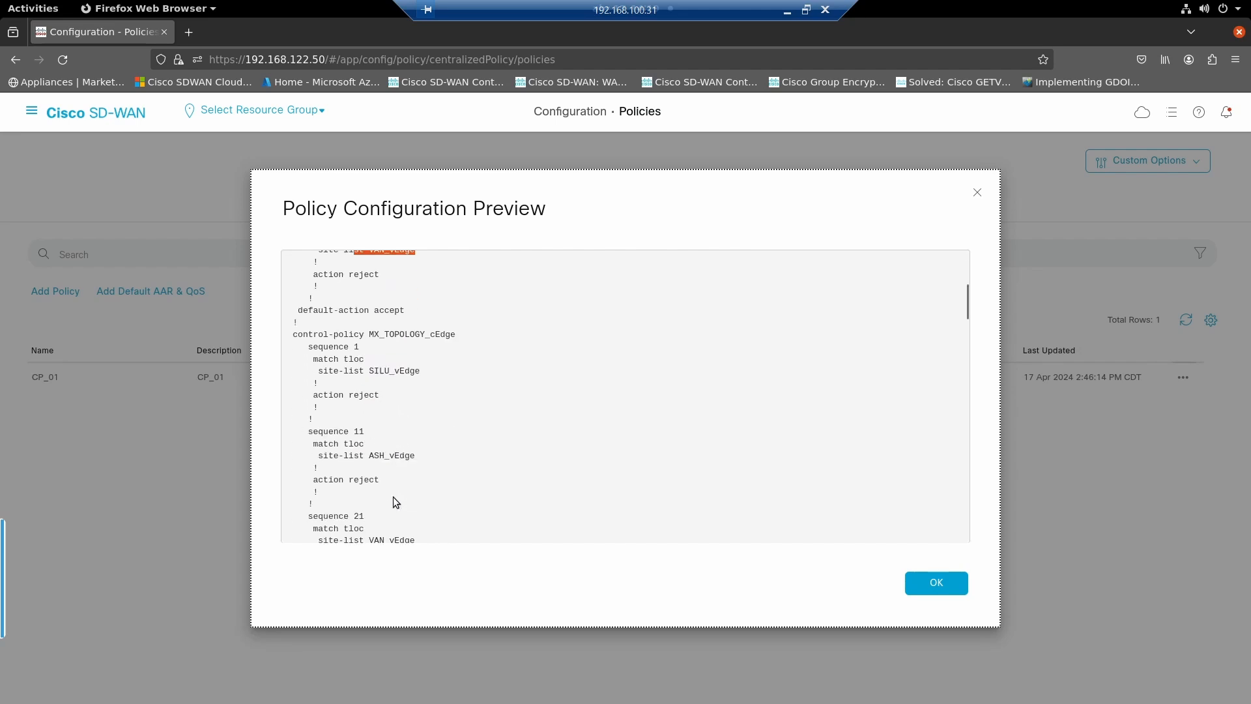
- Examine the default action of SILU_TOPOLOGY_cEdge and the rejected site lists and default action of MX_TOPOLOGY_cEdge
drag(405, 307, 313, 306)
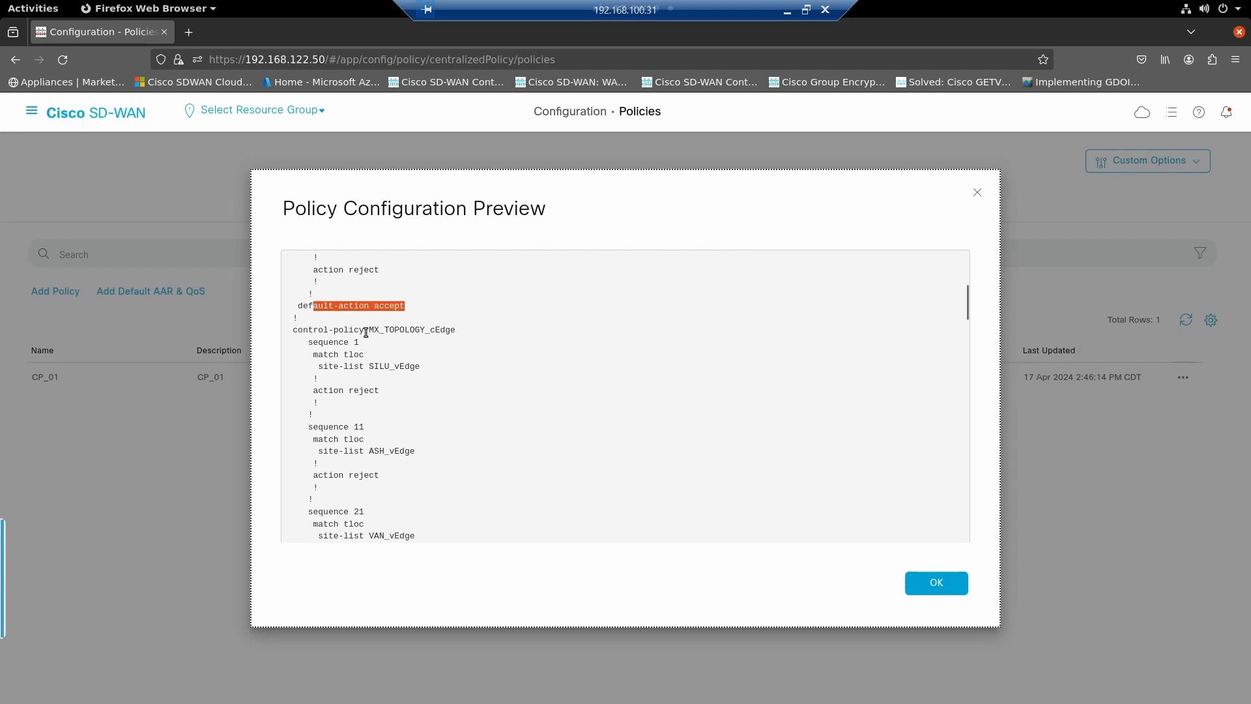
drag(364, 331, 352, 356)
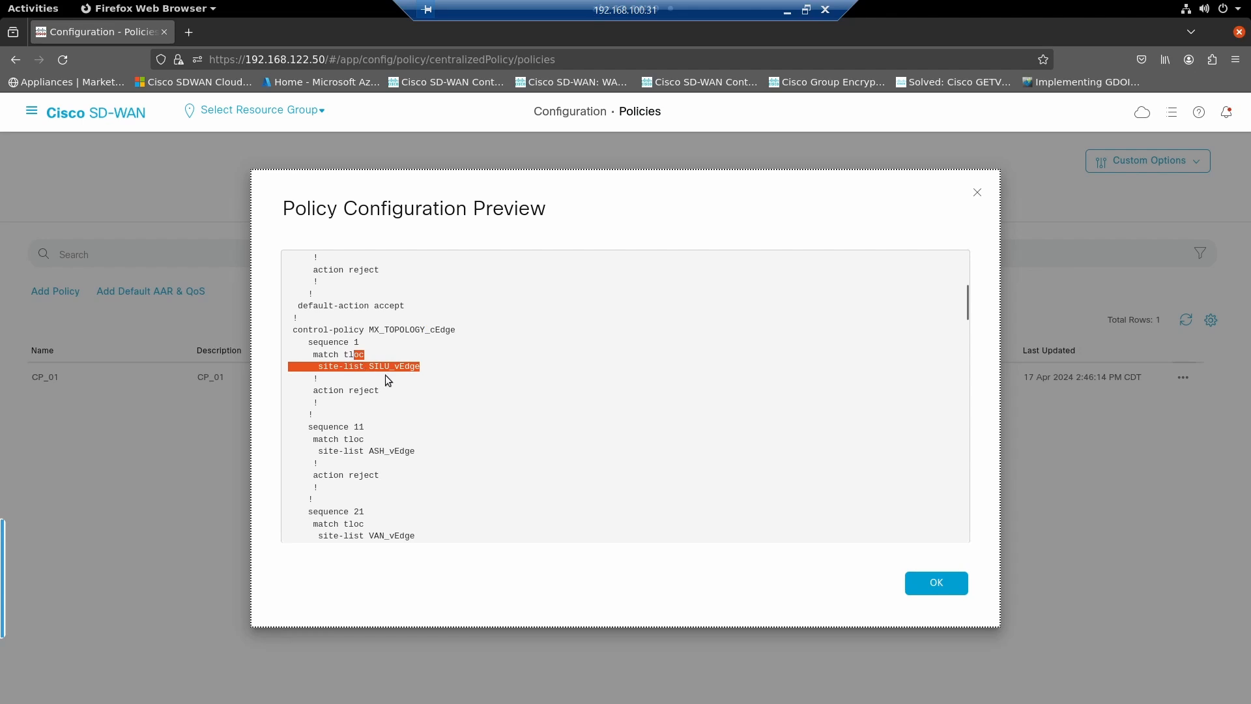
click(379, 451)
drag(379, 451, 442, 455)
scroll(441, 455, down, 6)
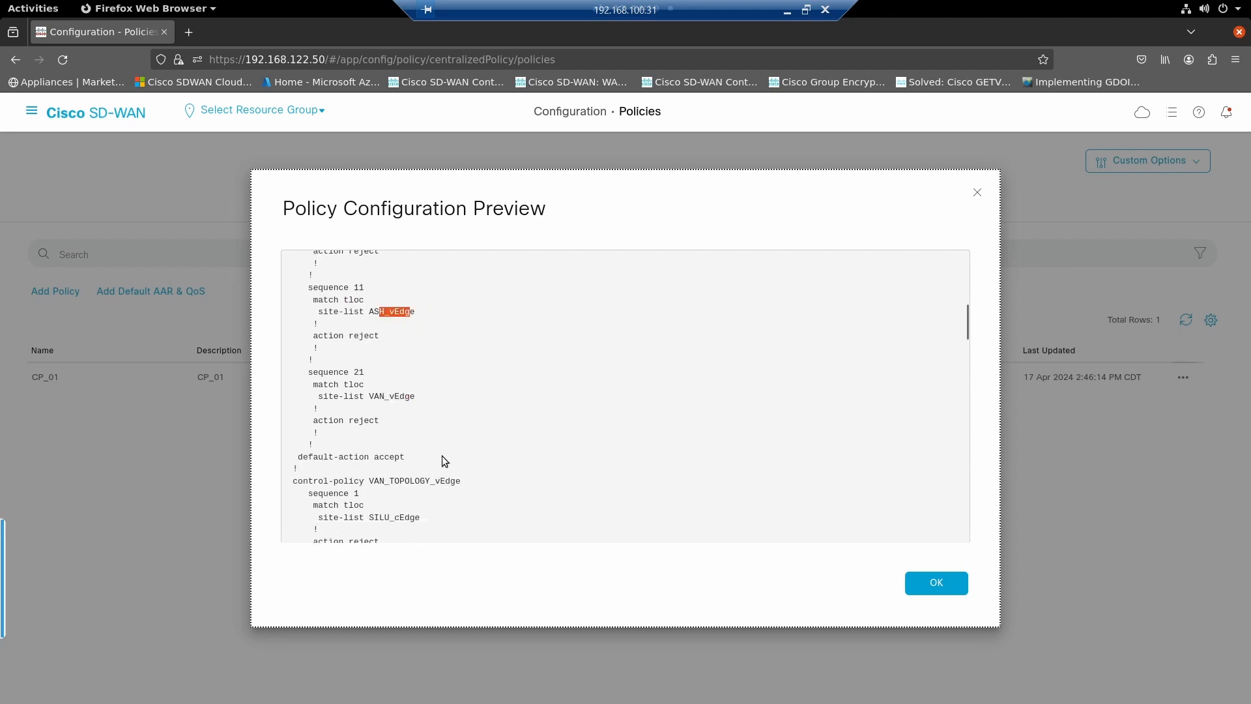
drag(407, 360, 336, 362)
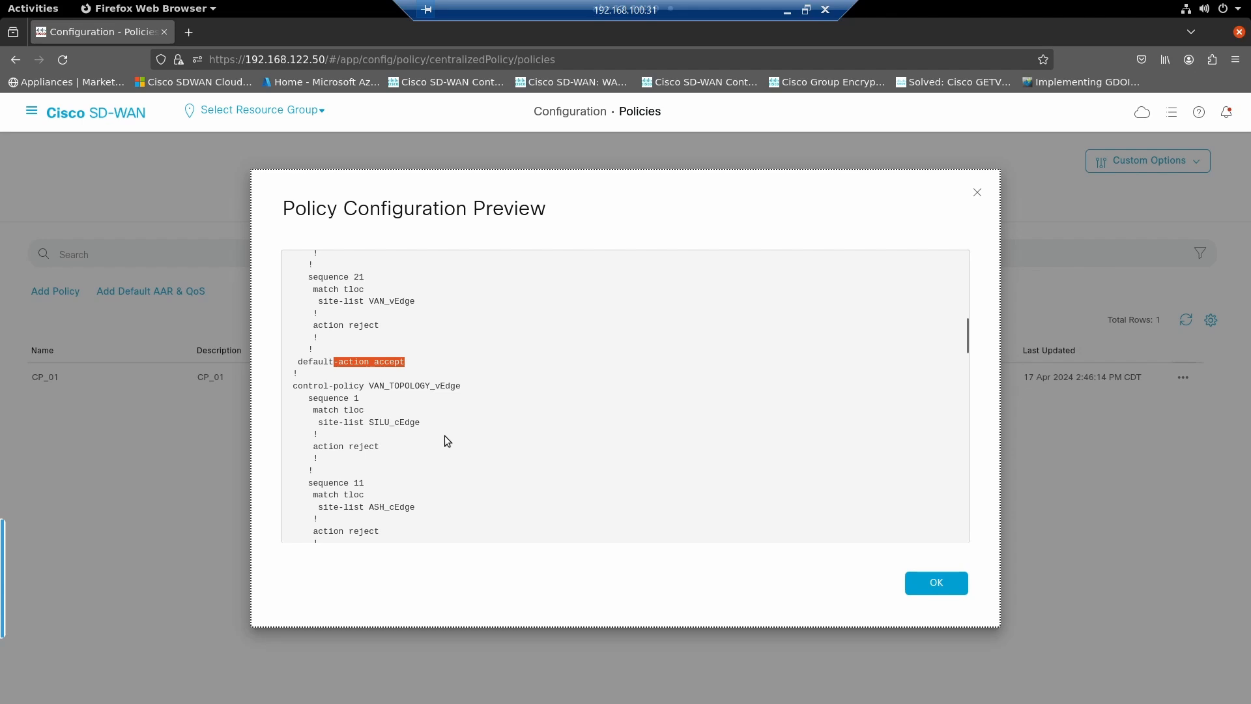
- Review the remaining control policies from VAN_TOPOLOGY_vEdge through the site-list definitions, then close the policy preview
scroll(424, 412, down, 3)
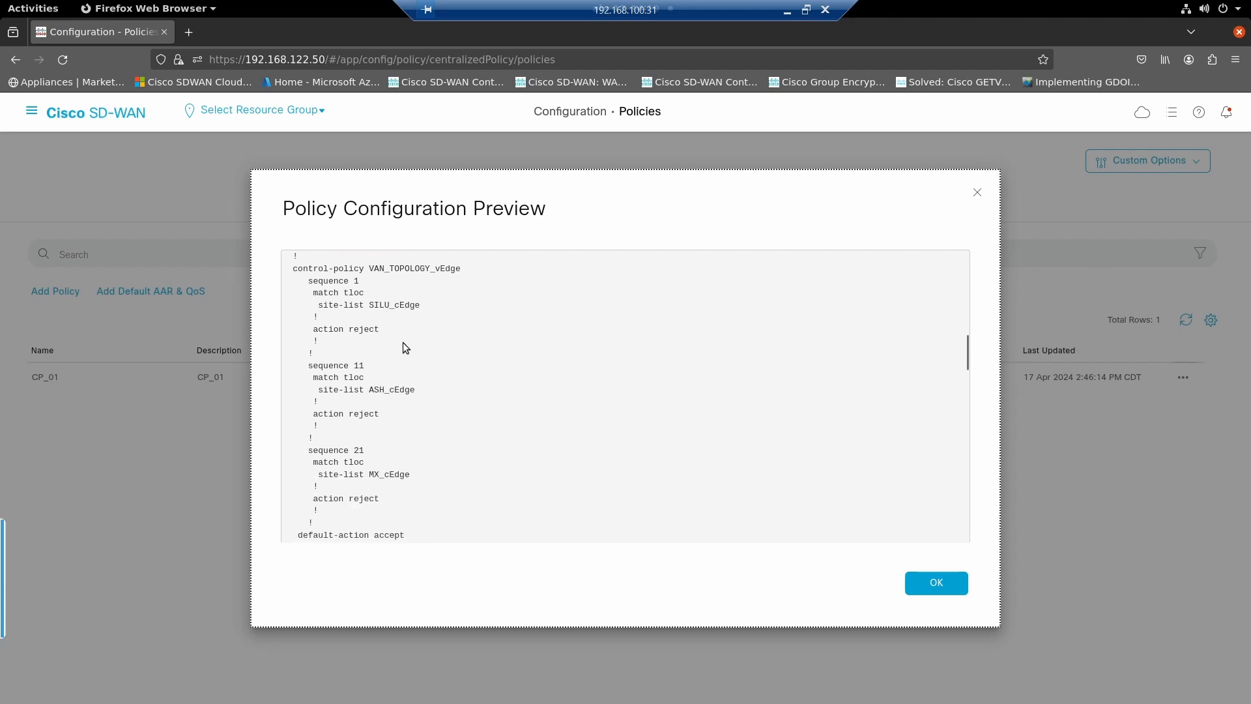
scroll(407, 342, down, 3)
scroll(410, 346, down, 5)
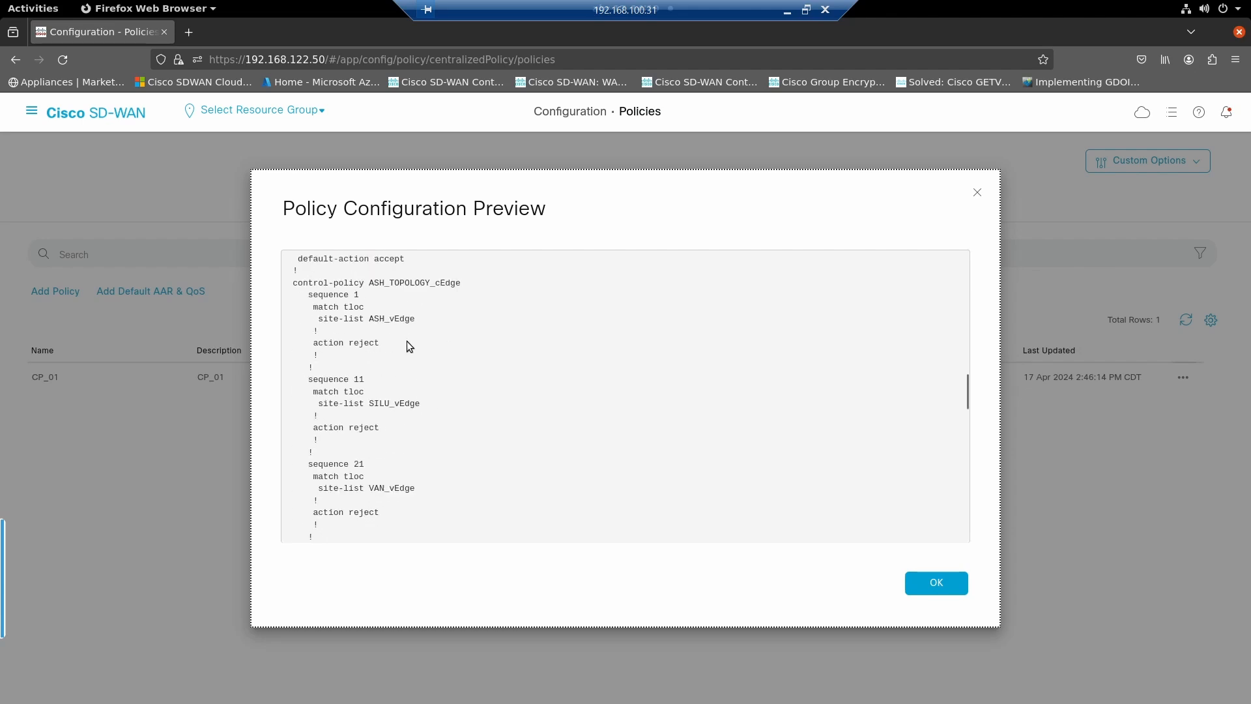
scroll(407, 342, down, 3)
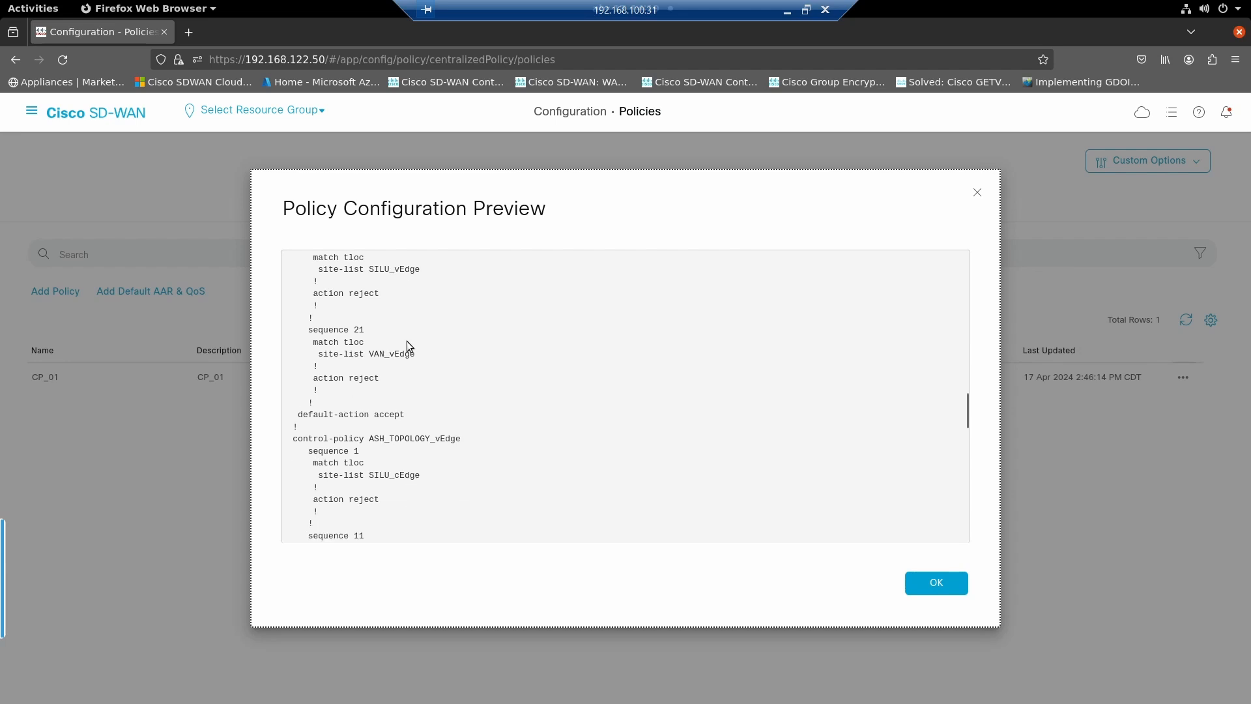
scroll(407, 342, down, 3)
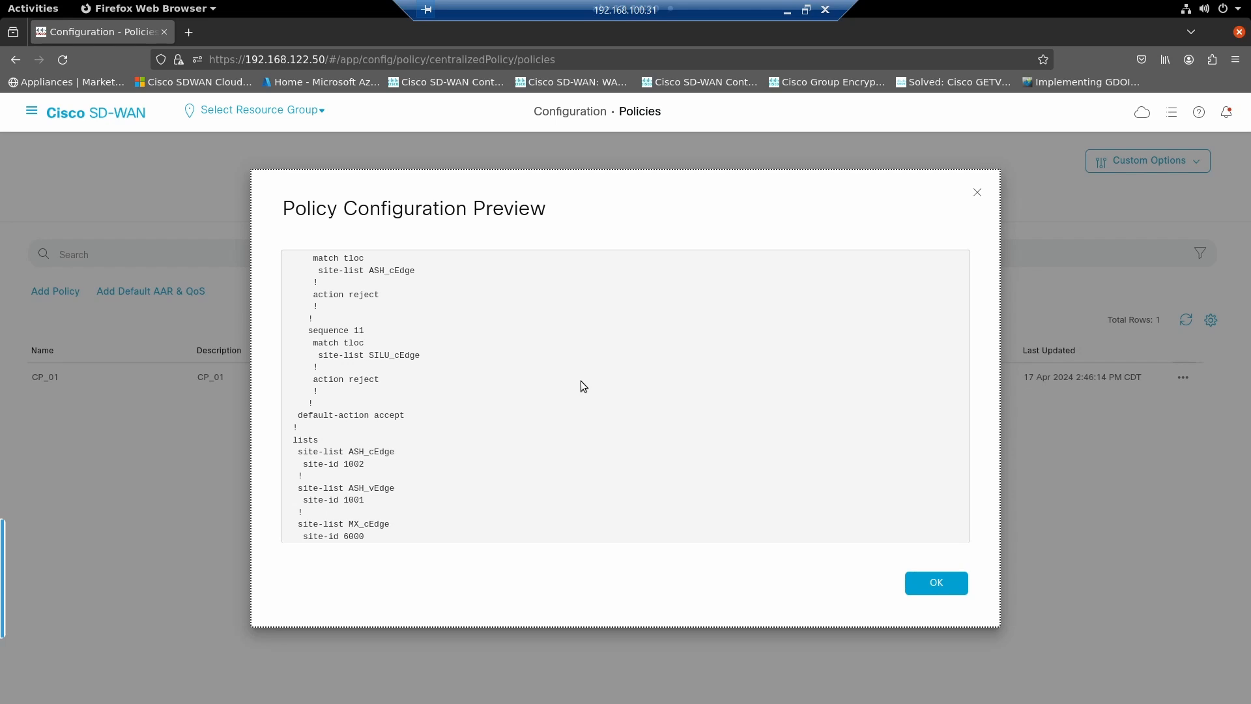
click(920, 578)
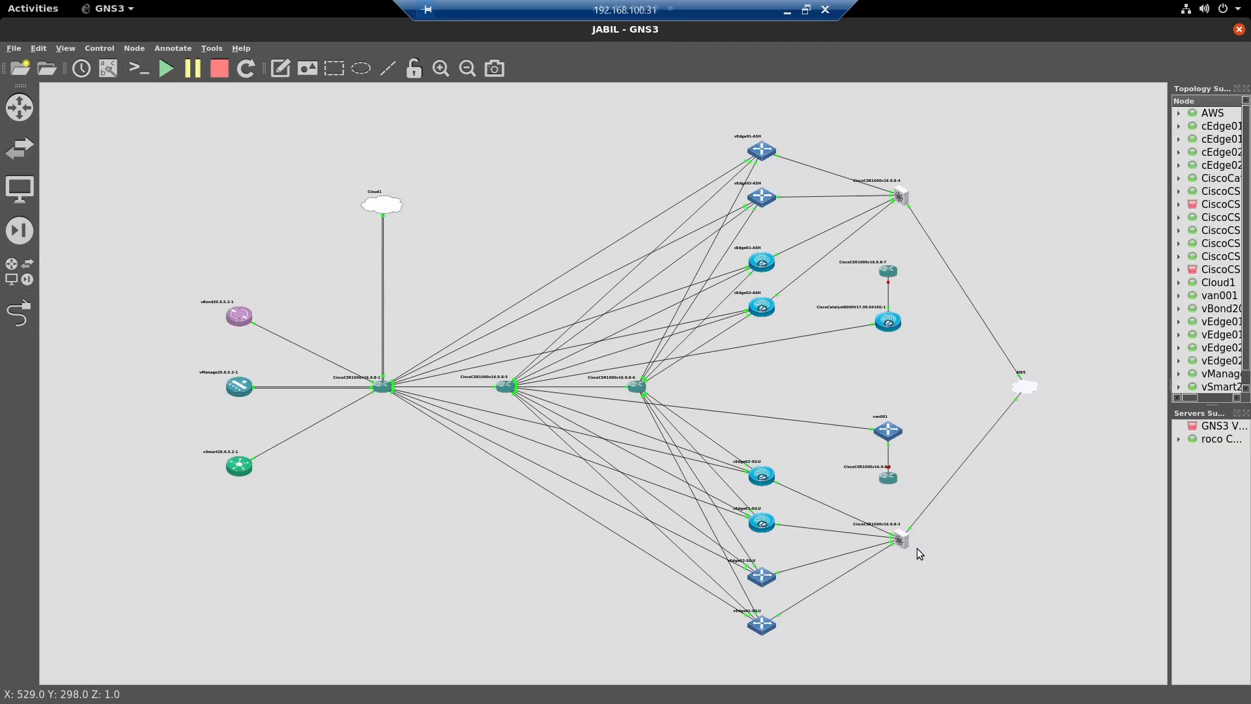
- Open the console of CiscoCSR1000v16.9.8-3 in GNS3, examine the AWS_EAST match and community in route-map AWS_IN, and close the console
right_click(901, 544)
click(933, 301)
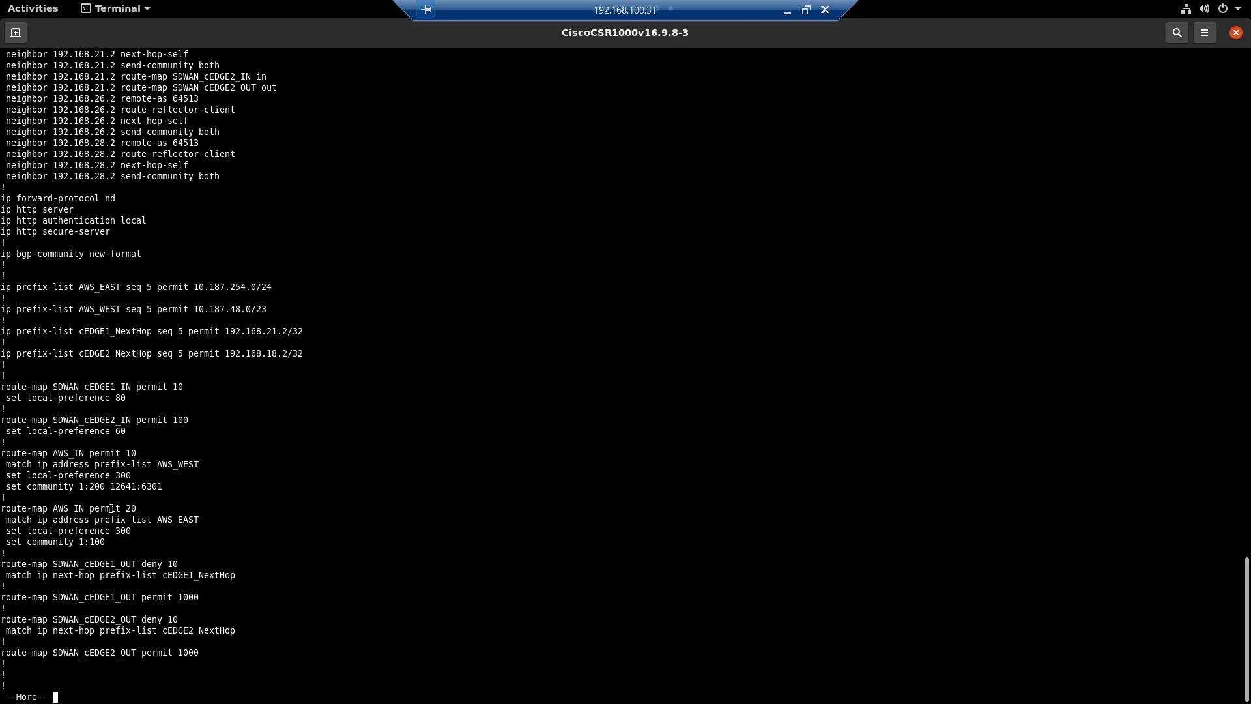
drag(98, 542, 27, 541)
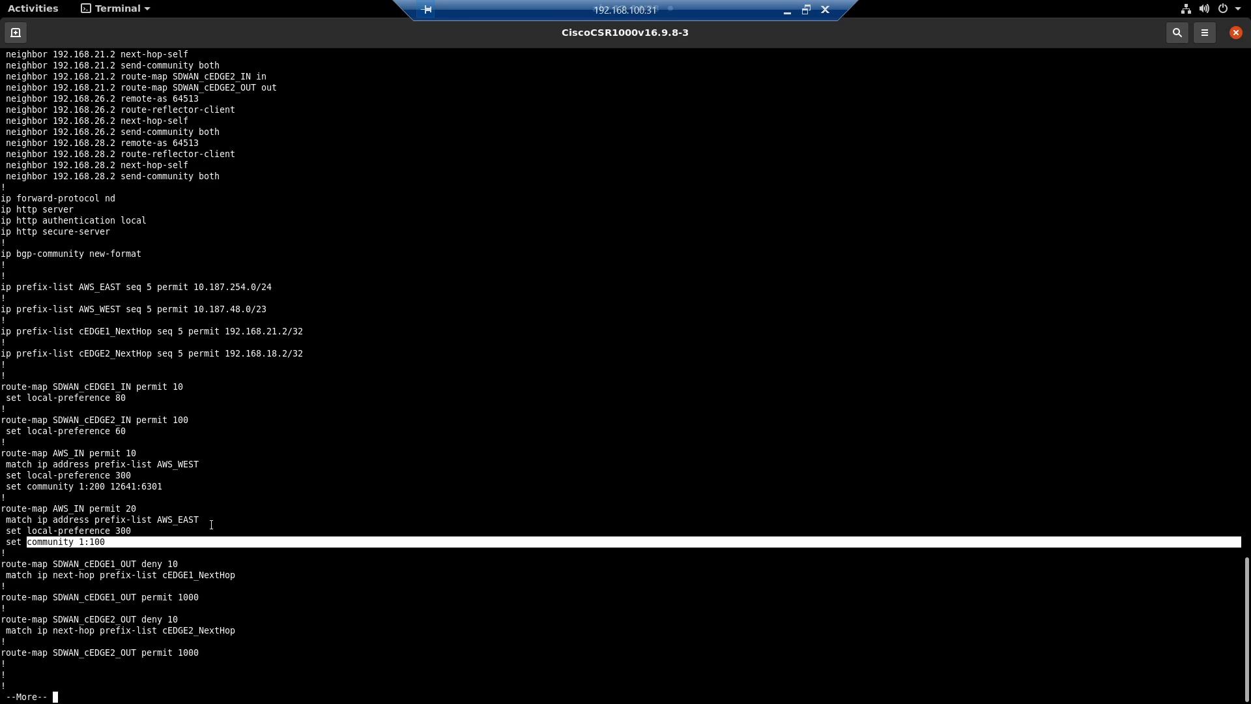
drag(206, 519, 122, 519)
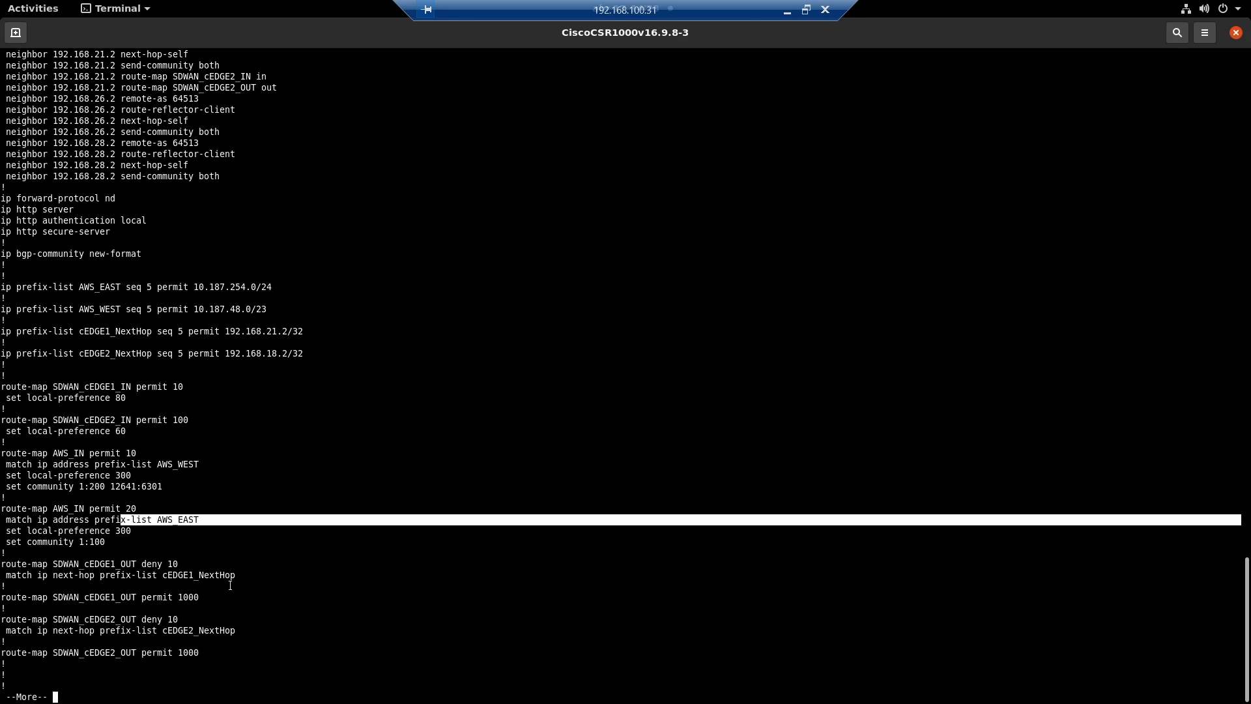
key(q)
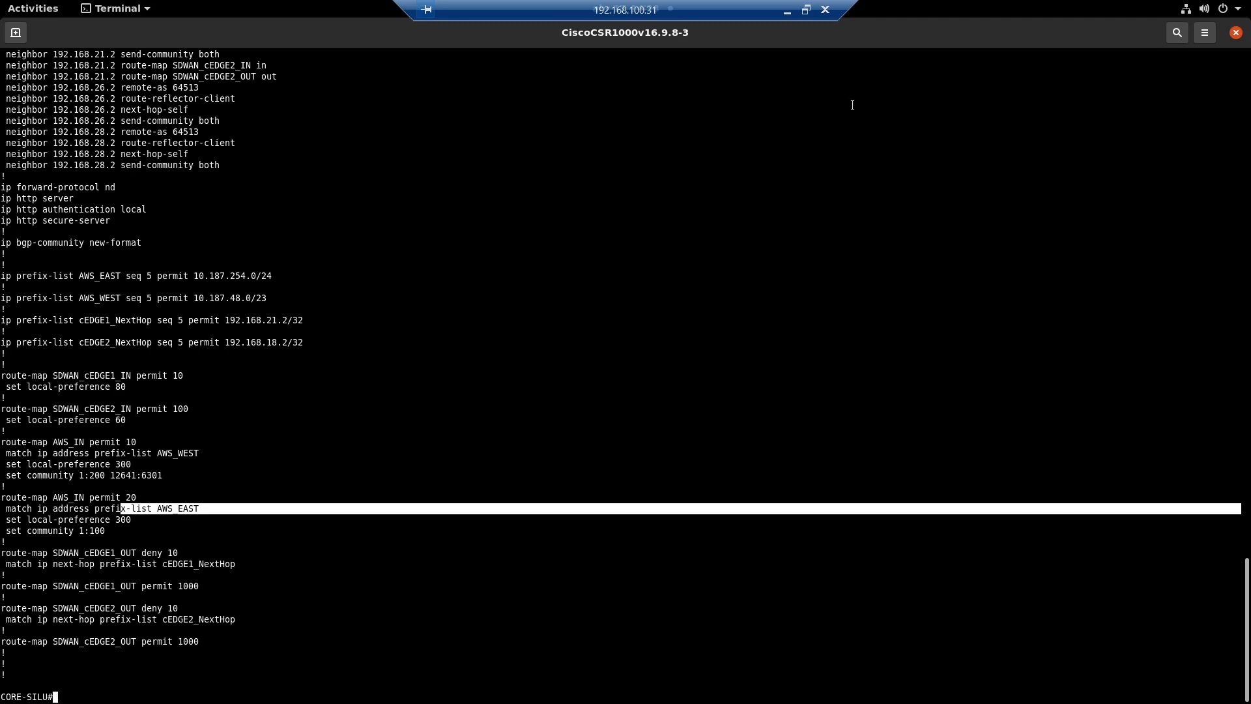
click(792, 13)
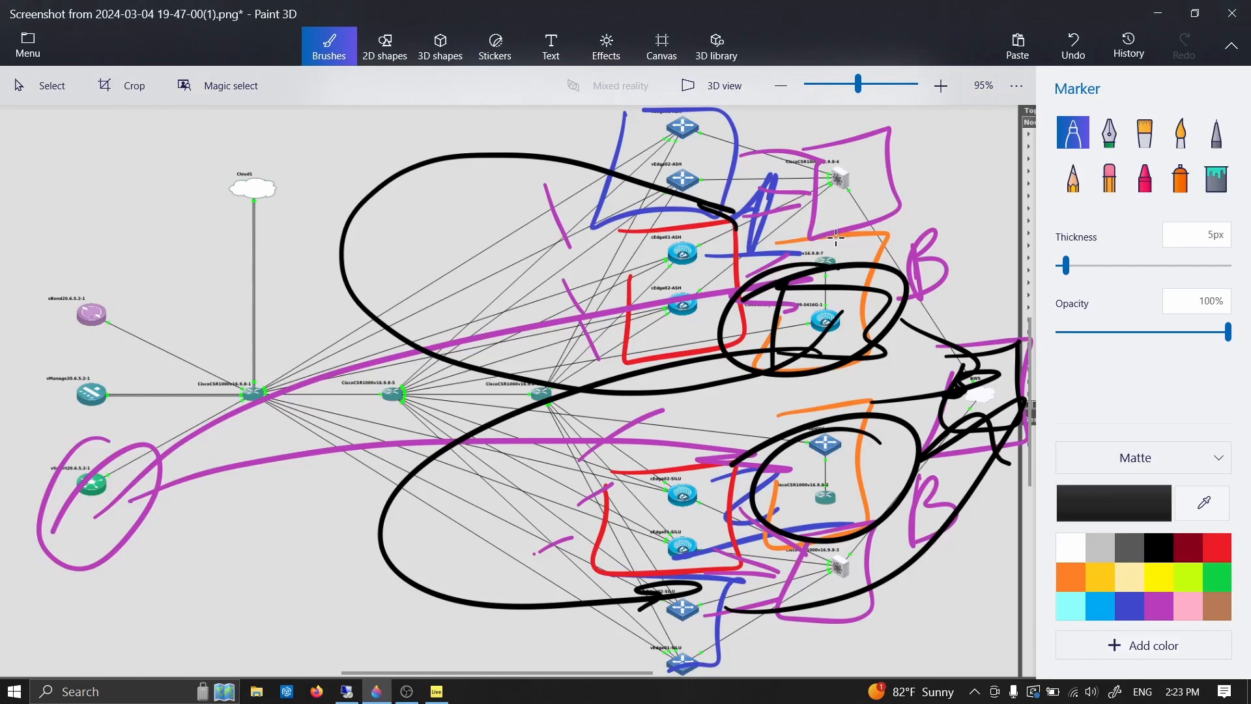
key(alt+Tab)
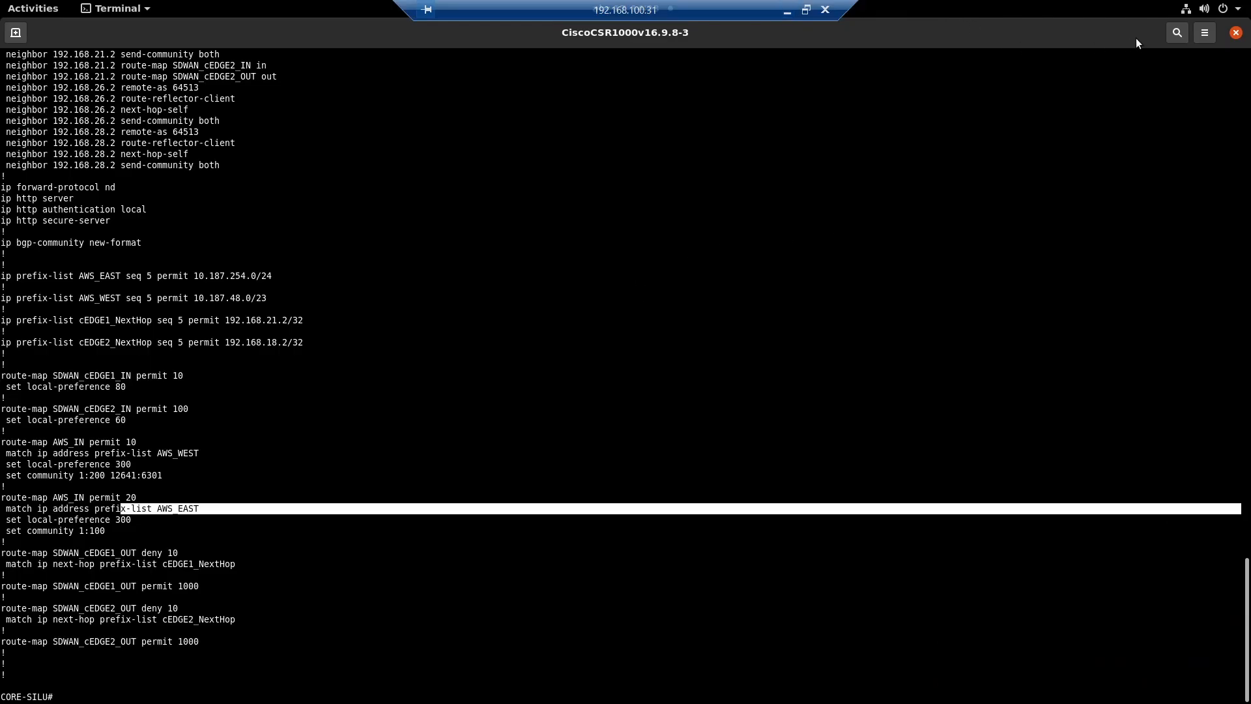
click(1236, 33)
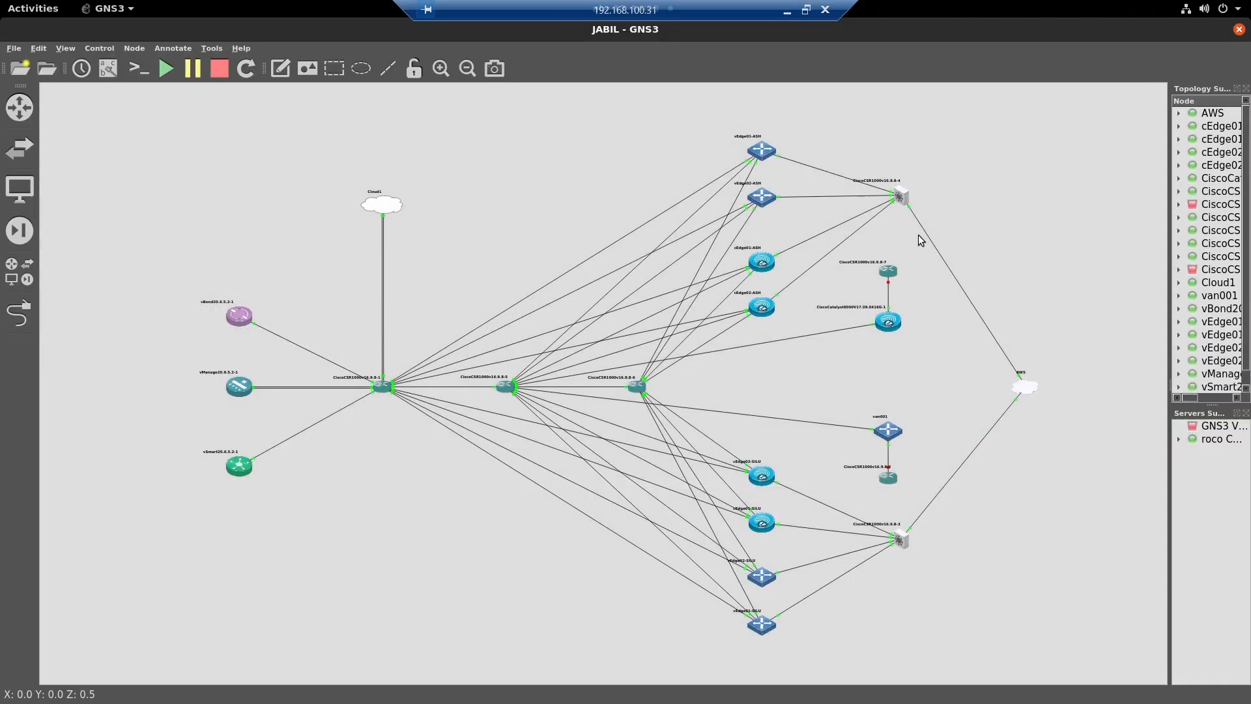
- Open the AWS node's console, enter privileged mode, and list its interfaces with "sh ip int b"
right_click(1024, 390)
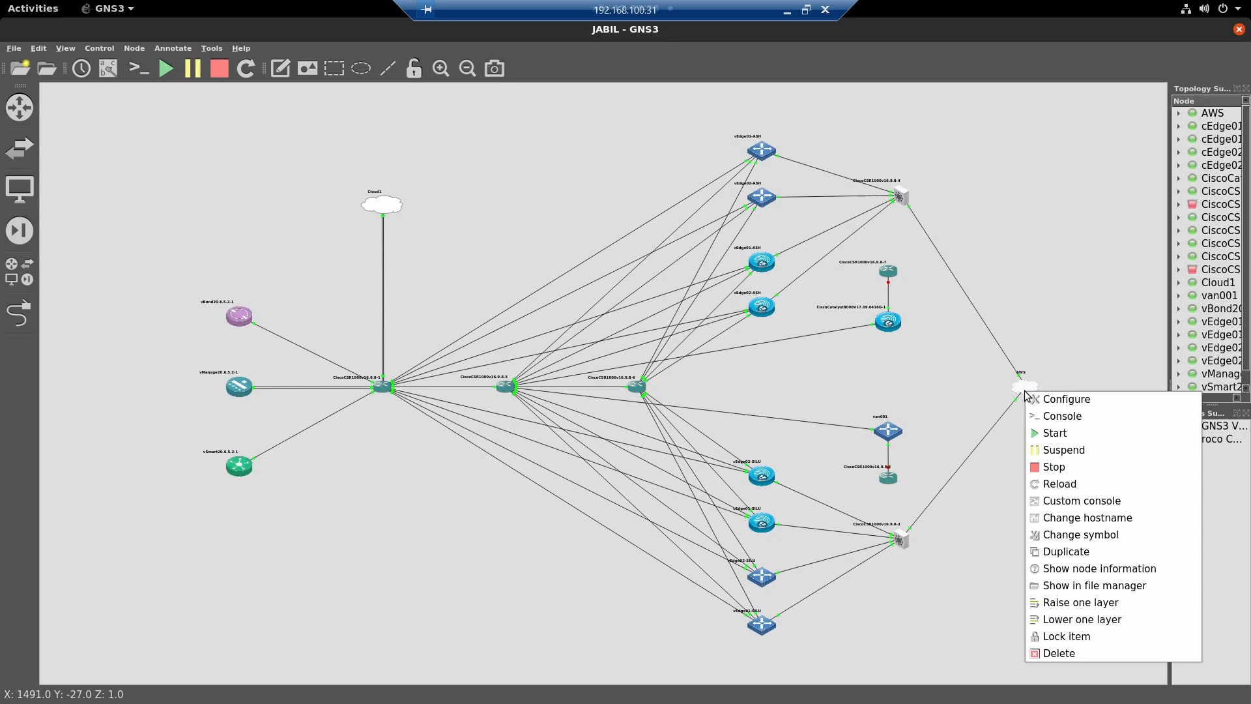
click(1062, 413)
key(Return)
text(\)
key(Return)
key(Return)
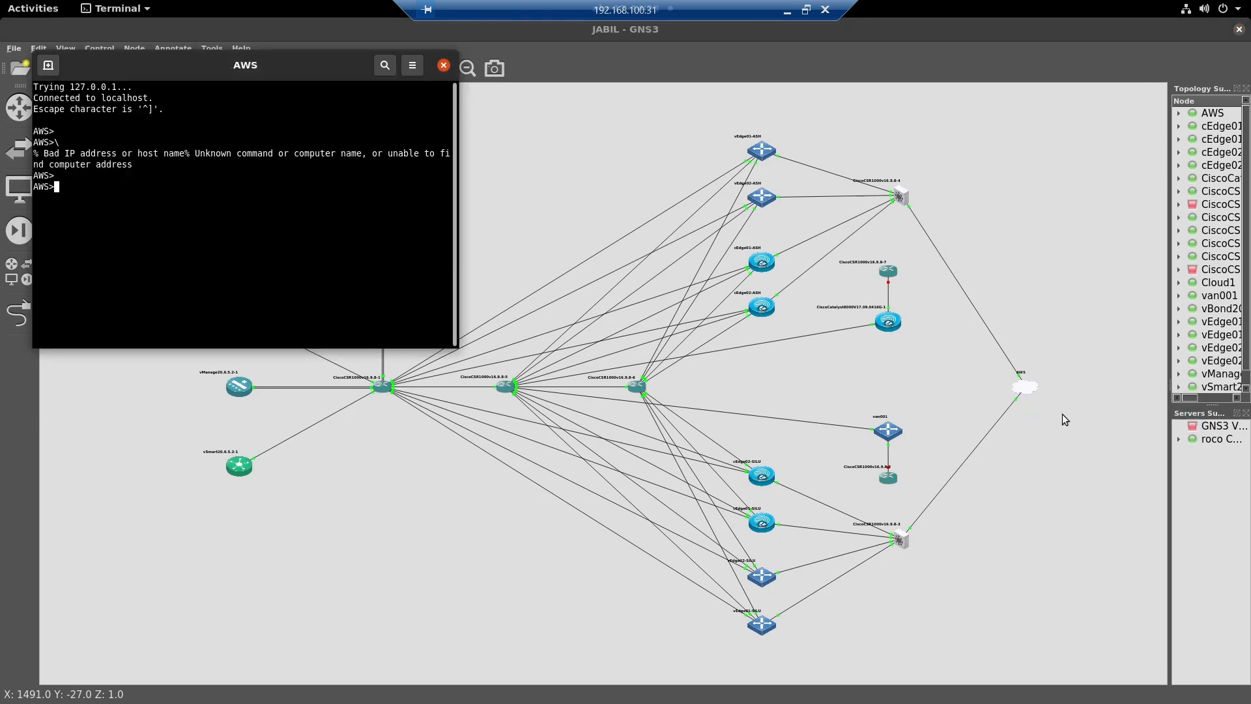
key(Return)
key(Return)
text(en)
key(Return)
text(sh ip int b)
key(Return)
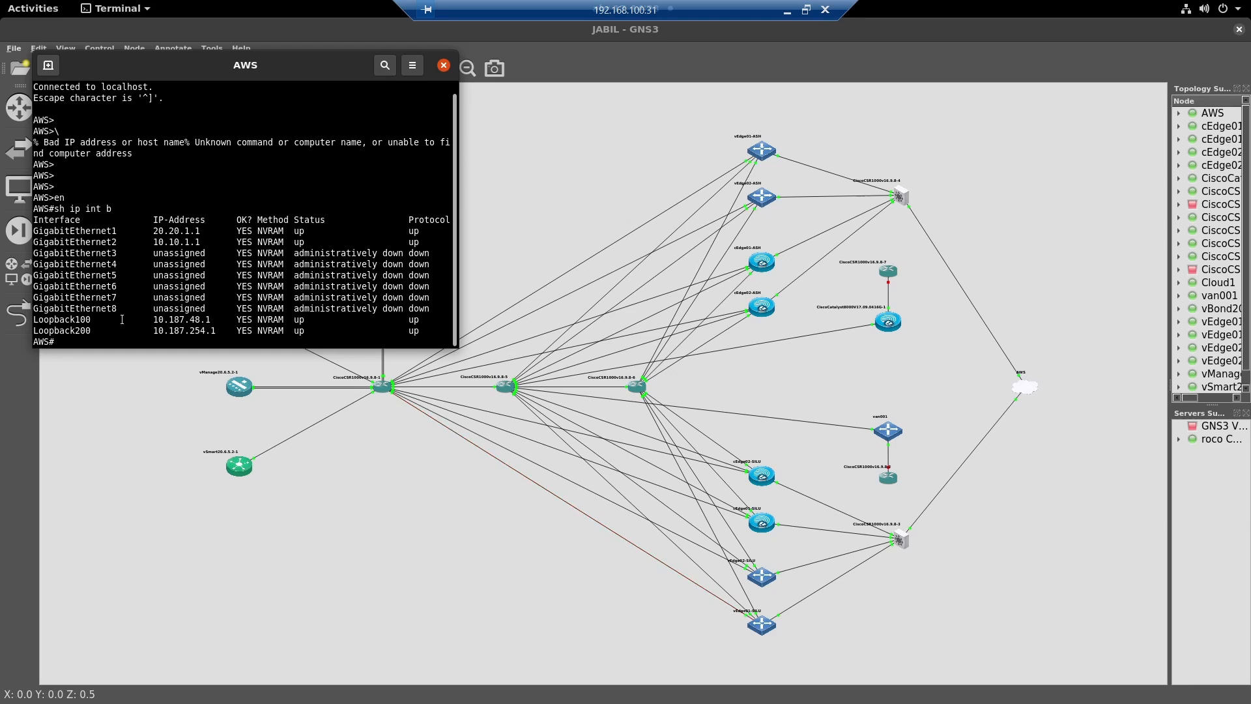
- Show the running configuration of the Loopback100 and Loopback200 interfaces on the AWS router
double_click(80, 318)
text(sh run int)
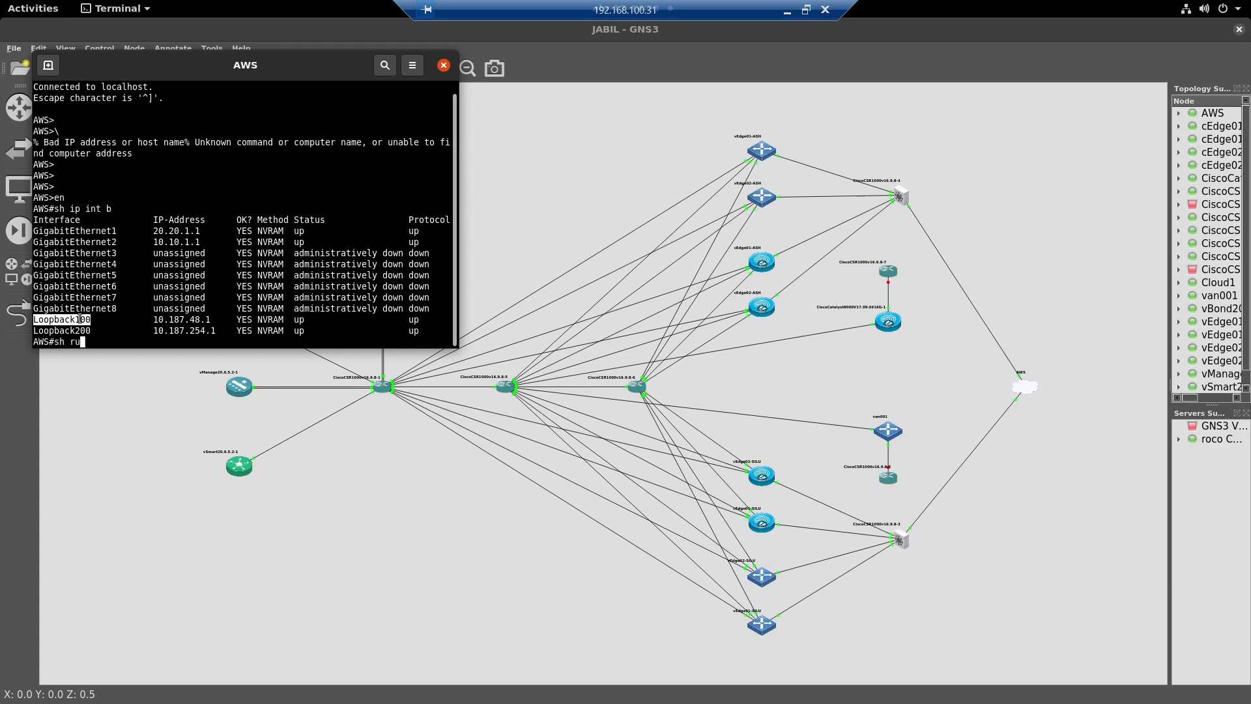
middle_click(80, 319)
key(Return)
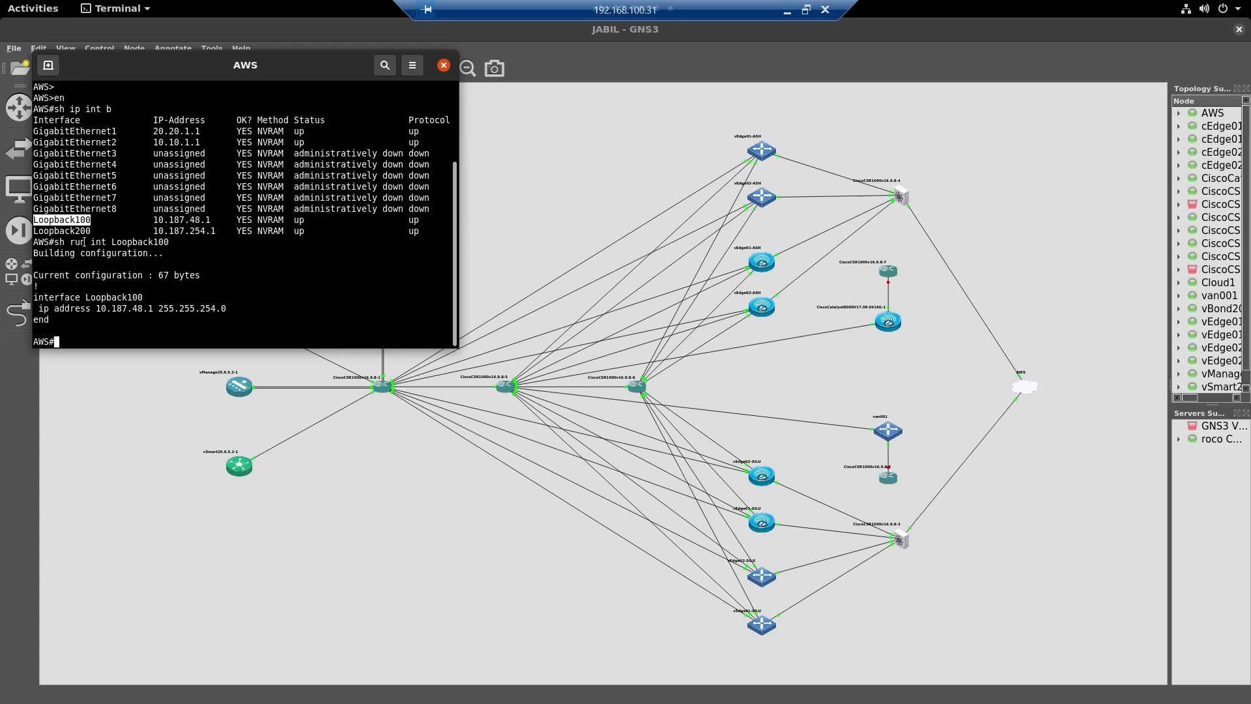
double_click(66, 230)
text(sh run int)
middle_click(67, 230)
key(Return)
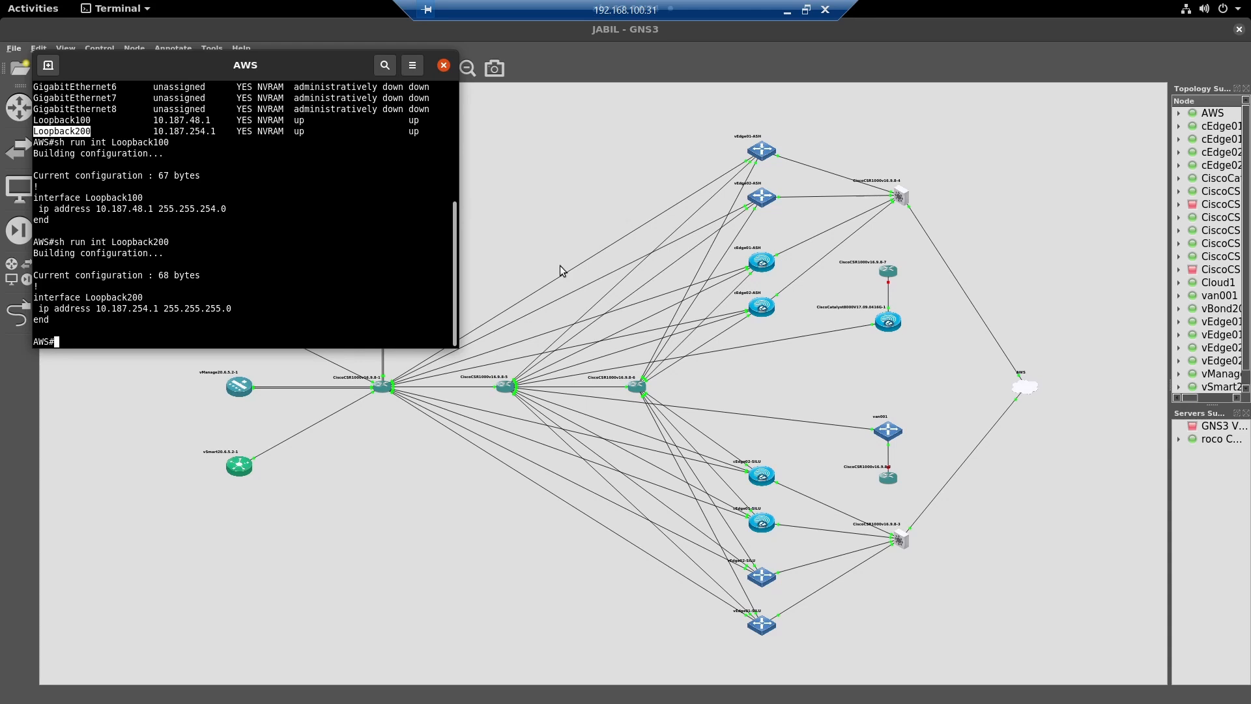
- Return to the GNS3 topology and open the console of the van001 vEdge node
click(600, 154)
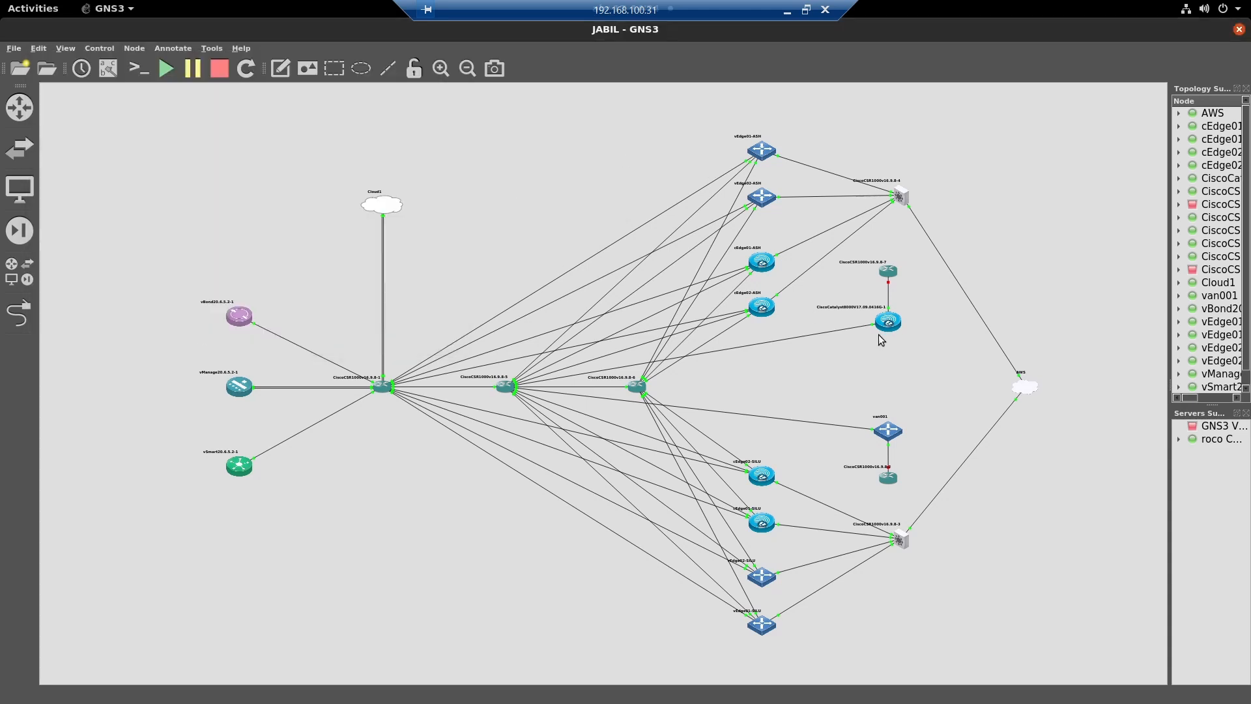
right_click(889, 432)
click(932, 458)
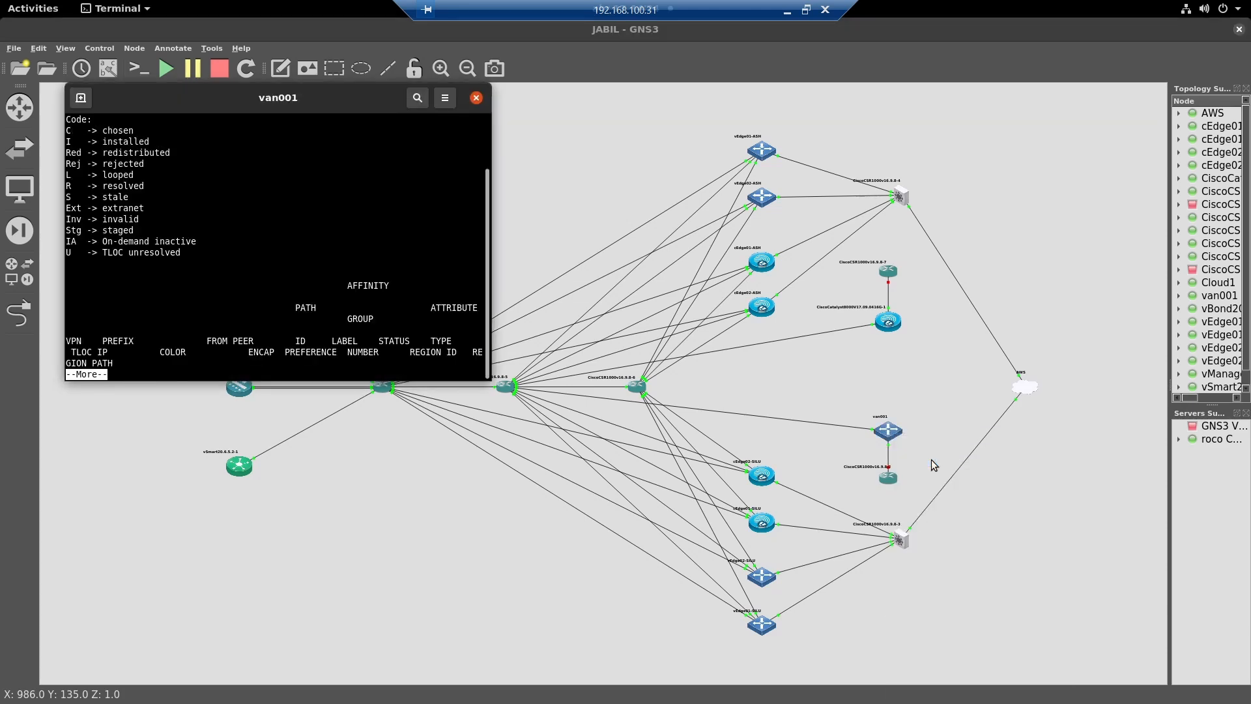
- Maximize the van001 console and display the rest of the "show omp routes 10.187.48.0/23 | tab" output
double_click(287, 101)
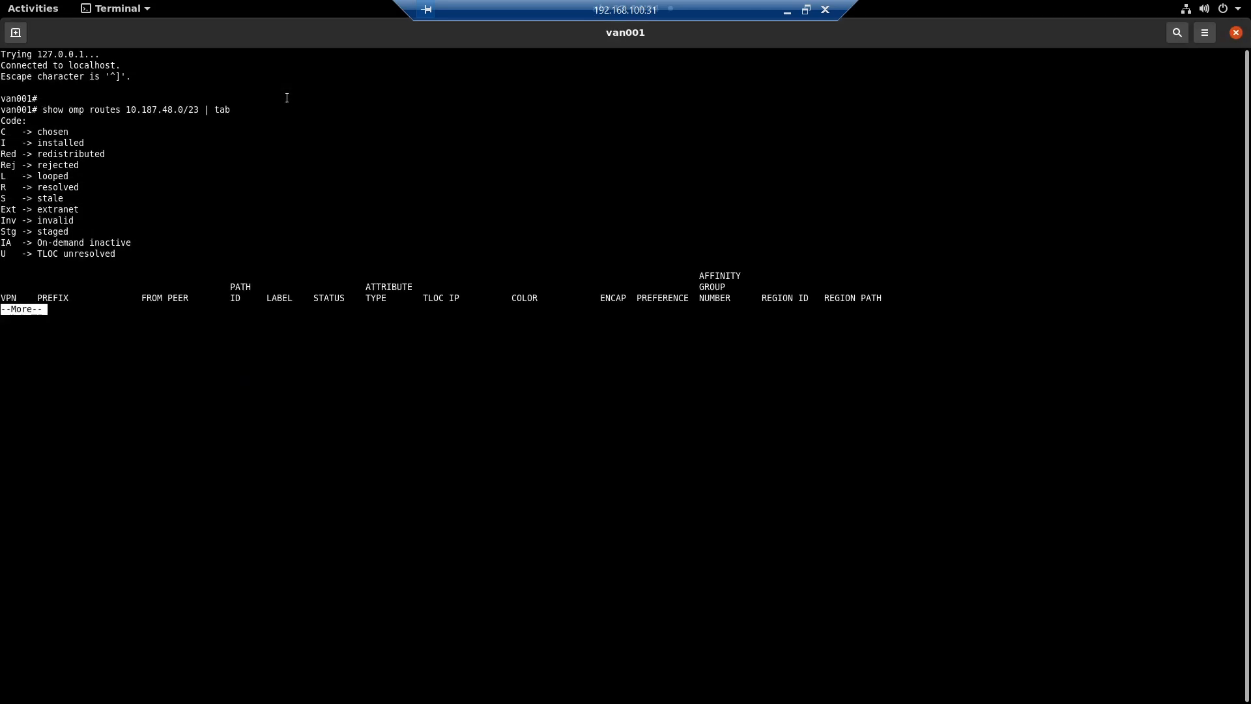
right_click(286, 101)
click(264, 308)
key(space)
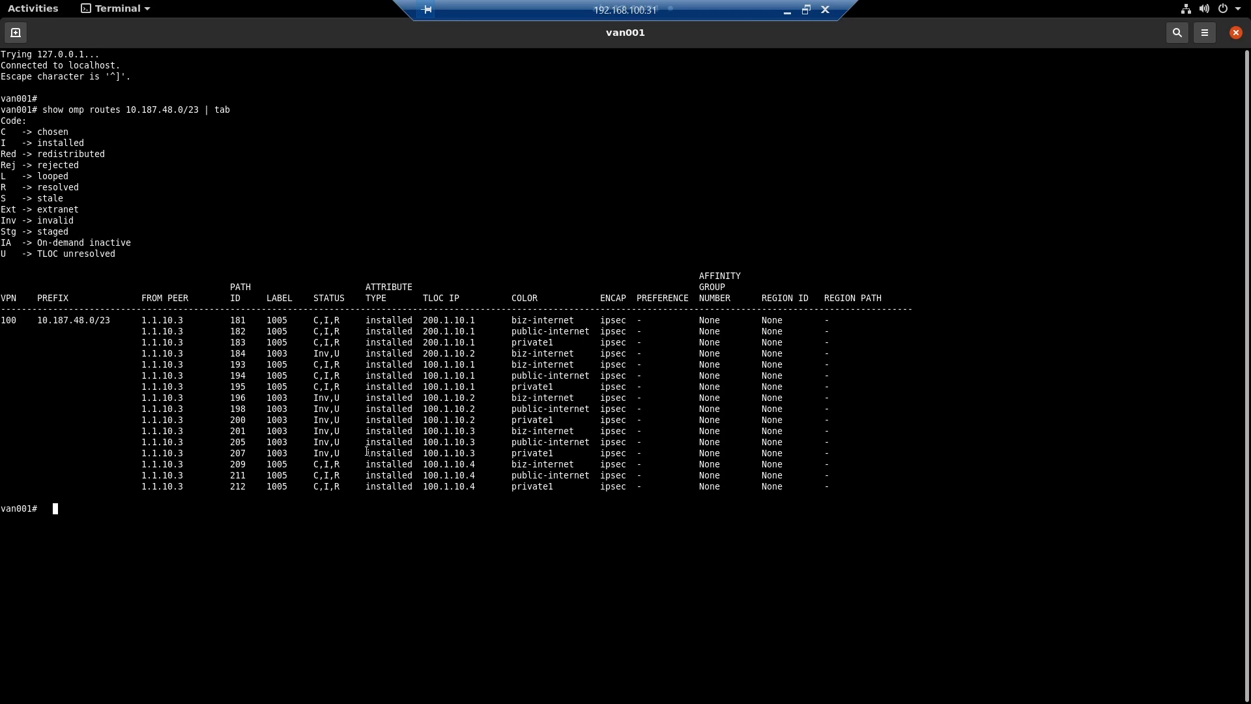
- Examine the path IDs and statuses of the OMP routes for 10.187.48.0/23 on van001
drag(308, 320, 350, 321)
drag(345, 443, 310, 411)
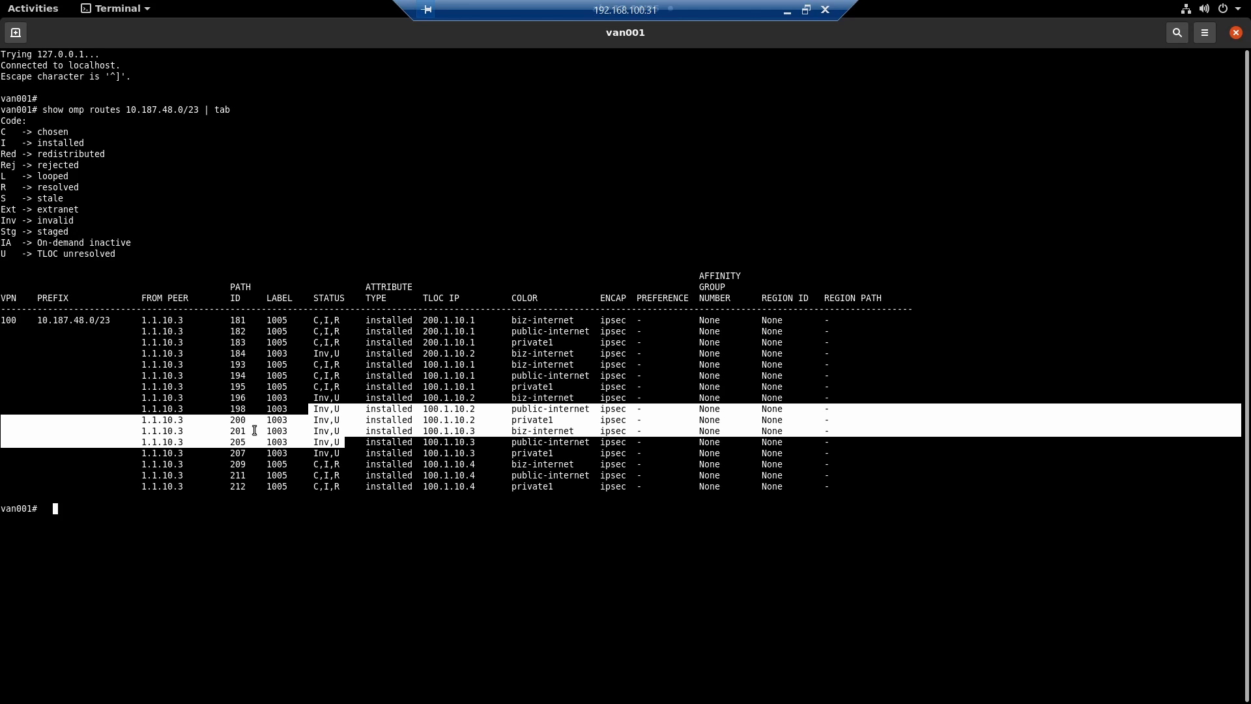
double_click(2, 509)
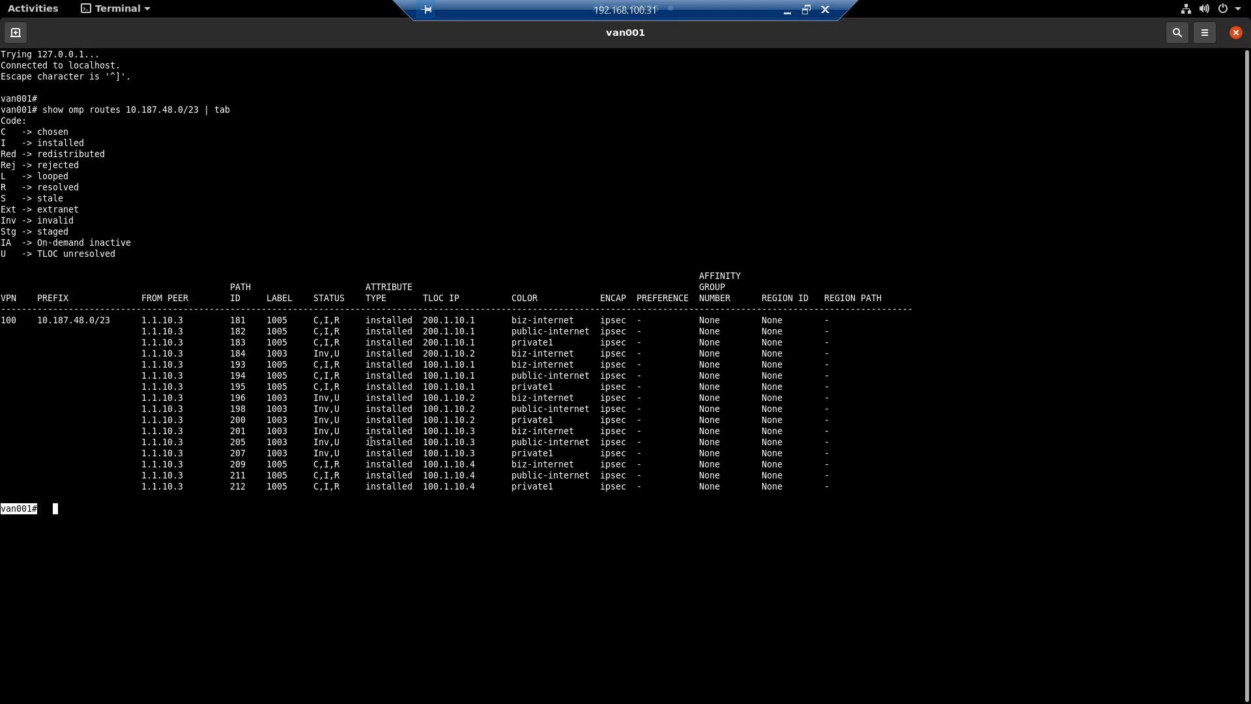
drag(251, 322, 373, 502)
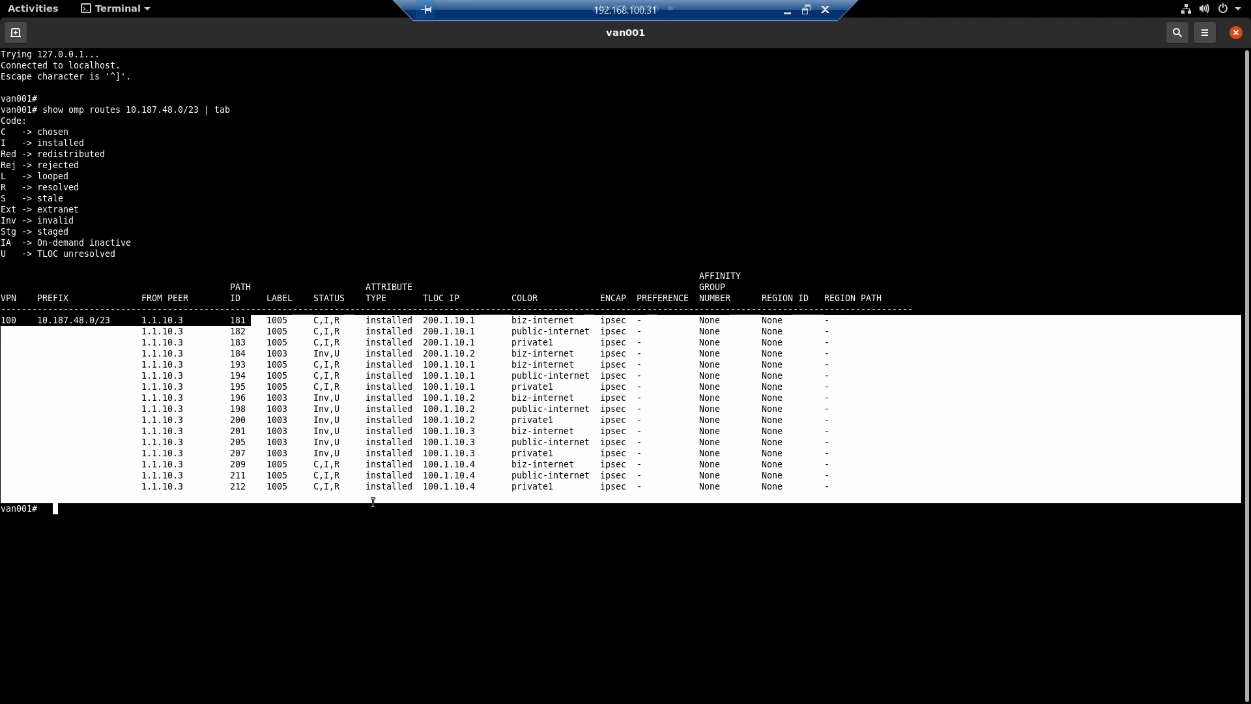
click(324, 556)
right_click(324, 557)
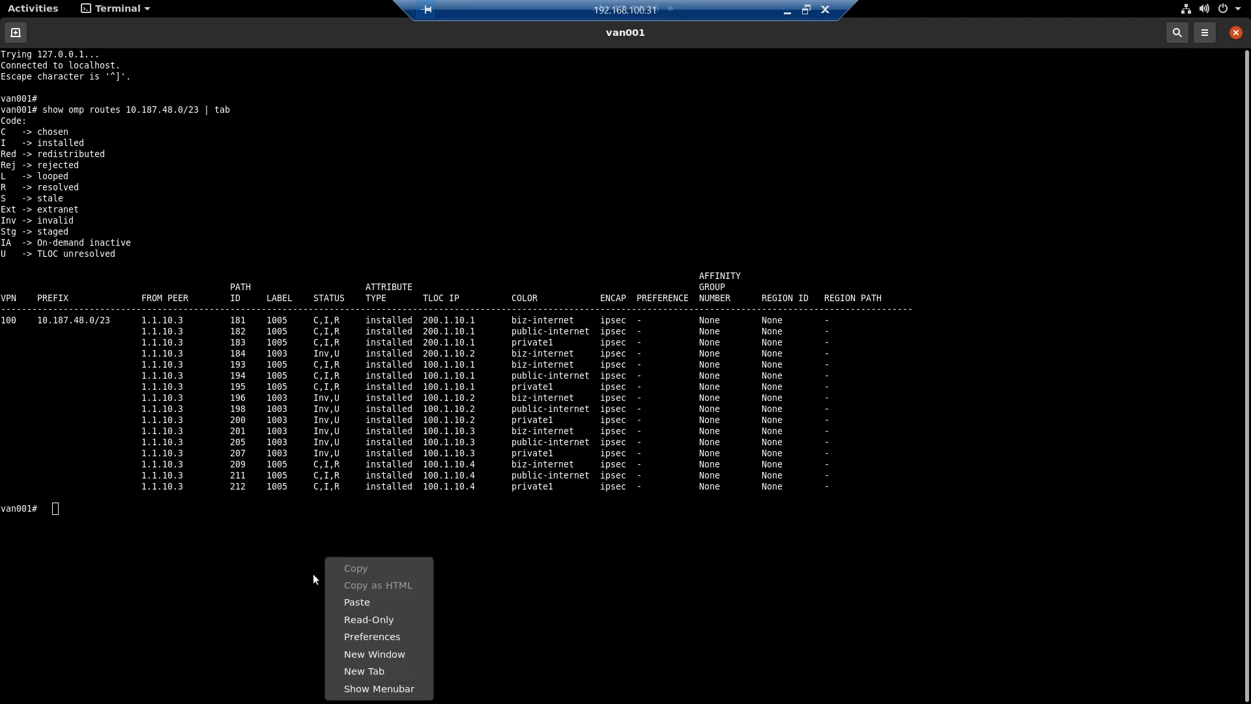
click(313, 576)
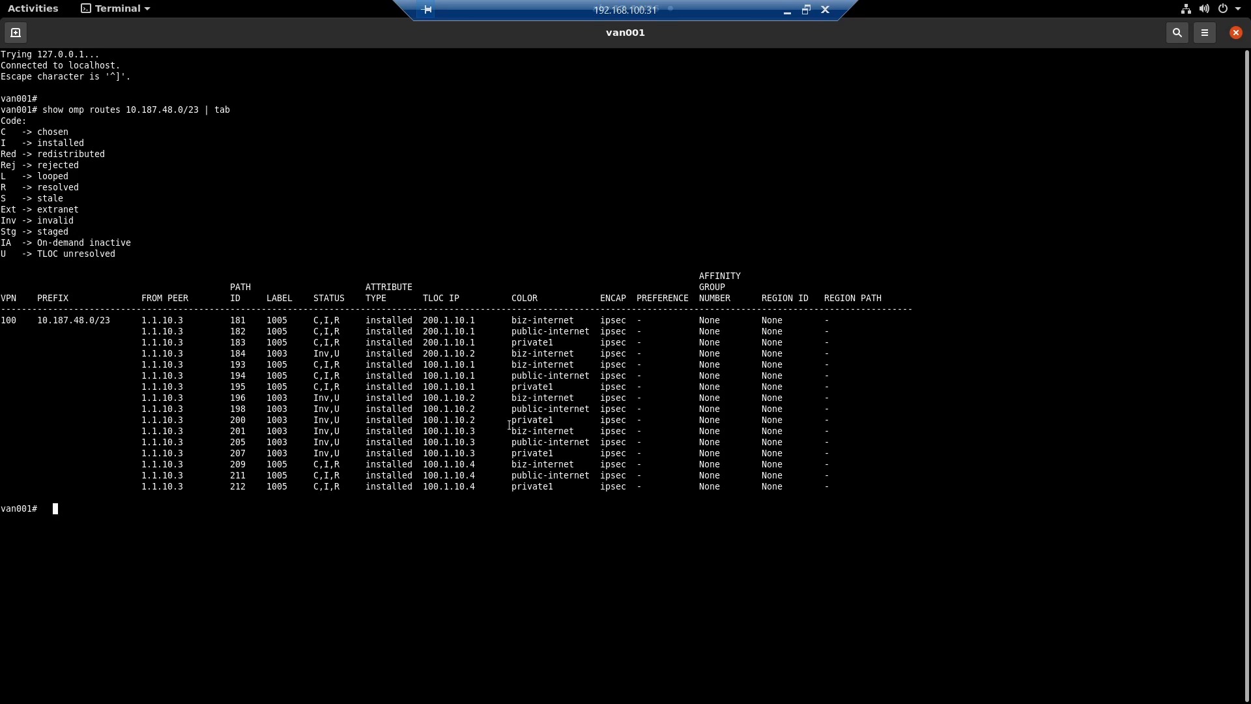
- Switch to the Paint 3D topology drawing and undo the black, purple and orange annotations, keeping the red and blue ones
key(alt+Tab)
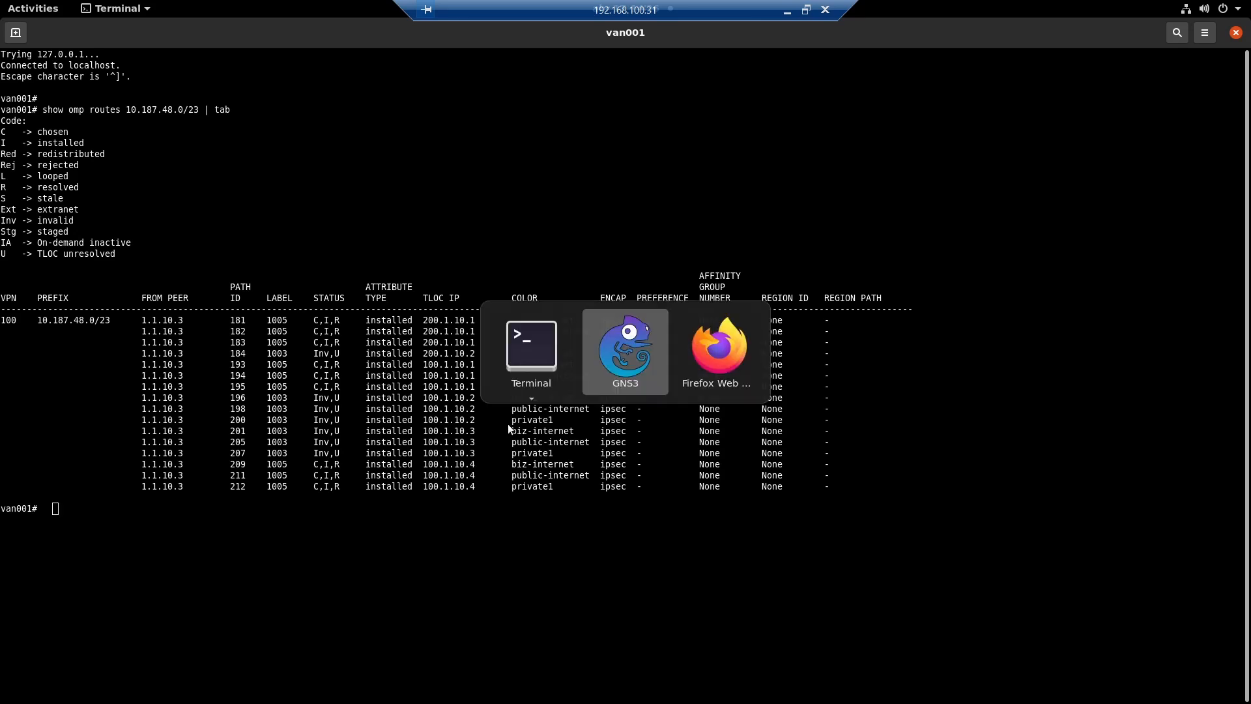
click(787, 11)
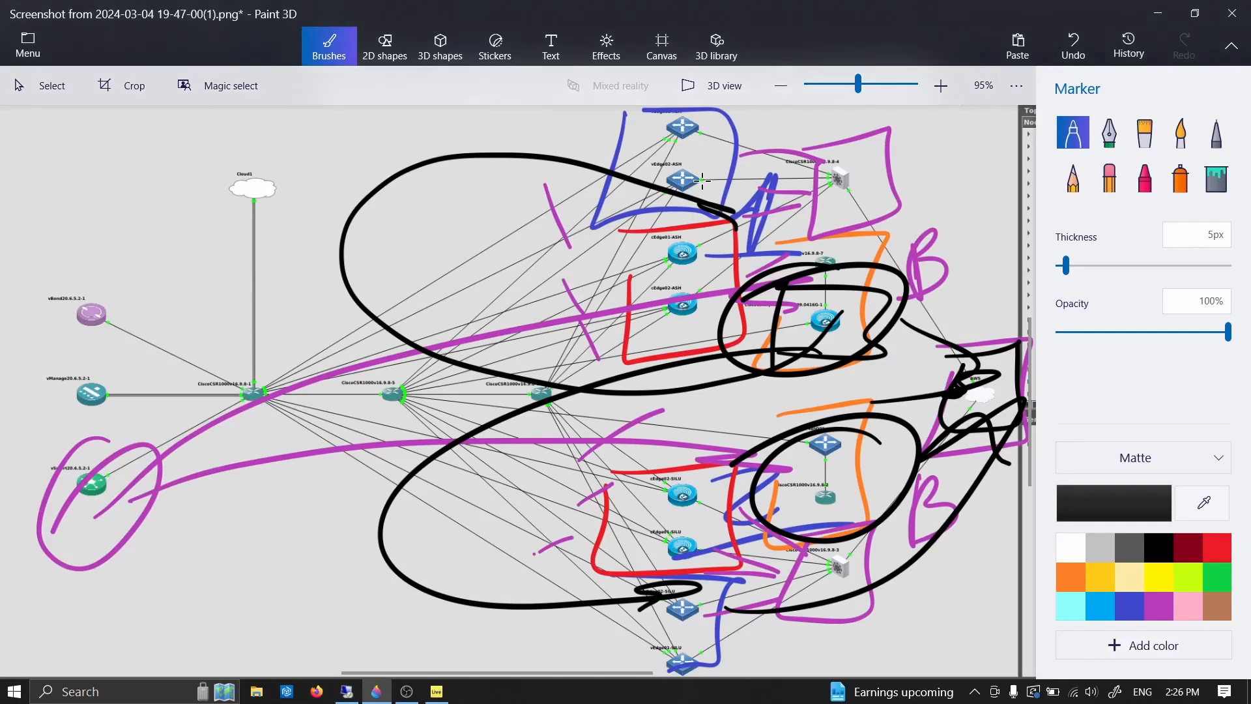
key(ctrl+z)
key(ctrl+z)
key(ctrl+z)
key(ctrl+z)
key(ctrl+z)
key(ctrl+z)
key(ctrl+z)
key(ctrl+z)
key(ctrl+z)
key(ctrl+z)
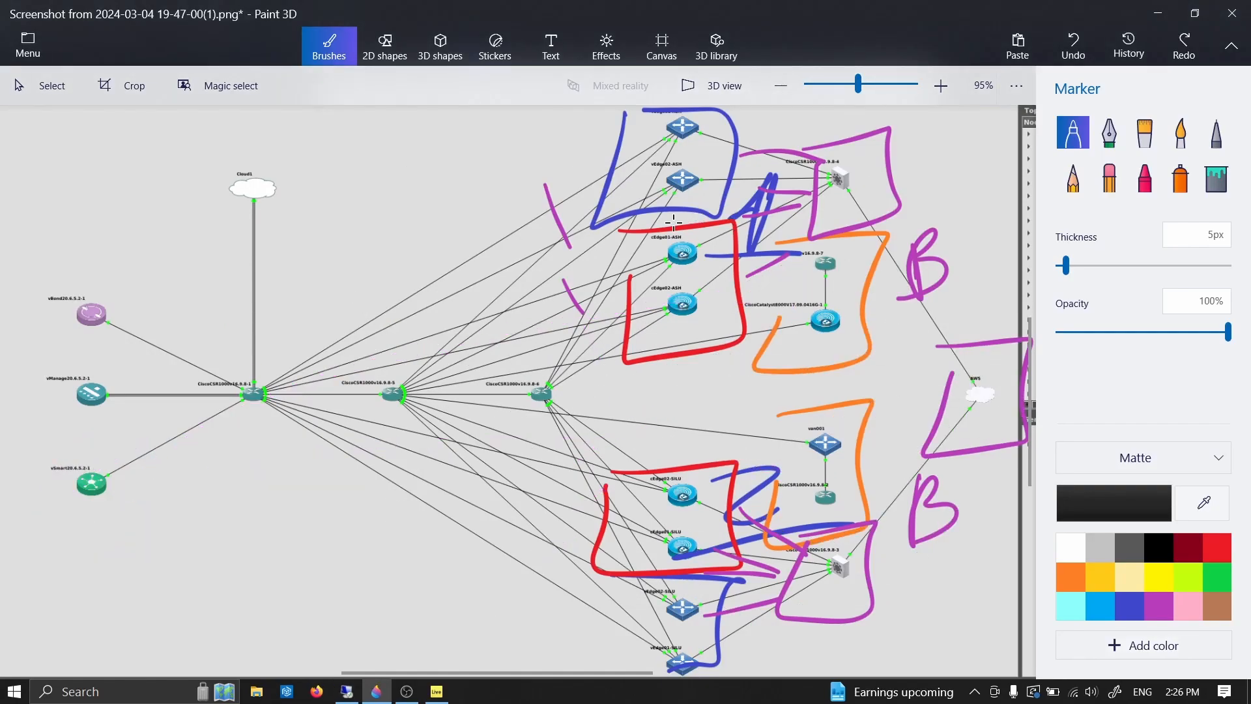
key(ctrl+z)
key(ctrl+z)
key(ctrl+z)
key(ctrl+z)
key(ctrl+z)
key(ctrl+z)
key(ctrl+z)
key(ctrl+z)
key(ctrl+z)
key(ctrl+z)
key(ctrl+z)
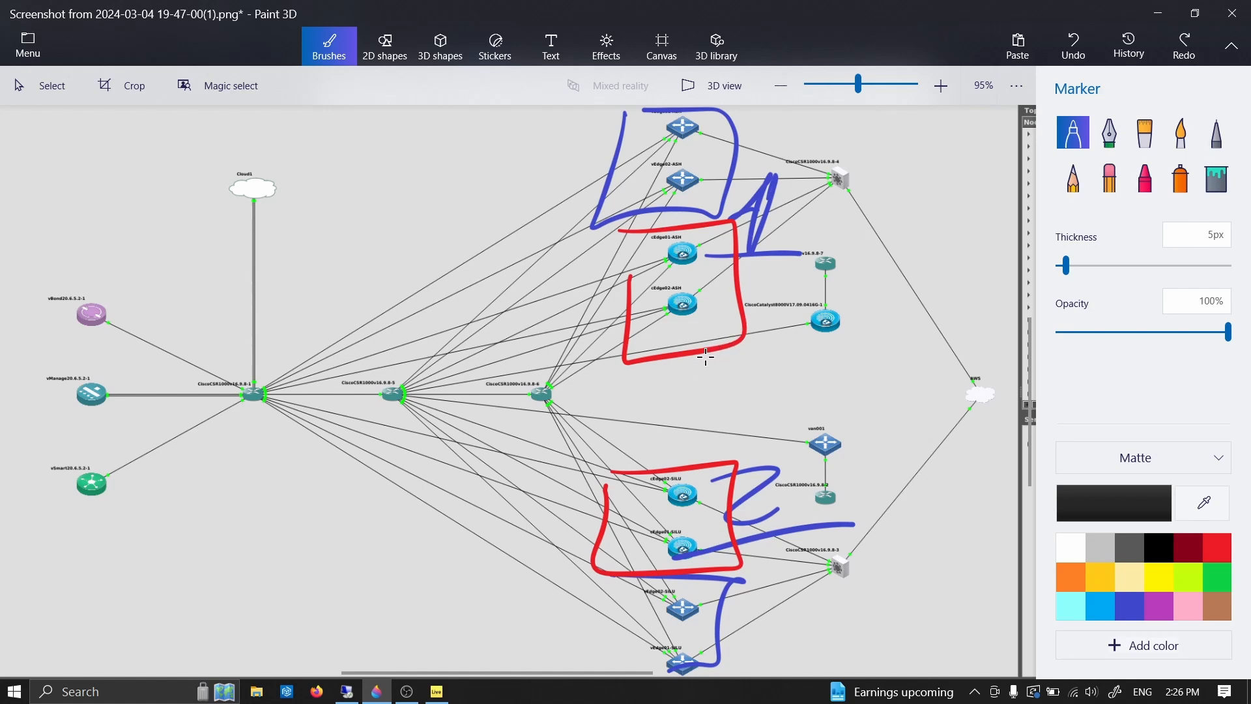
- Draw black check marks on the vEdge and cEdge pairs of the ASH and SILU sites
drag(678, 162, 773, 109)
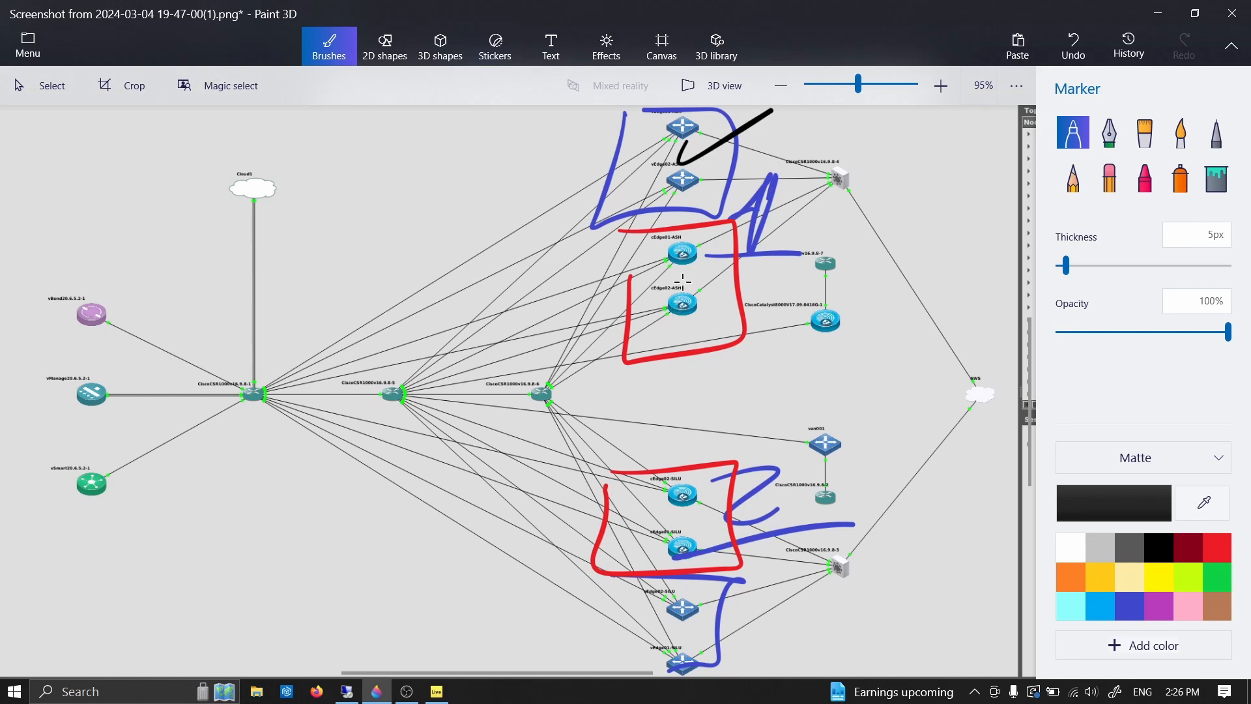
drag(689, 260, 762, 243)
drag(699, 482, 767, 469)
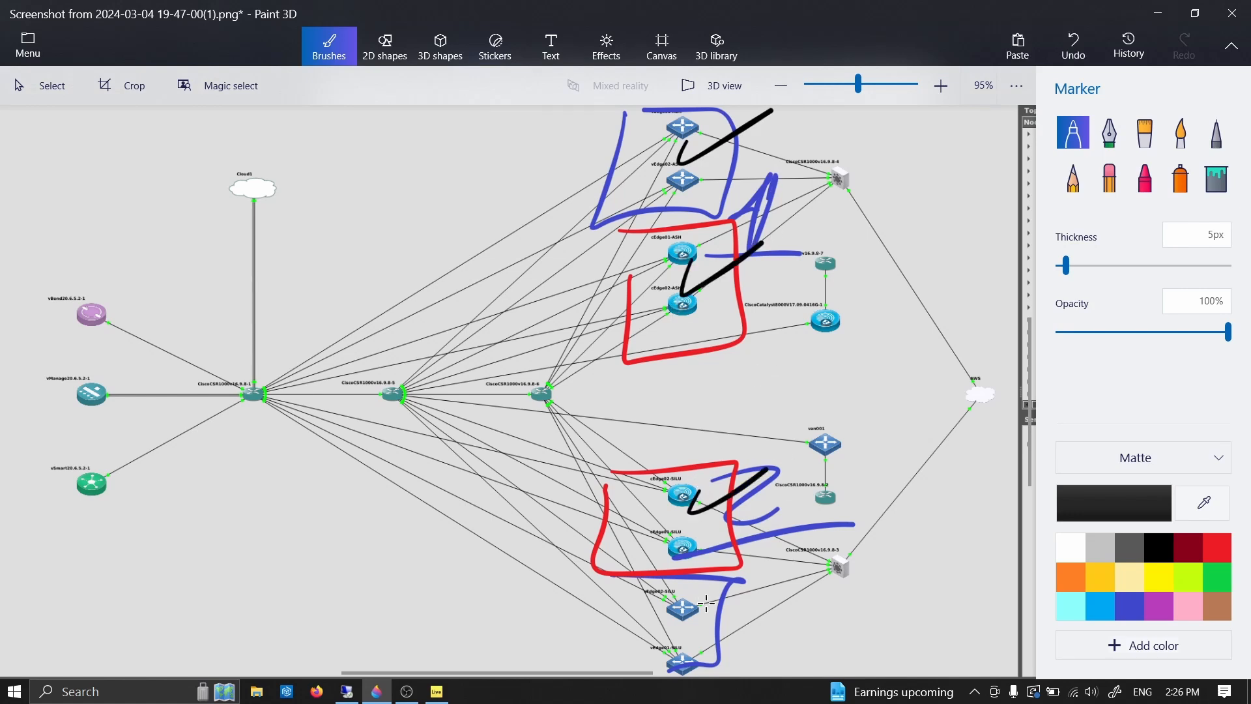
mouse_move(697, 595)
mouse_down()
mouse_move(720, 612)
mouse_move(754, 597)
mouse_up()
- Circle the three central CSR1000v routers in black and draw three small check marks beside the ASH vEdge pair
drag(282, 355, 233, 347)
drag(182, 430, 287, 365)
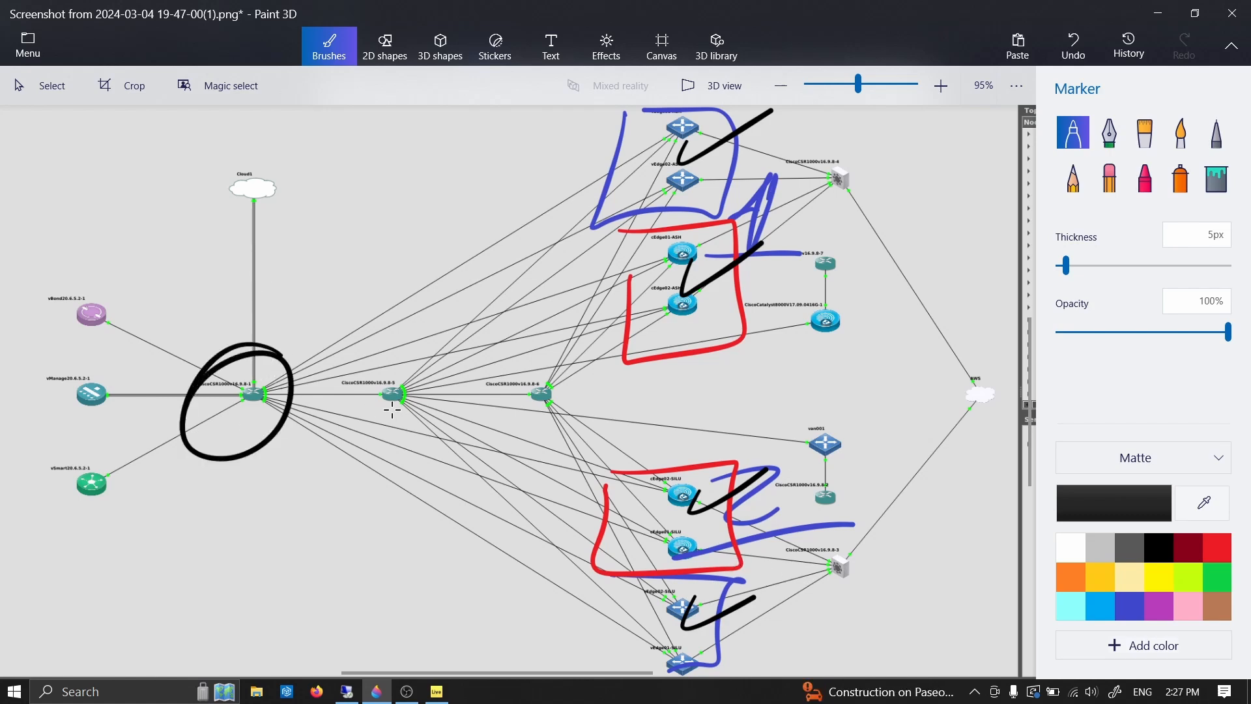
mouse_move(437, 377)
mouse_down()
mouse_move(383, 447)
mouse_move(427, 377)
mouse_up()
mouse_move(577, 386)
mouse_down()
mouse_move(579, 411)
mouse_move(475, 409)
mouse_up()
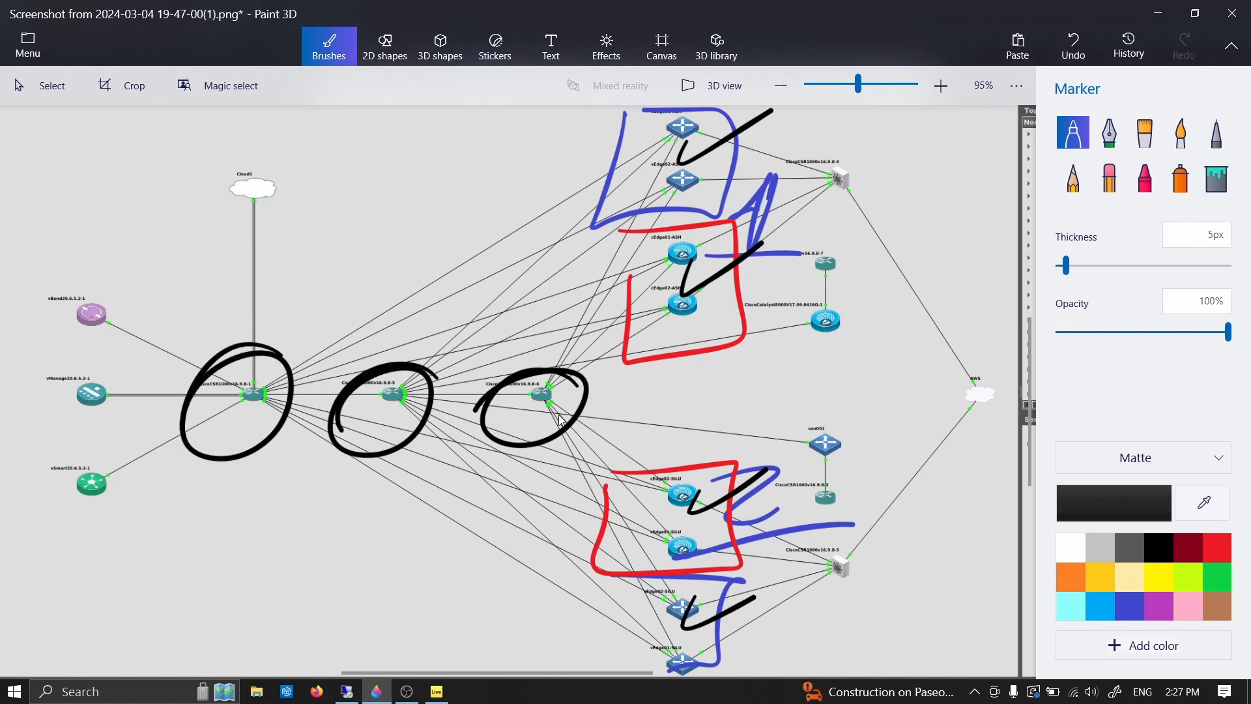
mouse_move(587, 168)
mouse_down()
mouse_move(630, 114)
mouse_move(664, 122)
mouse_up()
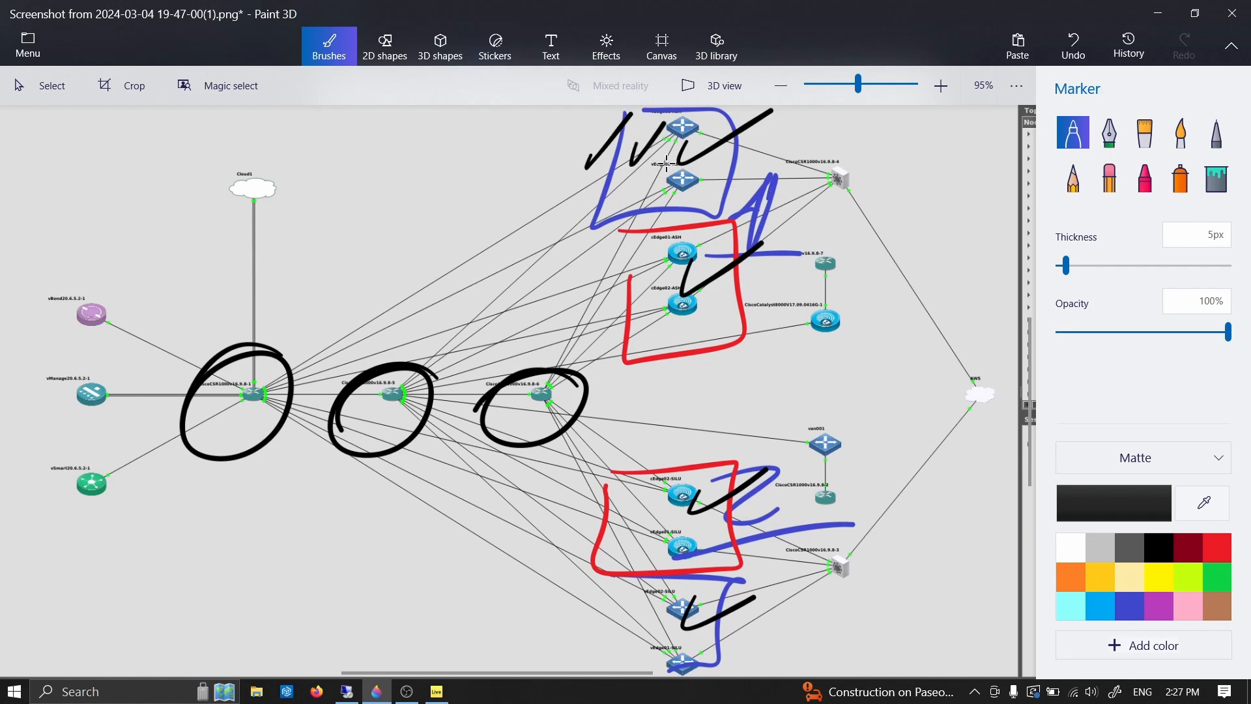
drag(645, 181, 679, 152)
- Return to the Cisco SD-WAN page in the remote desktop's Firefox and open device template vSmart_CLI for editing
key(alt+Tab)
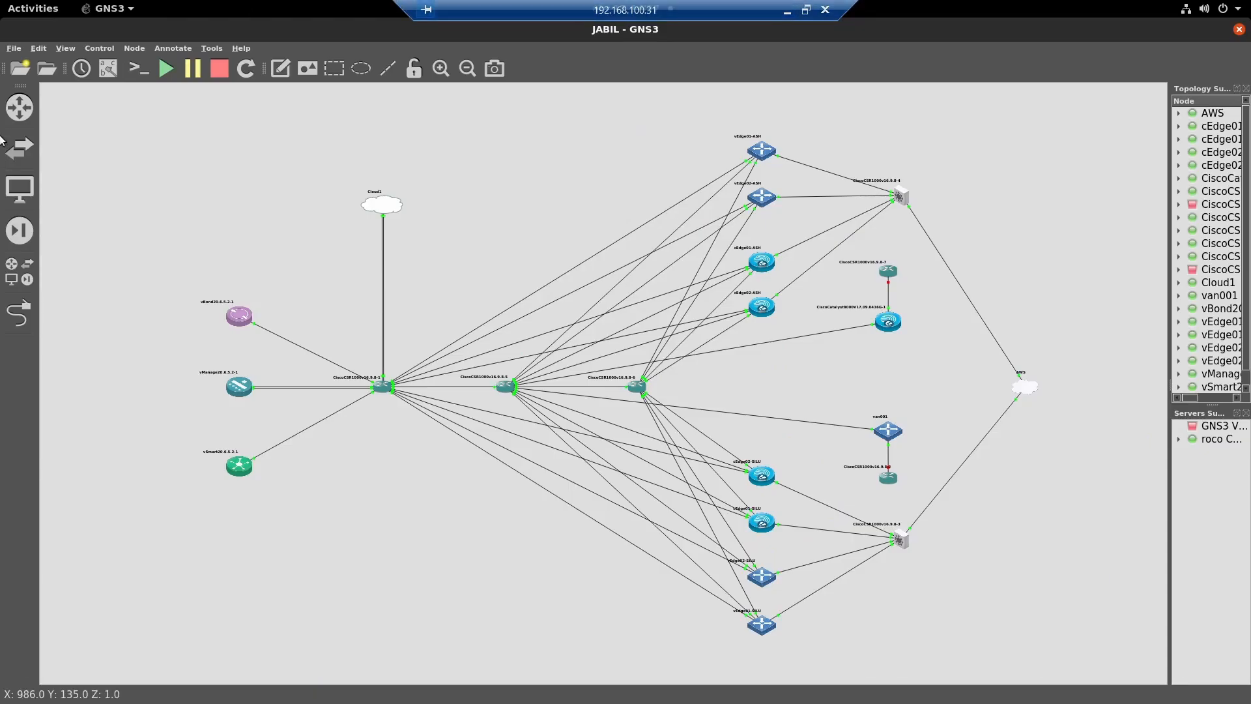
click(33, 8)
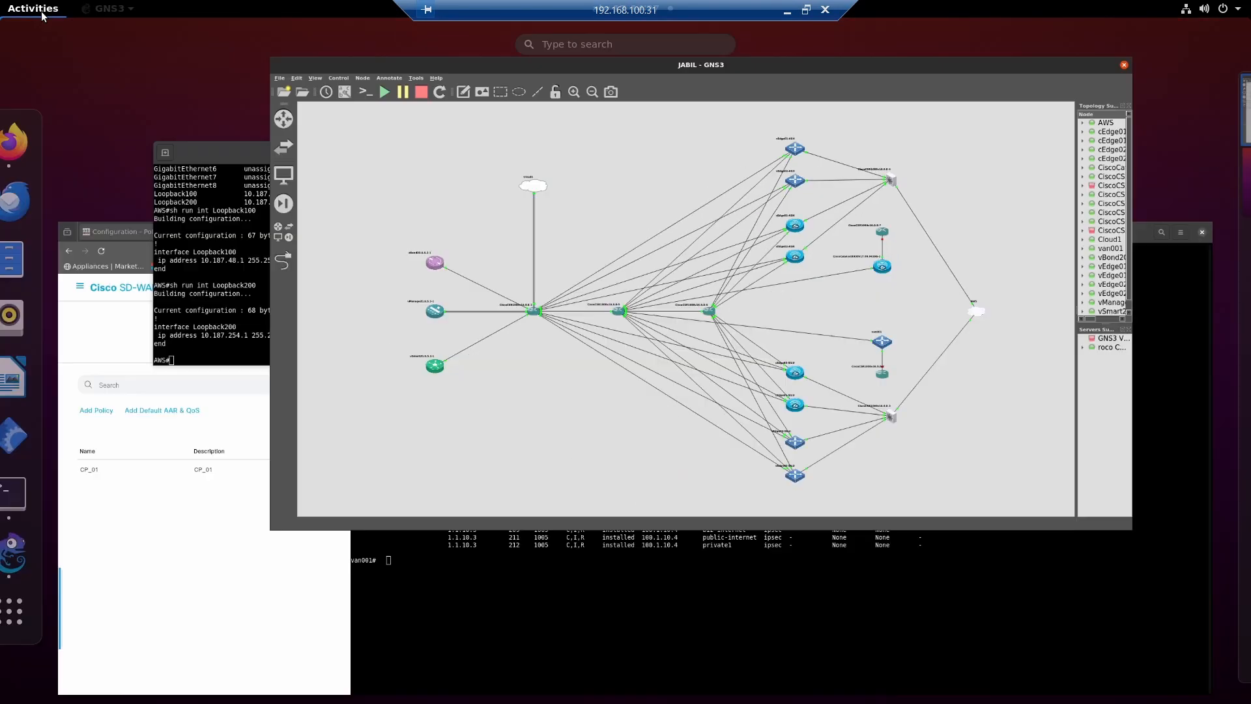
click(28, 145)
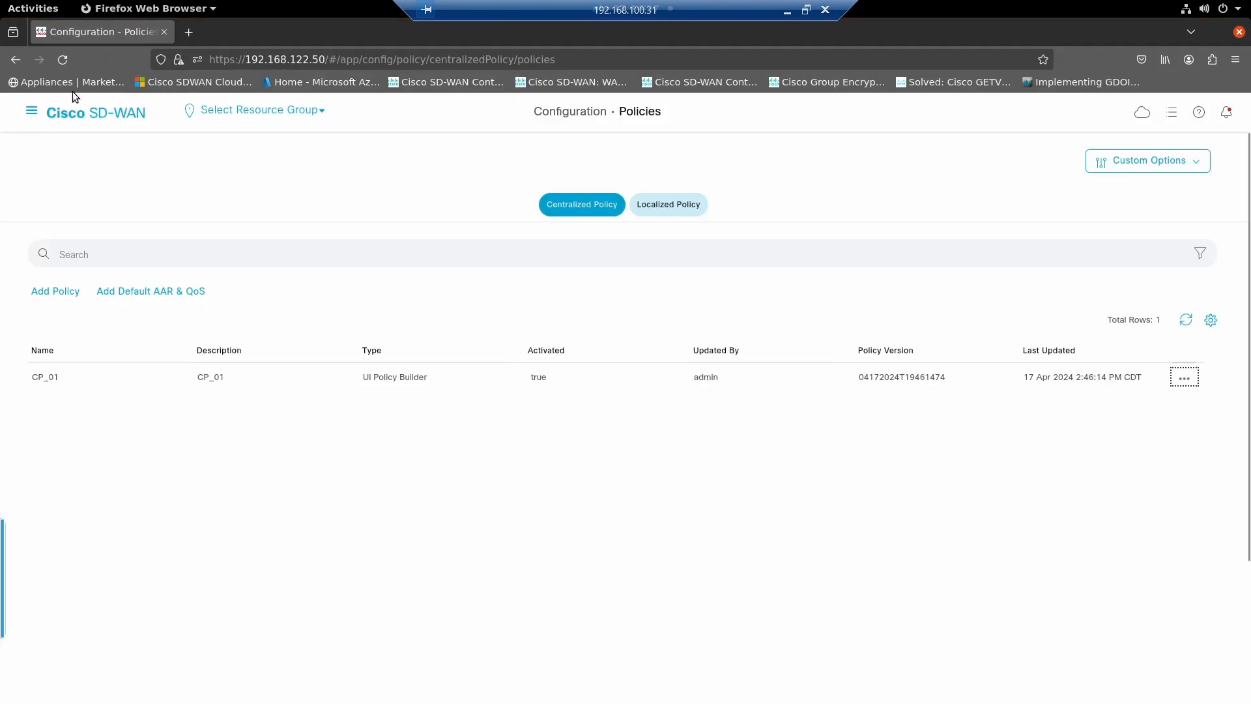
click(30, 116)
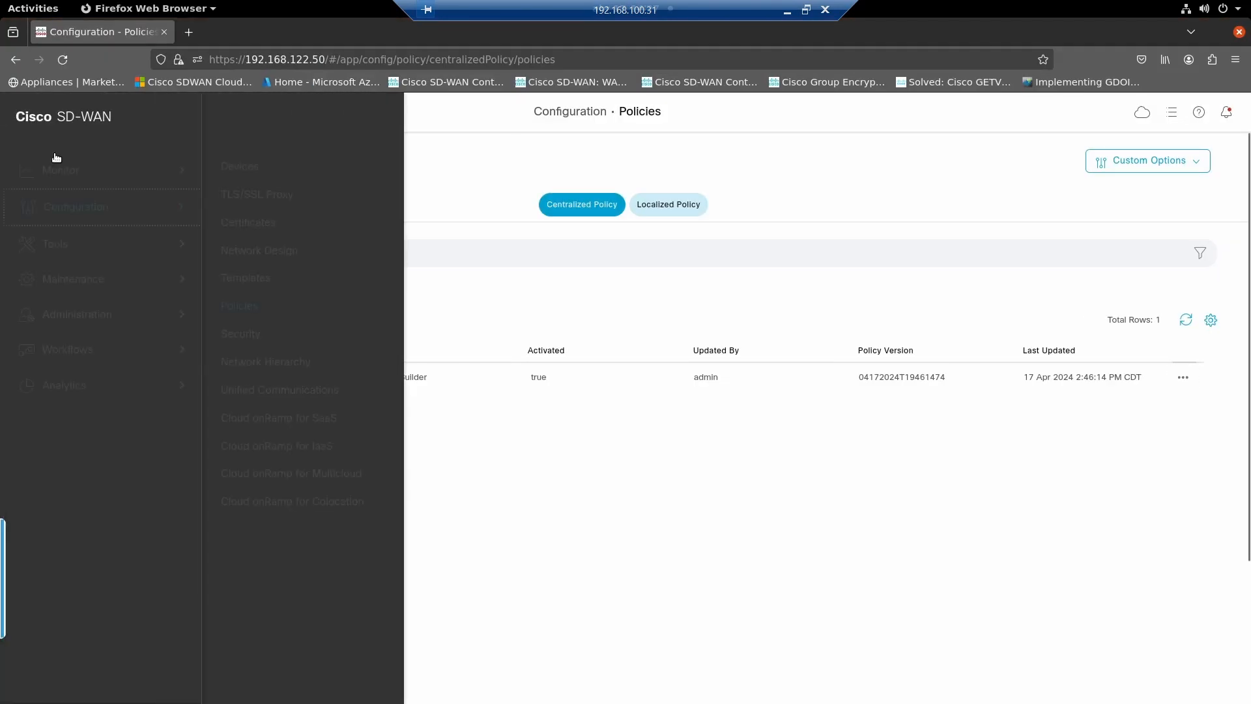
click(239, 279)
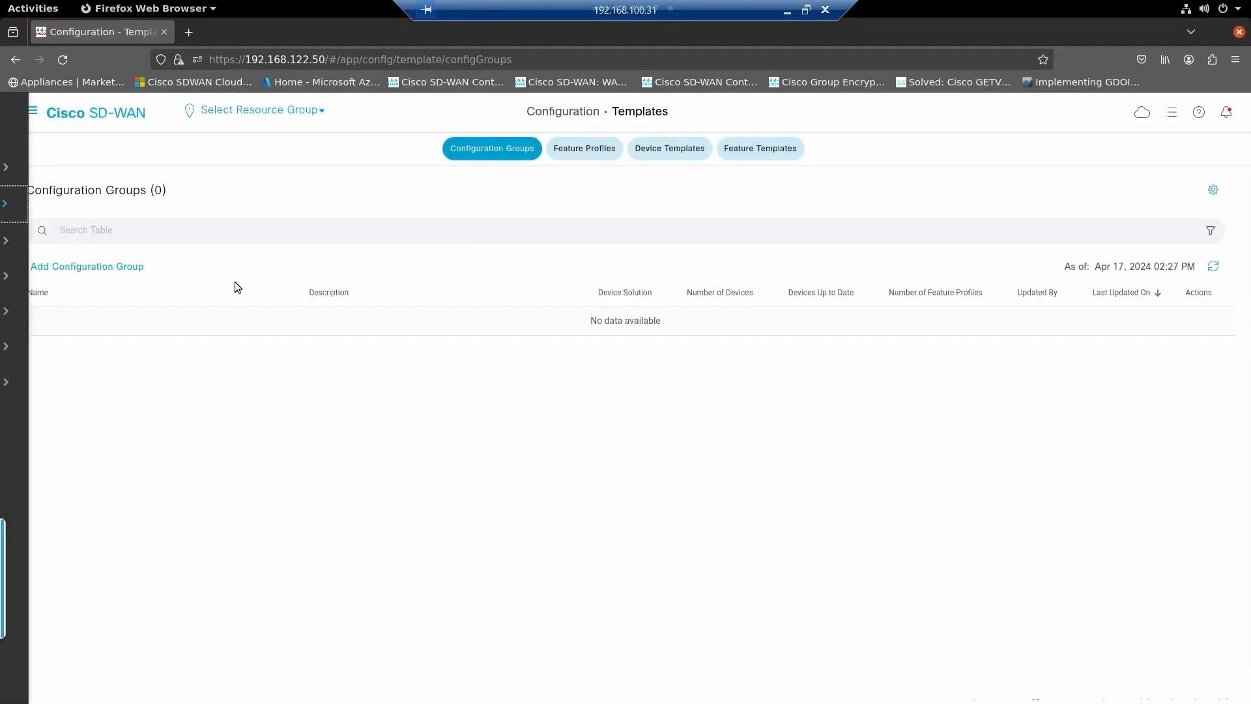
click(670, 148)
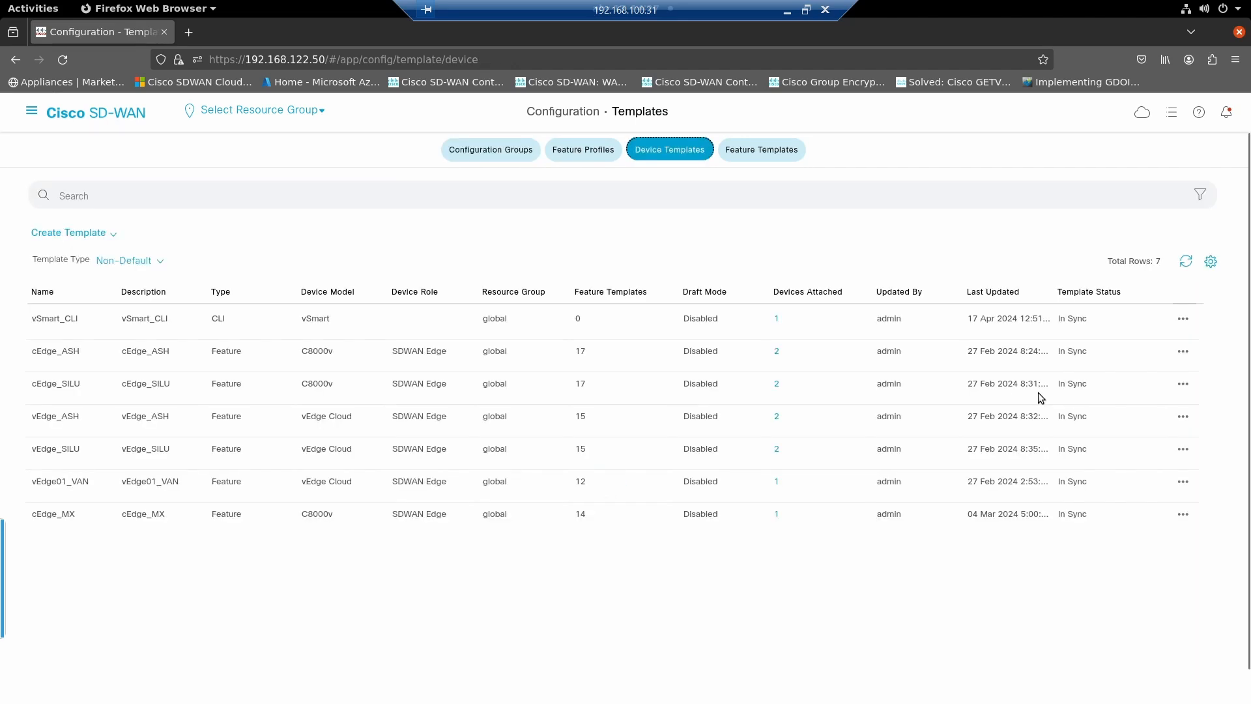
click(1183, 319)
click(1138, 345)
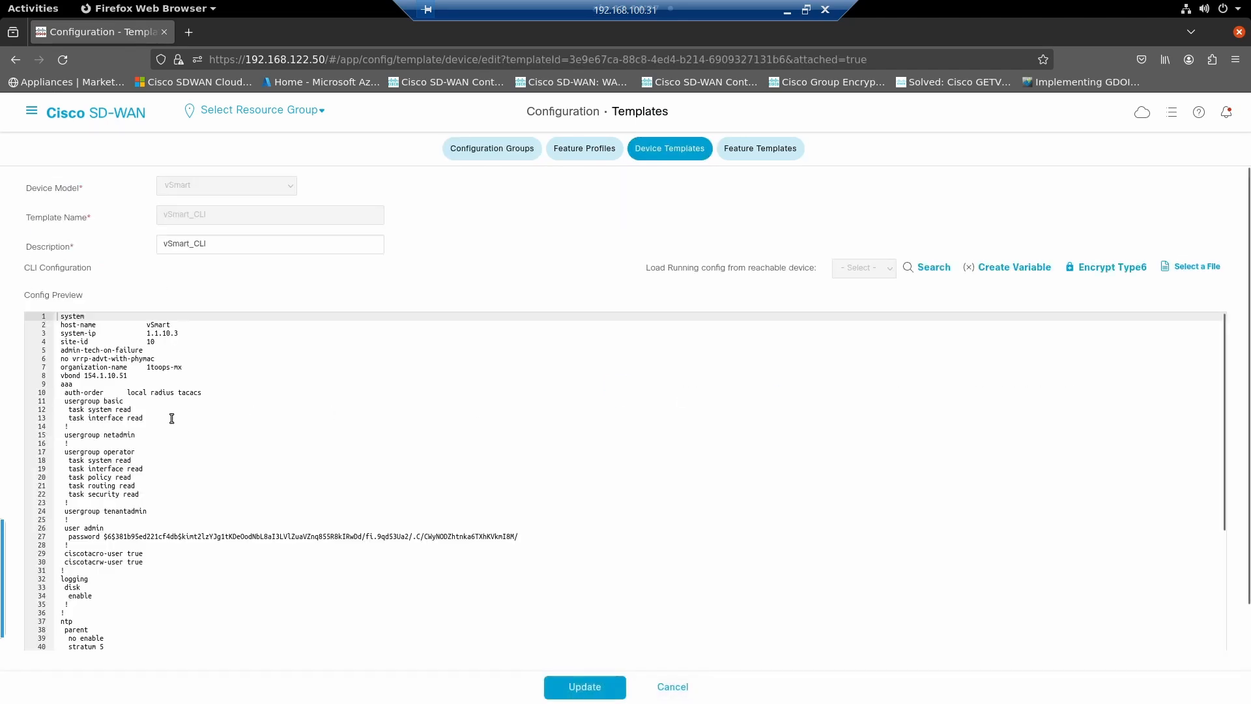
- Set the OMP send-path-limit to 32 in the vSmart_CLI configuration
scroll(150, 505, down, 3)
scroll(150, 505, down, 5)
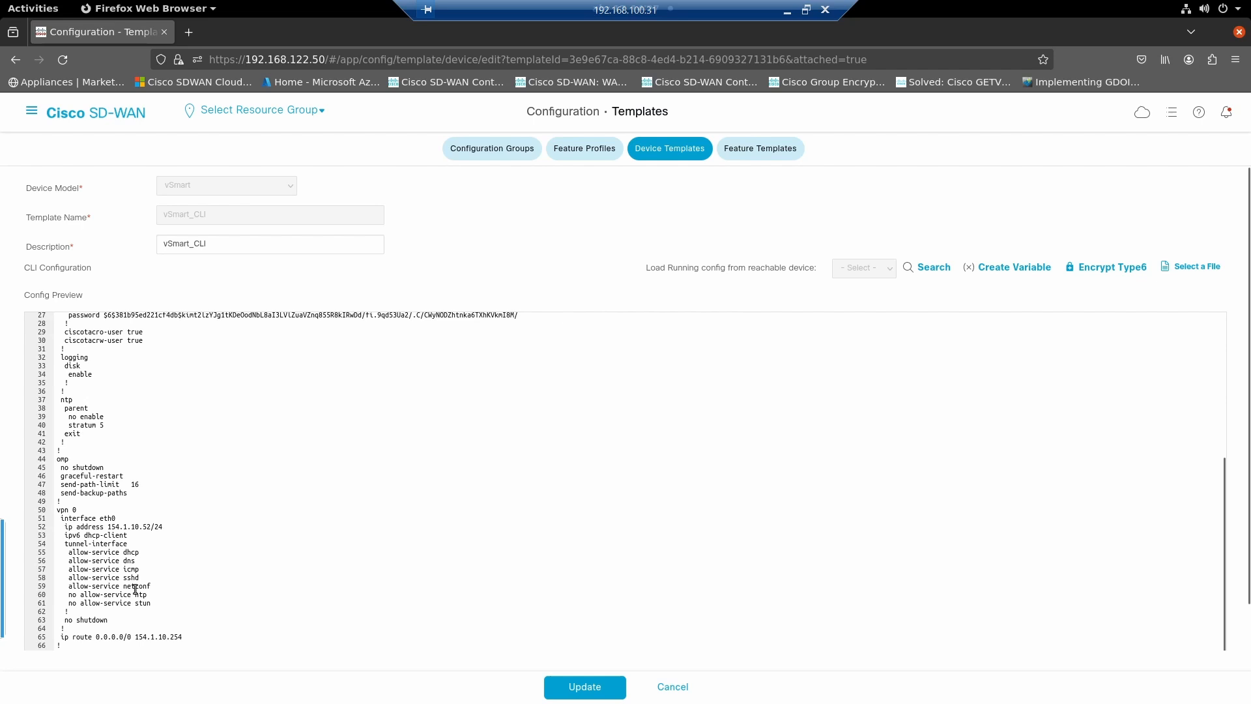
click(146, 480)
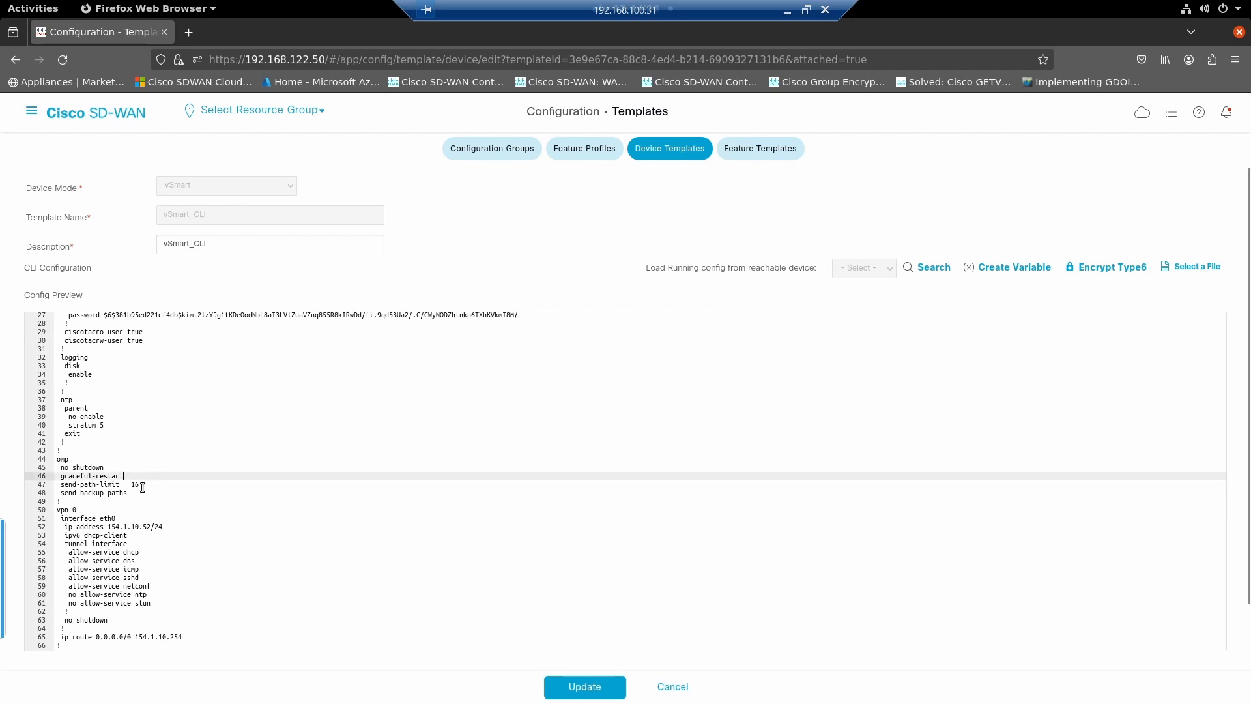
click(141, 485)
key(BackSpace)
key(BackSpace)
text(32)
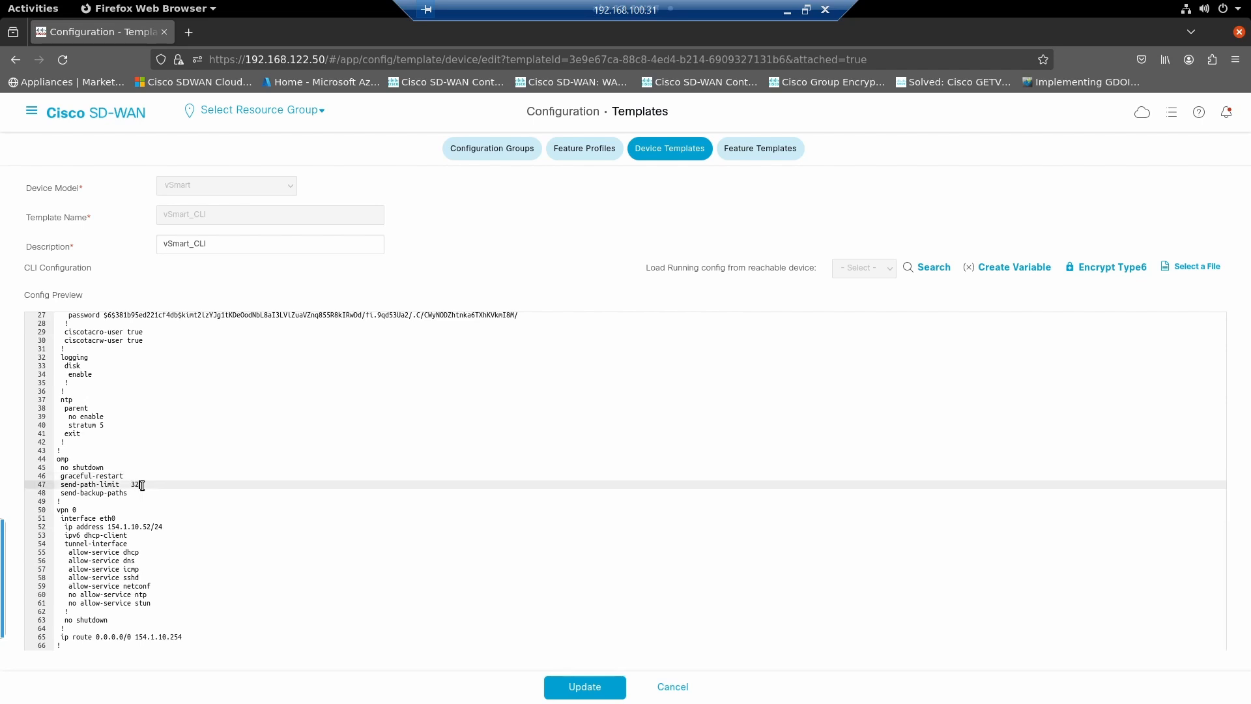
- Update the vSmart_CLI template and push its configuration to the vSmart device
click(583, 686)
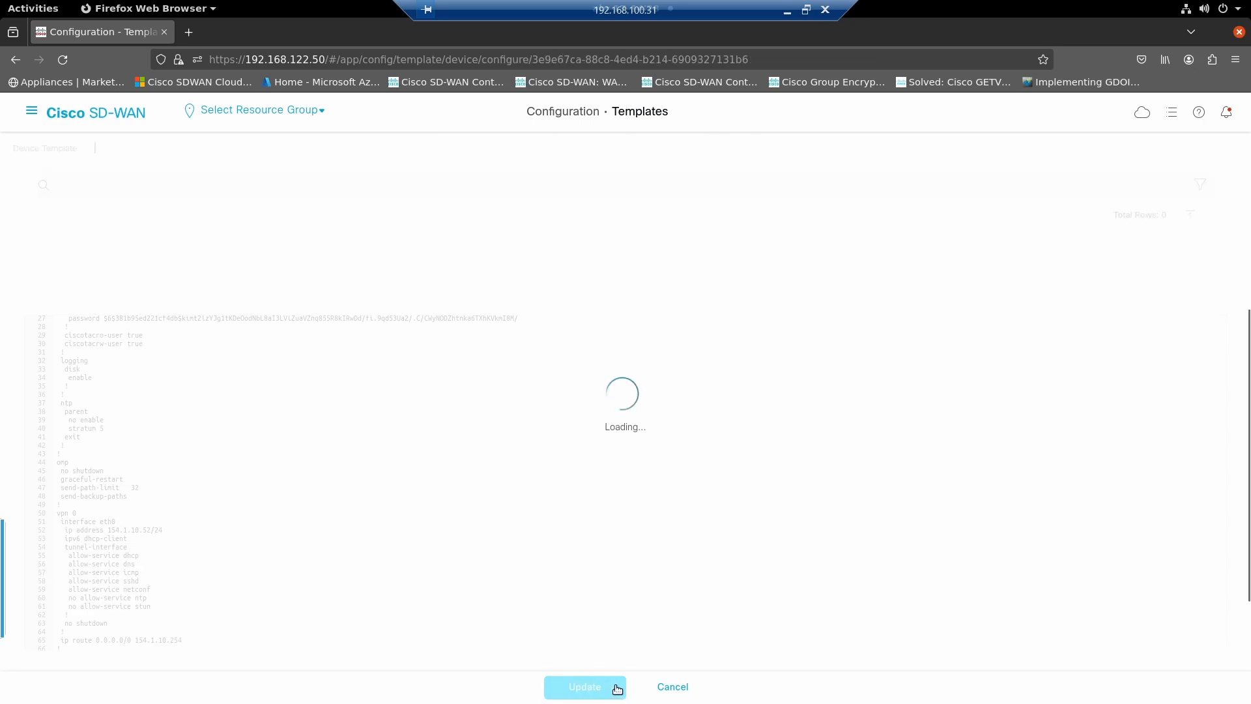
click(594, 690)
click(648, 696)
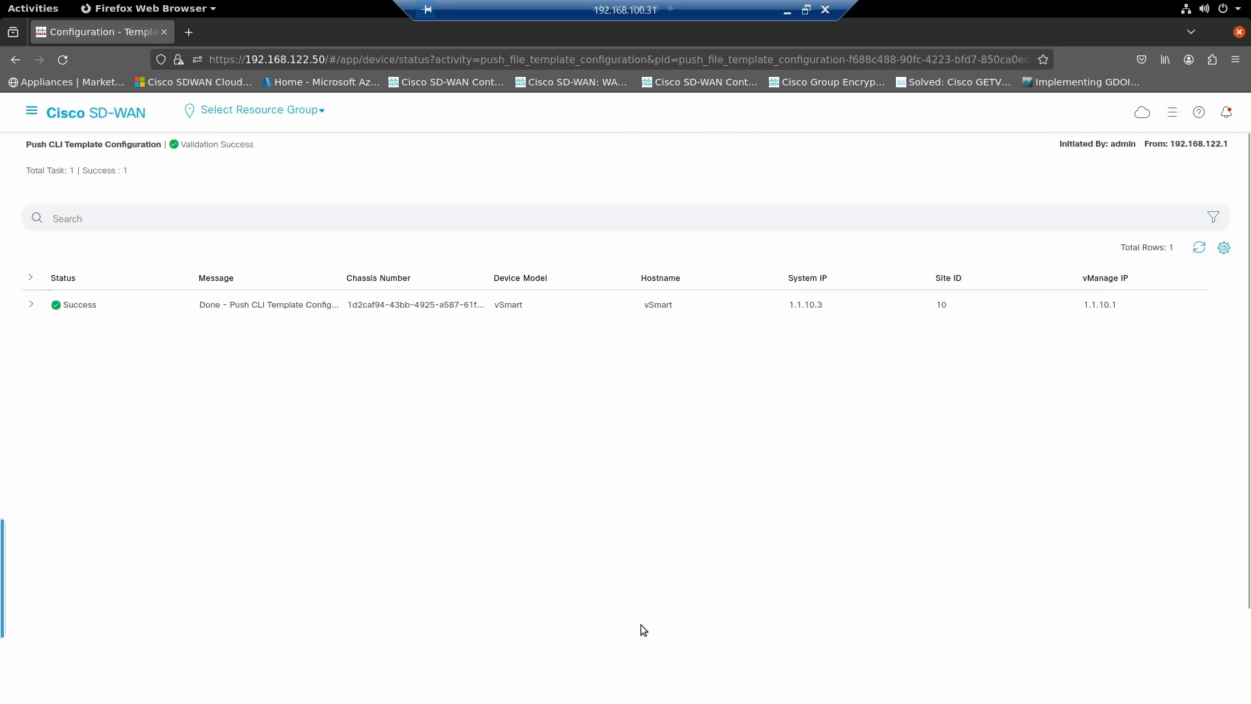
- Return to the van001 console and rerun "show omp routes 10.187.48.0/23 | tab", displaying the full output
key(alt+Tab)
key(alt+Tab)
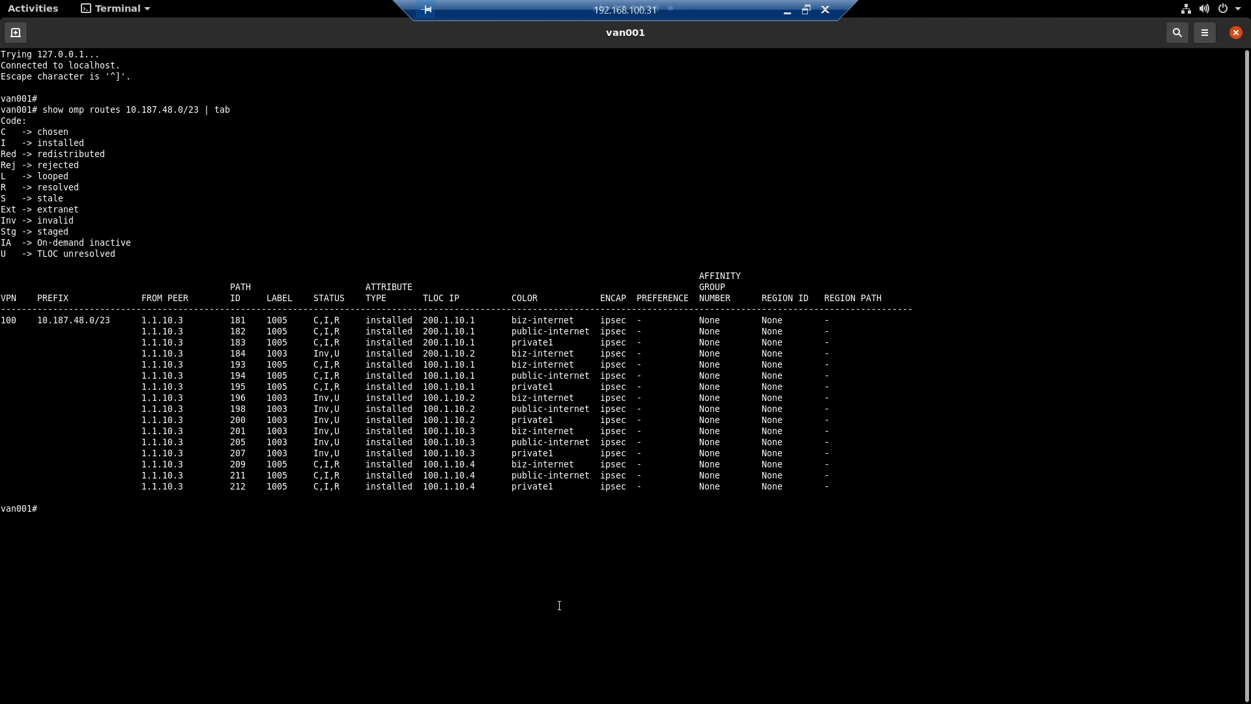
key(Up)
key(Return)
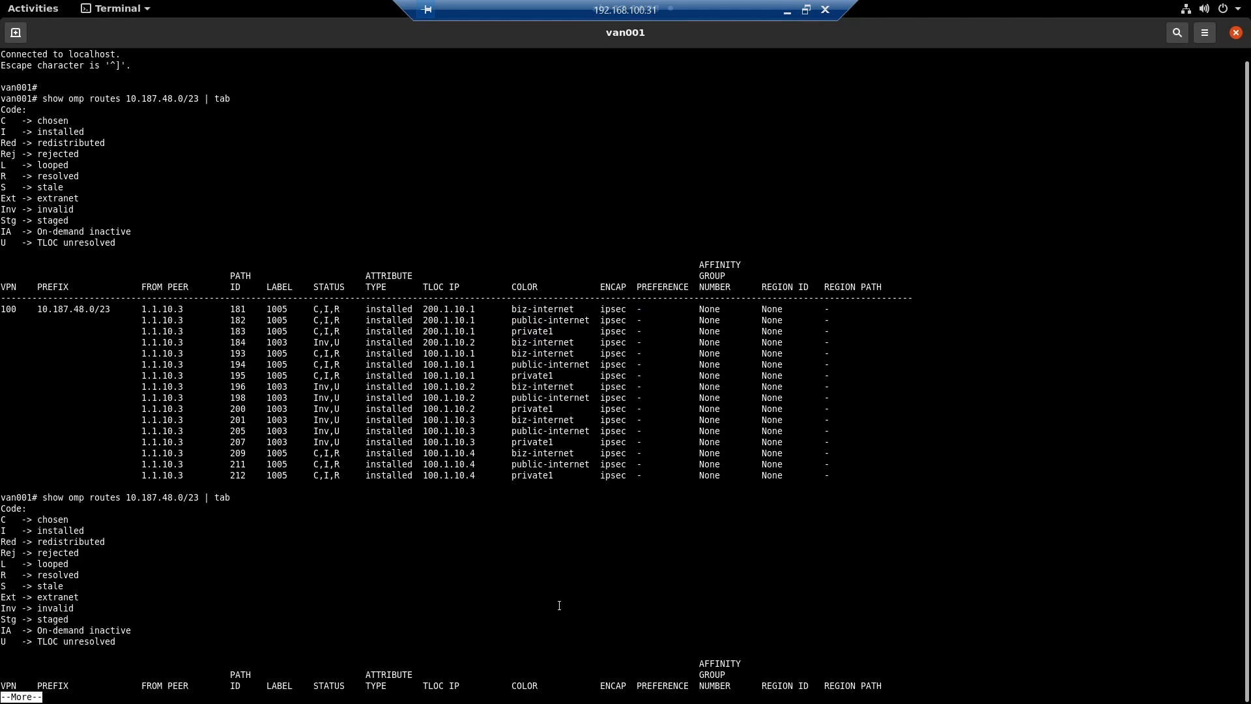
key(space)
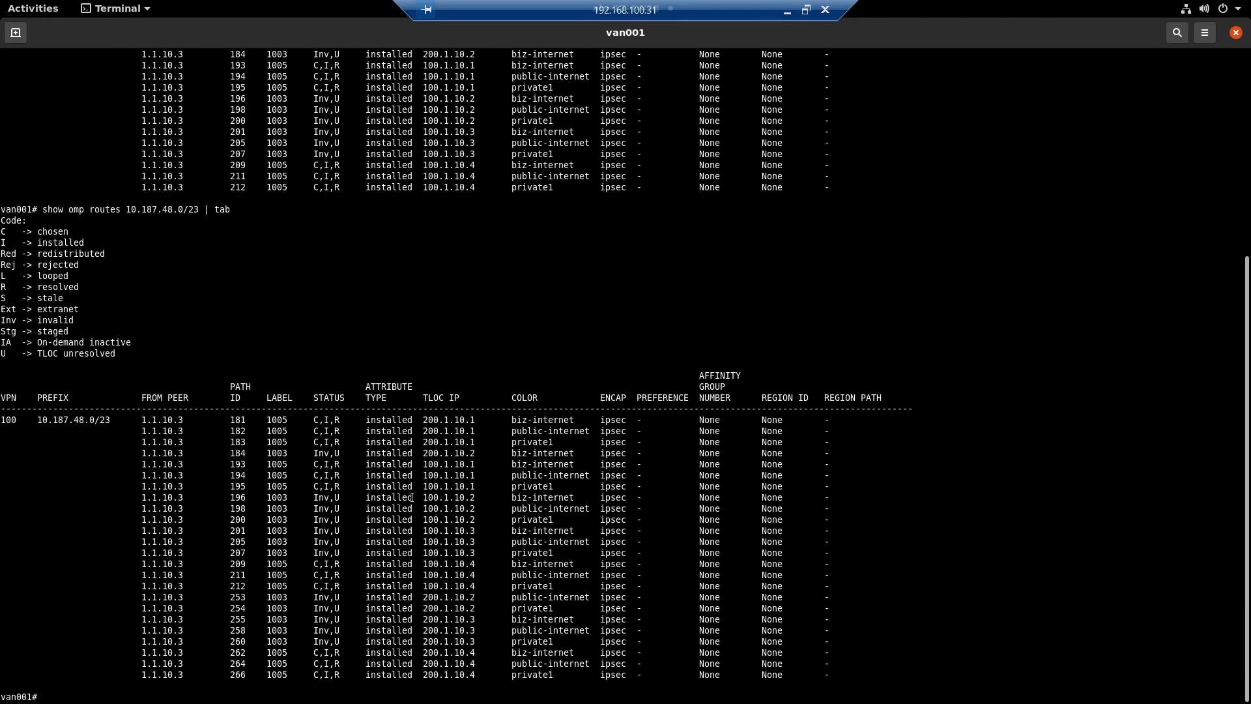
- Examine the expanded list of OMP paths and their statuses for prefix 10.187.48.0/23
drag(303, 420, 493, 662)
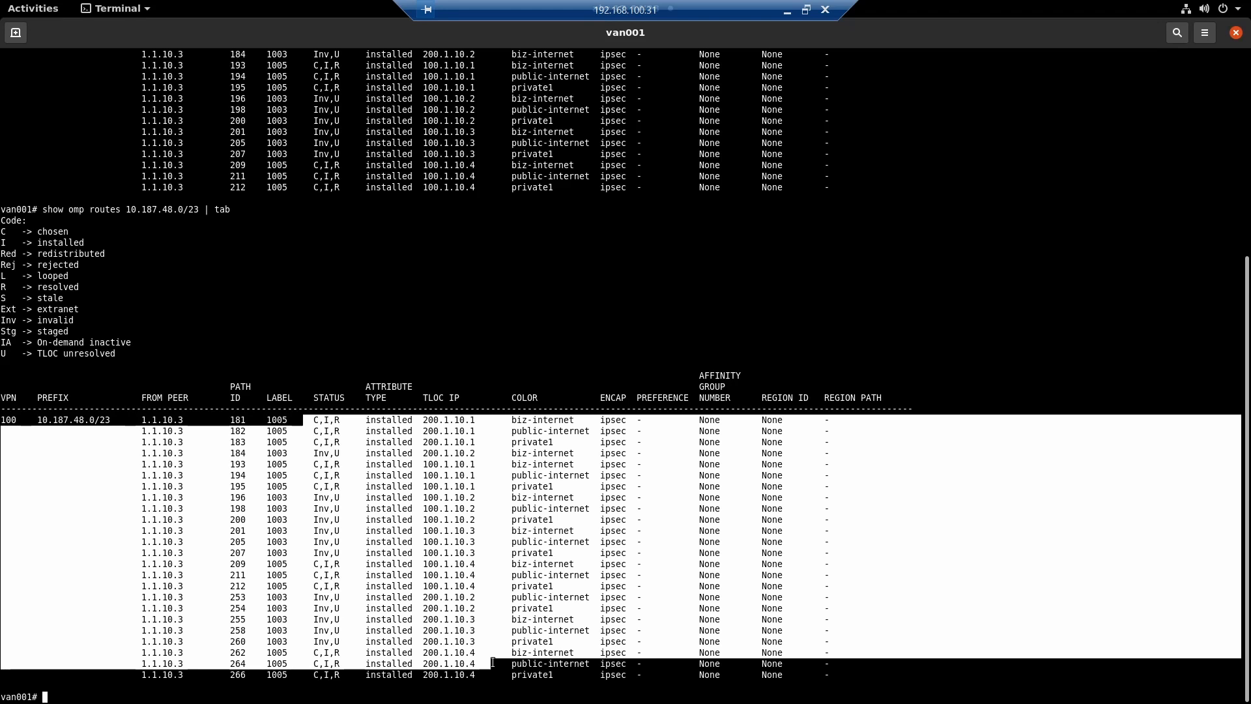
click(336, 459)
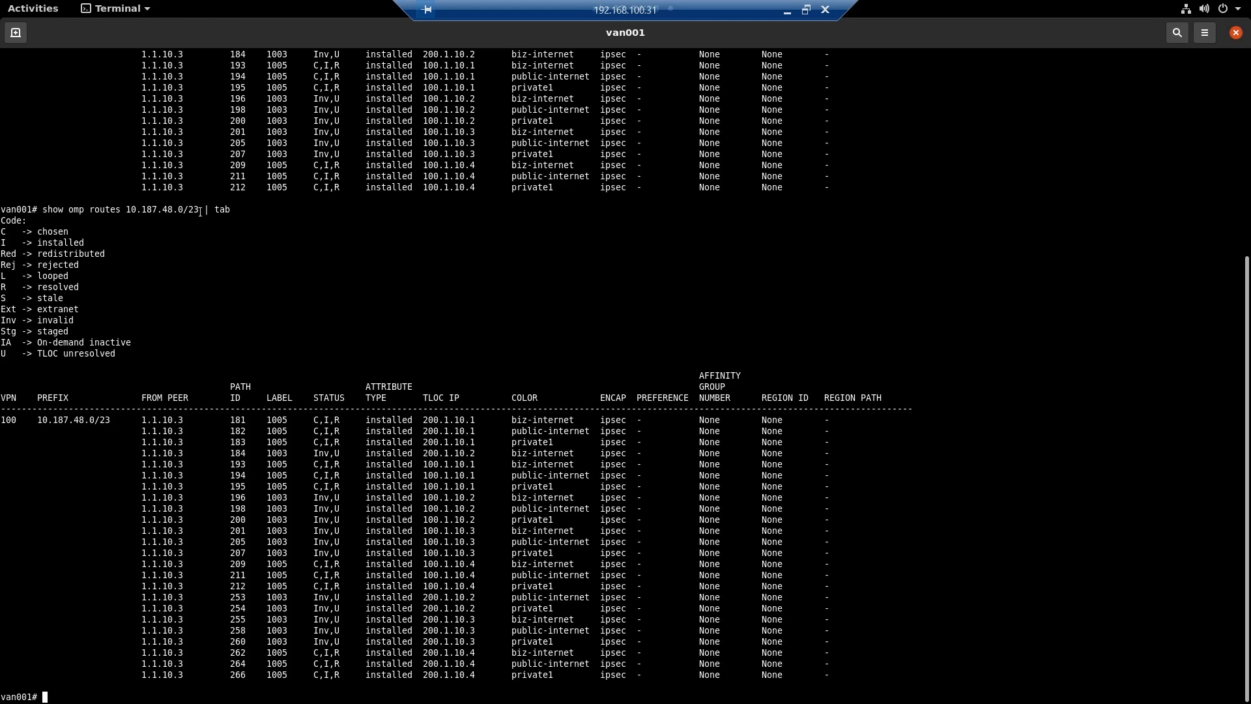
drag(200, 209, 162, 209)
- Switch to the Cisco SD-WAN manager in Firefox and open the policies configuration page
key(alt+Tab)
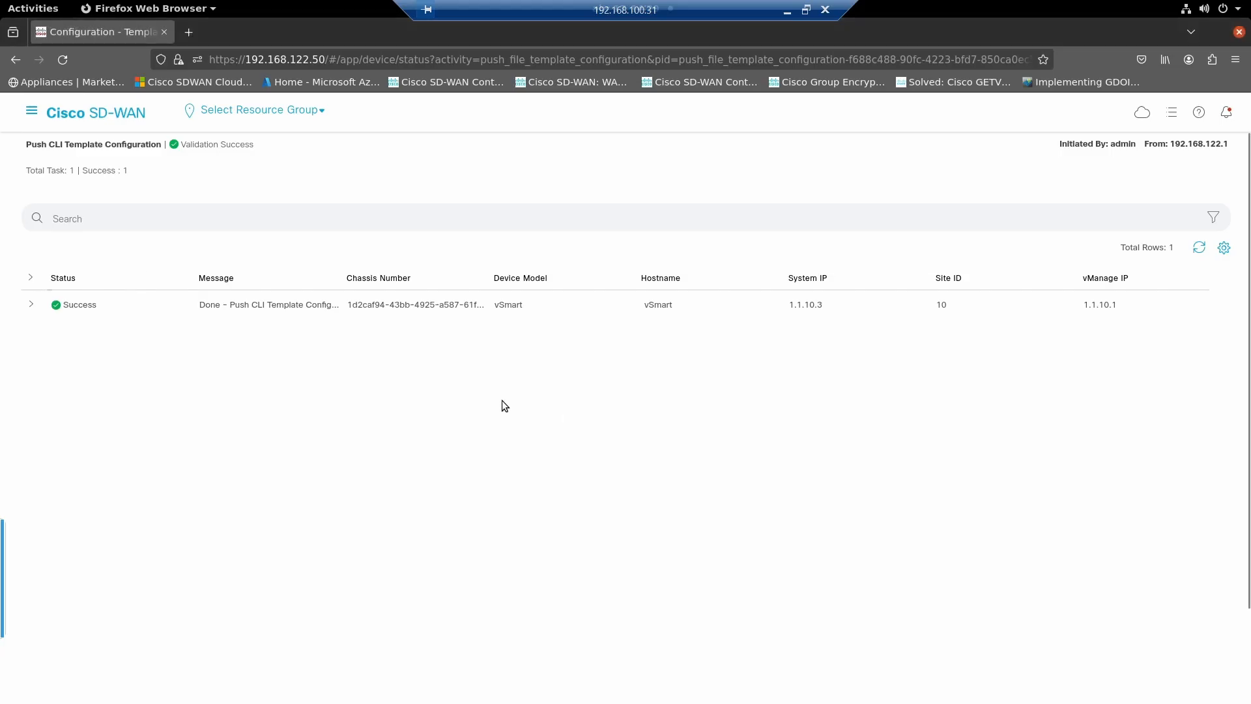
click(32, 112)
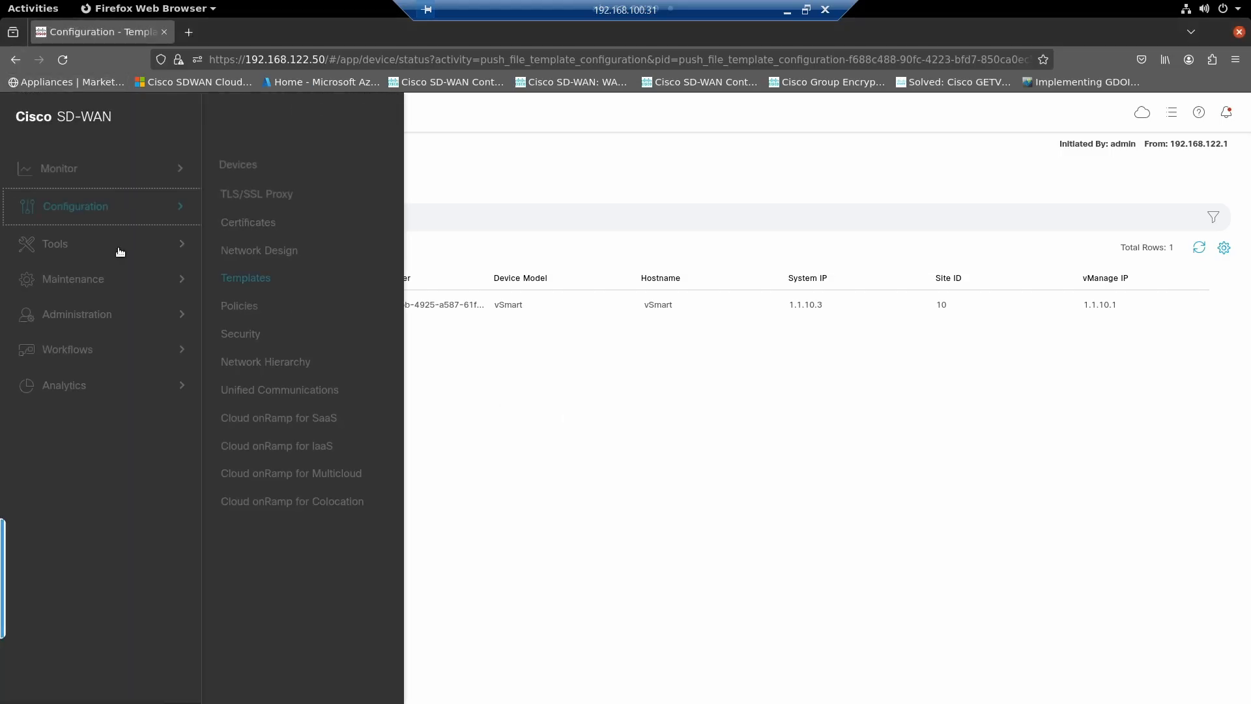
click(232, 304)
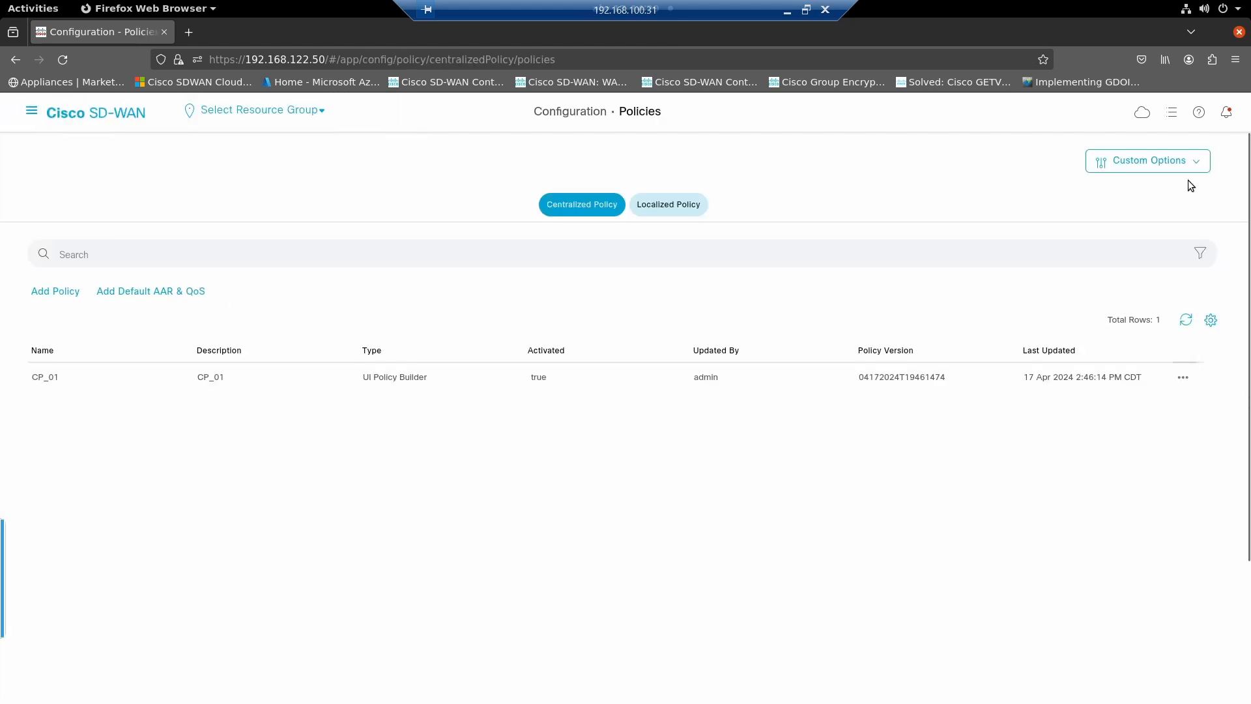
click(1142, 160)
click(985, 243)
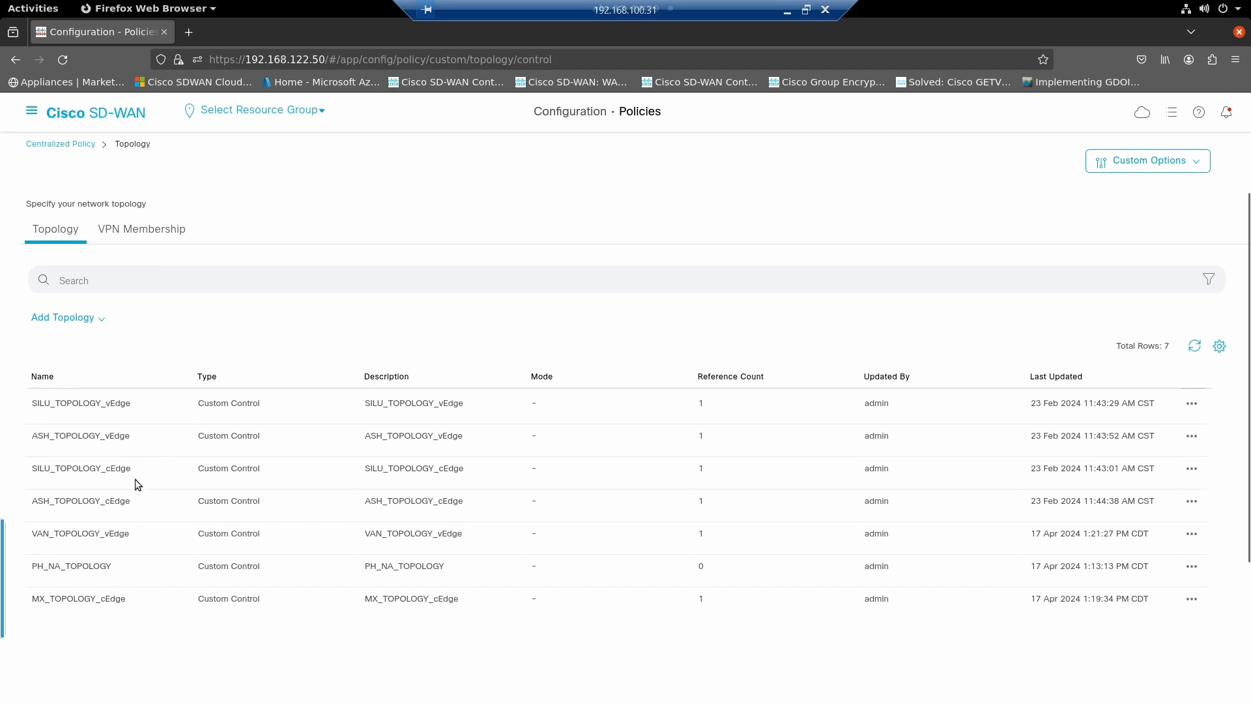
drag(120, 535, 44, 536)
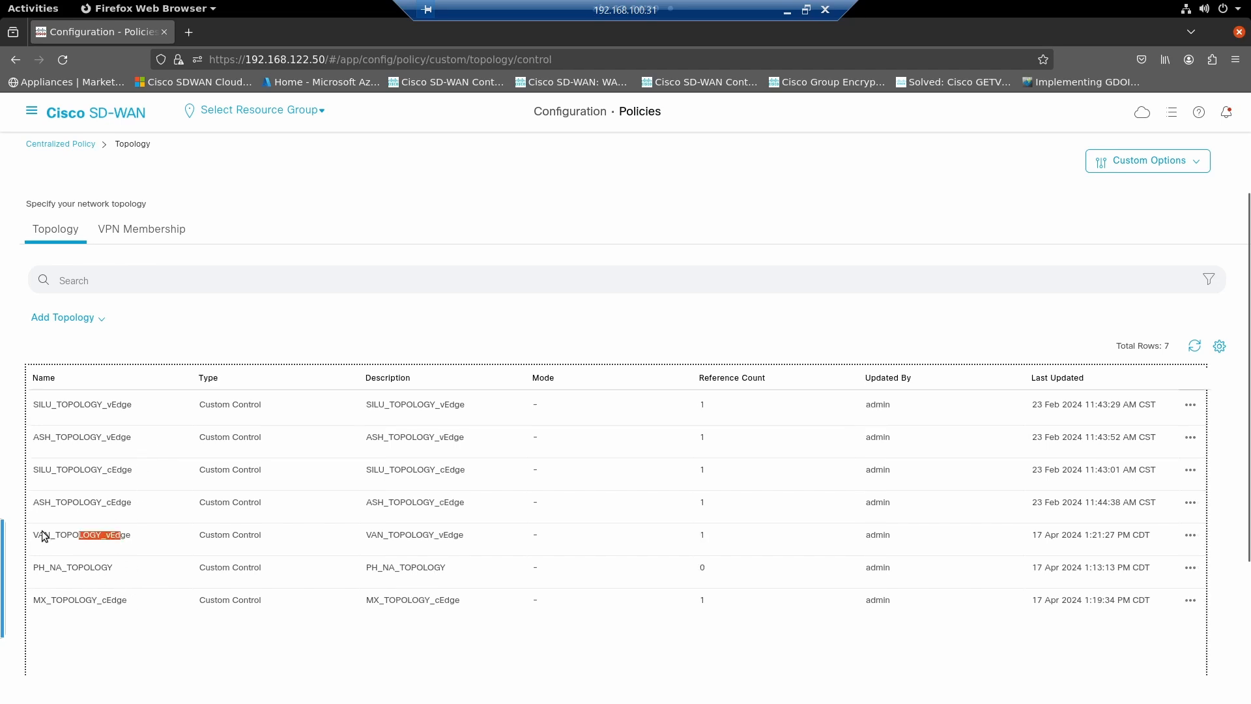
click(1191, 535)
click(1131, 518)
click(50, 144)
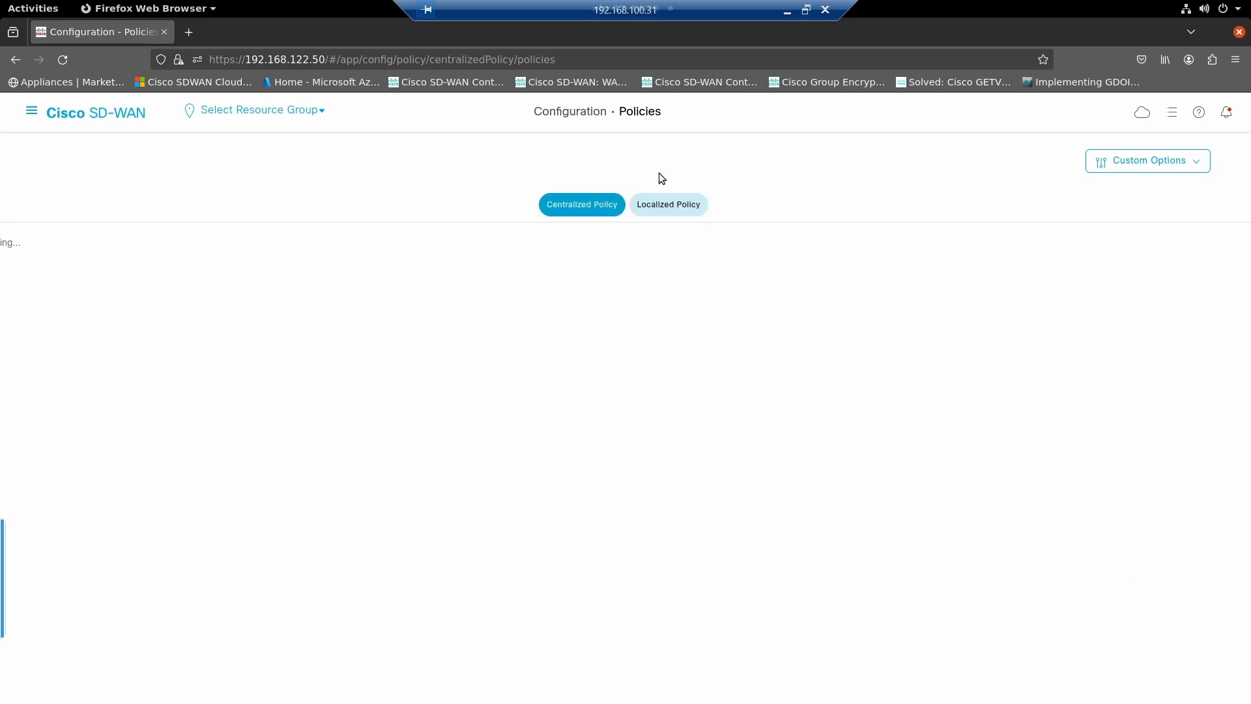
- Open the VAN_TOPOLOGY_vEdge custom control policy from the centralized topologies for editing
click(1140, 170)
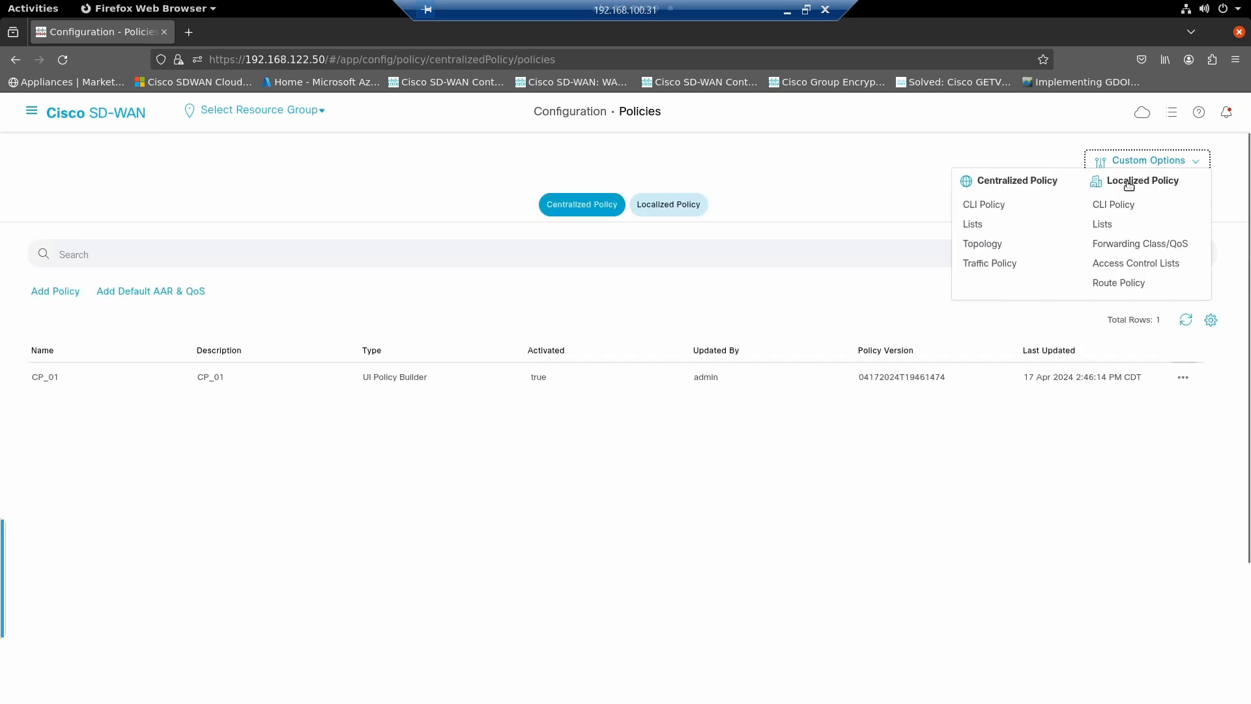
click(988, 247)
drag(39, 535, 180, 541)
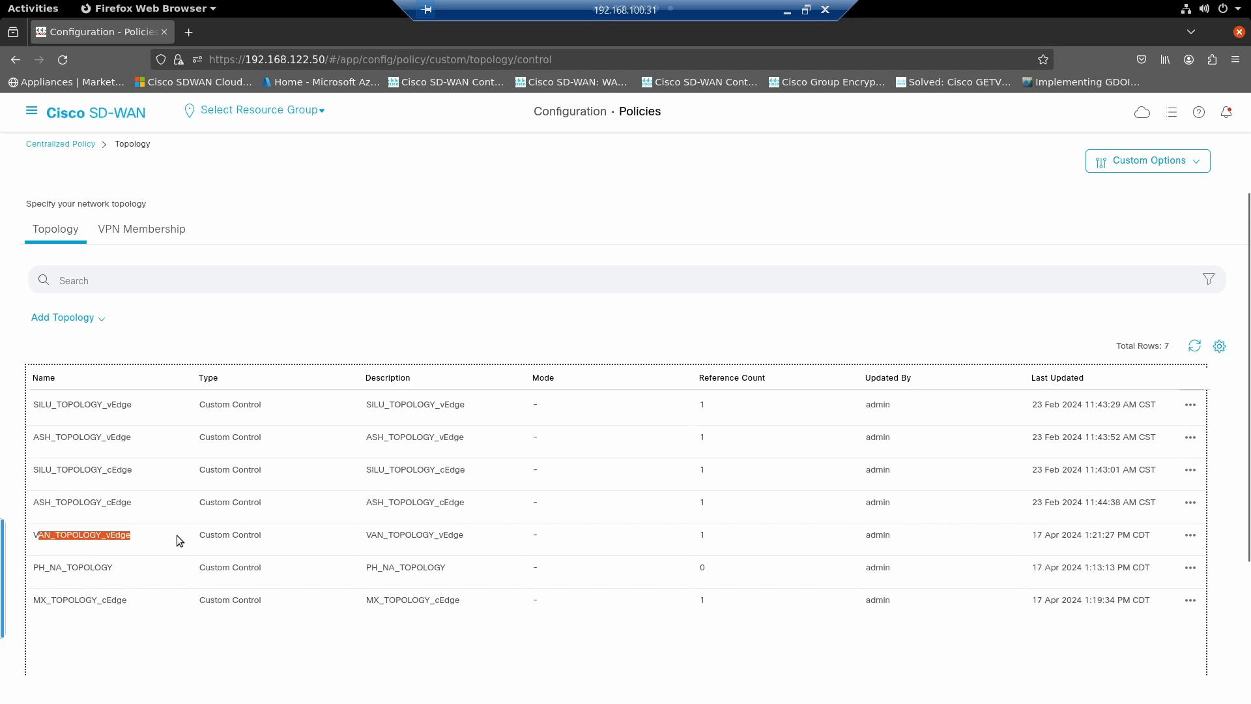
click(1191, 536)
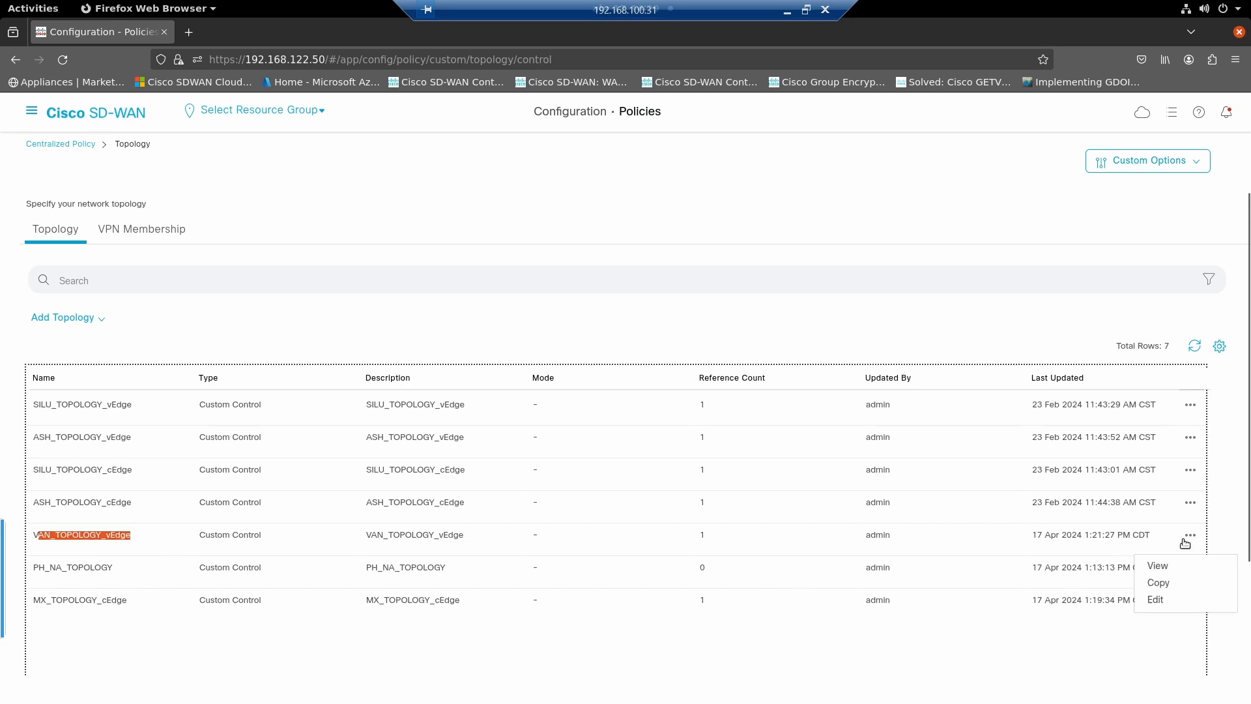
click(1163, 600)
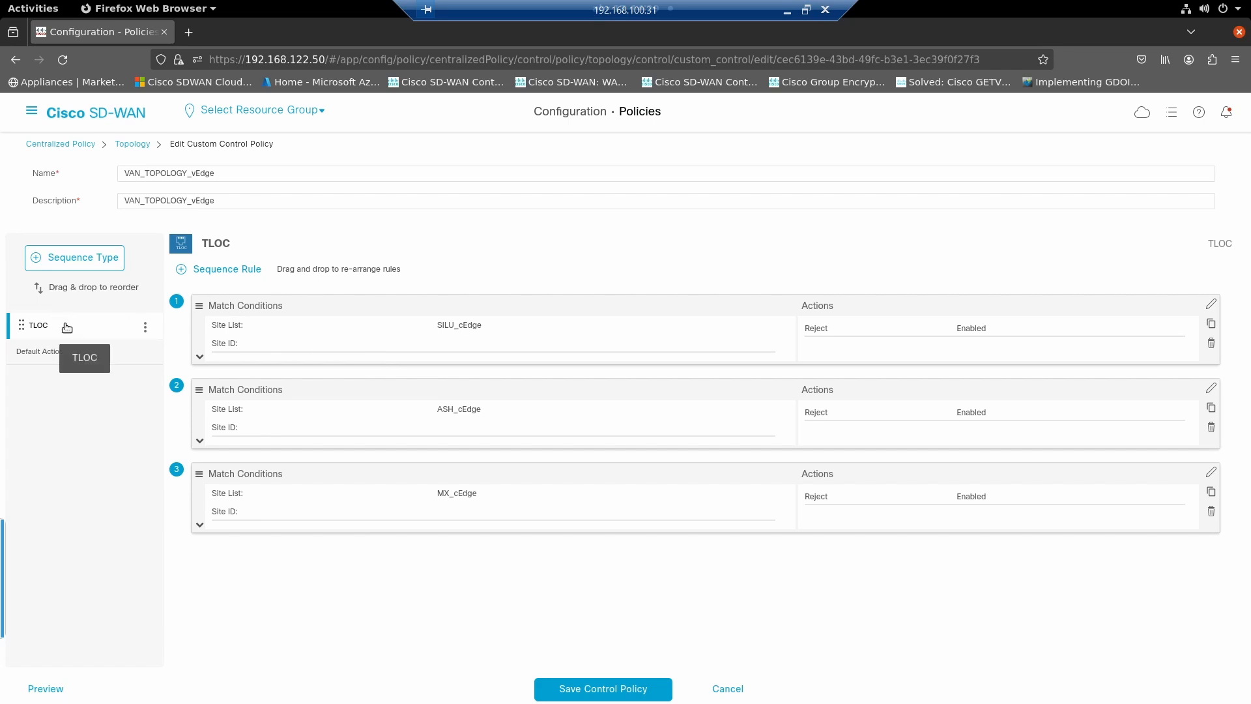
- Add a Route sequence to VAN_TOPOLOGY_vEdge with a rule that matches OMP tag 200
click(94, 256)
click(574, 410)
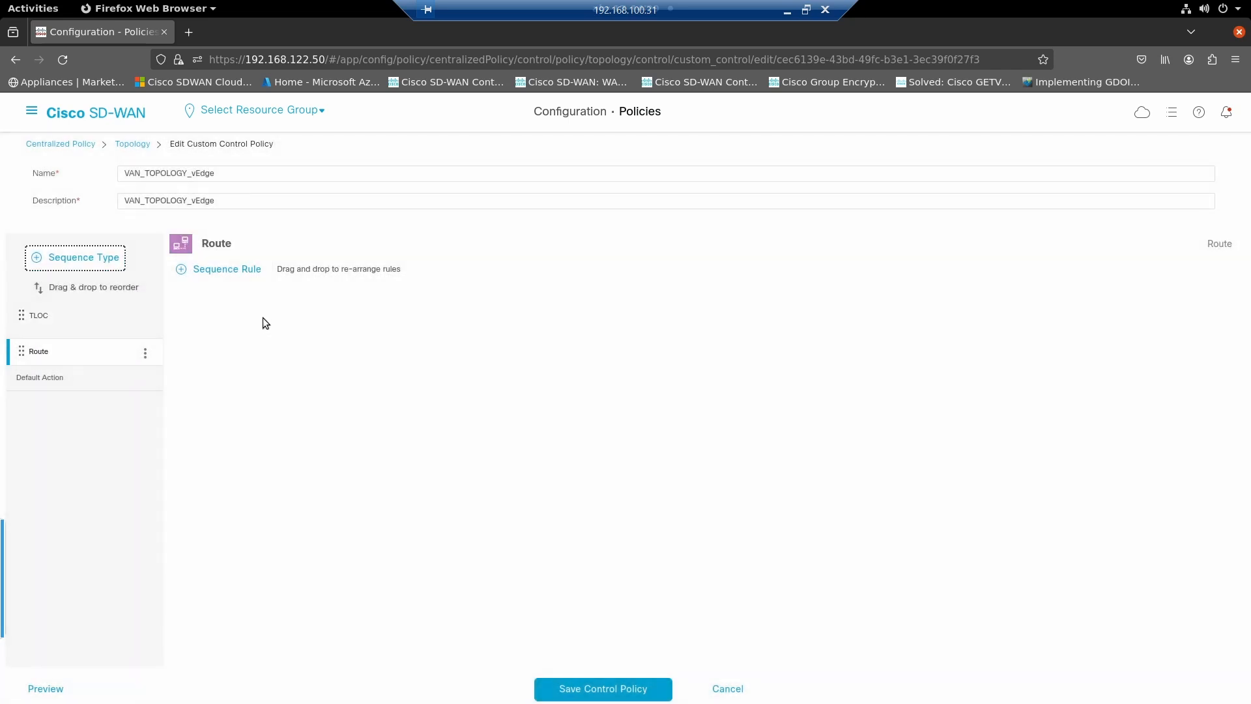
click(234, 268)
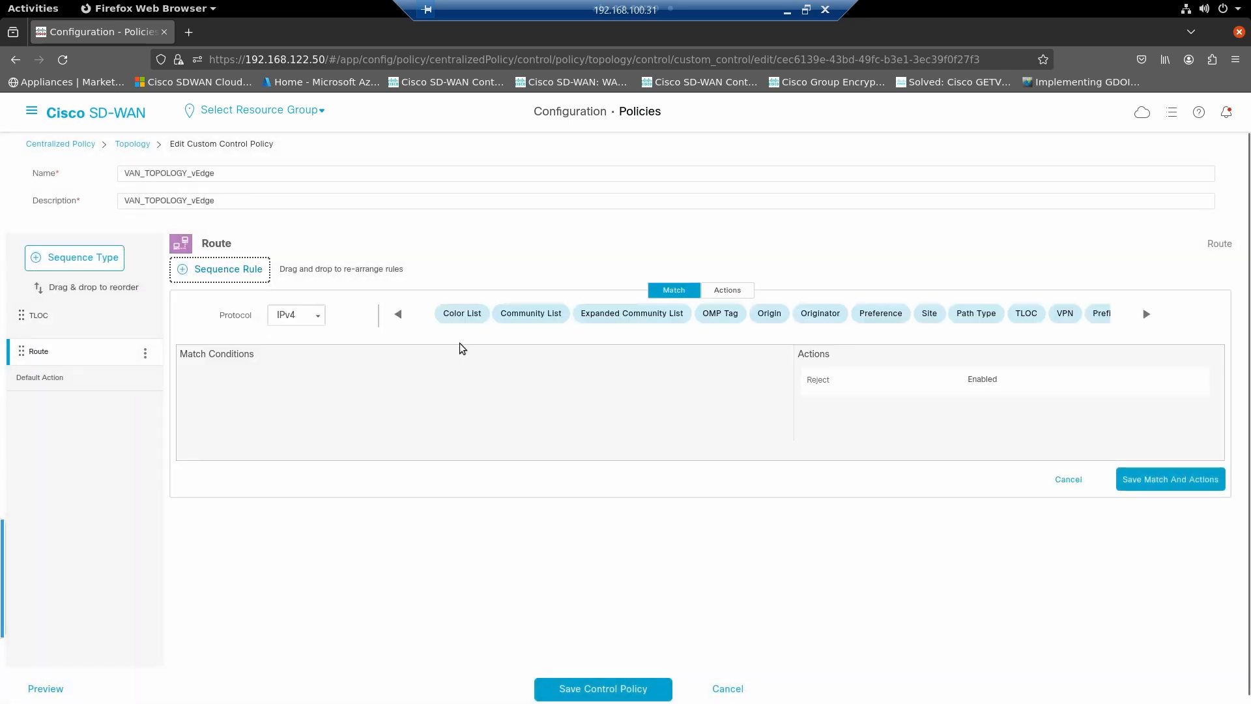
click(720, 313)
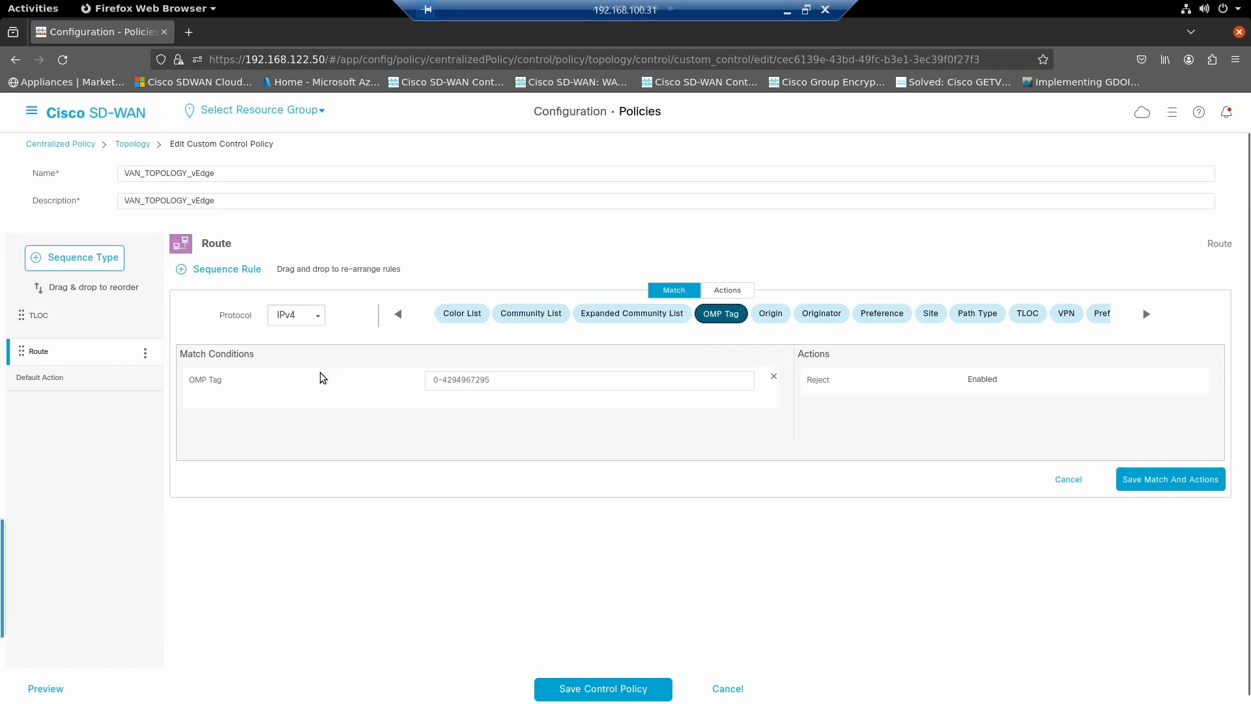
click(478, 386)
text(200)
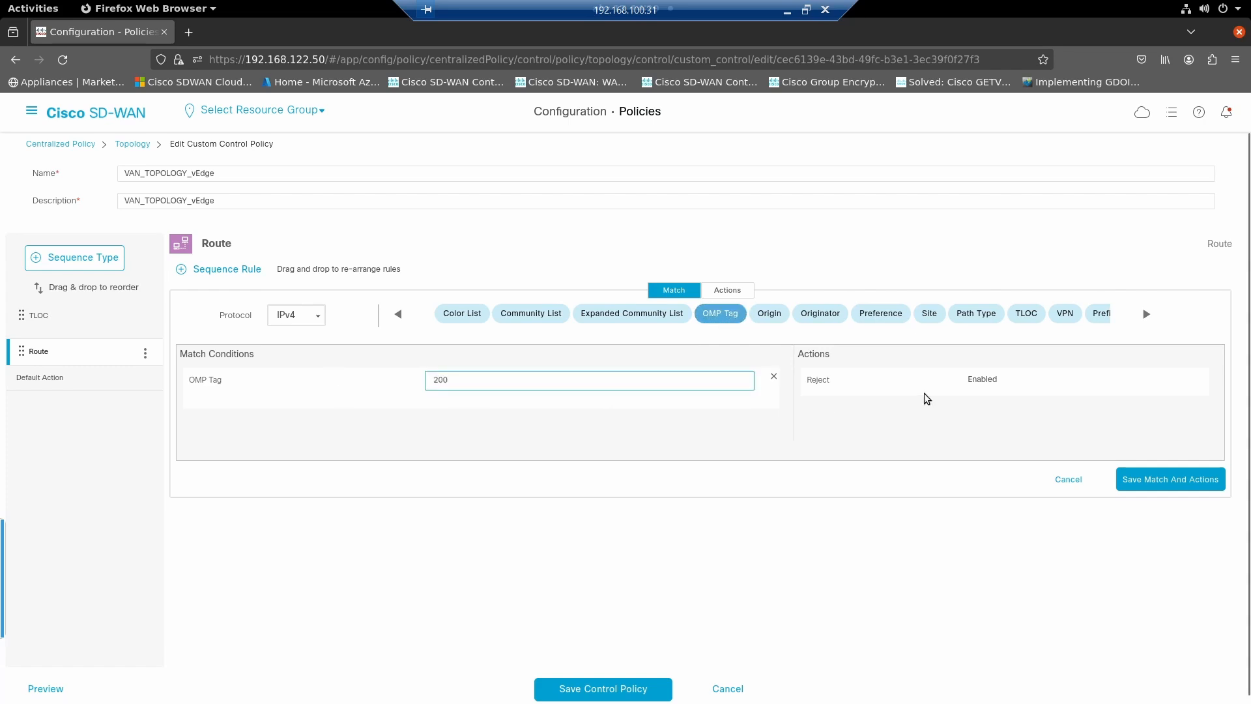
- Set the OMP tag 200 rule to accept routes with preference 200 and save the rule
click(727, 290)
click(389, 317)
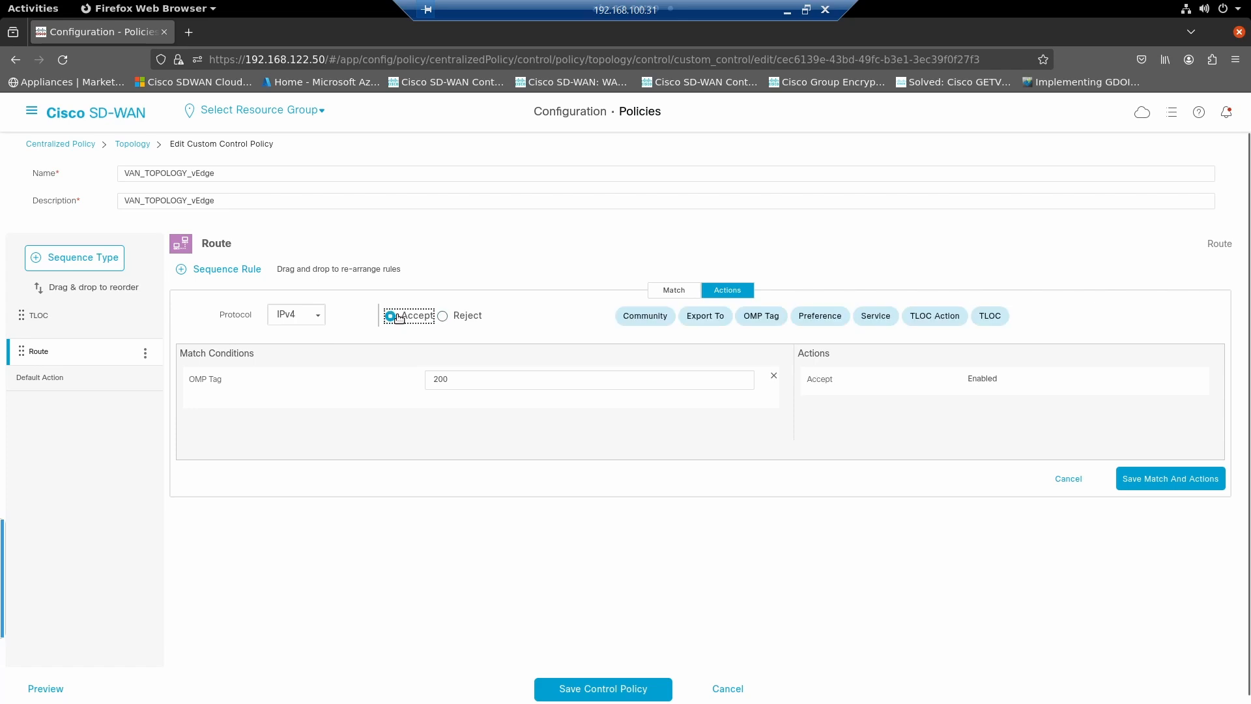
click(824, 316)
click(1035, 416)
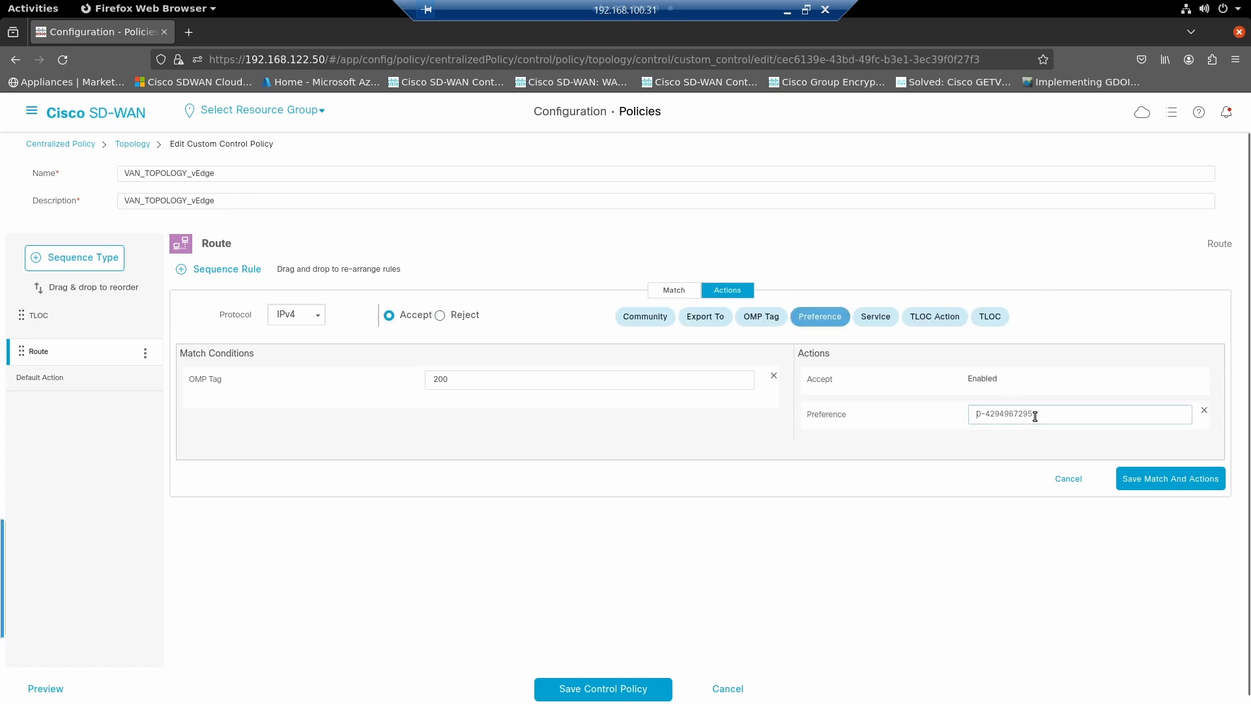
text(200)
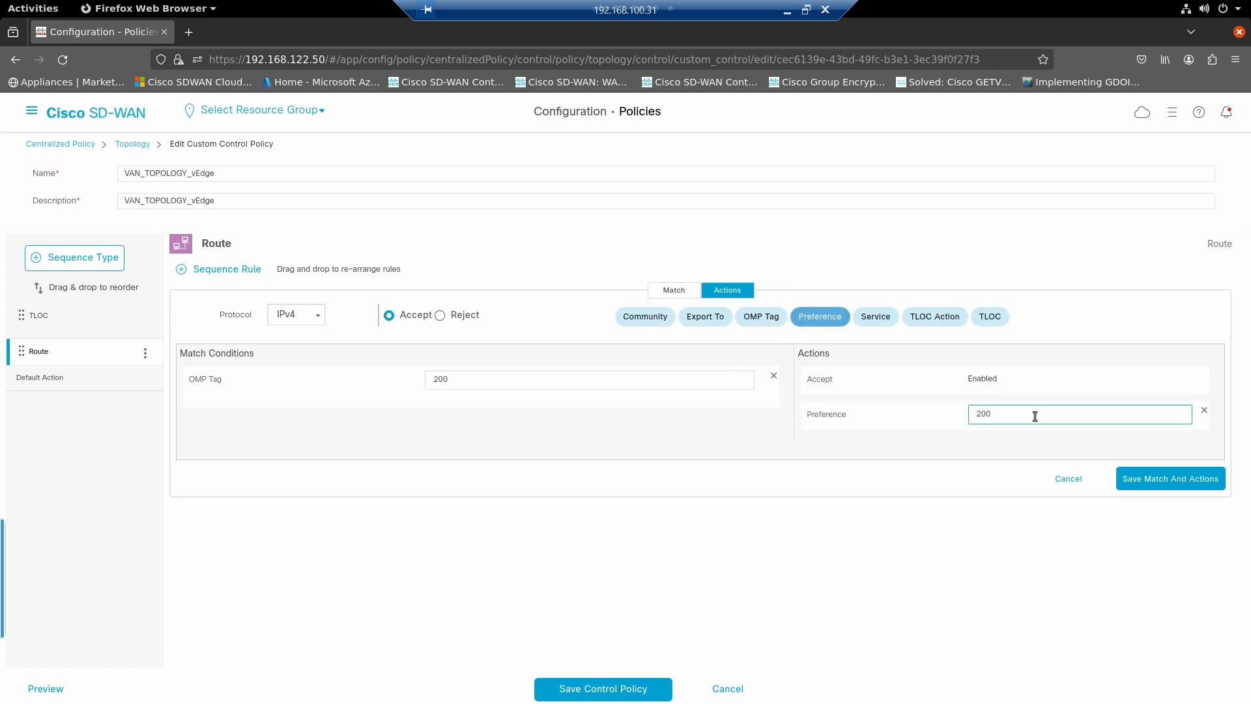
click(1148, 479)
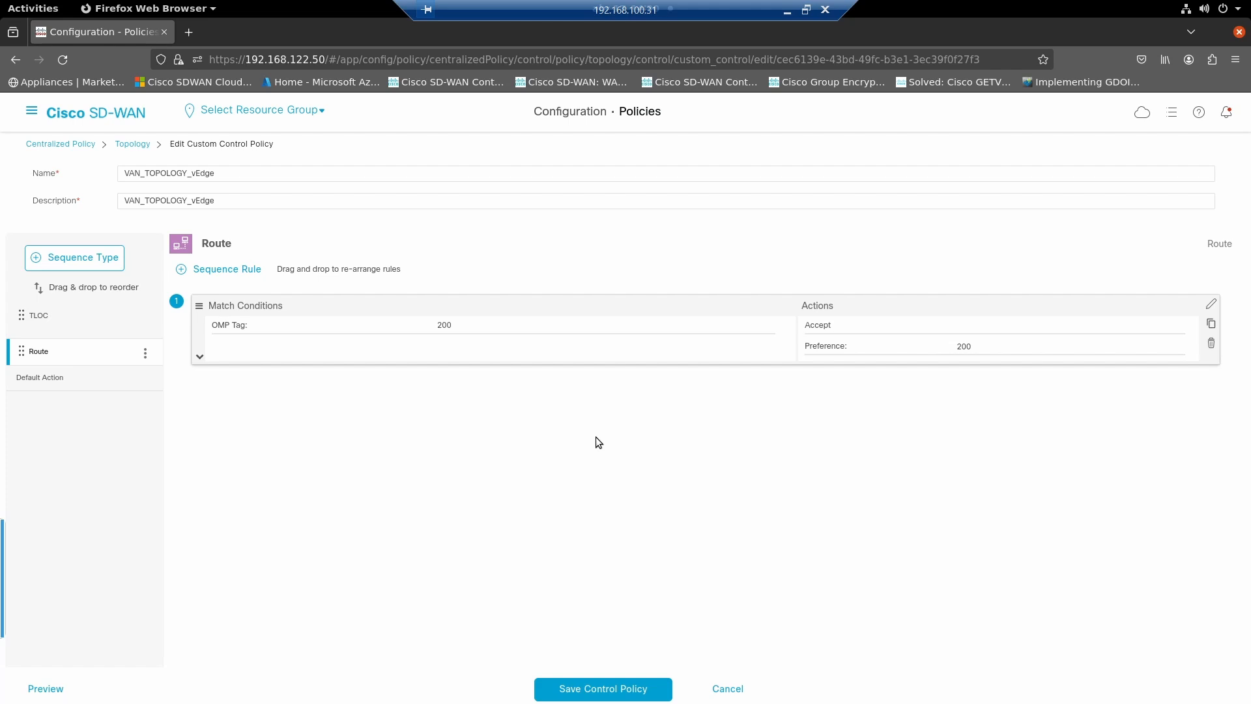
- Add a second rule to the Route sequence that matches OMP tag 100
click(245, 269)
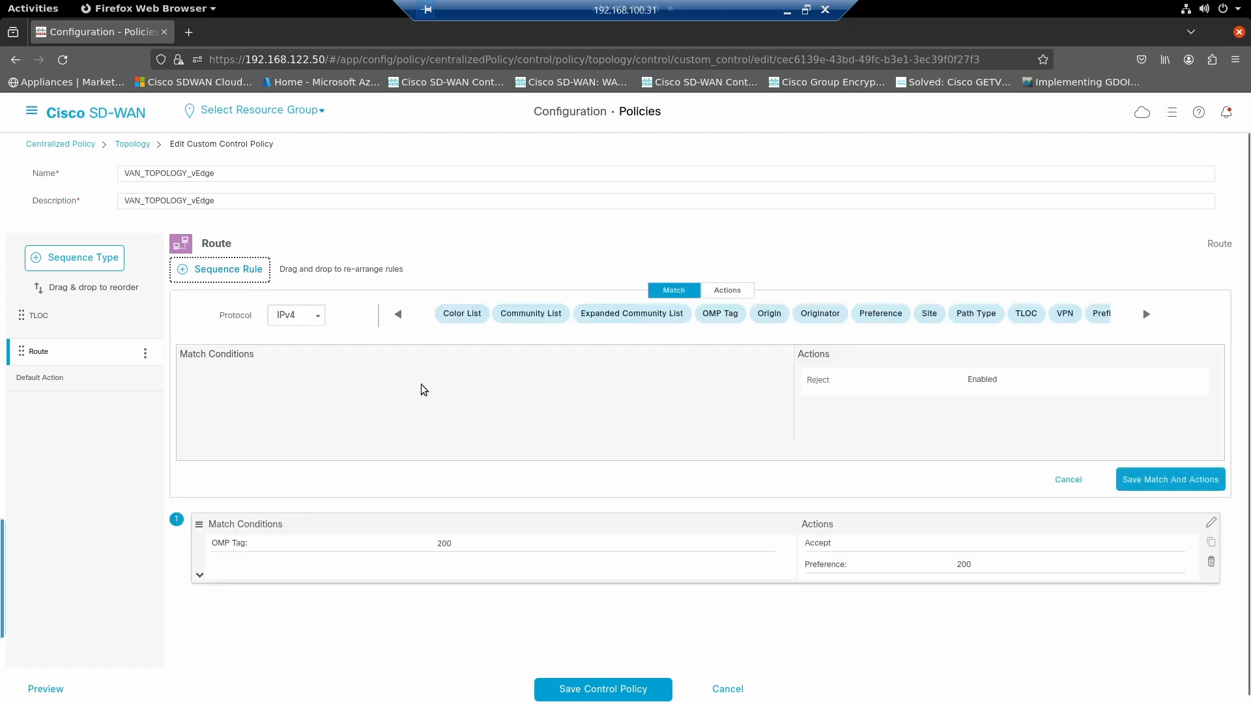
click(720, 316)
click(463, 380)
text(100)
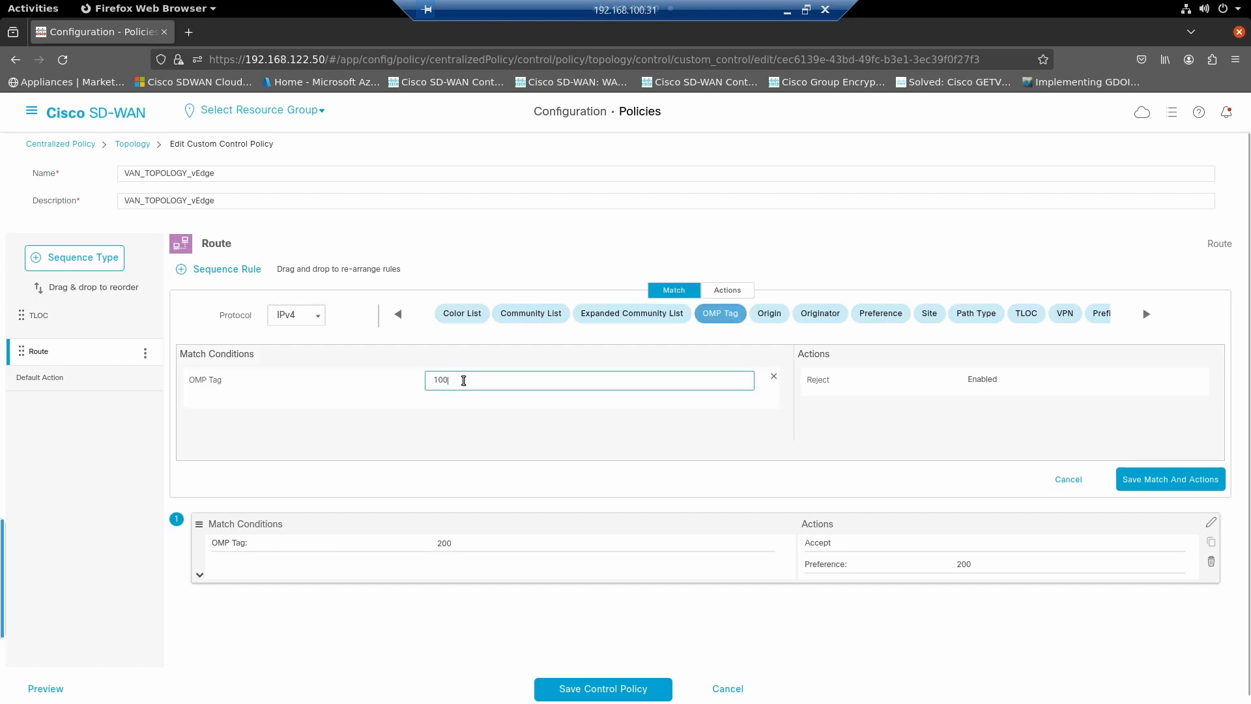
- Set the OMP tag 100 rule to accept routes with preference 100 and save the rule
click(933, 401)
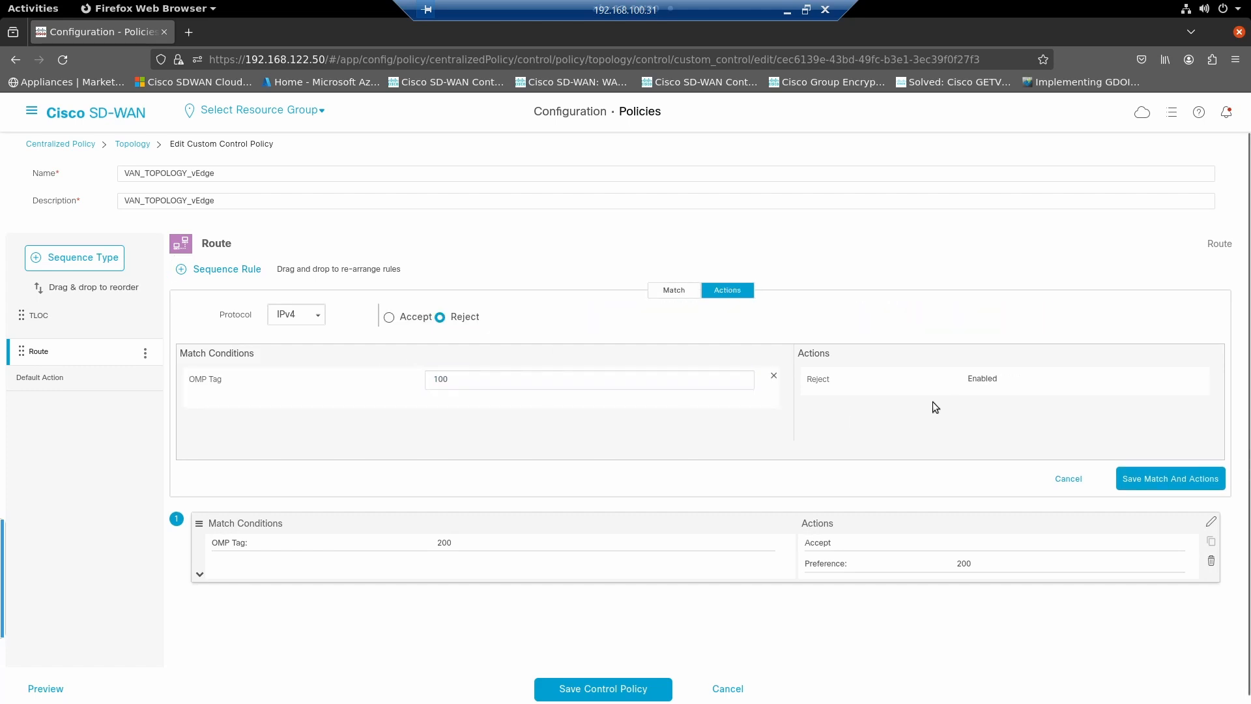
click(389, 317)
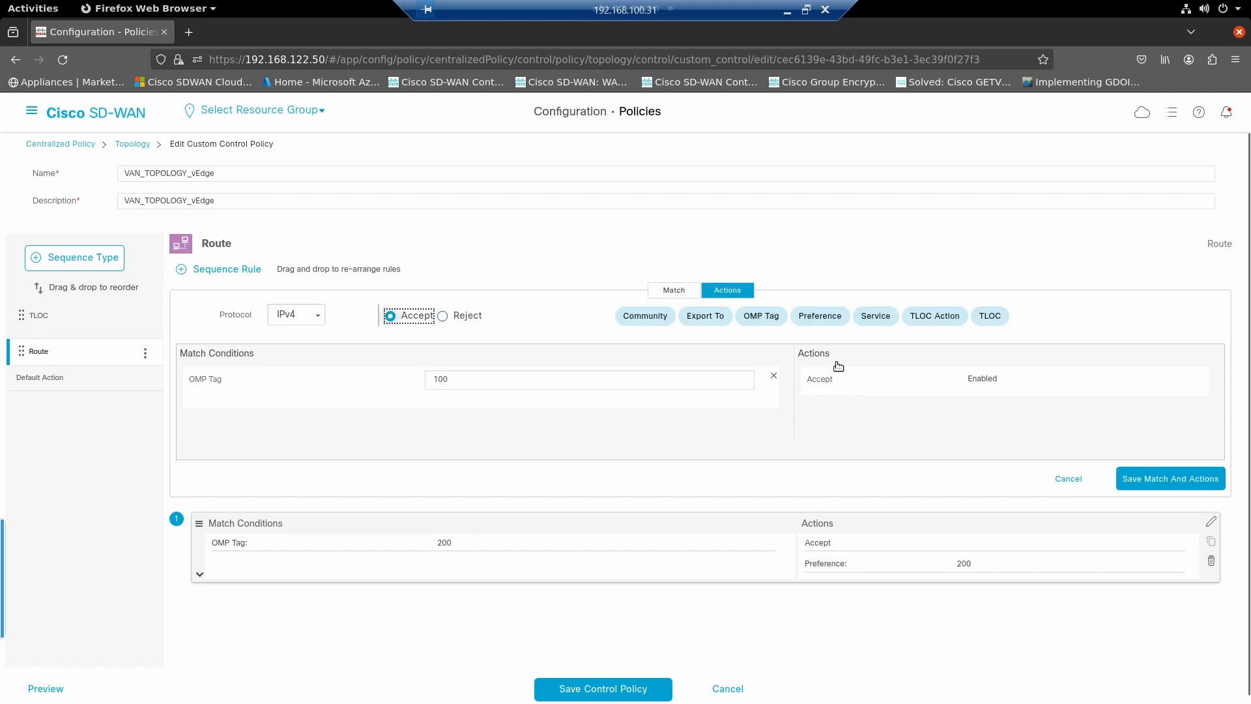
click(819, 316)
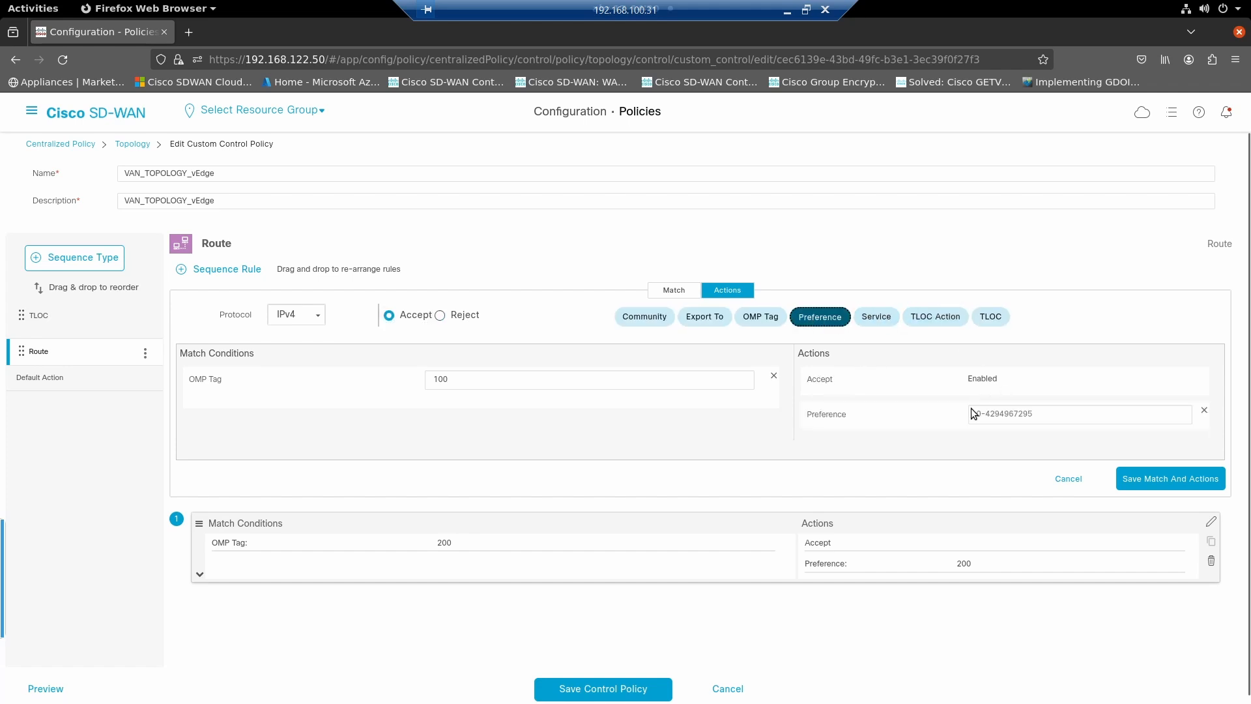
click(998, 415)
text(100)
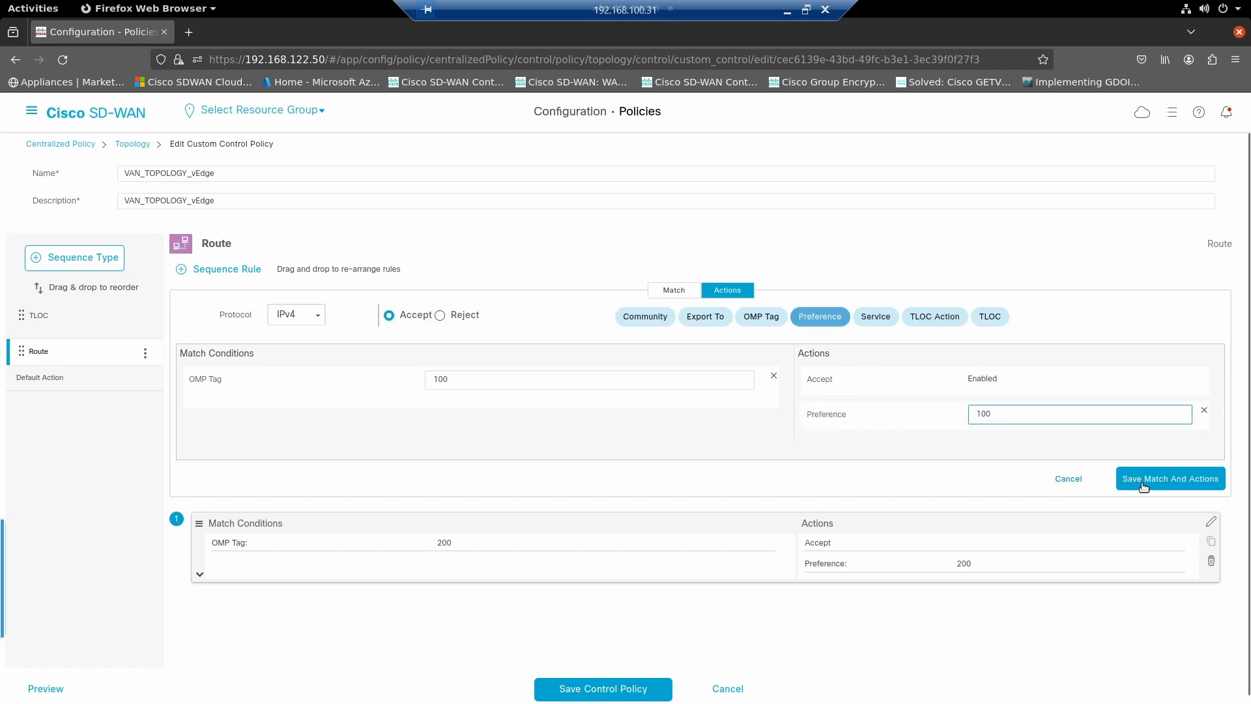
click(1147, 483)
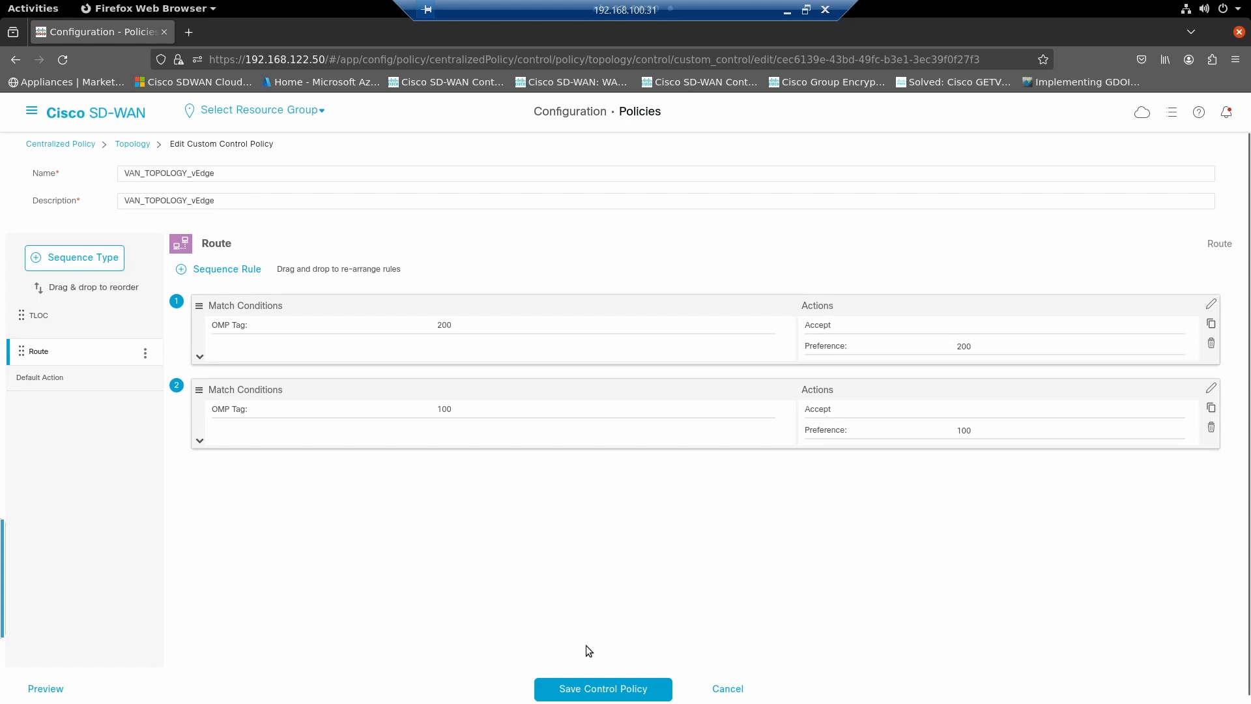
- Save the VAN_TOPOLOGY_vEdge control policy and activate it on the vSmart device
click(588, 687)
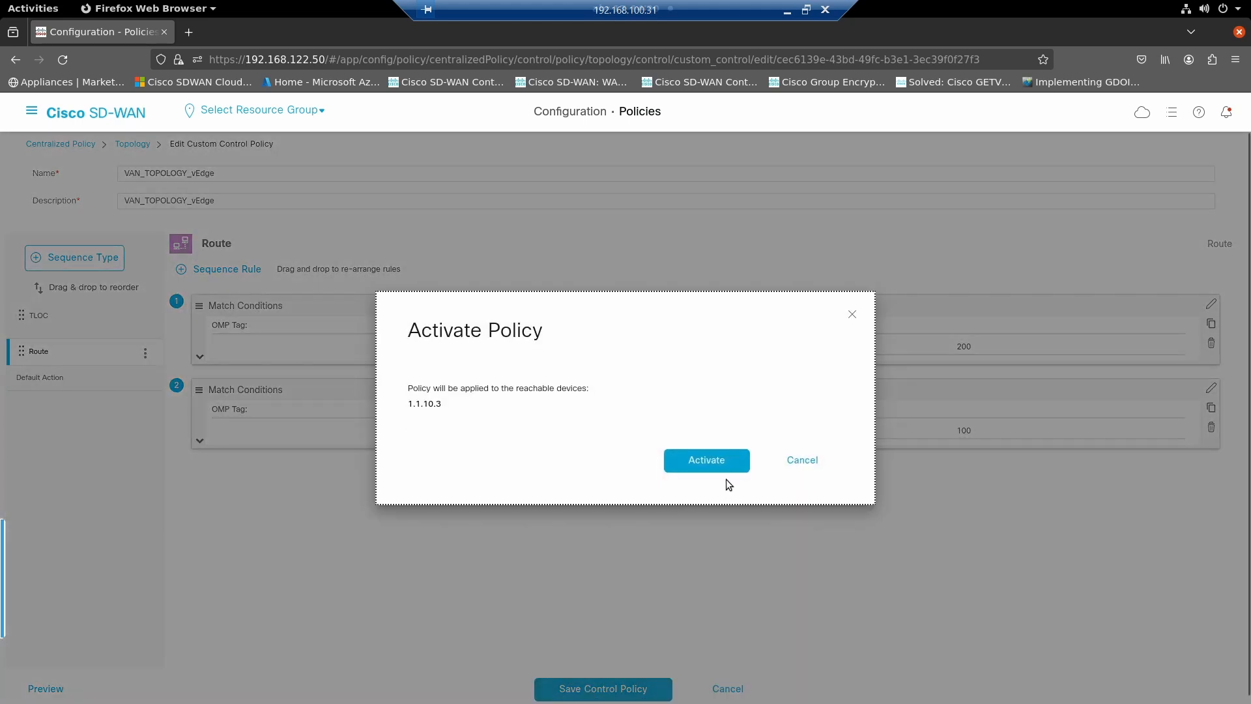
click(717, 464)
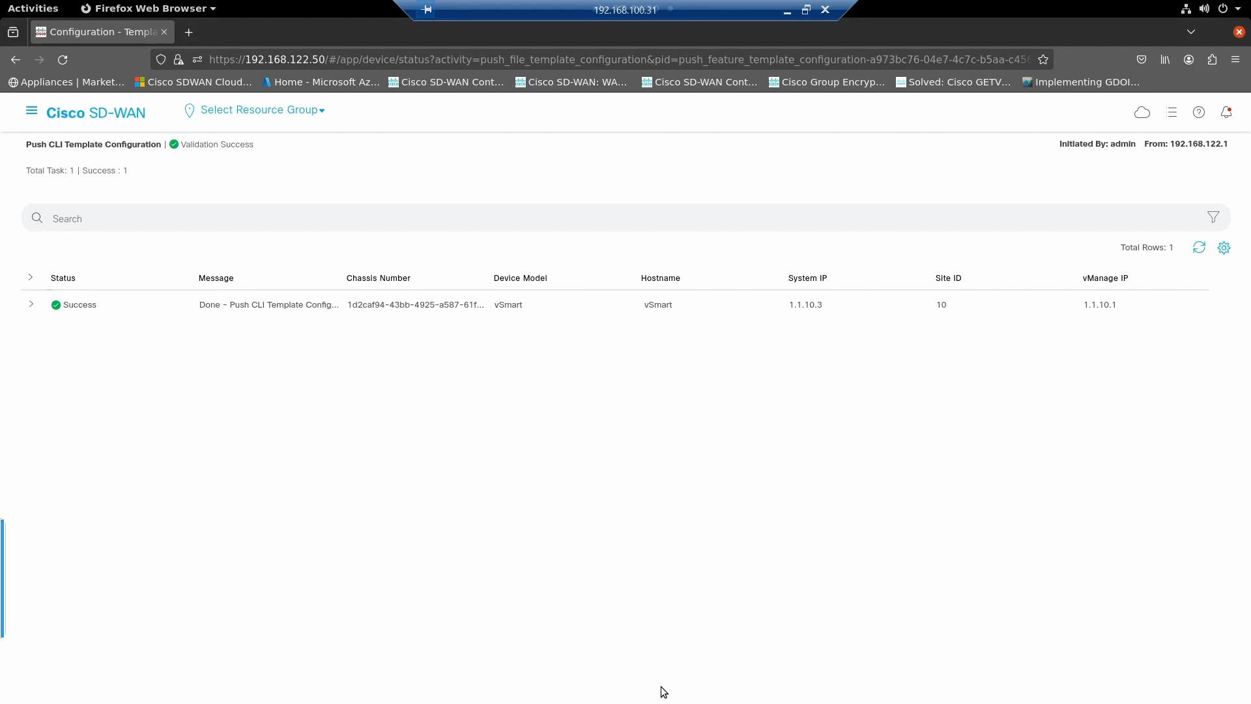
- Switch to the van001 terminal and rerun "show omp routes 10.187.48.0/23 | tab" through to the end of the output
key(alt+Tab)
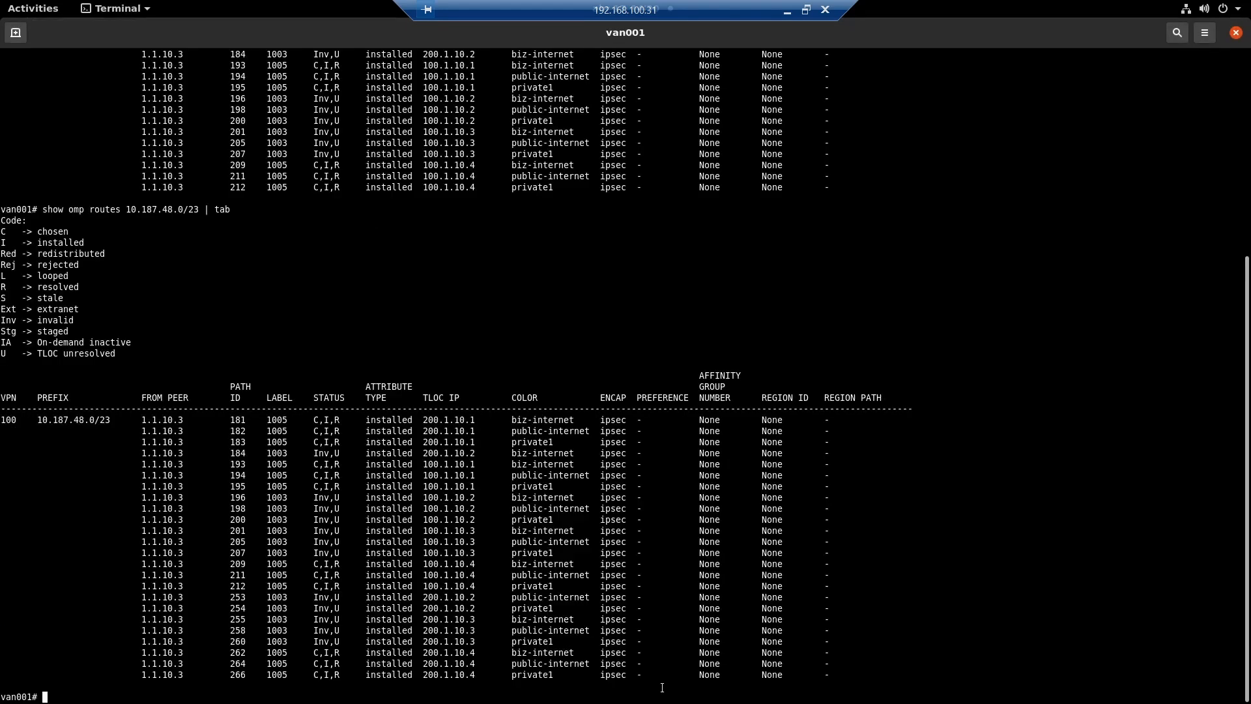
key(Up)
key(Return)
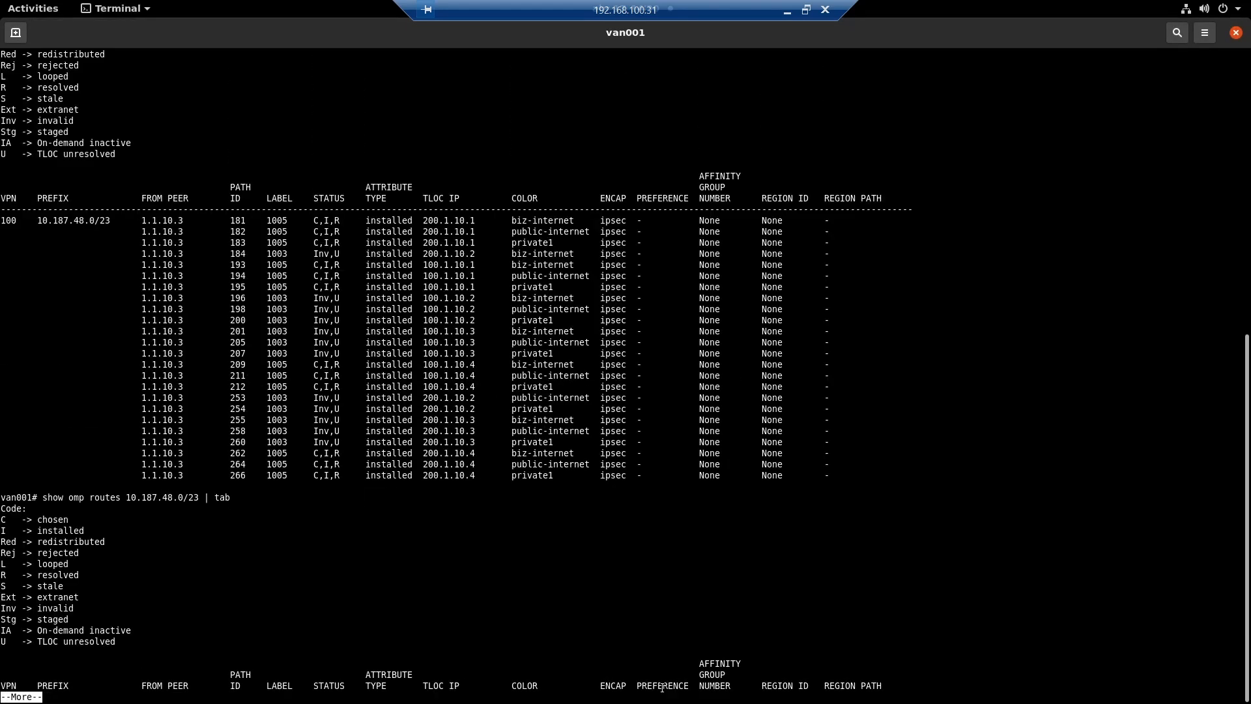
key(space)
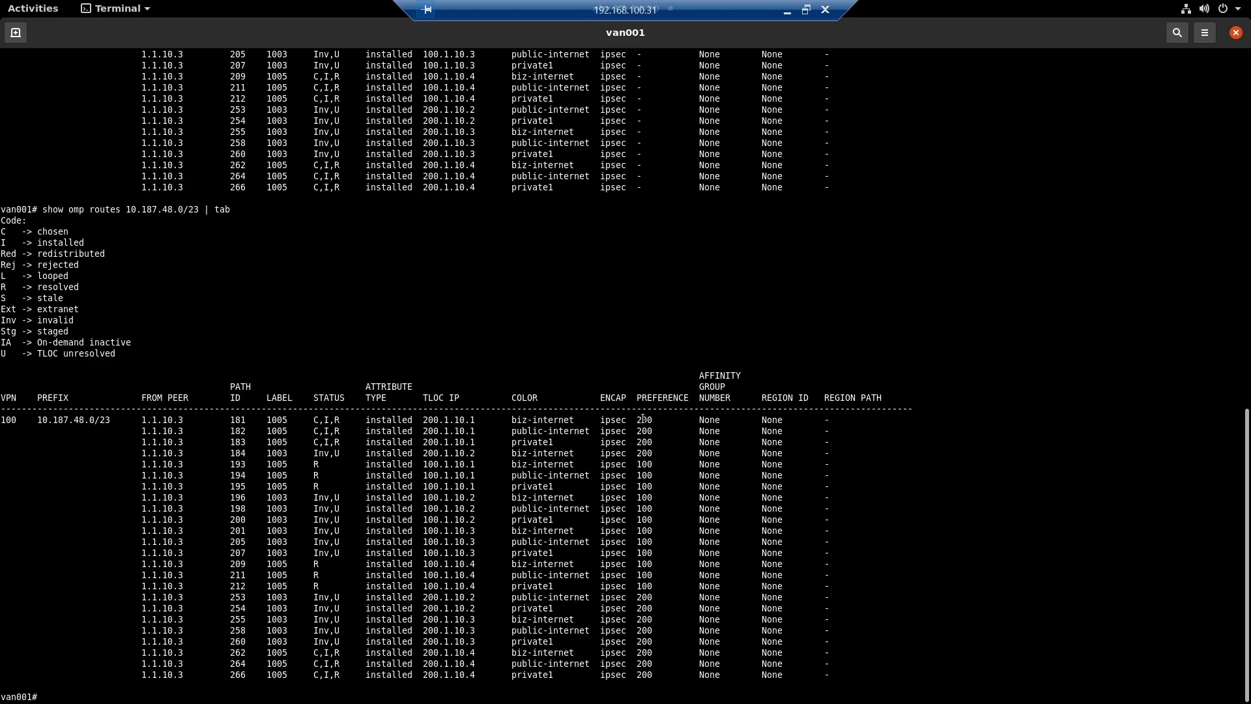
- Compare the preference and status columns of the OMP paths for 10.187.48.0/23 with the earlier output
drag(632, 430, 695, 509)
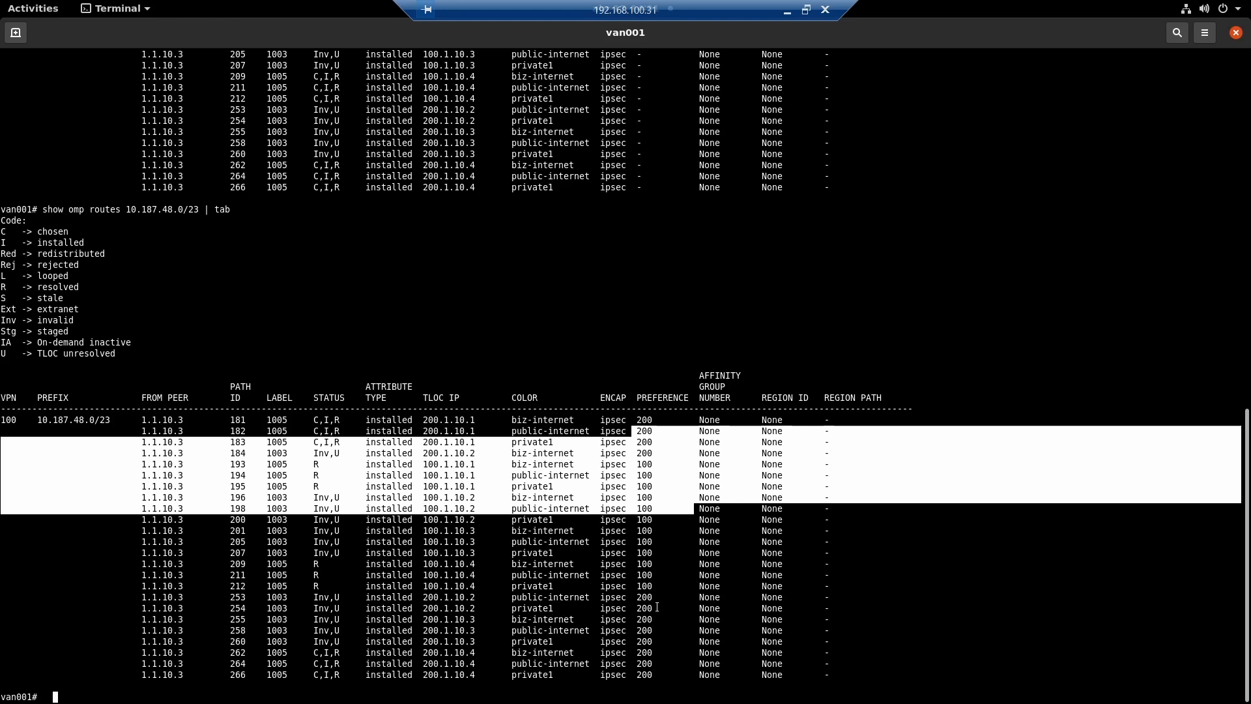
click(364, 525)
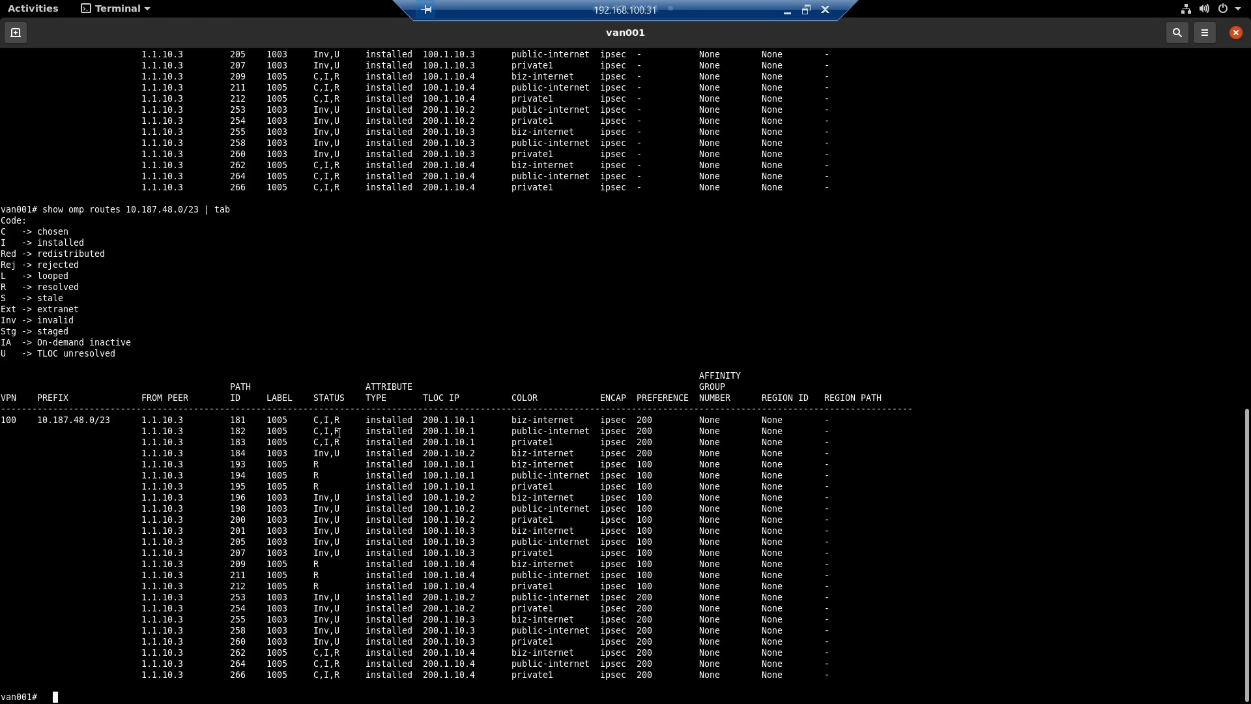
scroll(365, 365, up, 10)
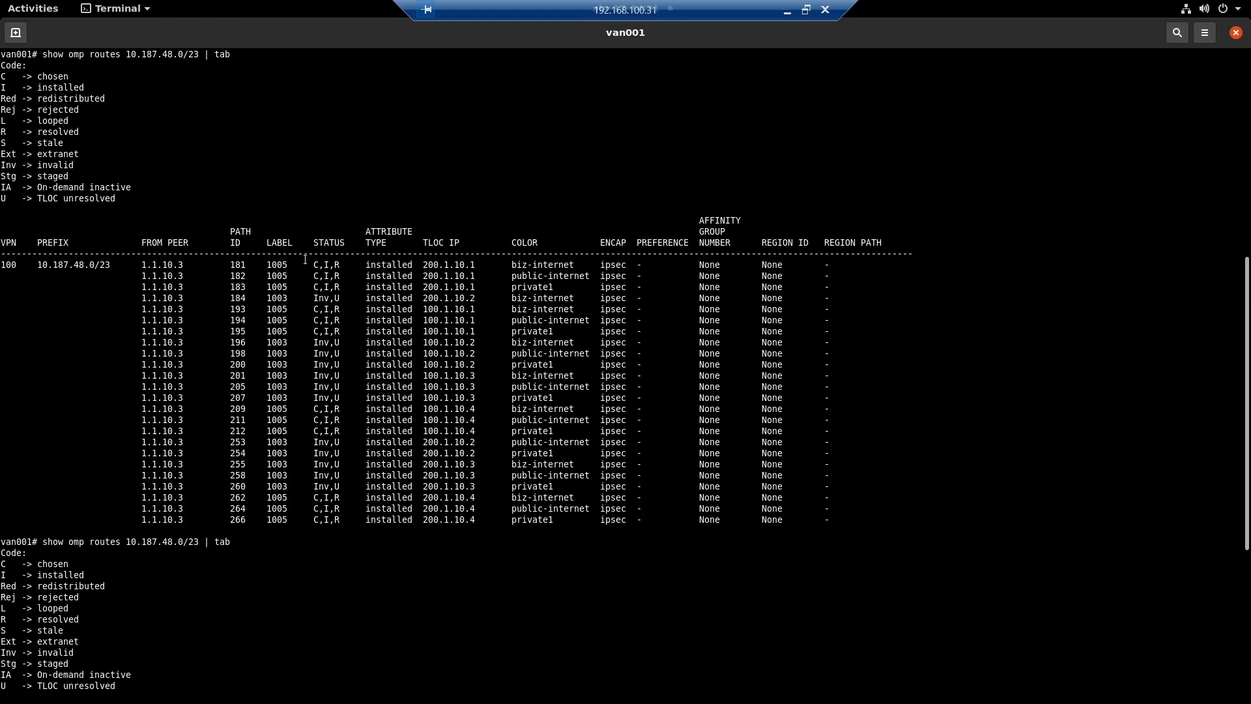
drag(304, 265, 347, 276)
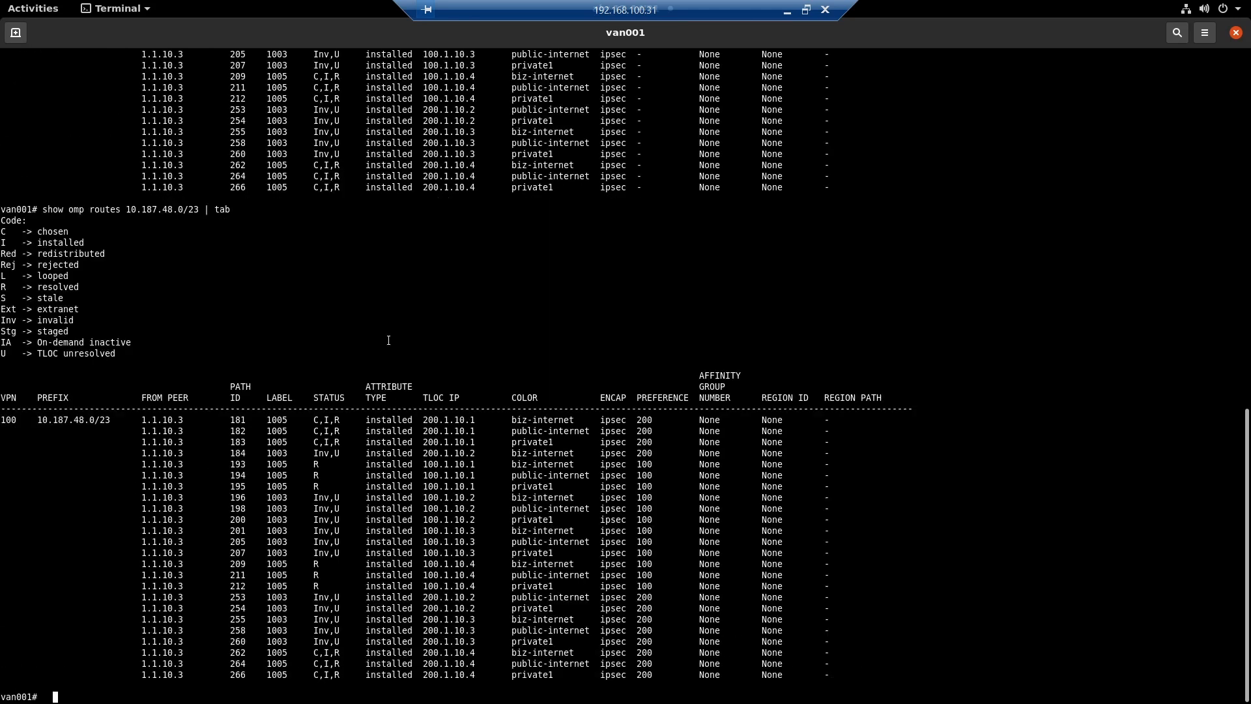
drag(306, 467, 720, 483)
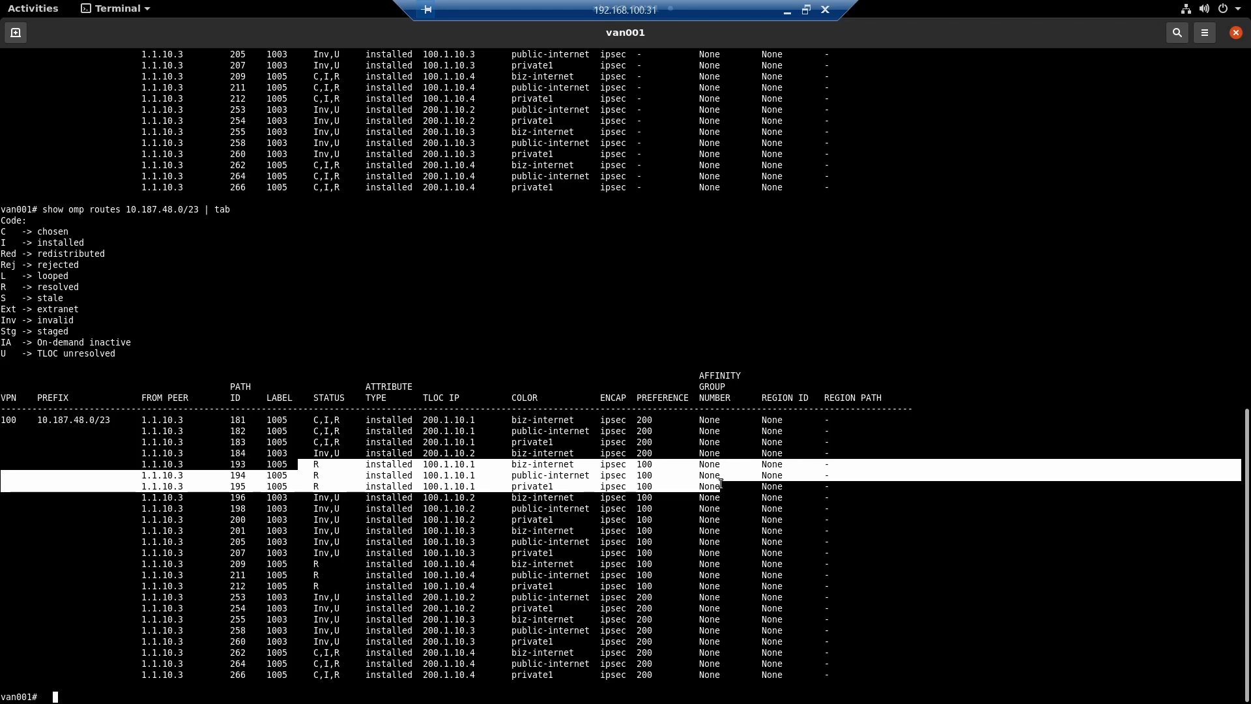
- Switch to the Cisco SD-WAN manager in Firefox and open the vSmart_CLI device template for editing
key(alt+Tab)
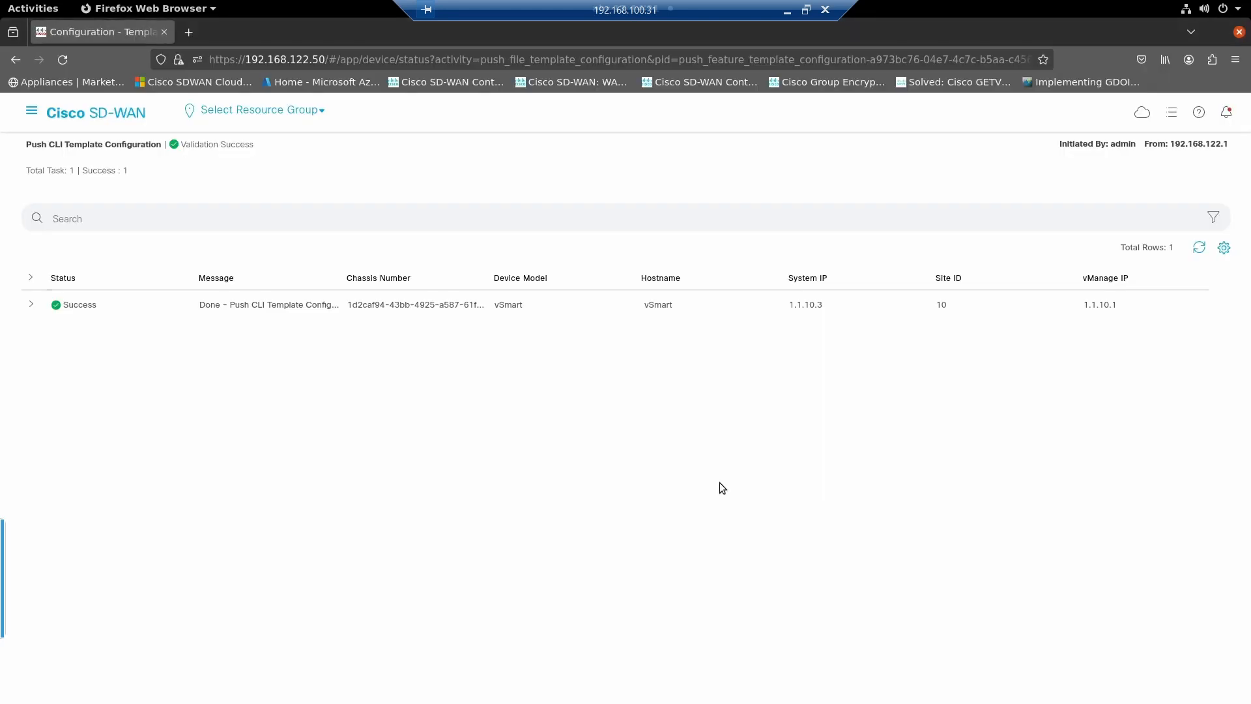
click(34, 111)
click(96, 210)
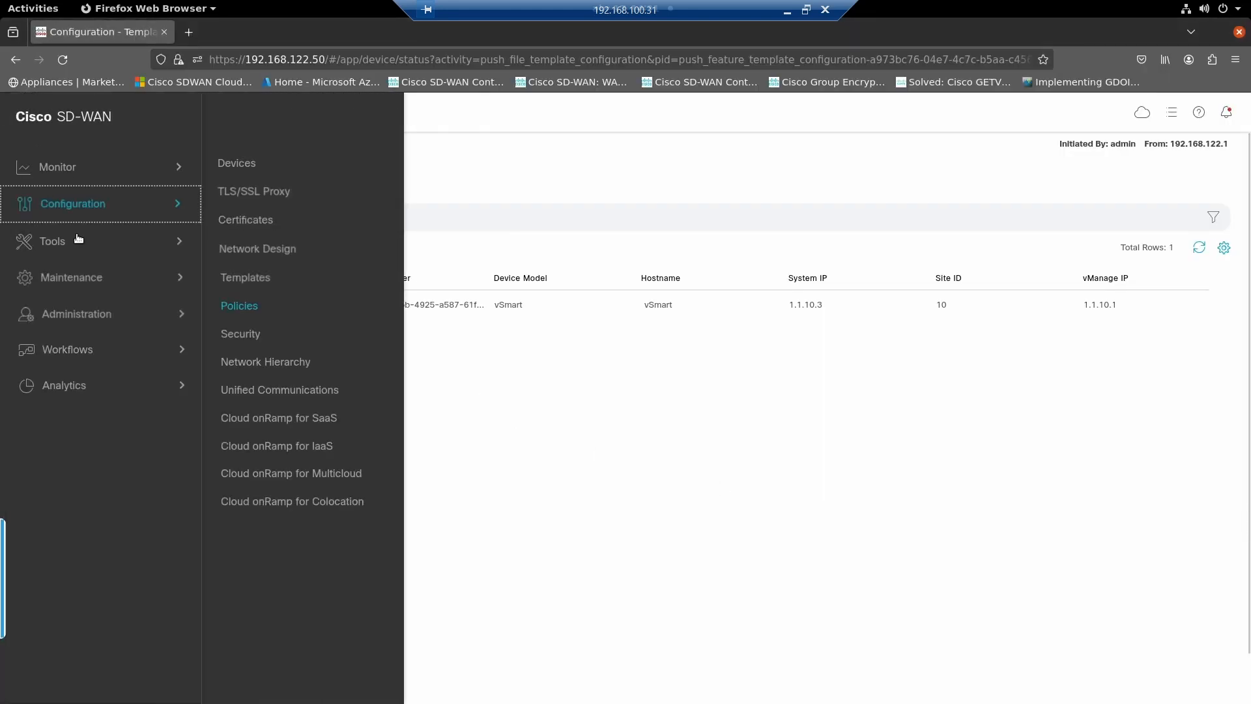
click(245, 276)
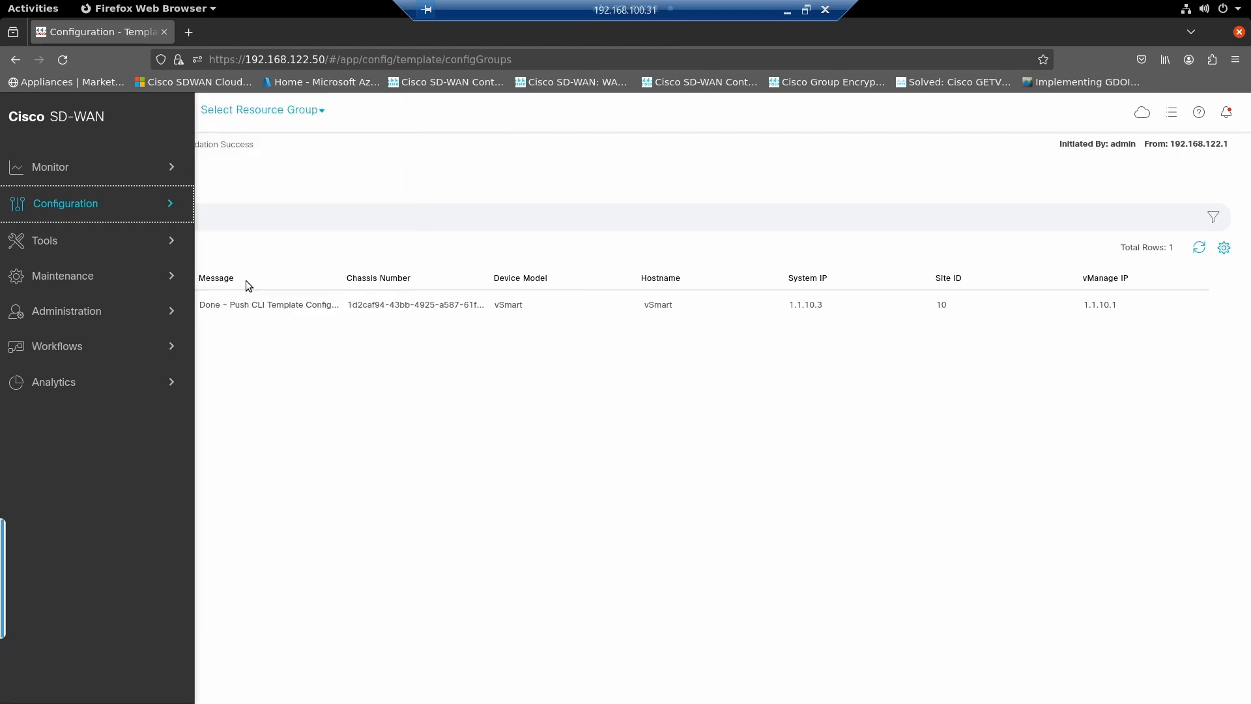
click(670, 149)
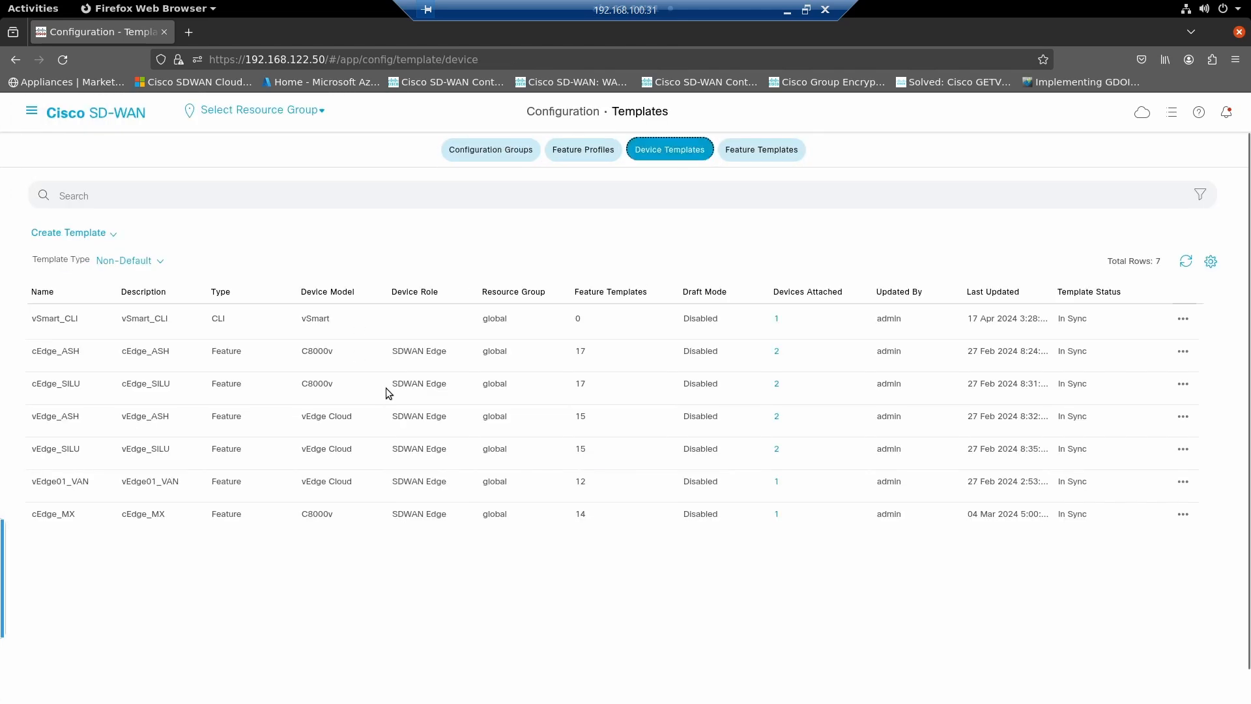
click(1183, 318)
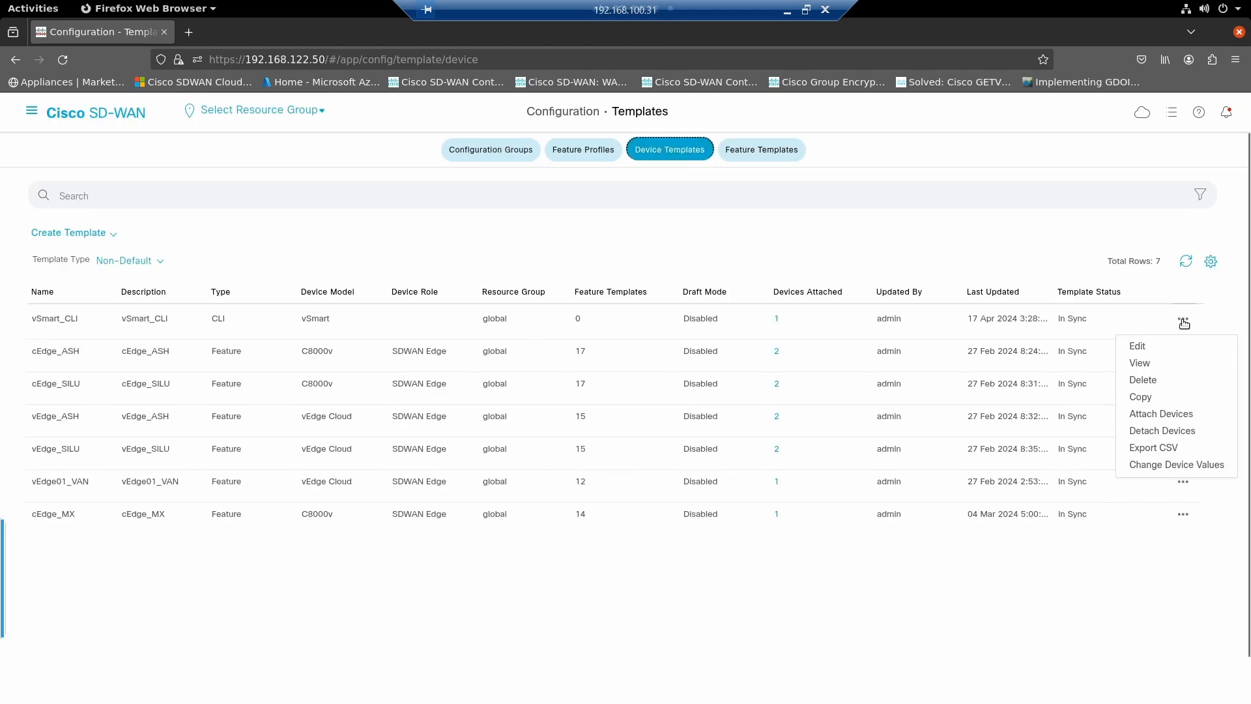
click(1151, 349)
- Set the OMP send-path-limit to 16 in the vSmart_CLI configuration and push the updated template to the vSmart device
scroll(116, 512, down, 5)
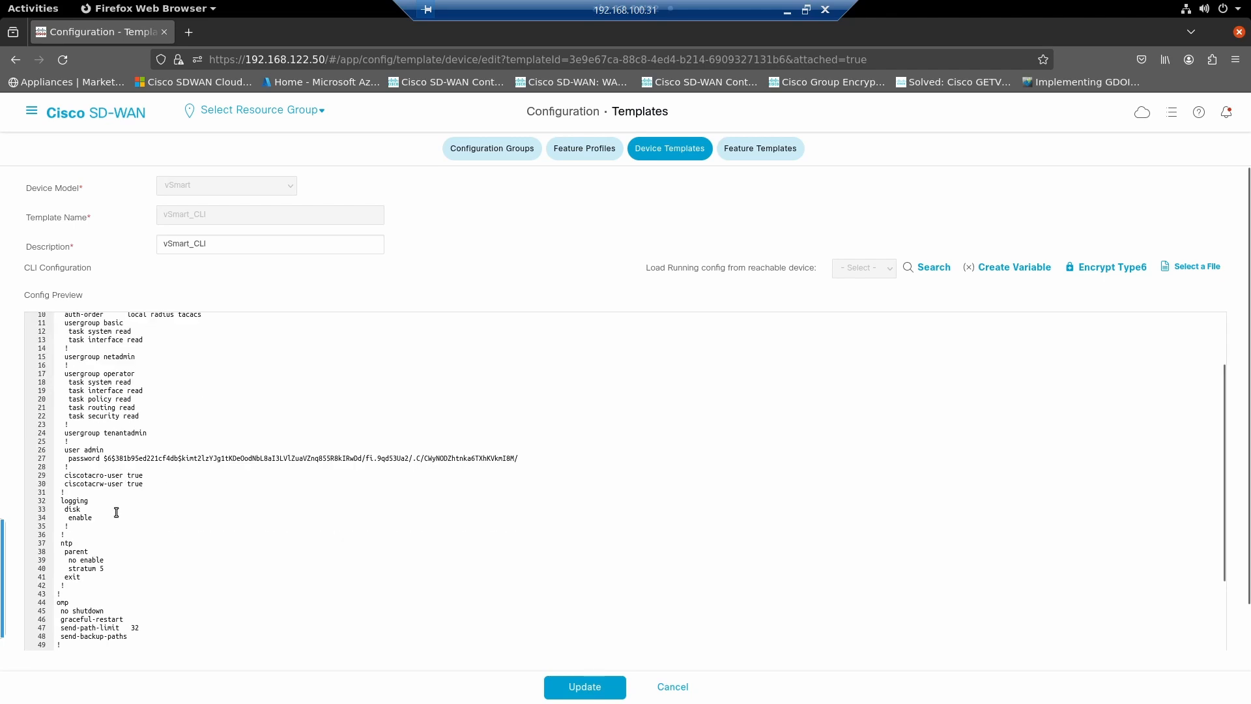
click(144, 484)
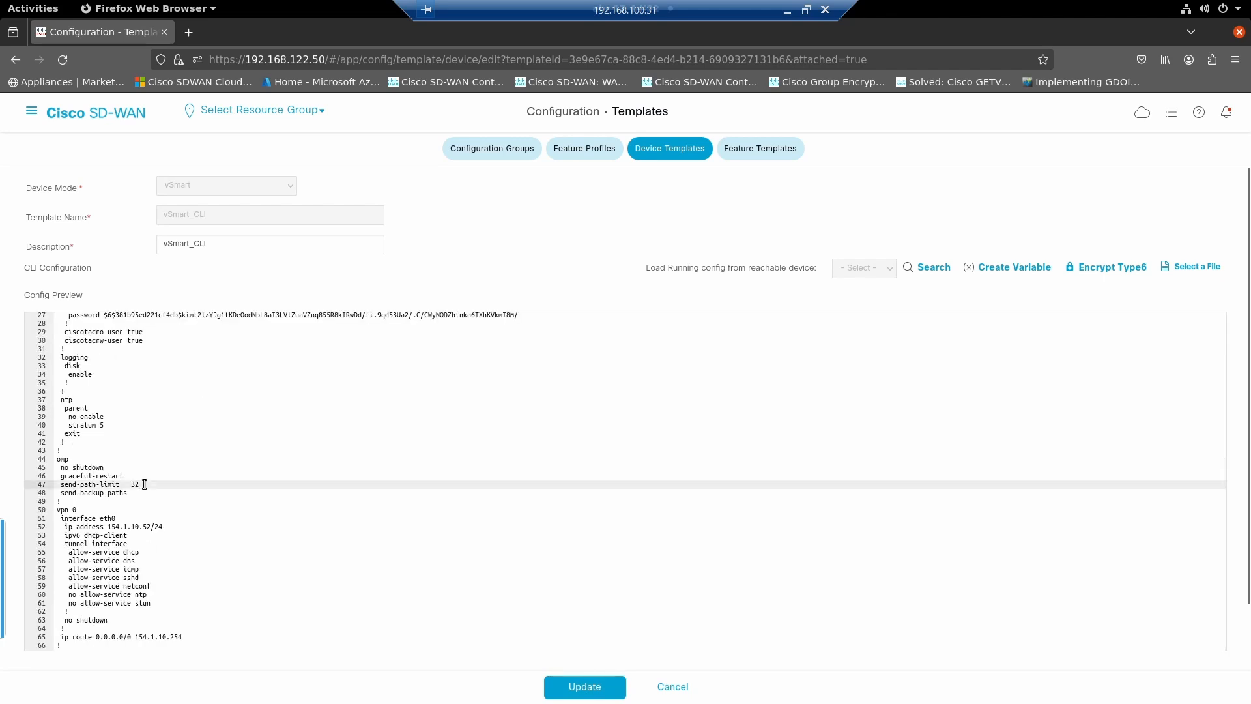
key(BackSpace)
key(BackSpace)
text(16)
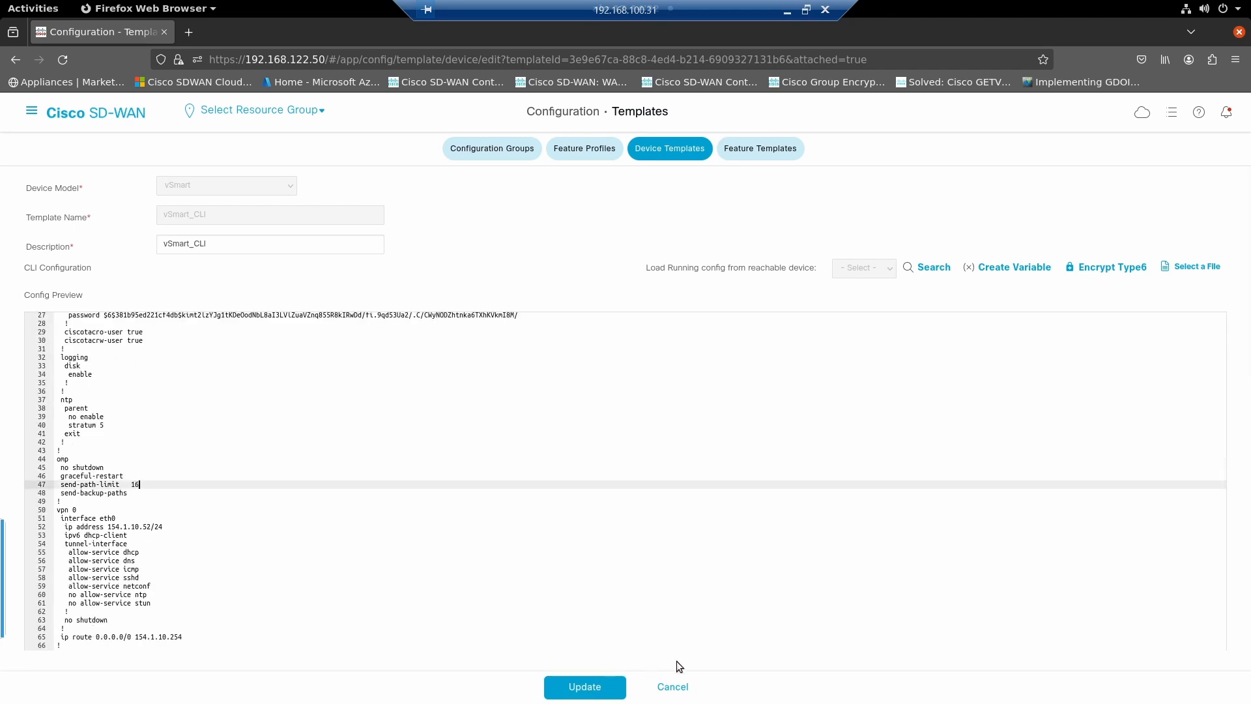
click(614, 685)
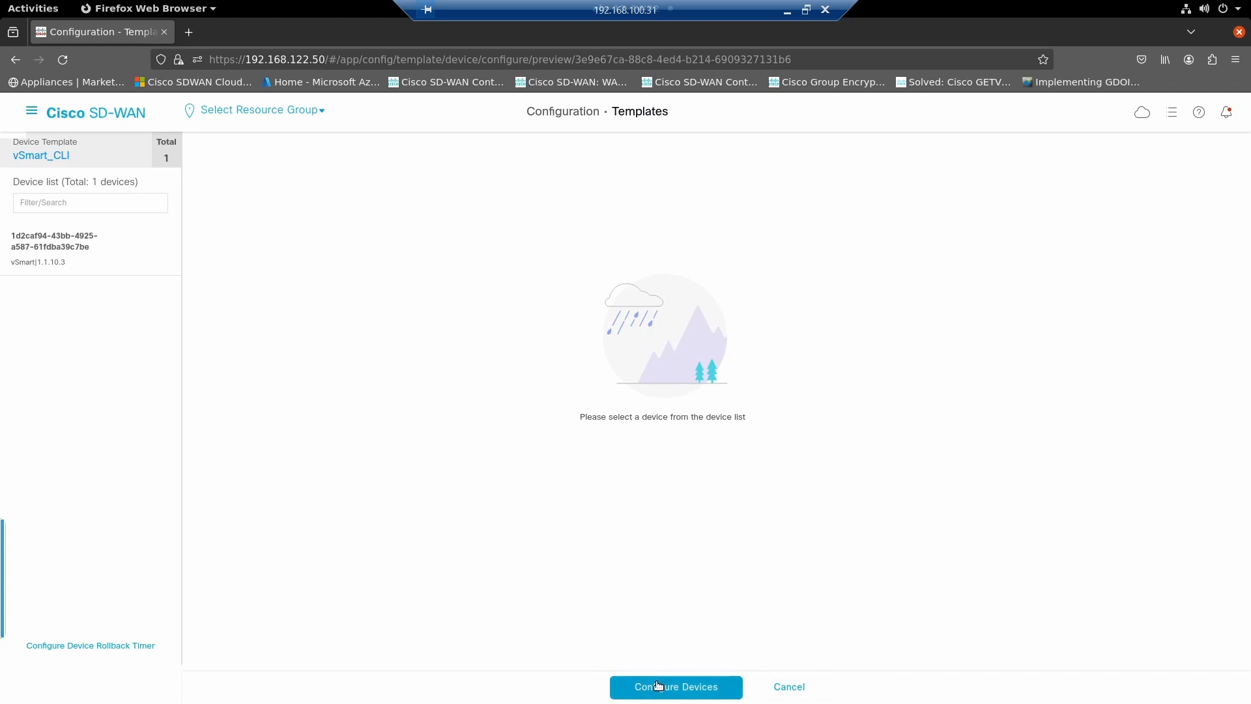
click(656, 685)
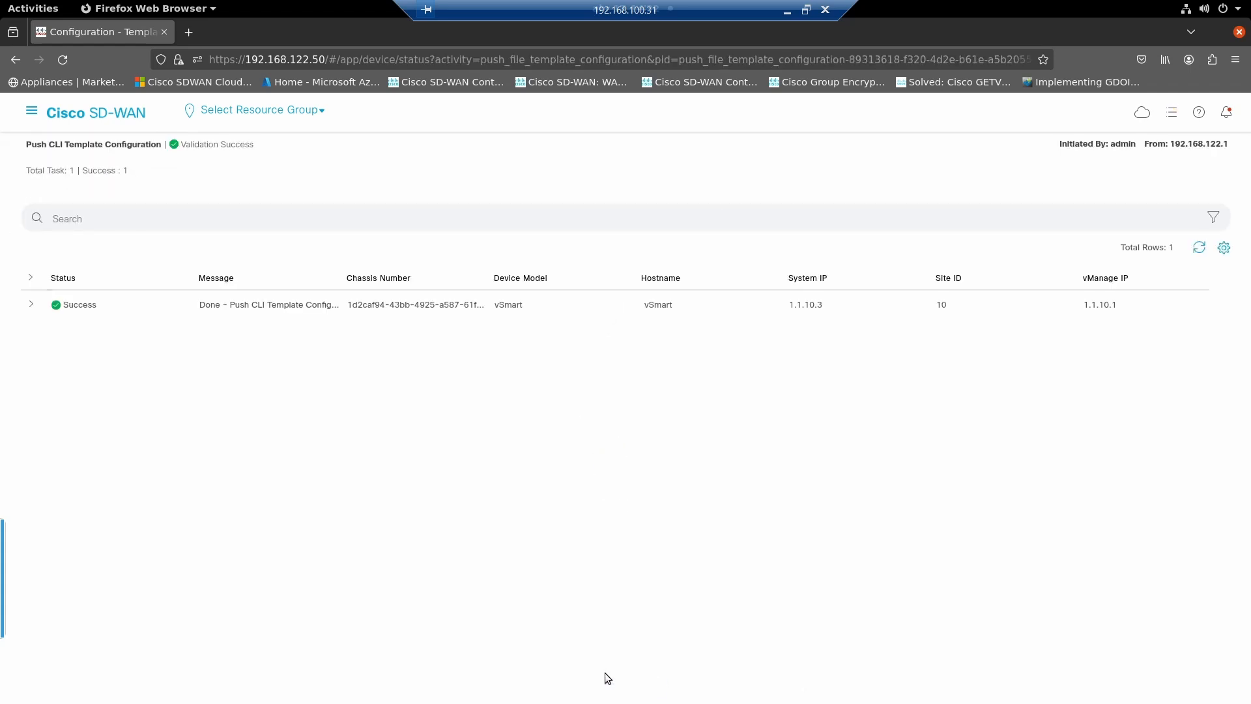
- Switch to the van001 terminal and rerun "show omp routes 10.187.48.0/23 | tab"
key(alt+Tab)
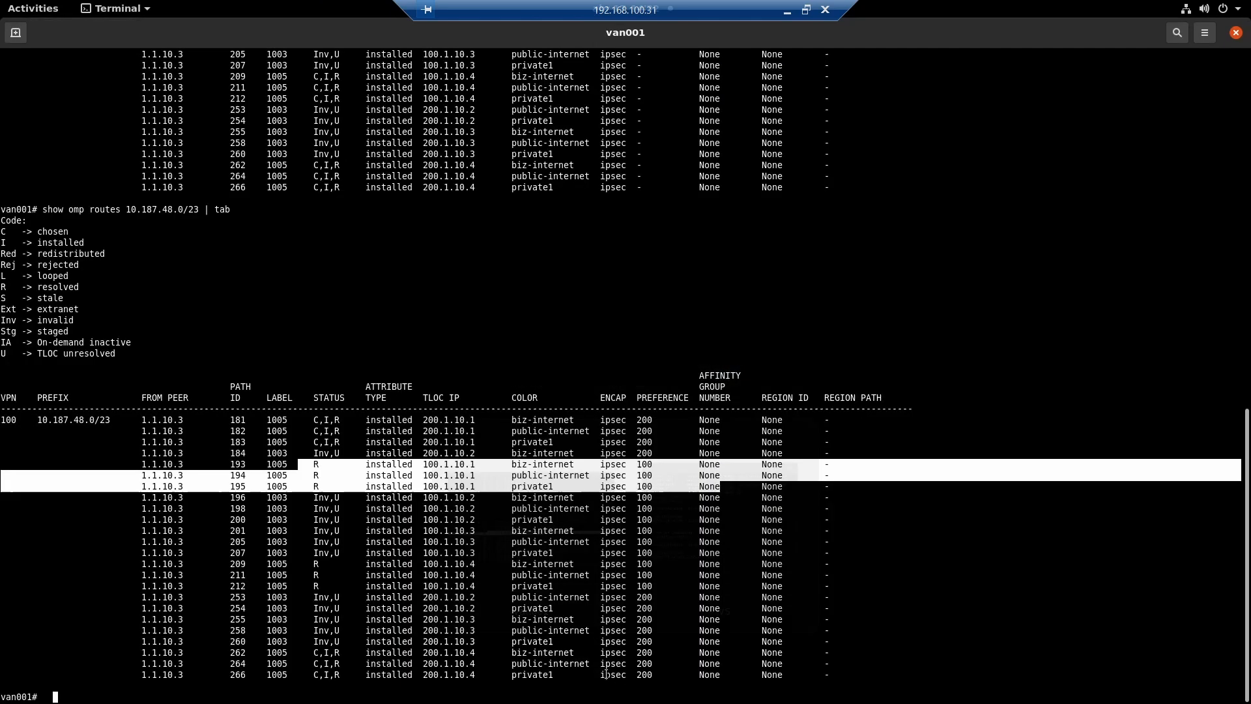
key(Return)
key(Return)
key(Return)
key(Return)
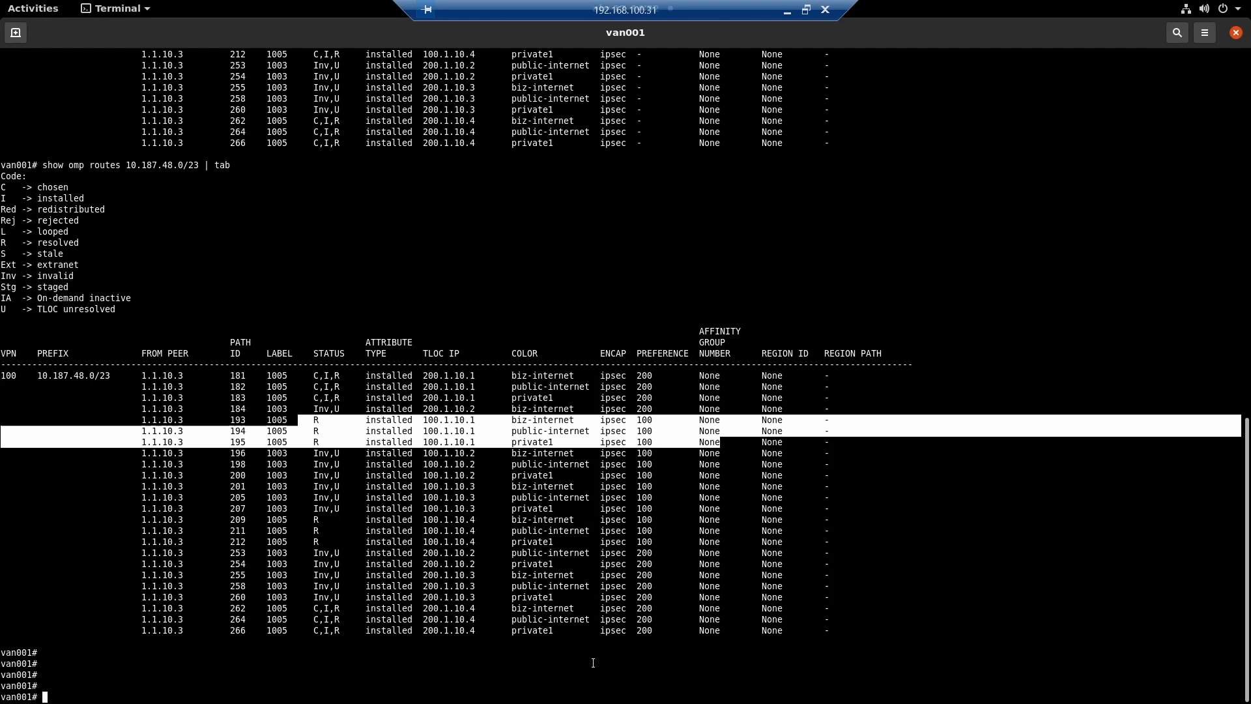
click(555, 594)
key(Up)
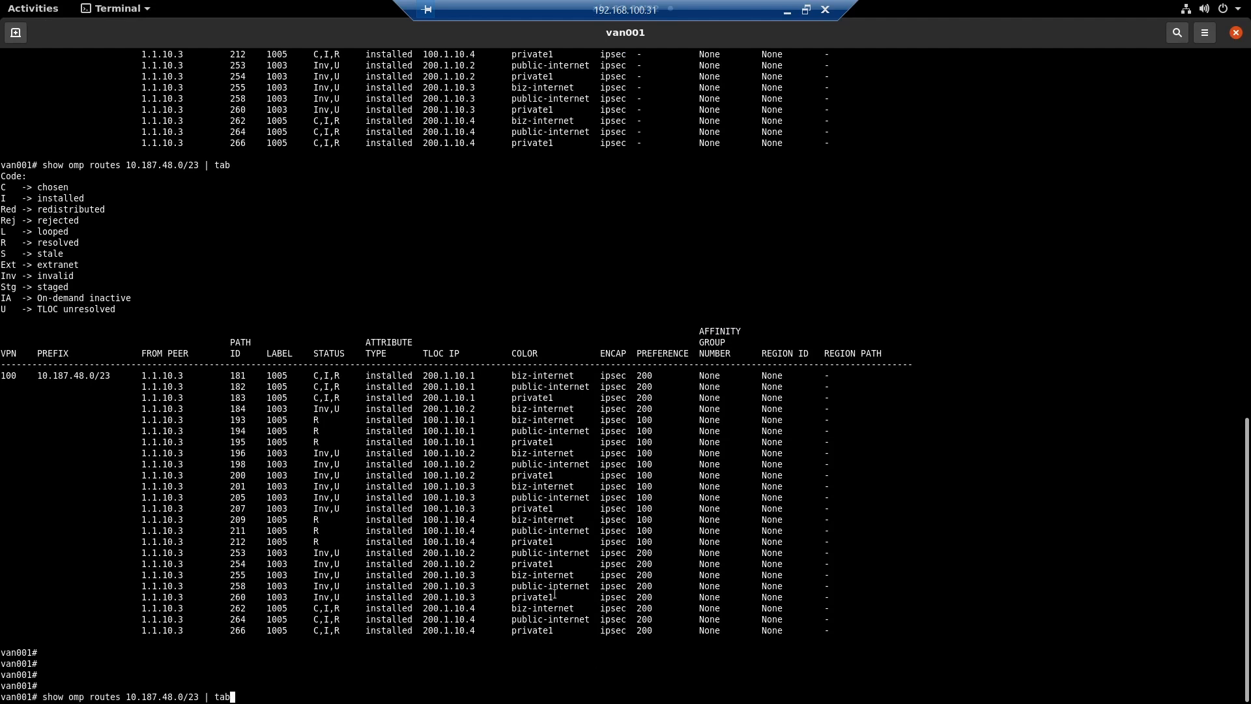
key(Return)
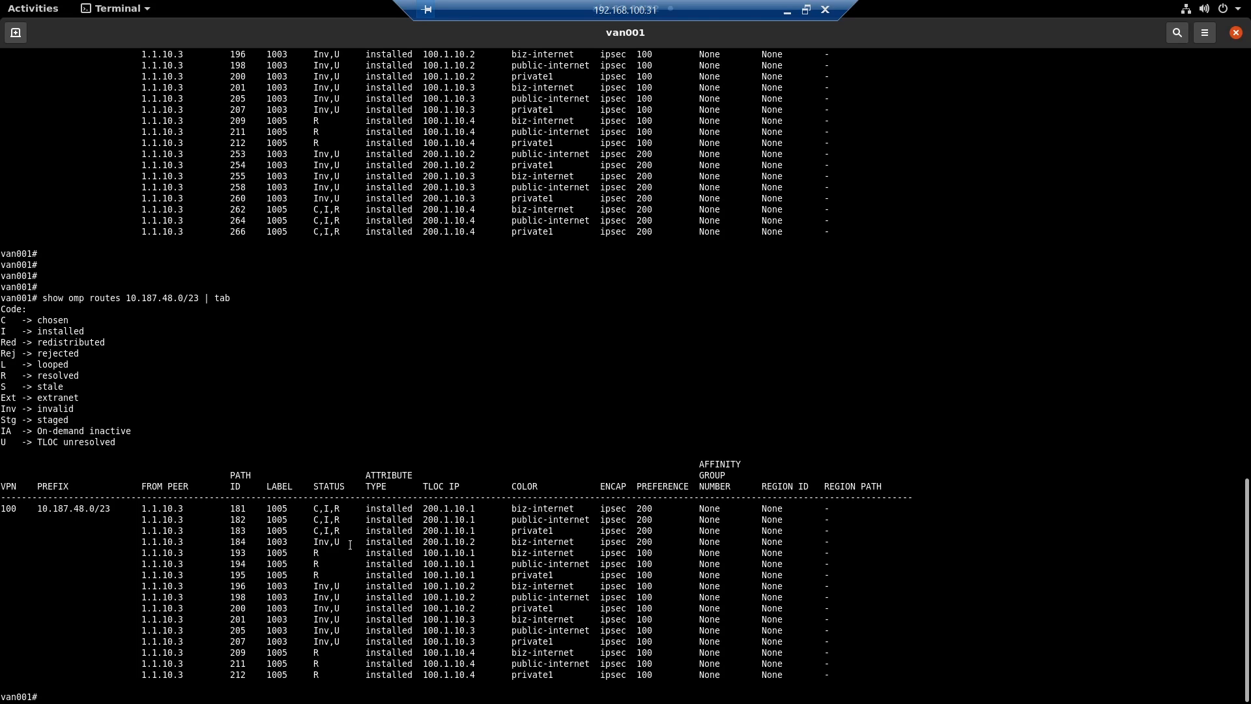
- Compare the status and preference of the 10.187.48.0/23 paths in the new output with the previous output
scroll(355, 561, up, 10)
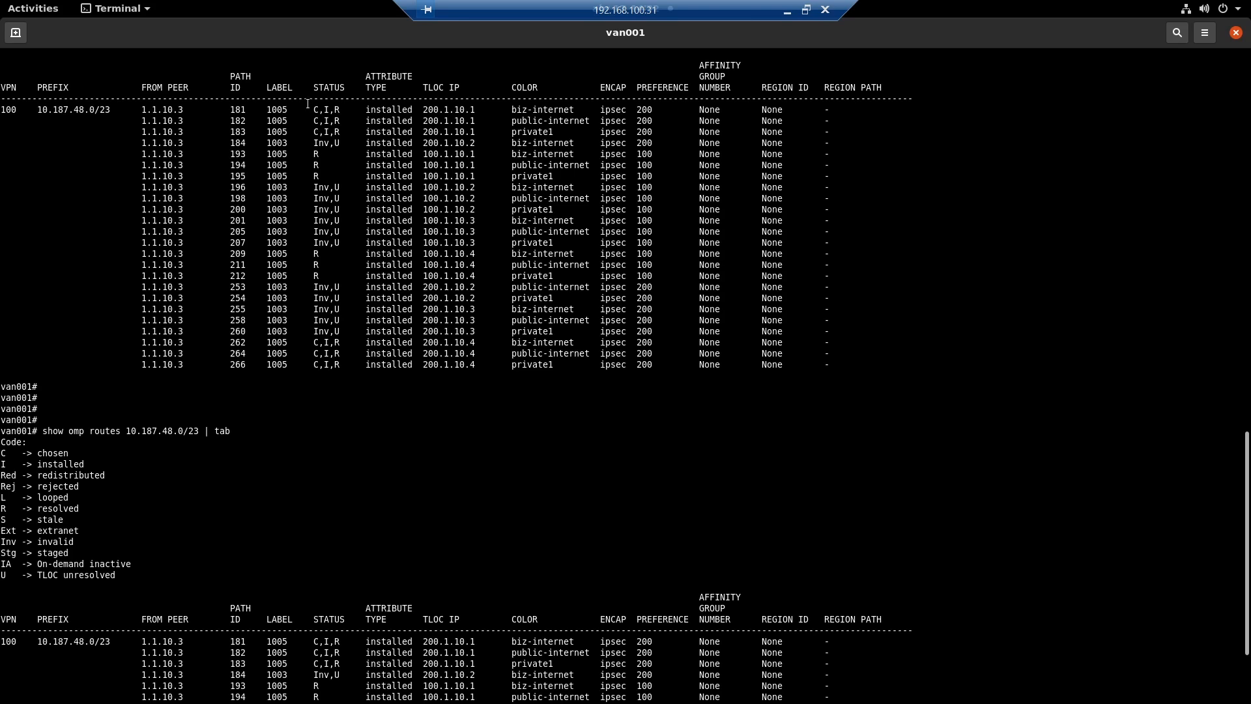
drag(307, 104, 350, 133)
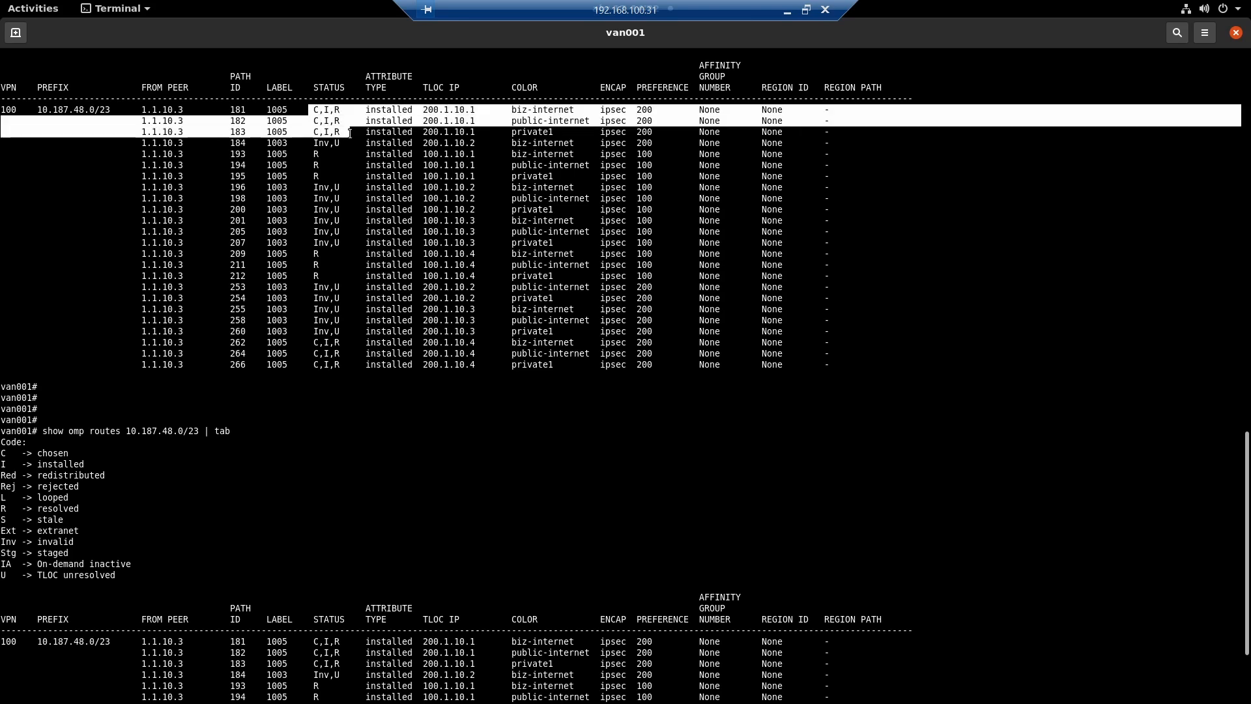
drag(309, 339, 355, 366)
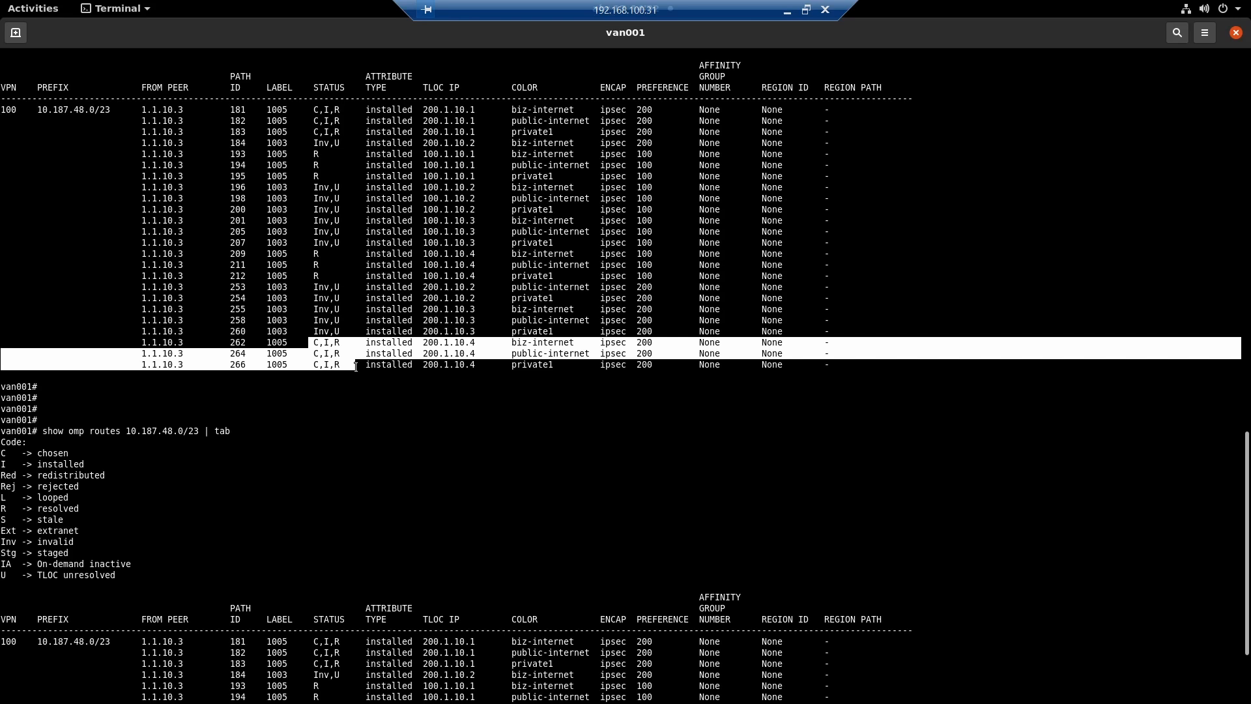
scroll(355, 366, down, 4)
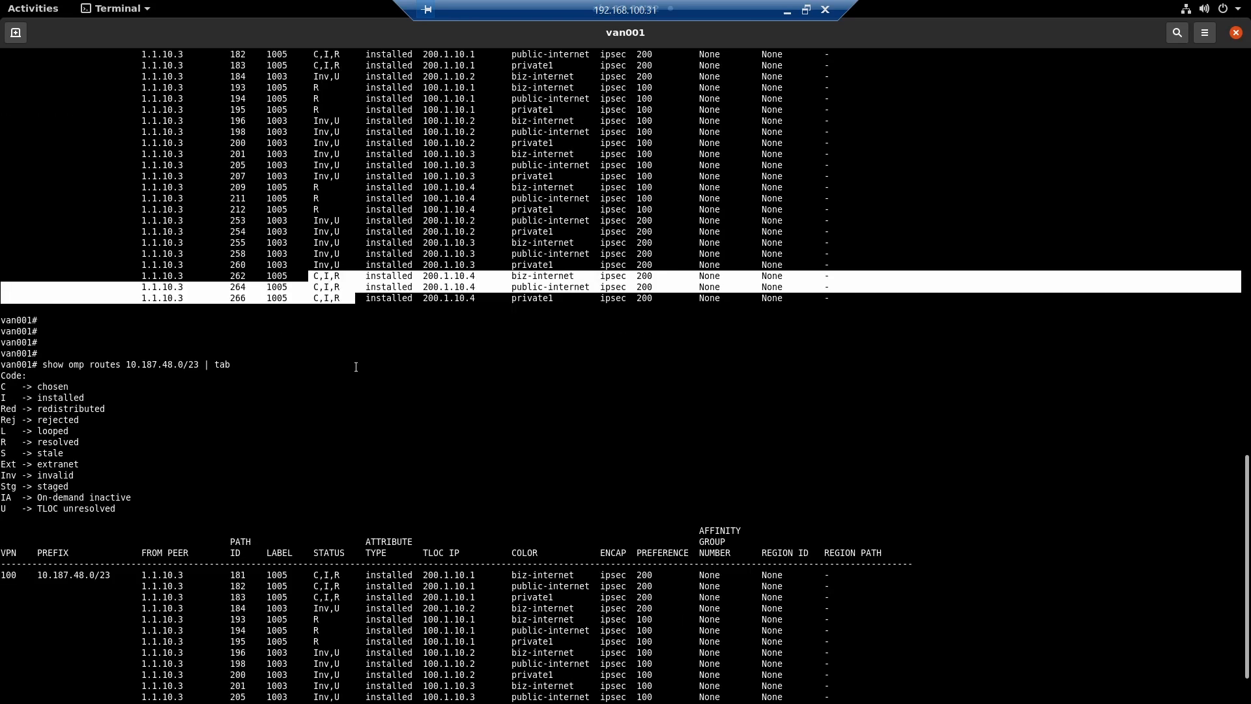
drag(300, 509, 355, 526)
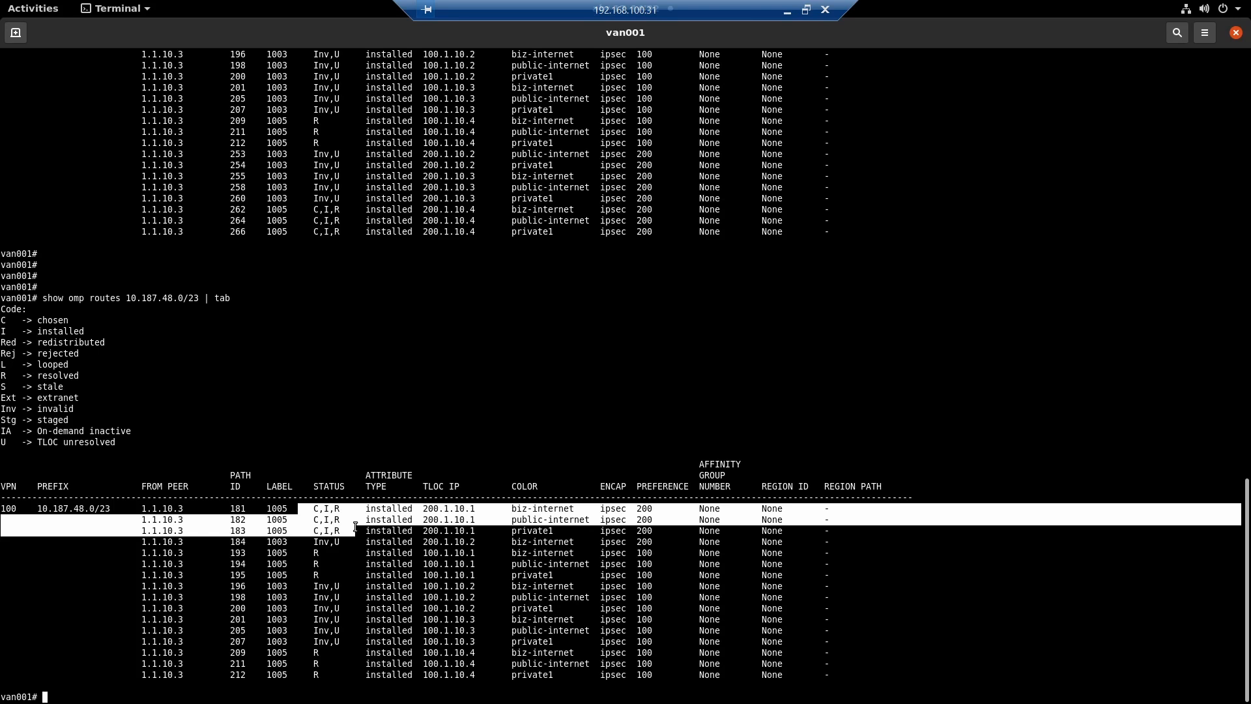
drag(631, 519, 694, 653)
drag(667, 187, 600, 109)
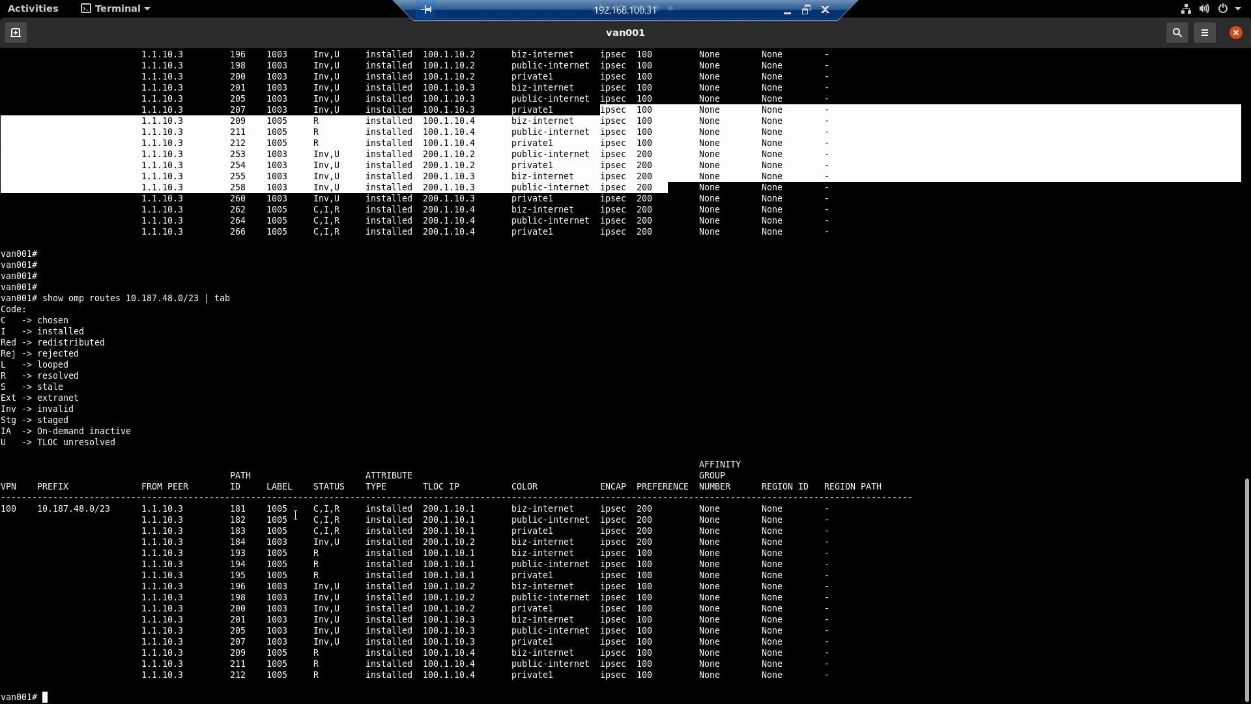
drag(297, 512, 361, 531)
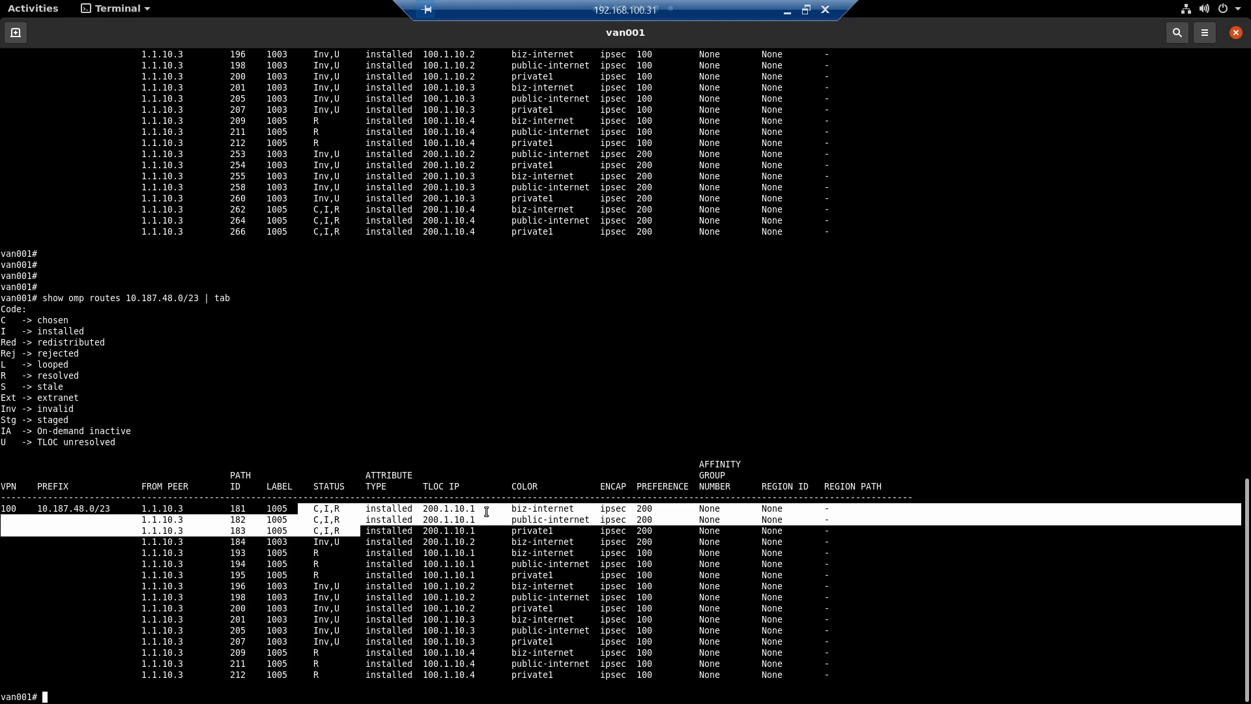
- Switch to the Cisco SD-WAN manager, show the monitored devices and examine the hostname, model and system IP of vEdge02-SILU
key(alt+Tab)
click(31, 108)
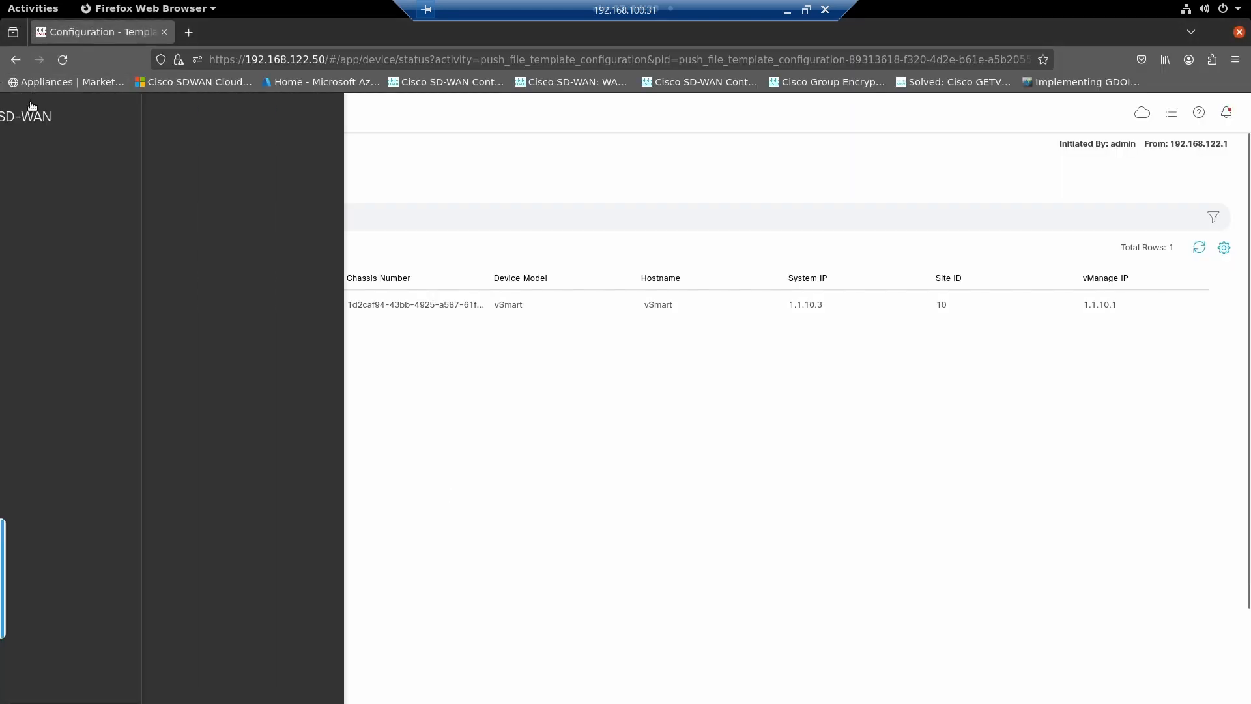
mouse_move(84, 169)
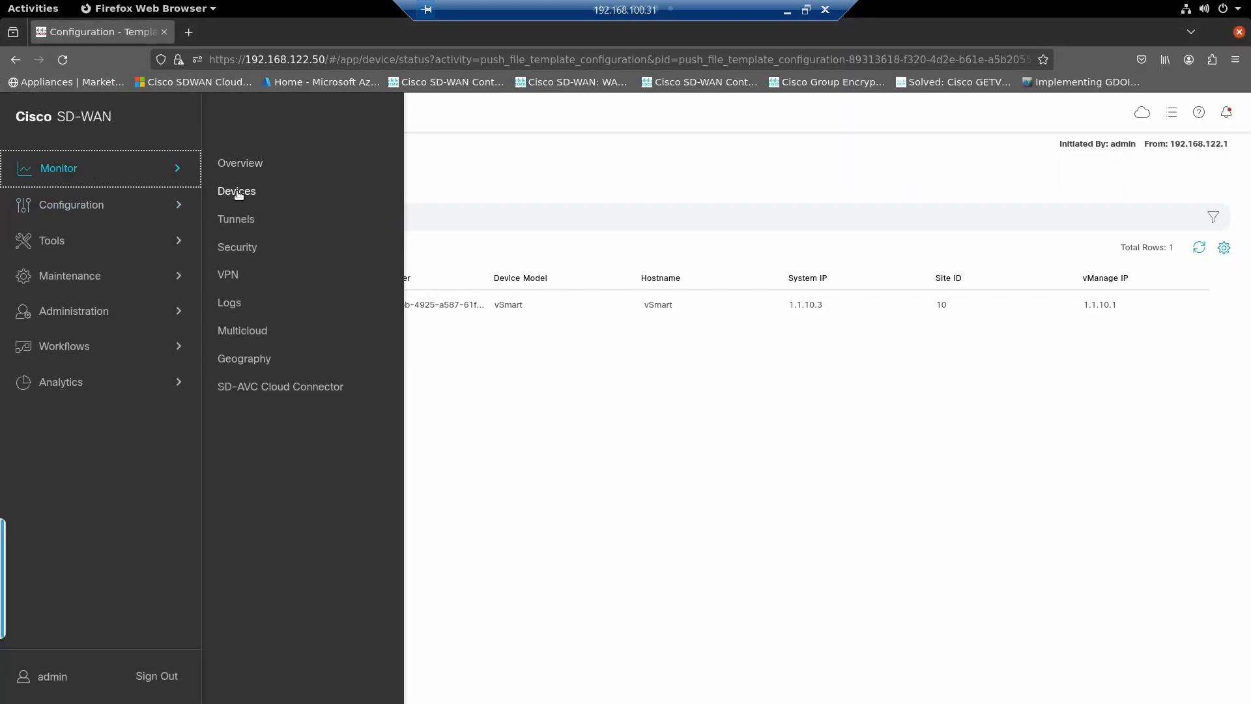
click(240, 191)
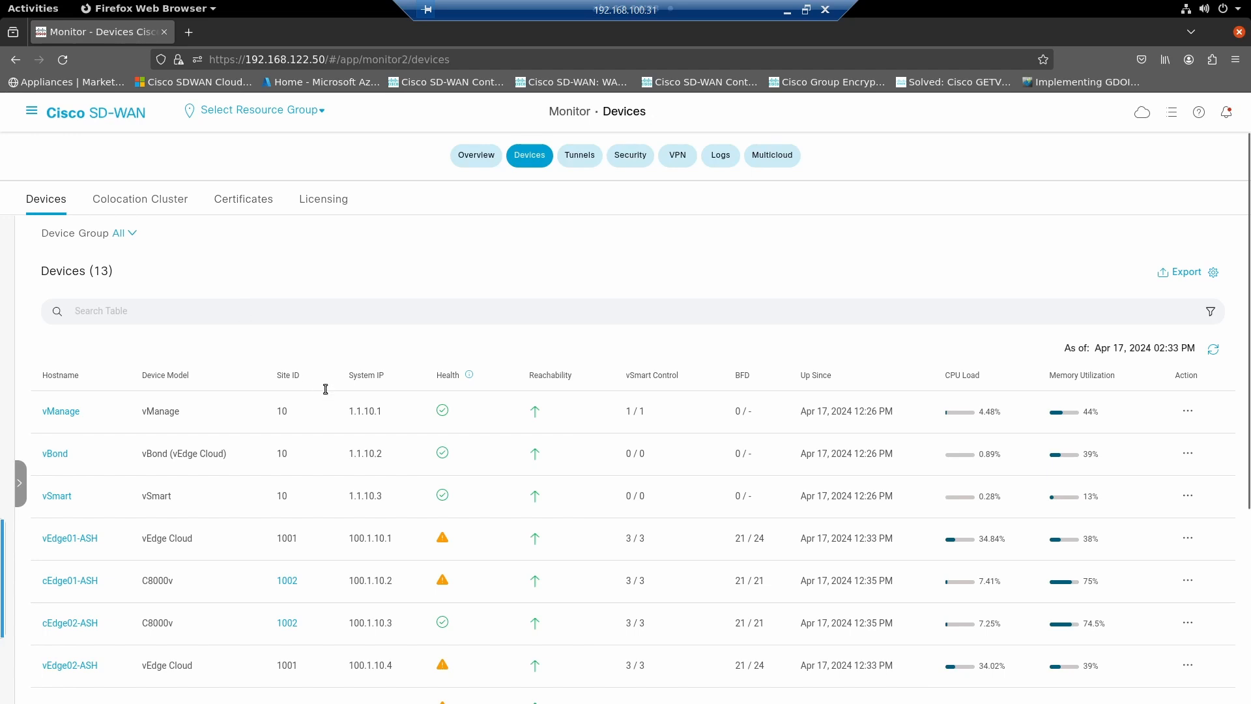
key(alt+Tab)
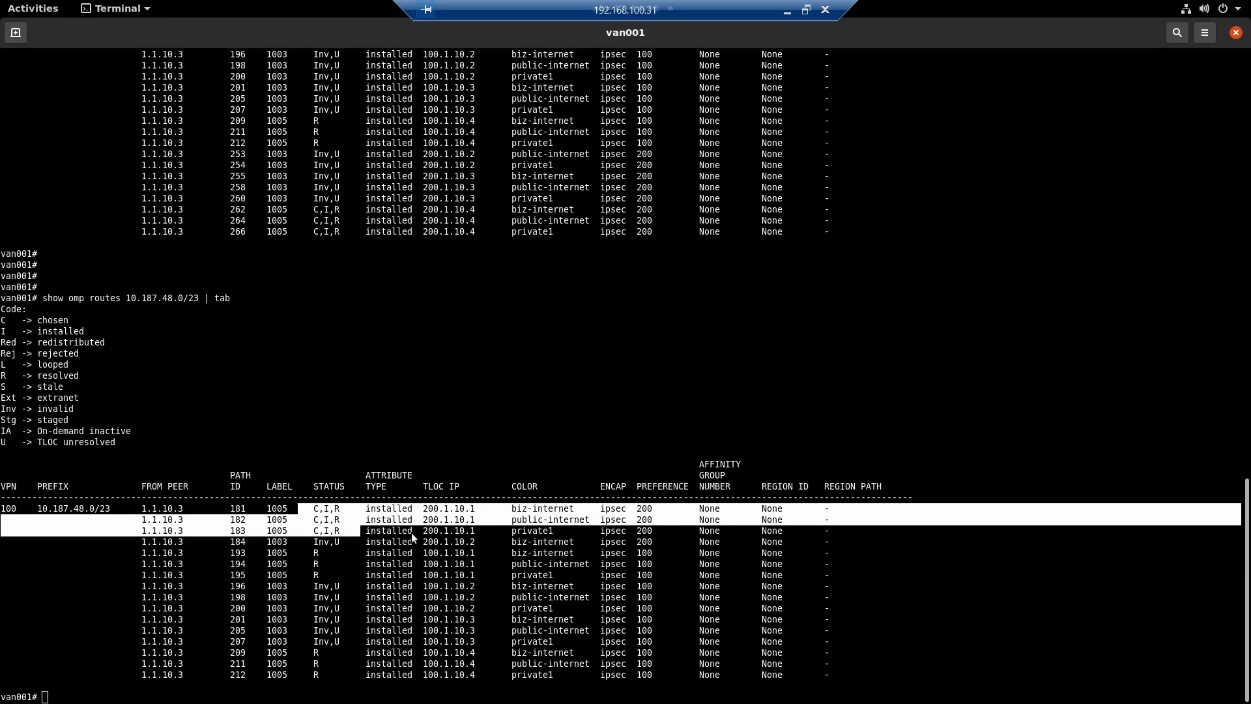
key(alt+Tab)
scroll(413, 507, down, 3)
scroll(412, 507, down, 3)
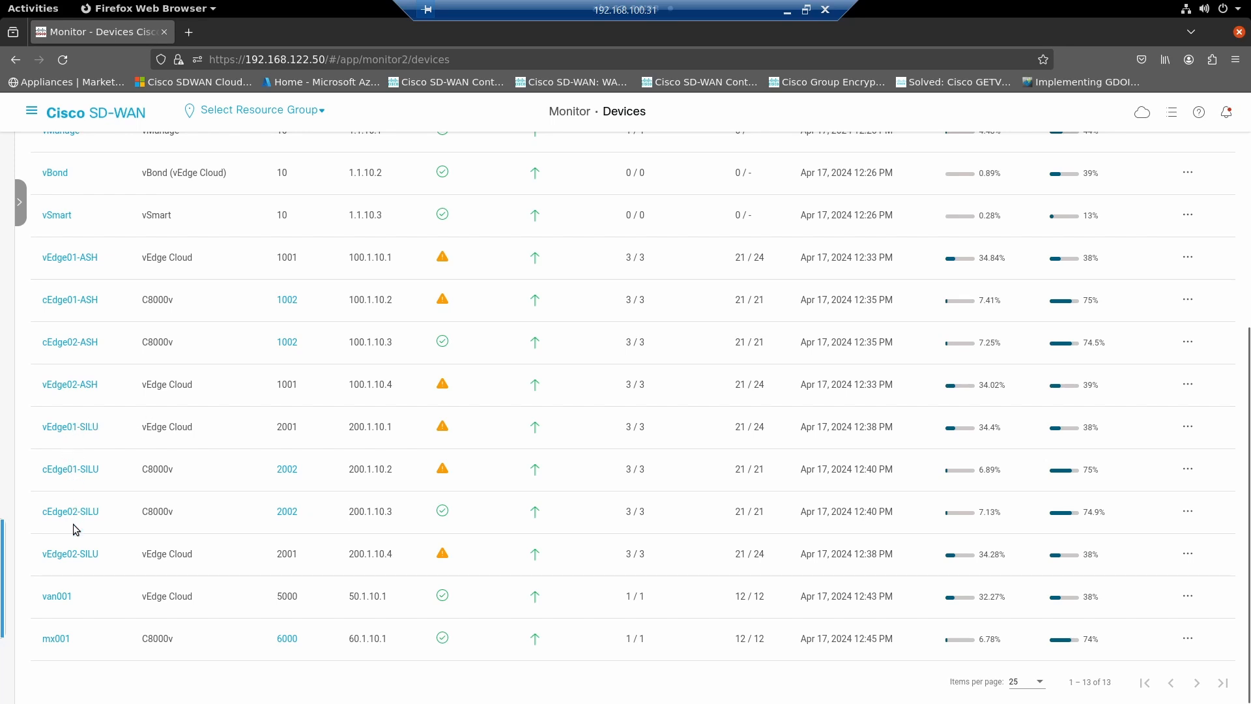
drag(103, 560, 34, 562)
click(164, 554)
double_click(164, 553)
drag(396, 559, 355, 565)
- Switch to the van001 terminal and compare the TLOC IPs of the 10.187.48.0/23 paths in both outputs, checking the 200.1.10.4 entries
key(alt+Tab)
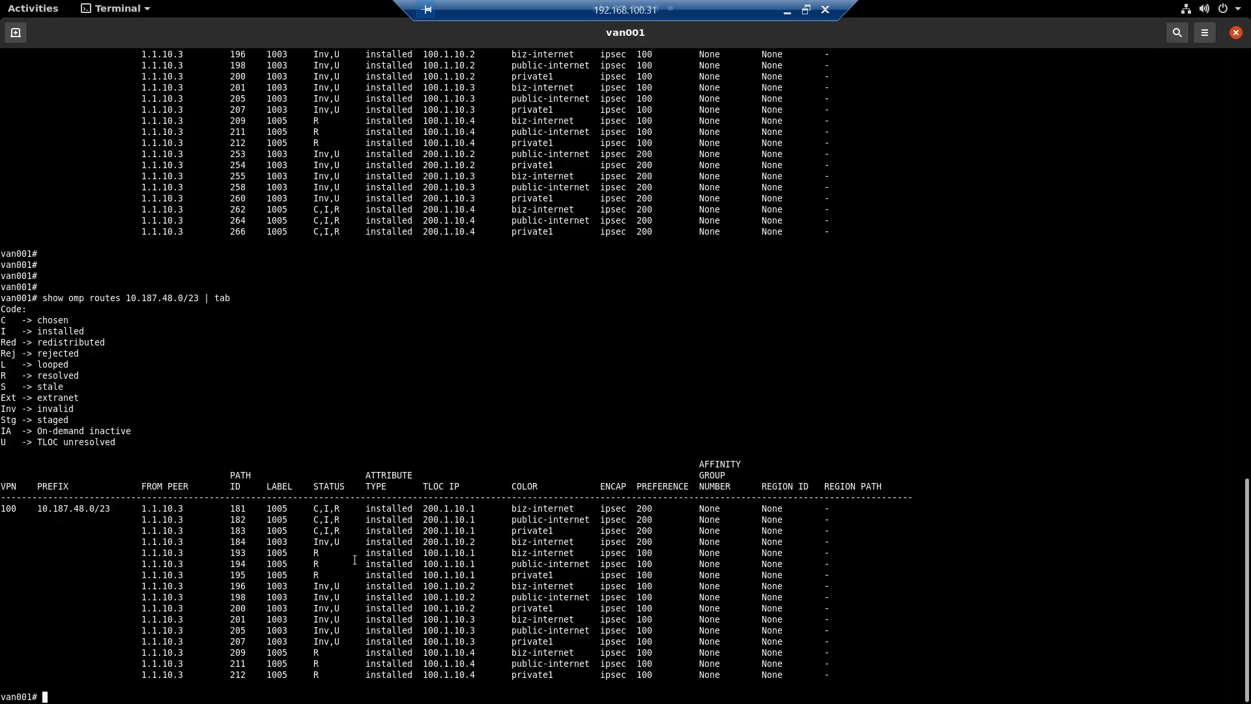
drag(445, 519, 483, 666)
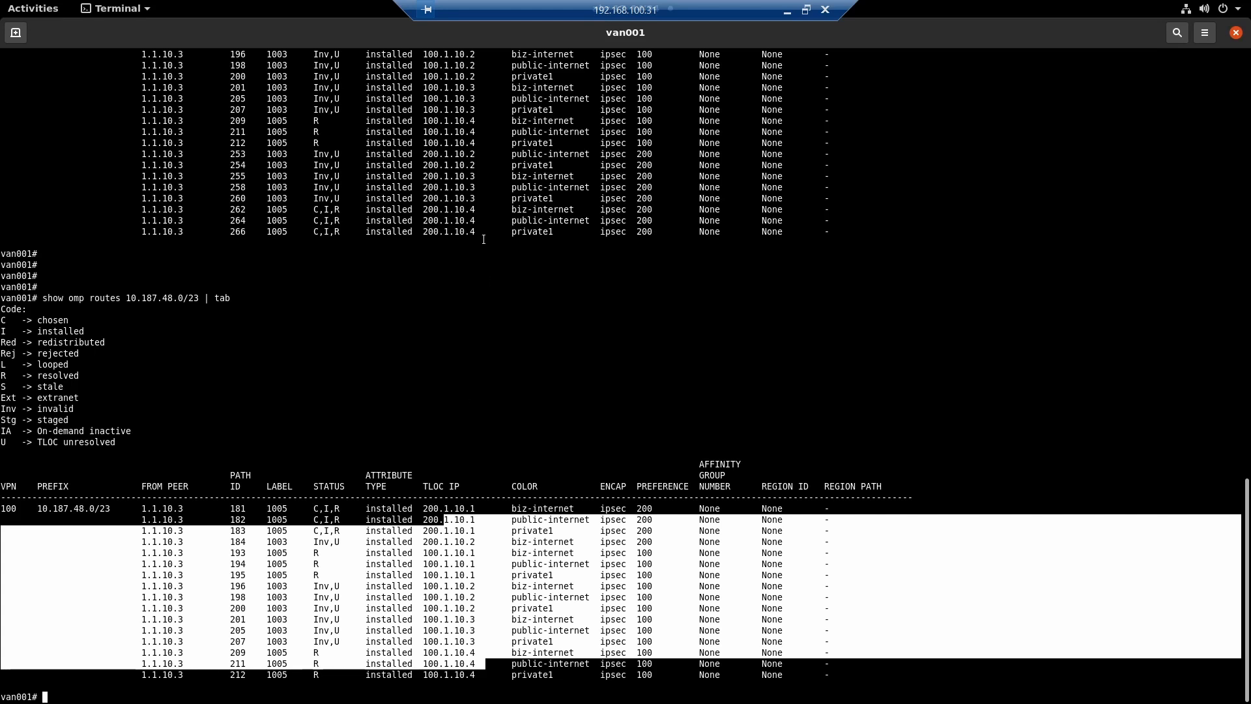
drag(483, 243, 382, 207)
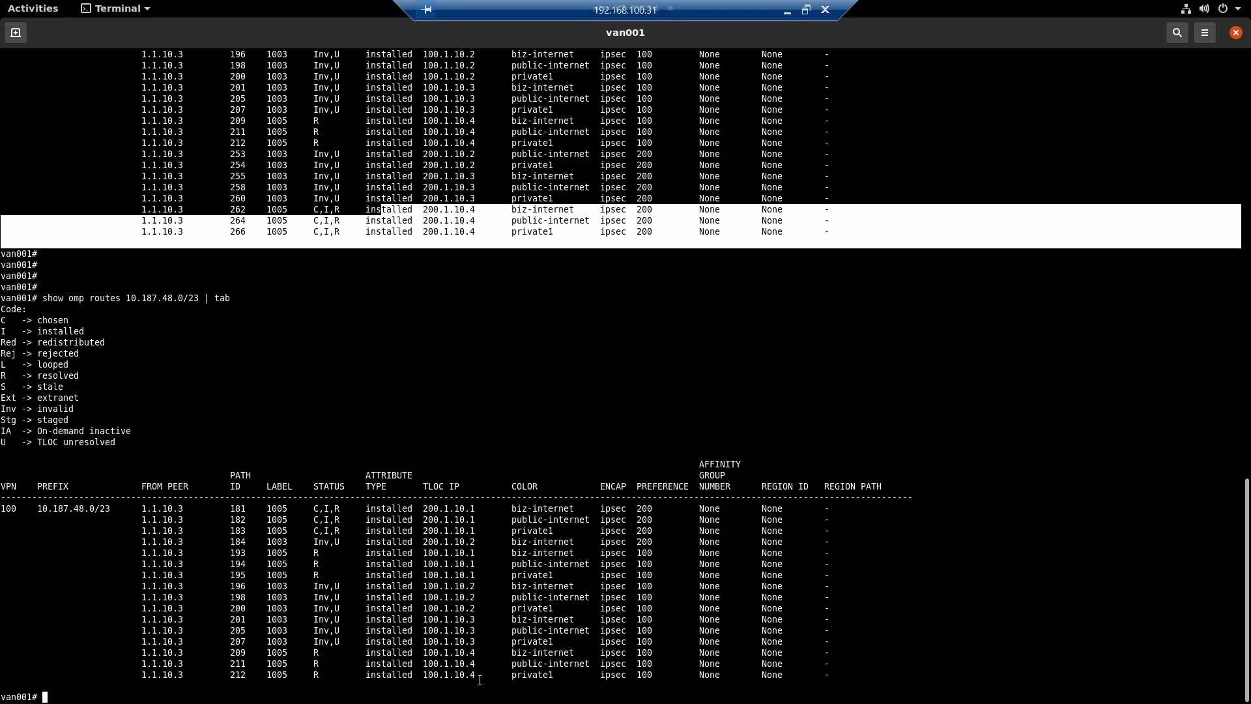
drag(483, 675, 367, 553)
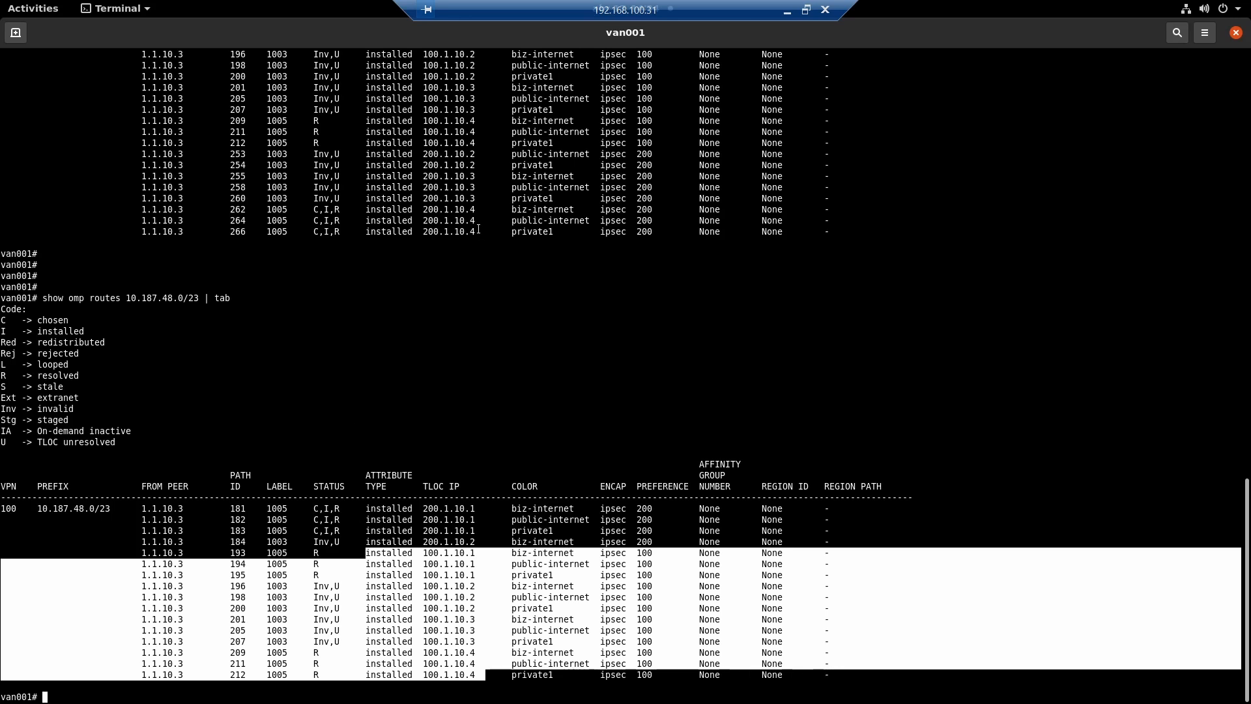
click(433, 236)
double_click(433, 237)
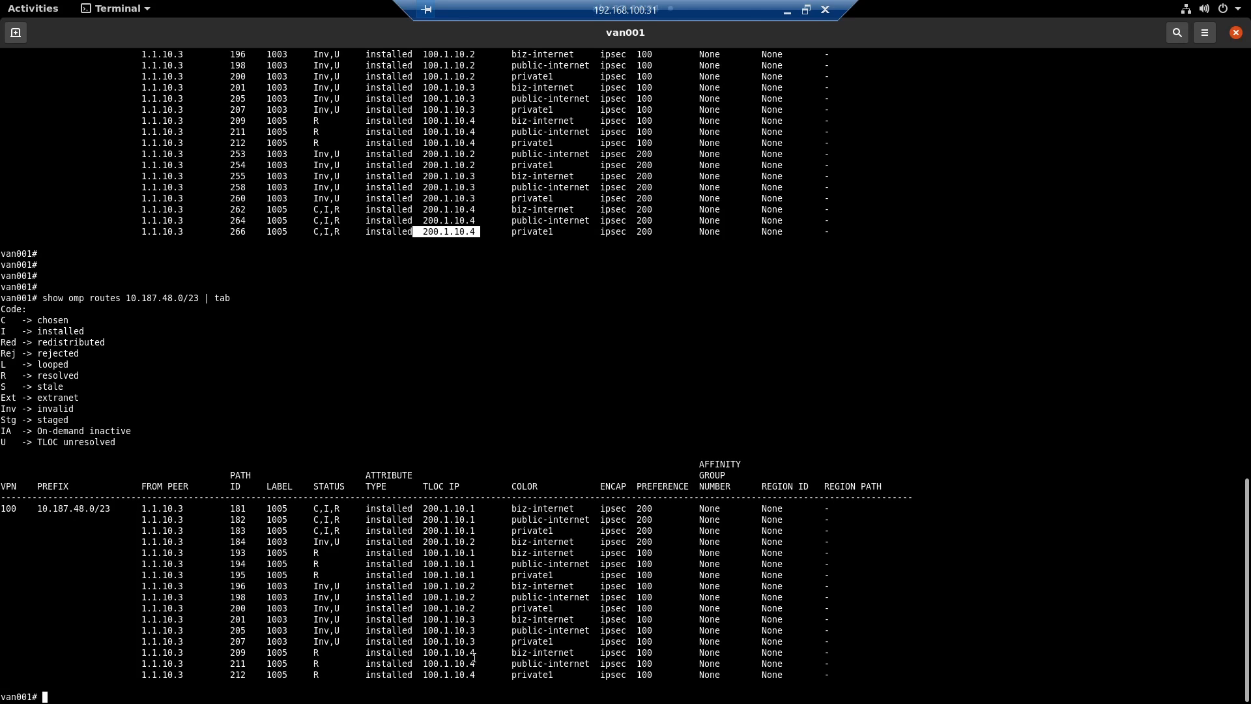
drag(483, 678, 424, 515)
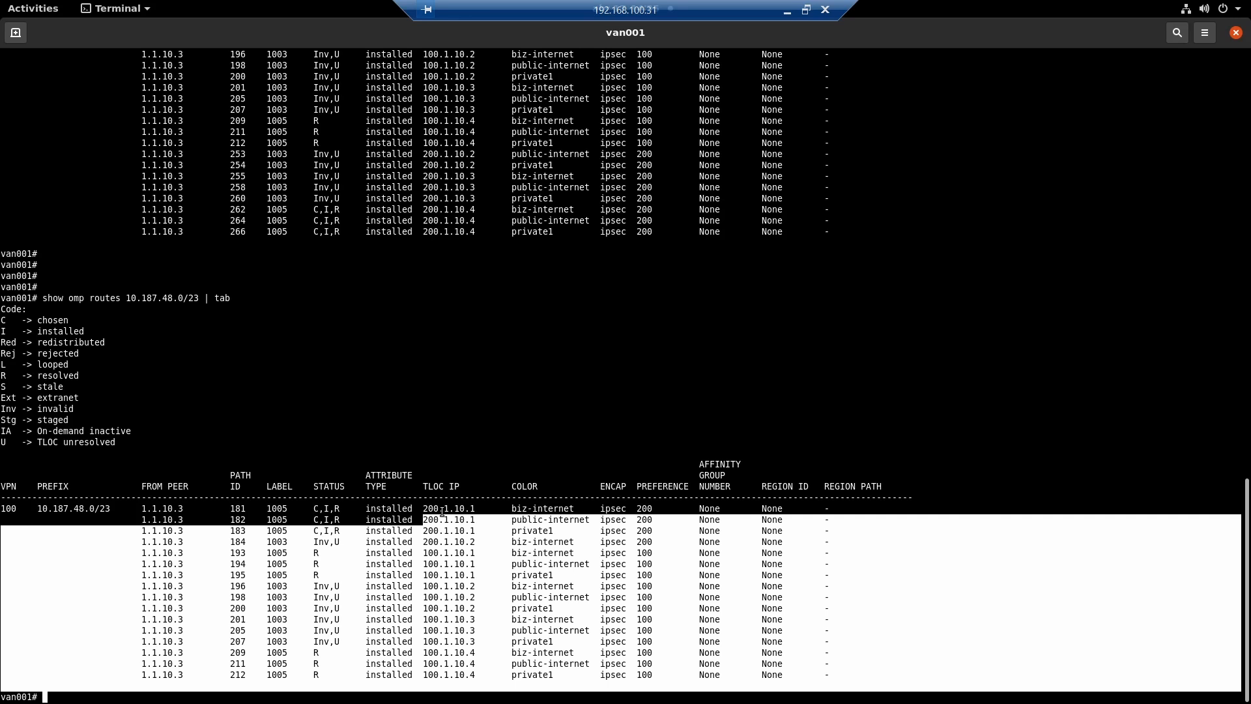
drag(424, 499, 480, 676)
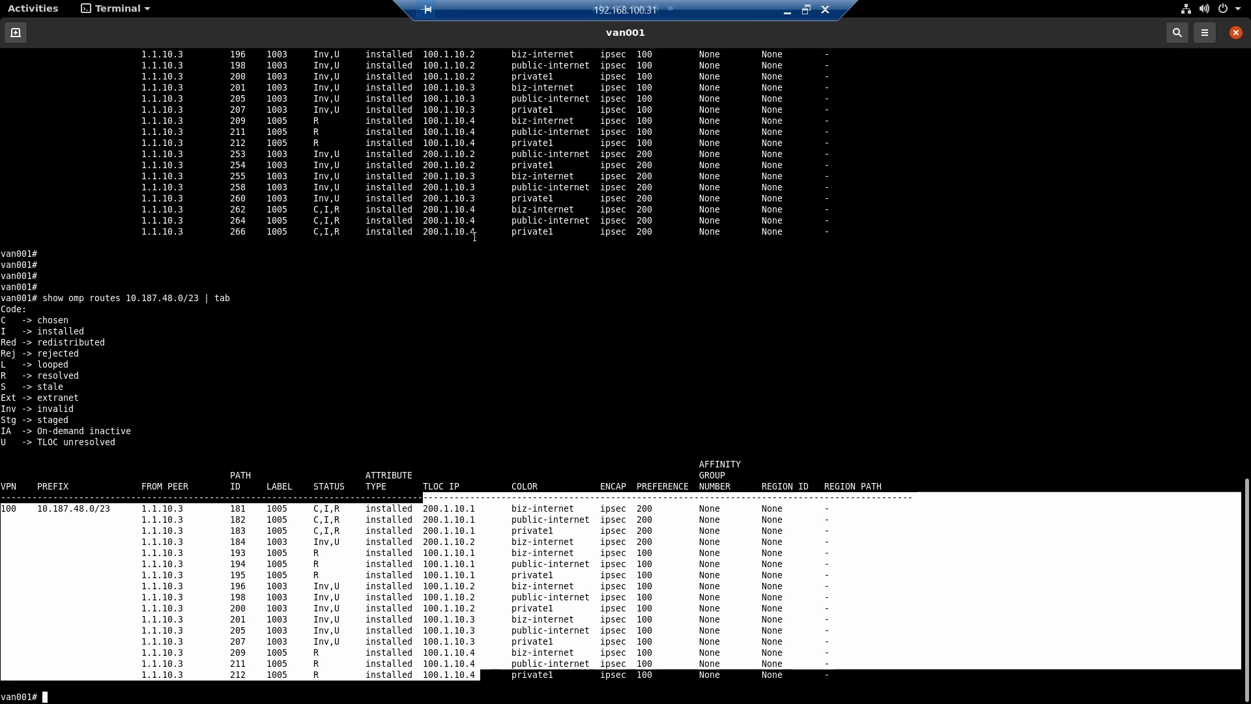
click(474, 603)
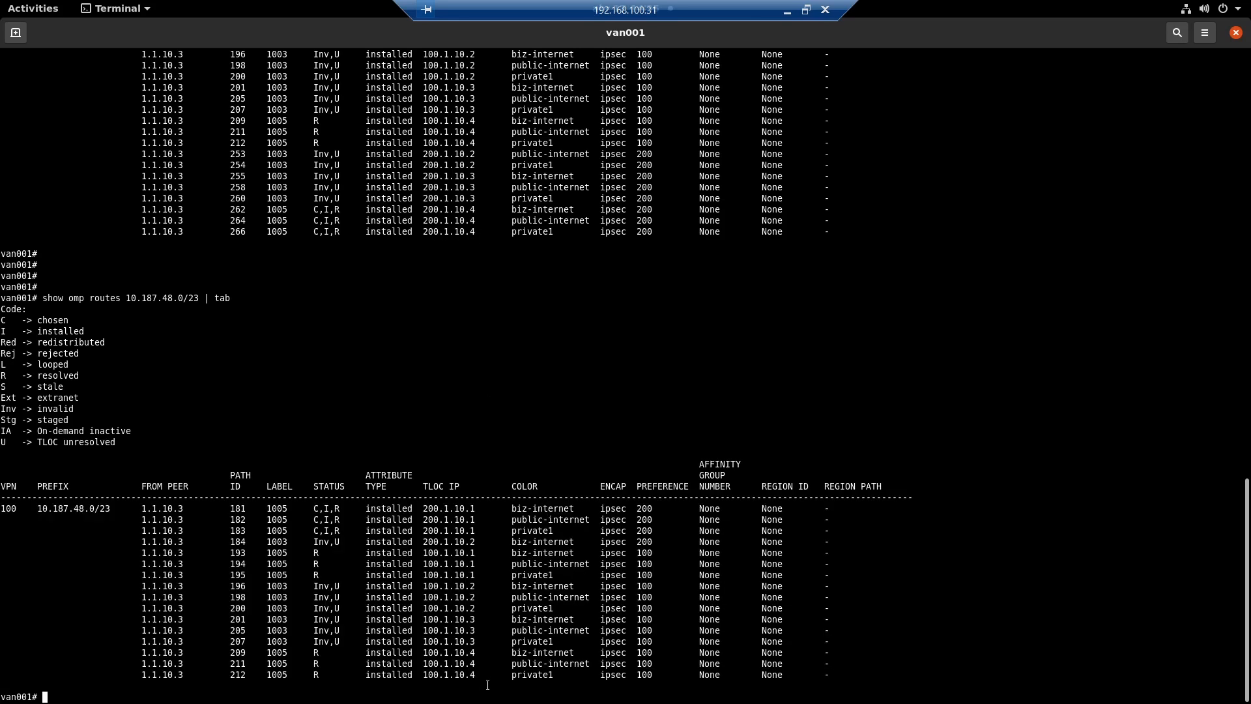
drag(487, 685, 388, 566)
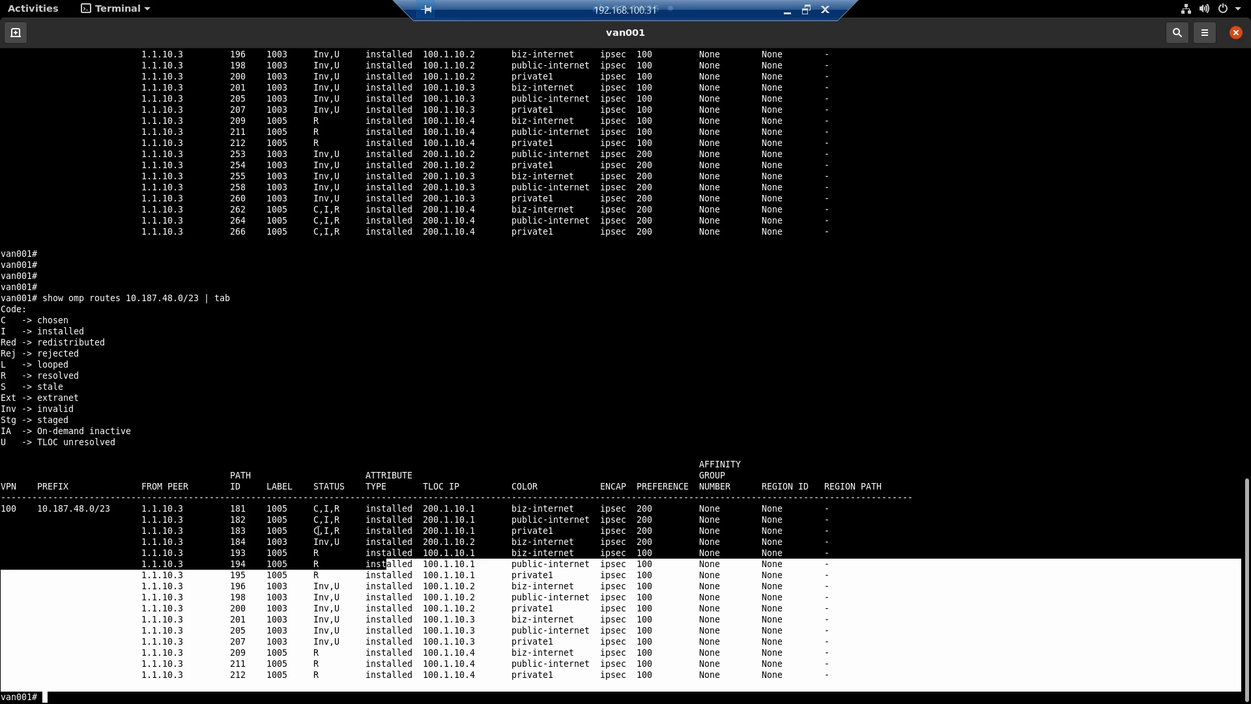
- Examine the 100.1.10.2 and 100.1.10.3 paths and the preference of the 200.1.10.1 private1 path in the latest output
drag(290, 584, 465, 630)
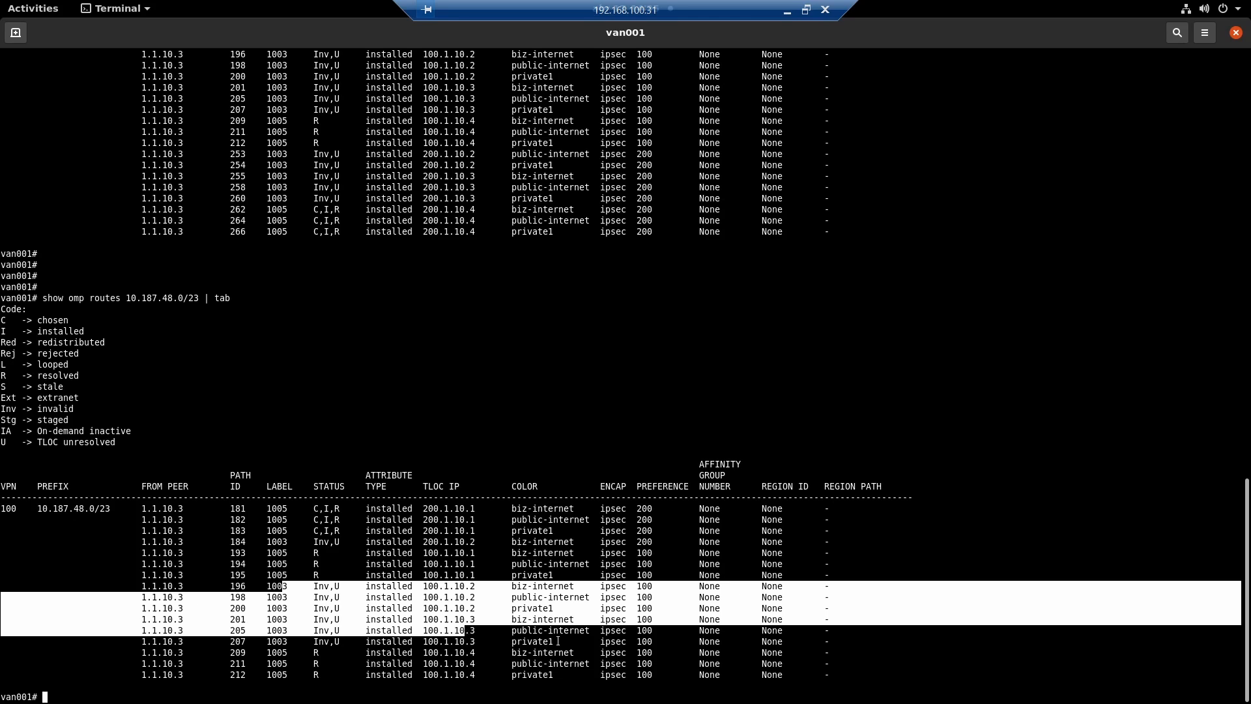
drag(621, 531, 700, 532)
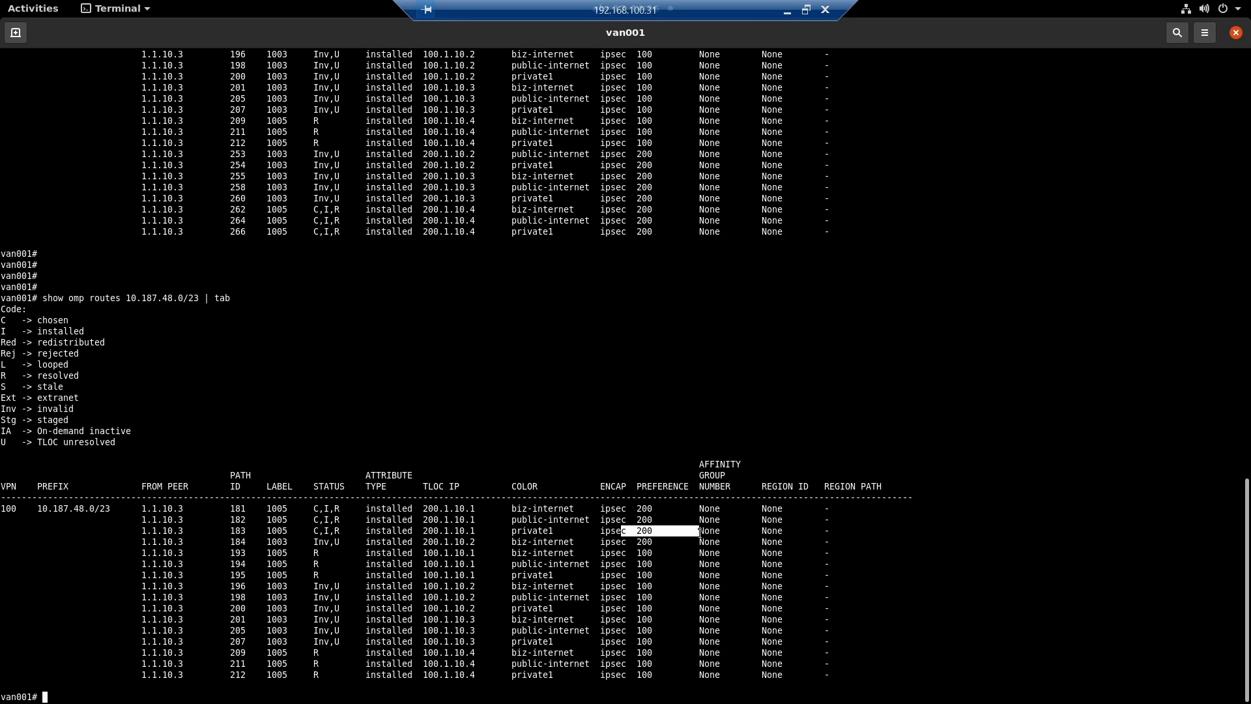
- Switch to the Cisco SD-WAN manager and show the centralized policy topologies in the policy configuration
key(alt+Tab)
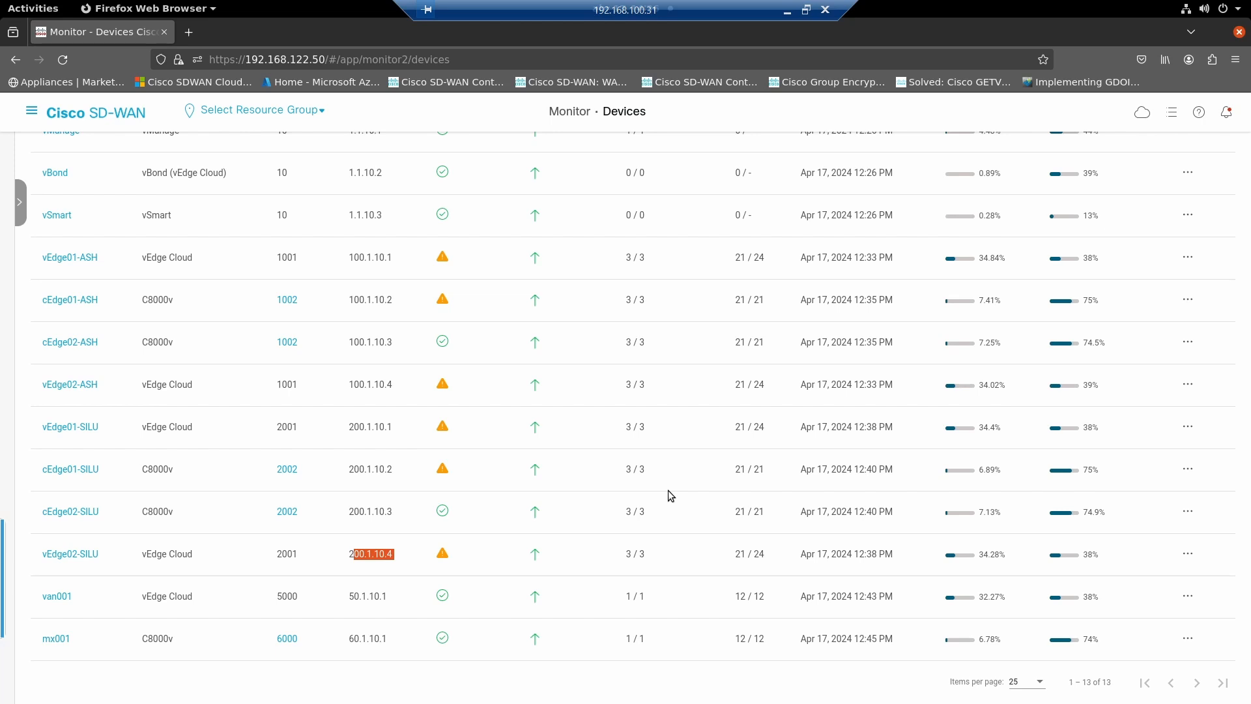
click(30, 111)
click(83, 212)
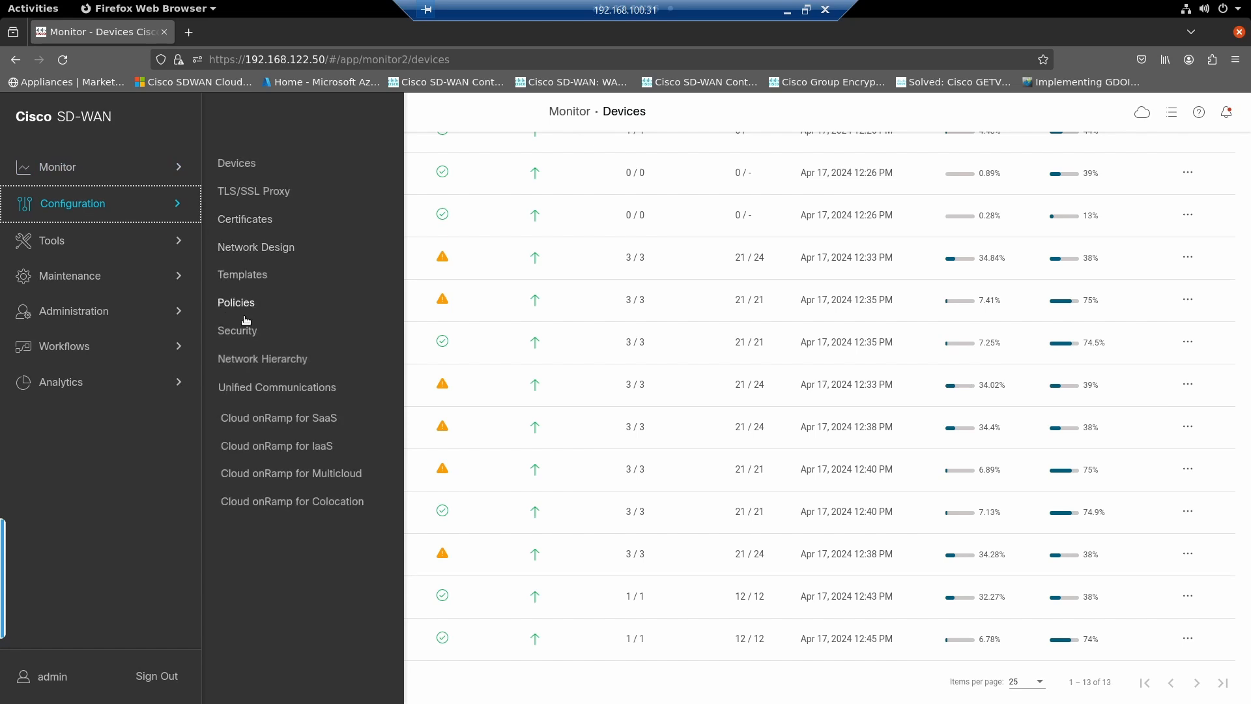
click(249, 306)
click(1124, 161)
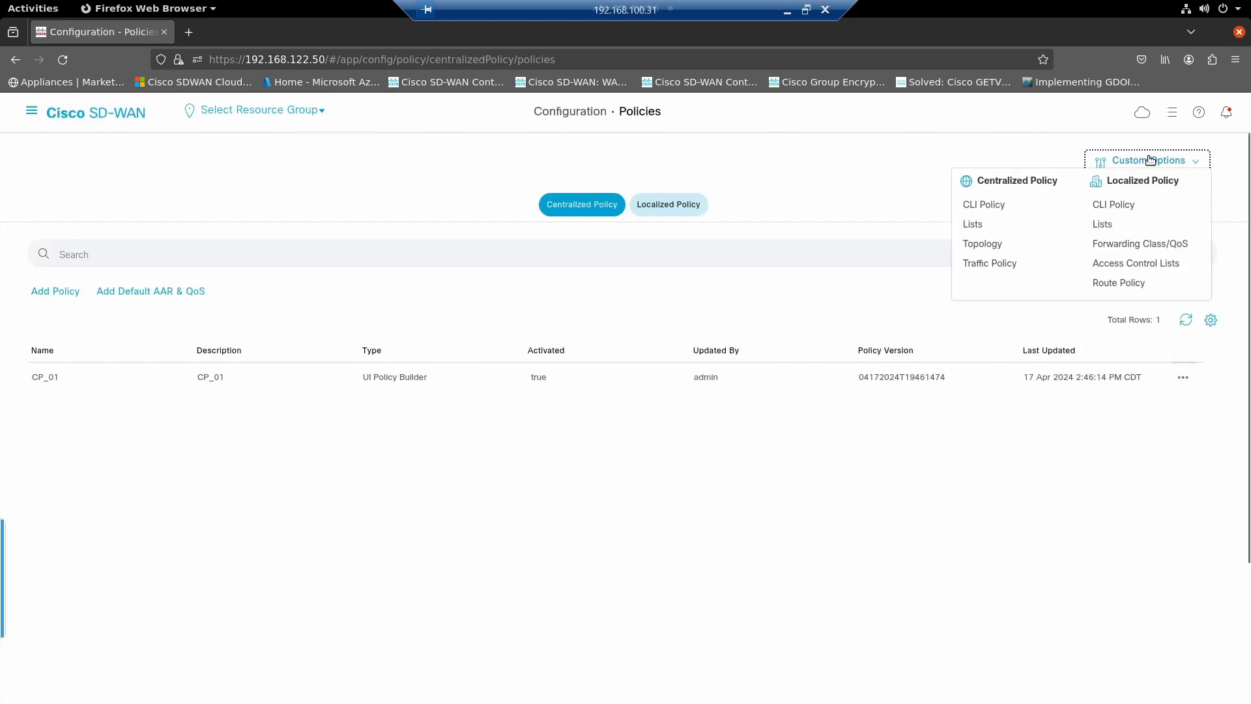
click(984, 245)
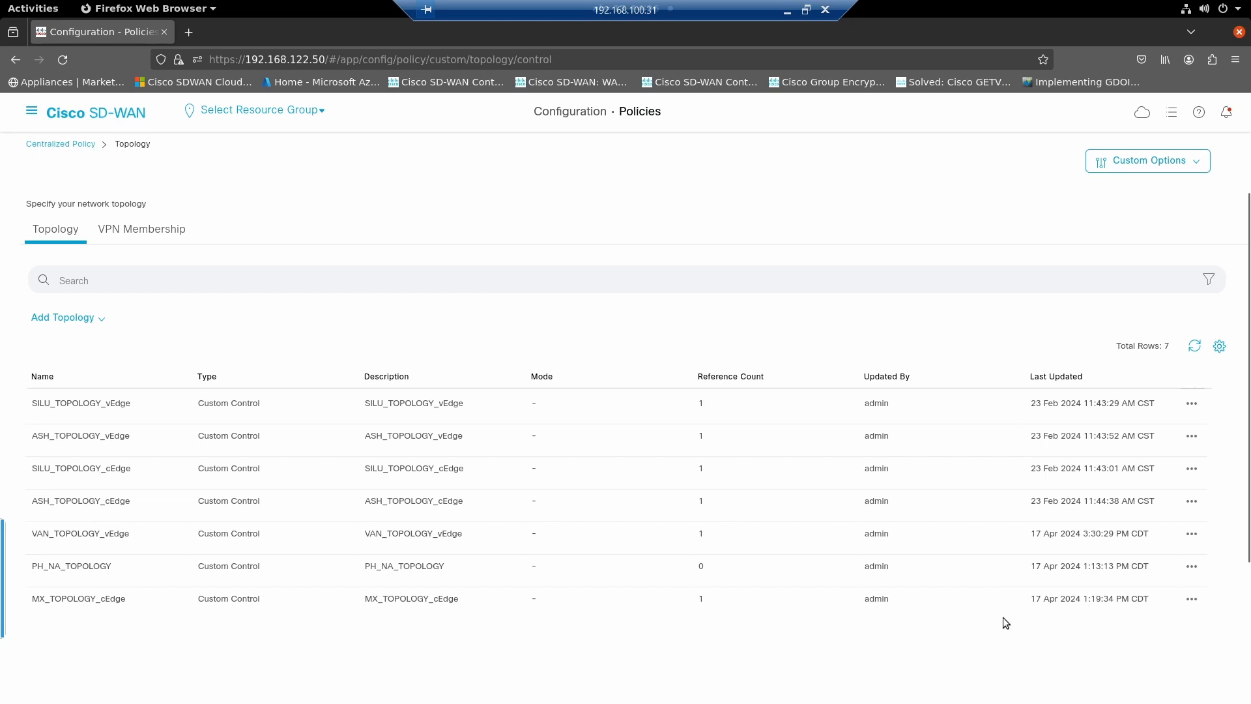
- Open MX_TOPOLOGY_cEdge for editing, examine its TLOC rules and leave without saving
click(1192, 599)
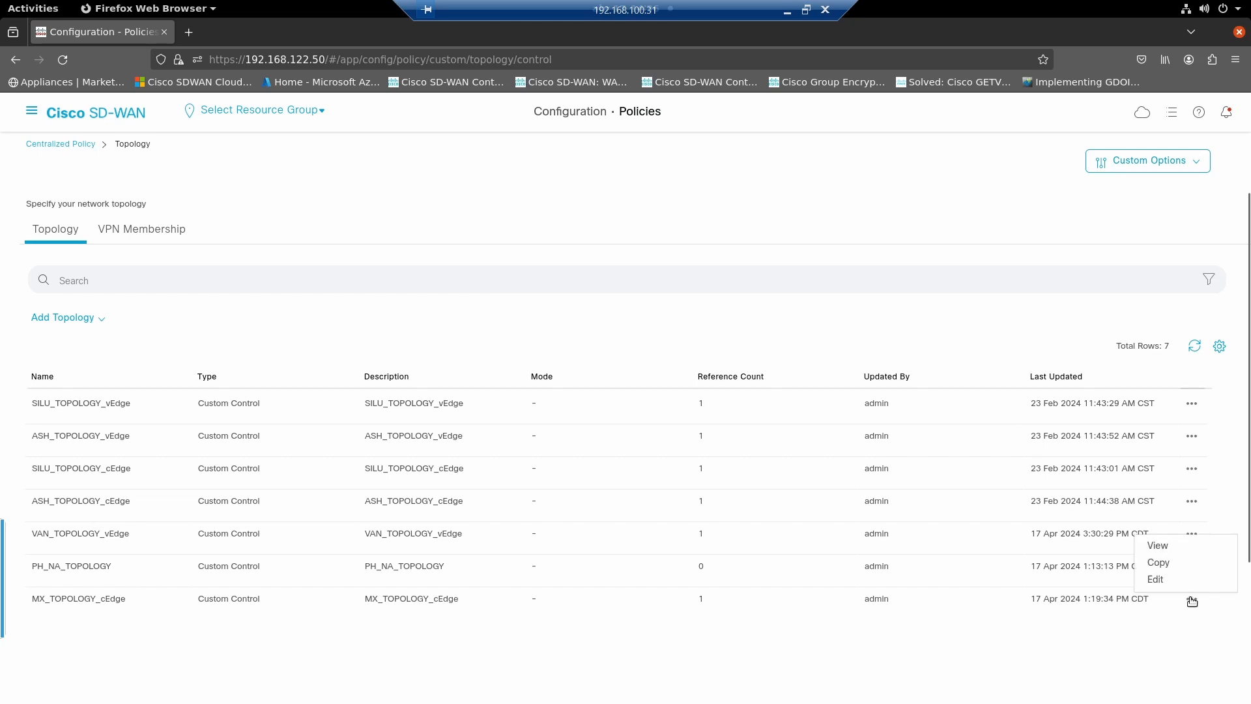
click(1156, 580)
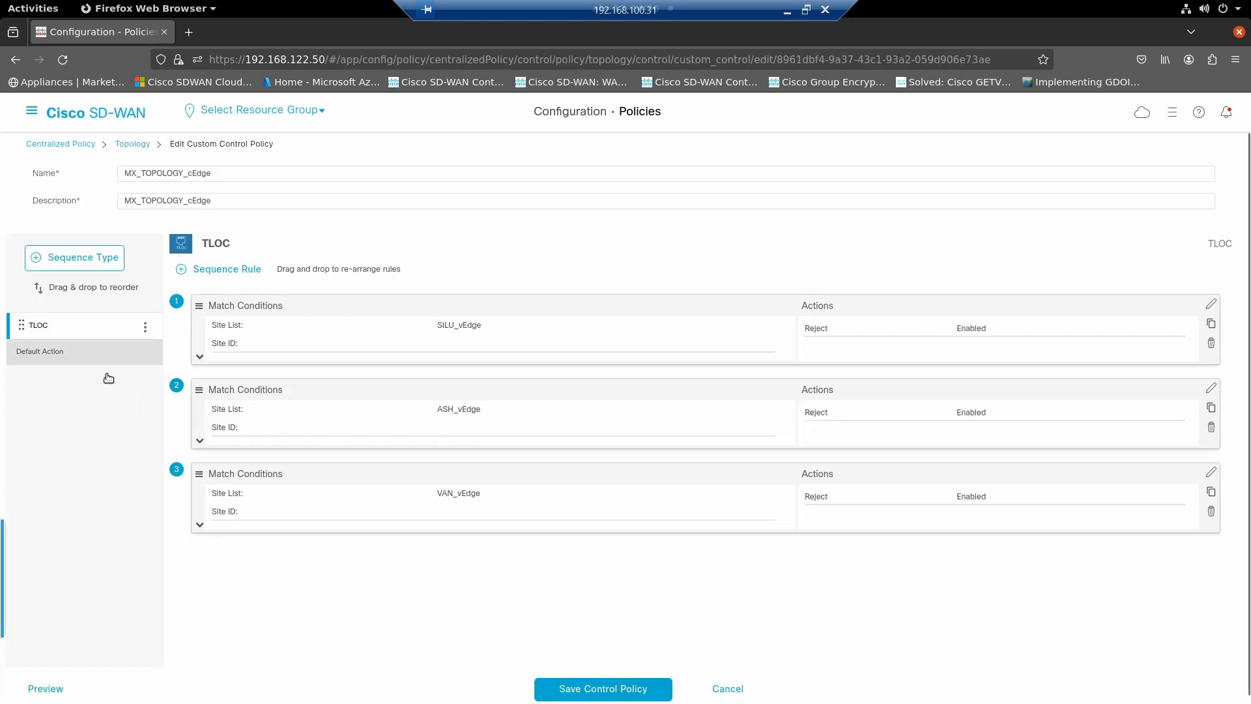
click(733, 690)
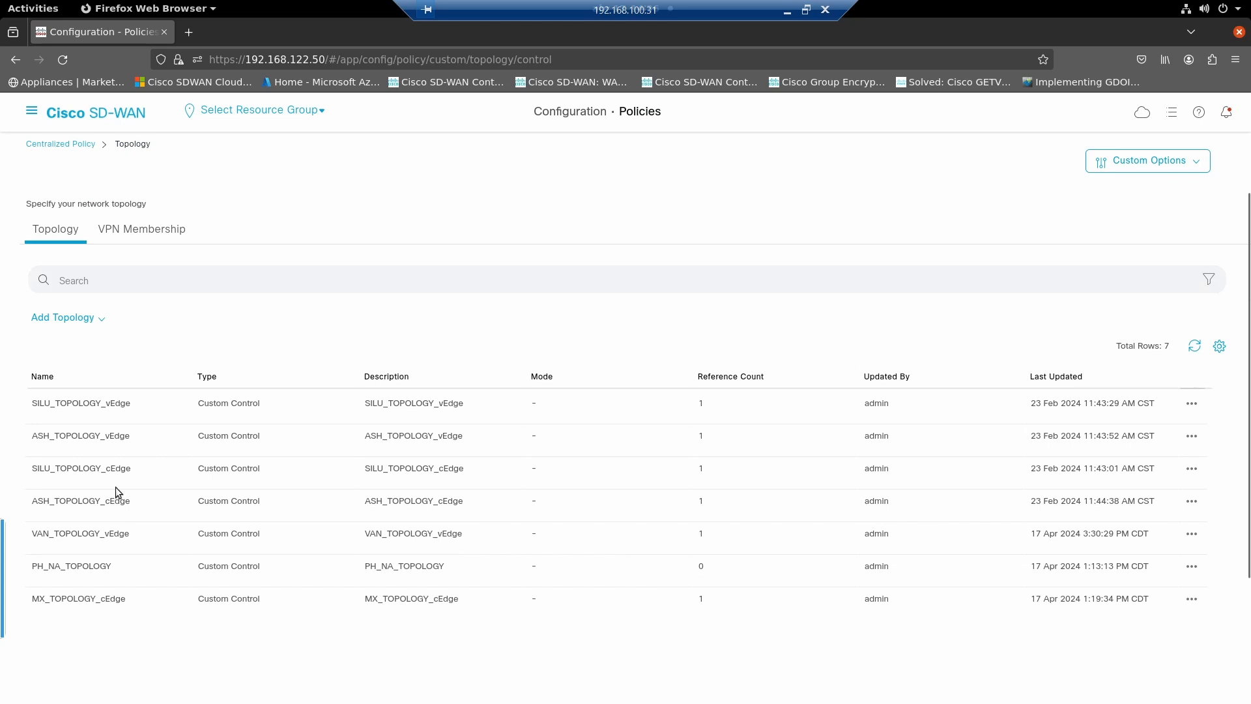
- Open VAN_TOPOLOGY_vEdge for editing, review the OMP tag and preference rules of its Route sequence and leave without saving
click(1190, 540)
click(1152, 602)
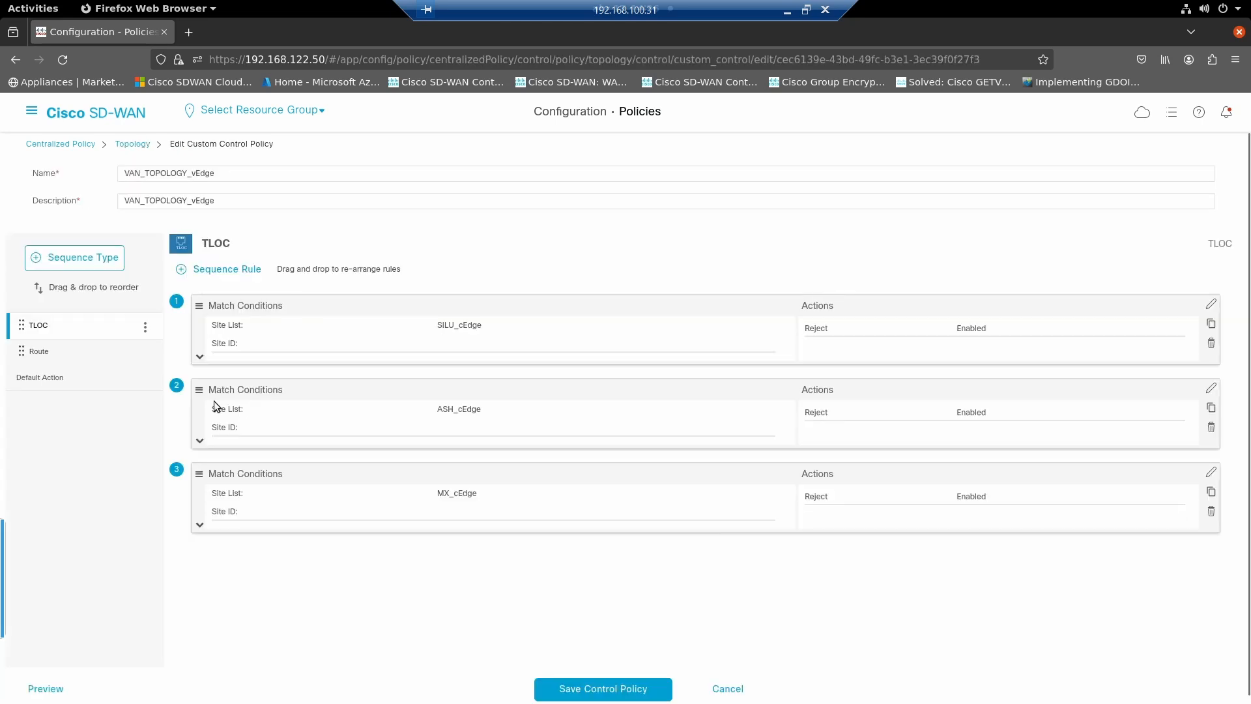
click(38, 351)
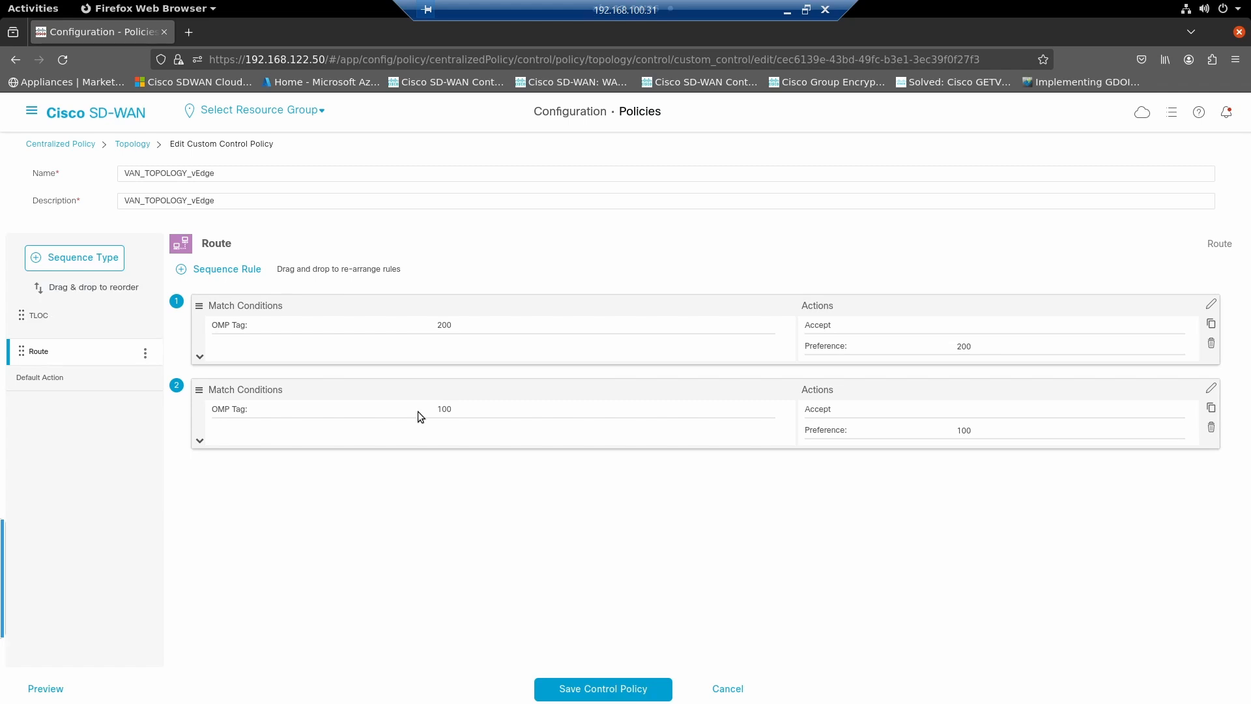
click(733, 689)
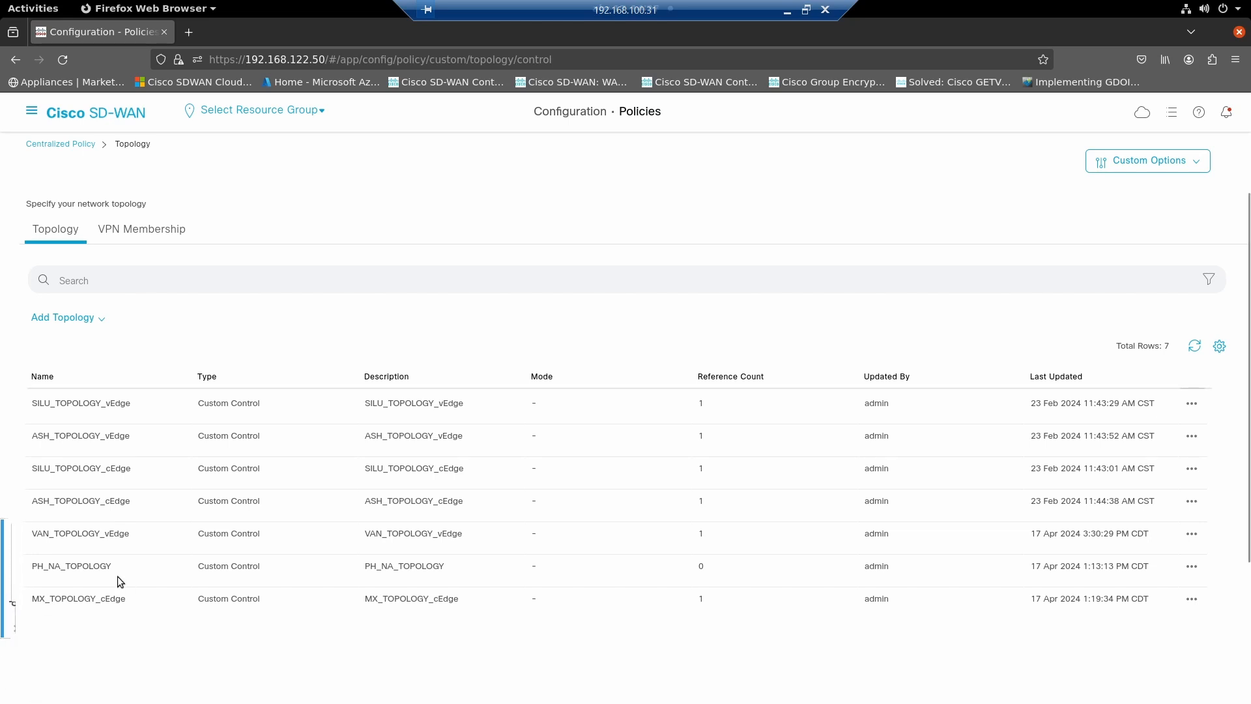
- Review the Route rules of PH_NA_TOPOLOGY without saving, and return to the list of centralized policies
drag(112, 564, 38, 566)
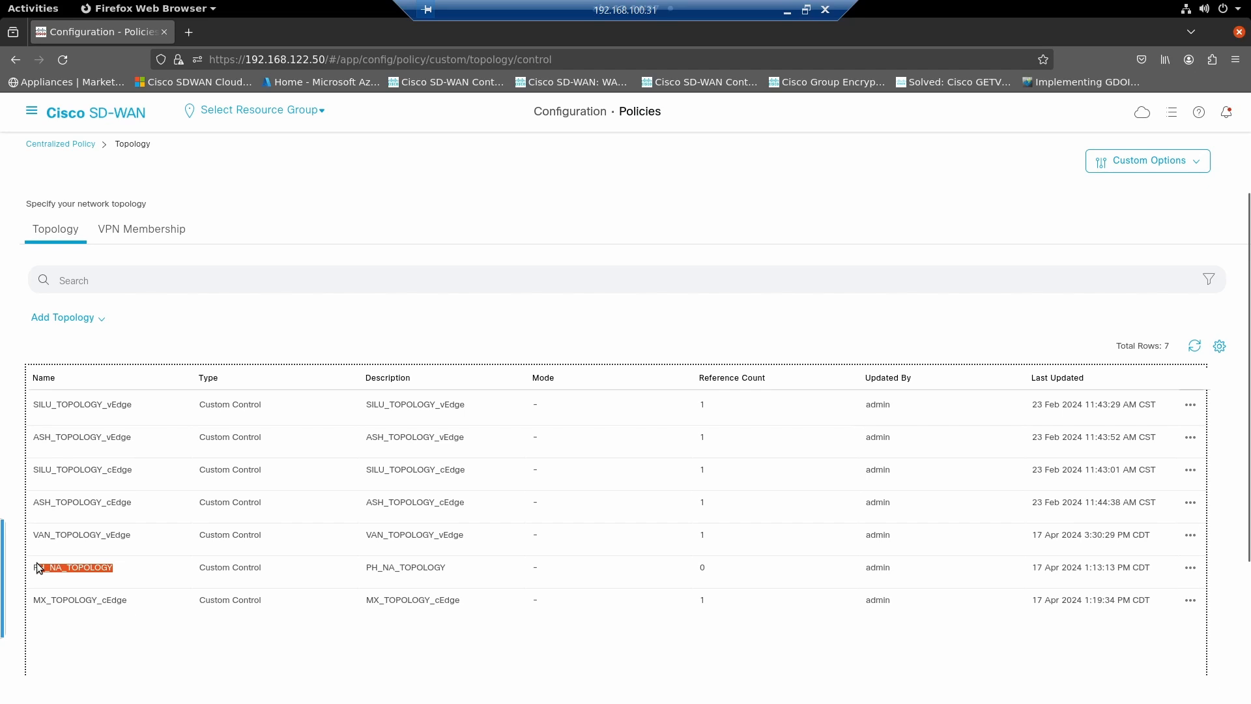
click(1189, 568)
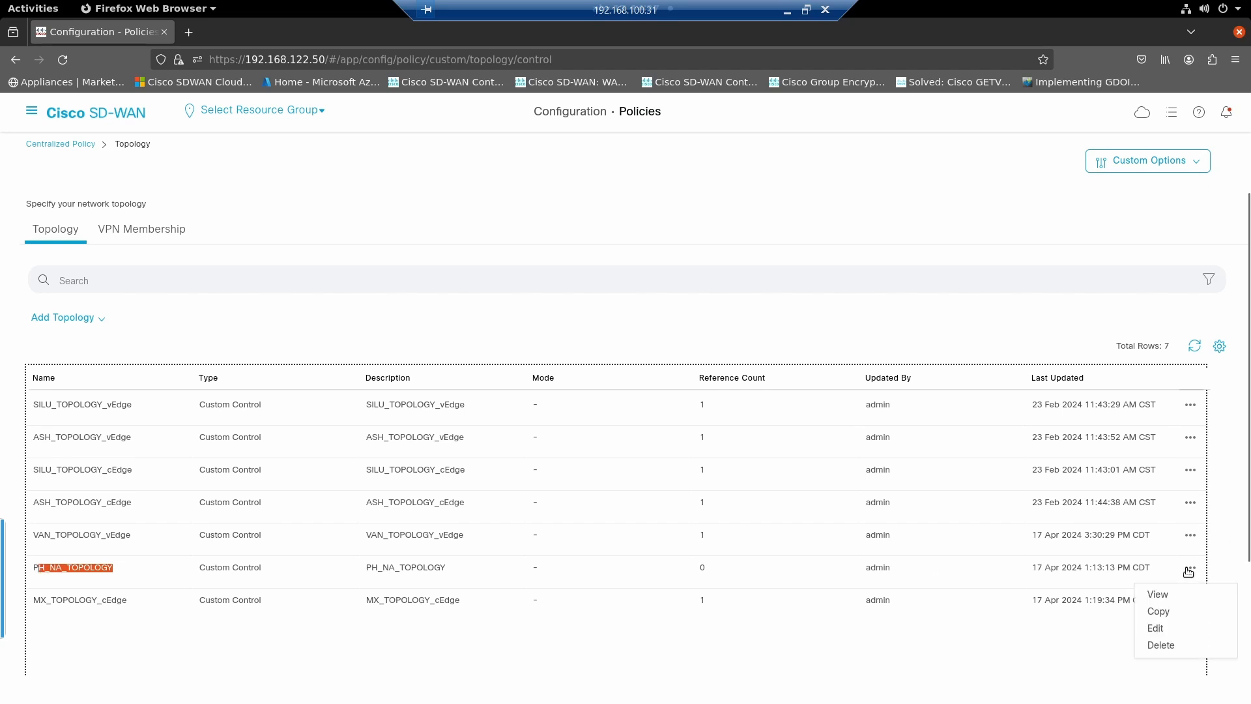
click(1154, 627)
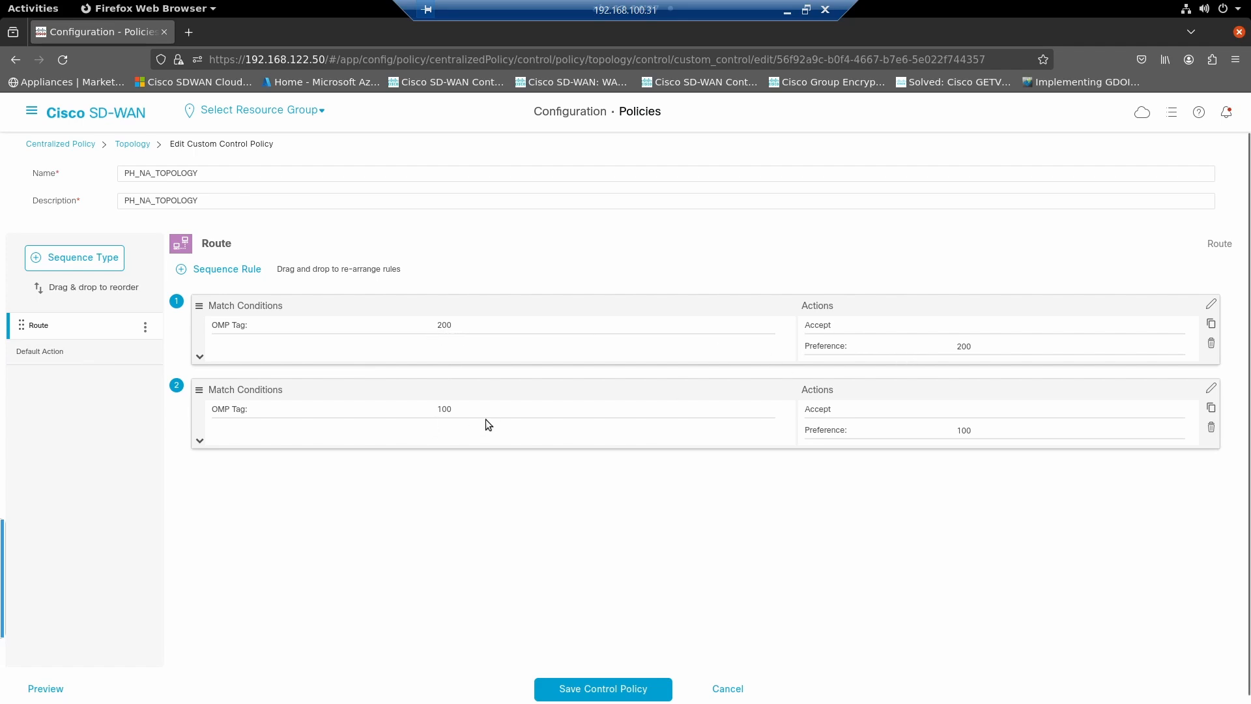
click(62, 352)
click(58, 320)
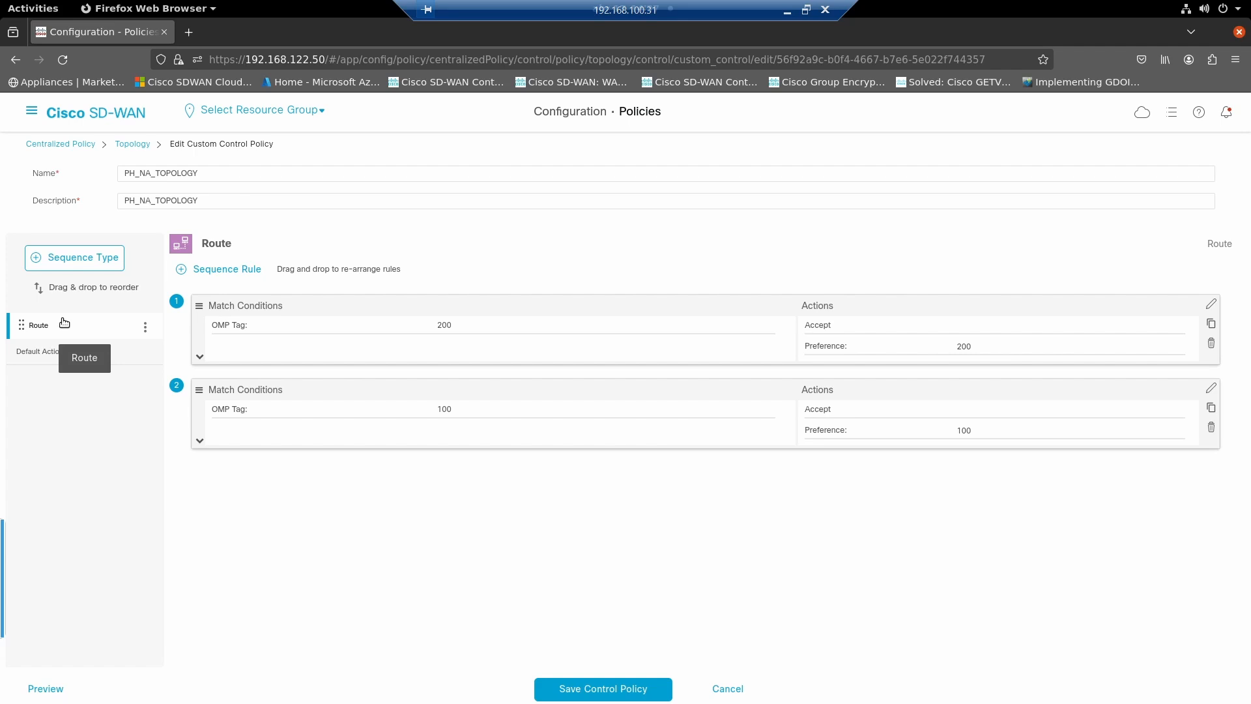
click(729, 691)
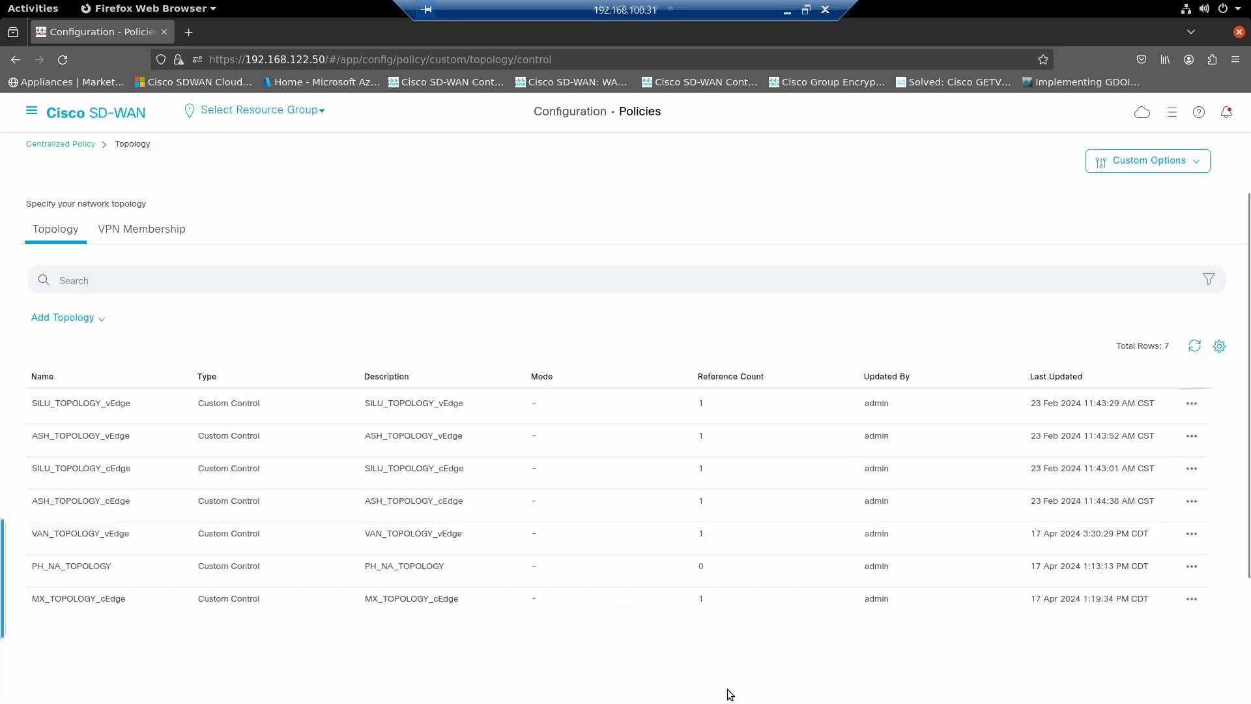
click(47, 147)
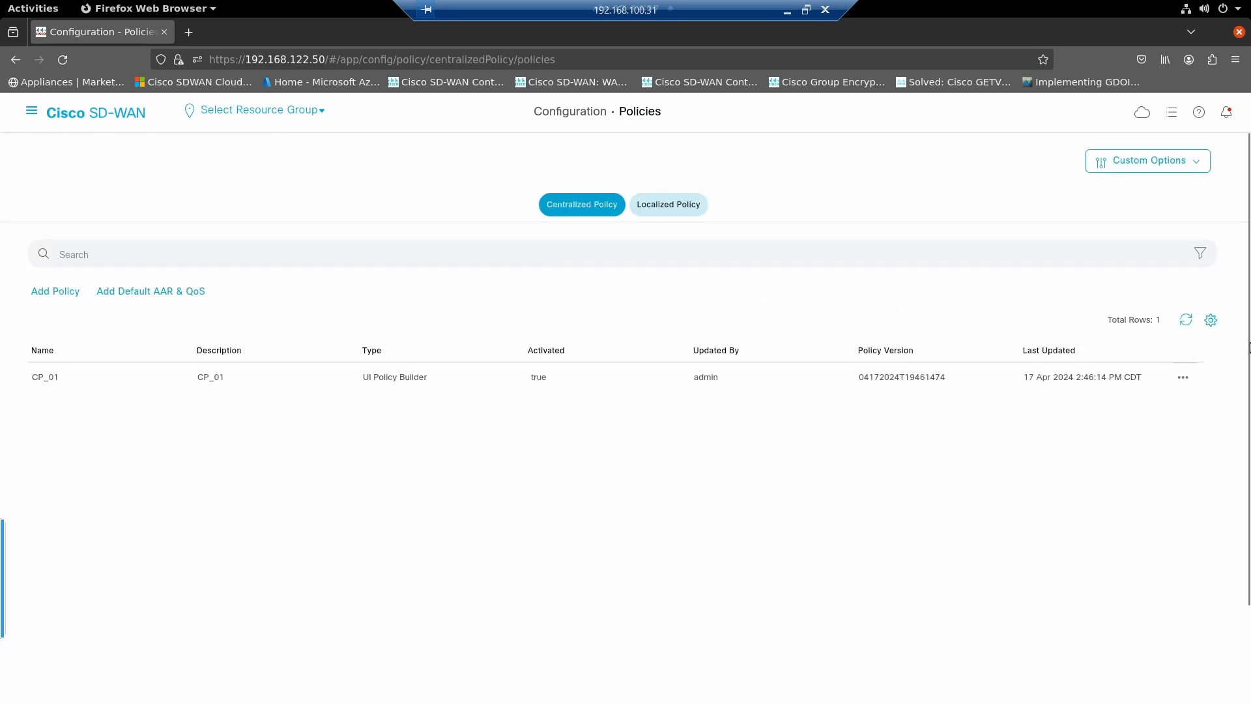
click(1183, 377)
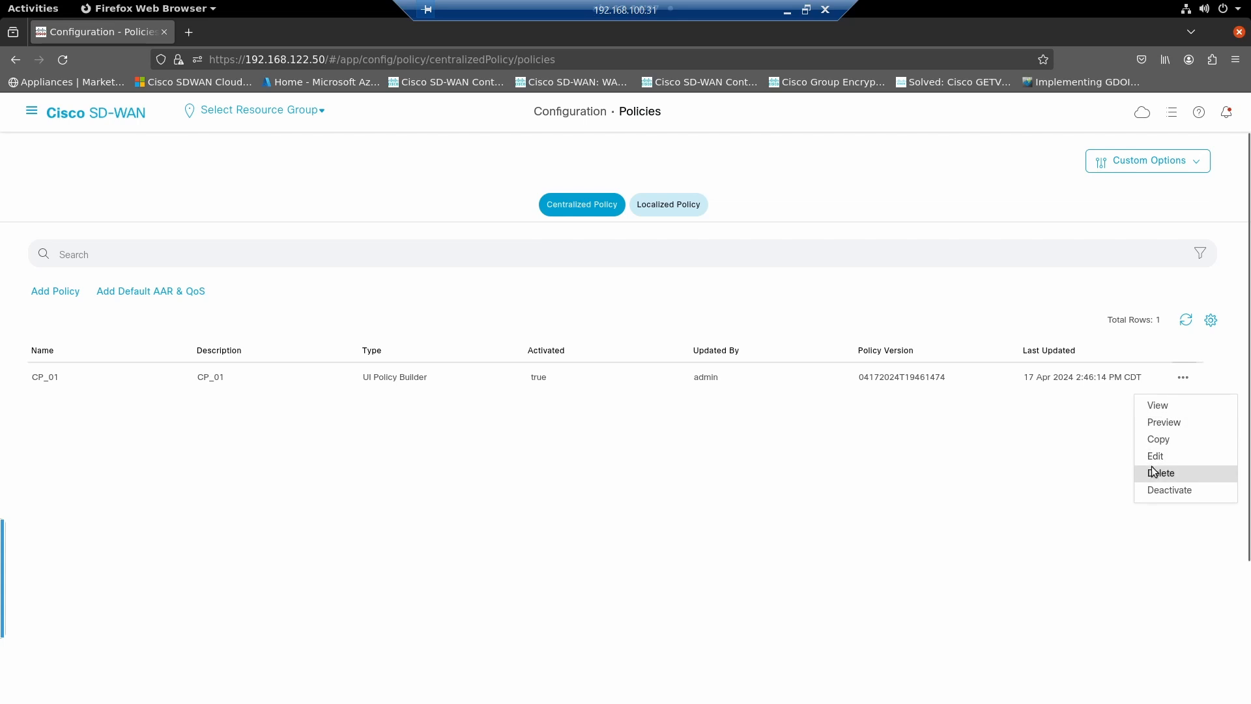
click(1161, 473)
click(774, 438)
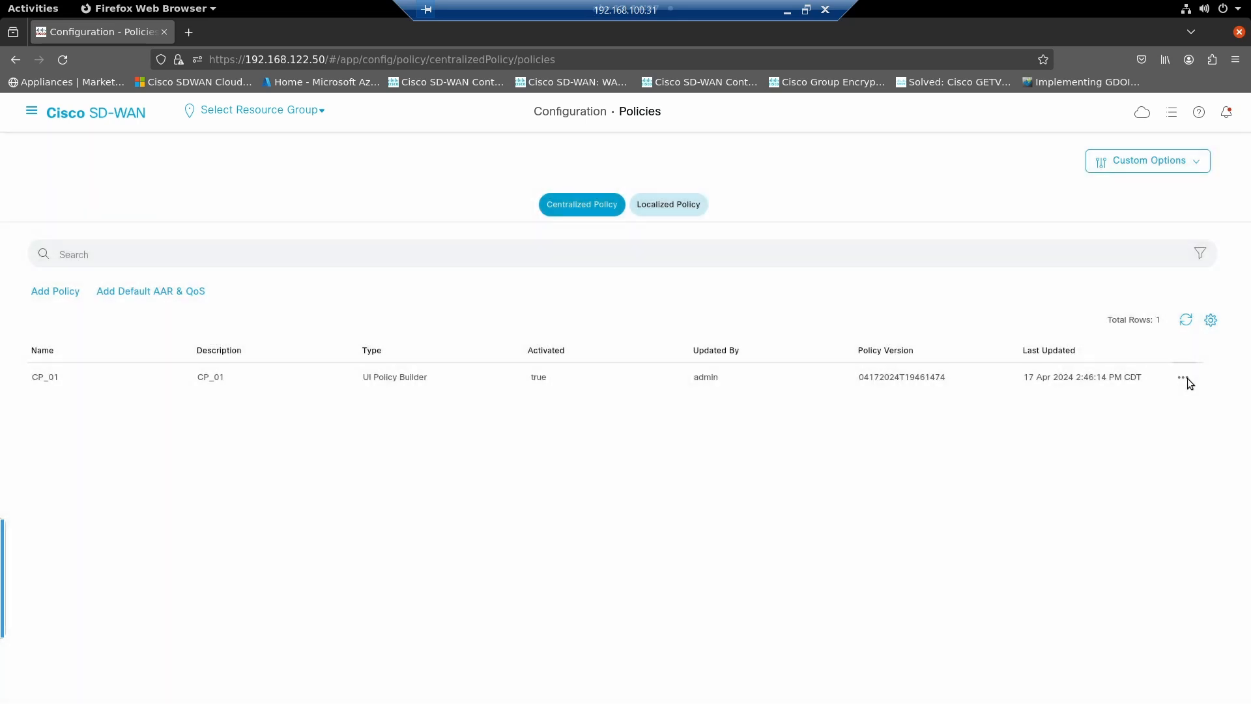
- Edit centralized policy CP_01 and import the existing Custom Control (Route and TLOC) topology PH_NA_TOPOLOGY into it
click(1184, 378)
click(1157, 454)
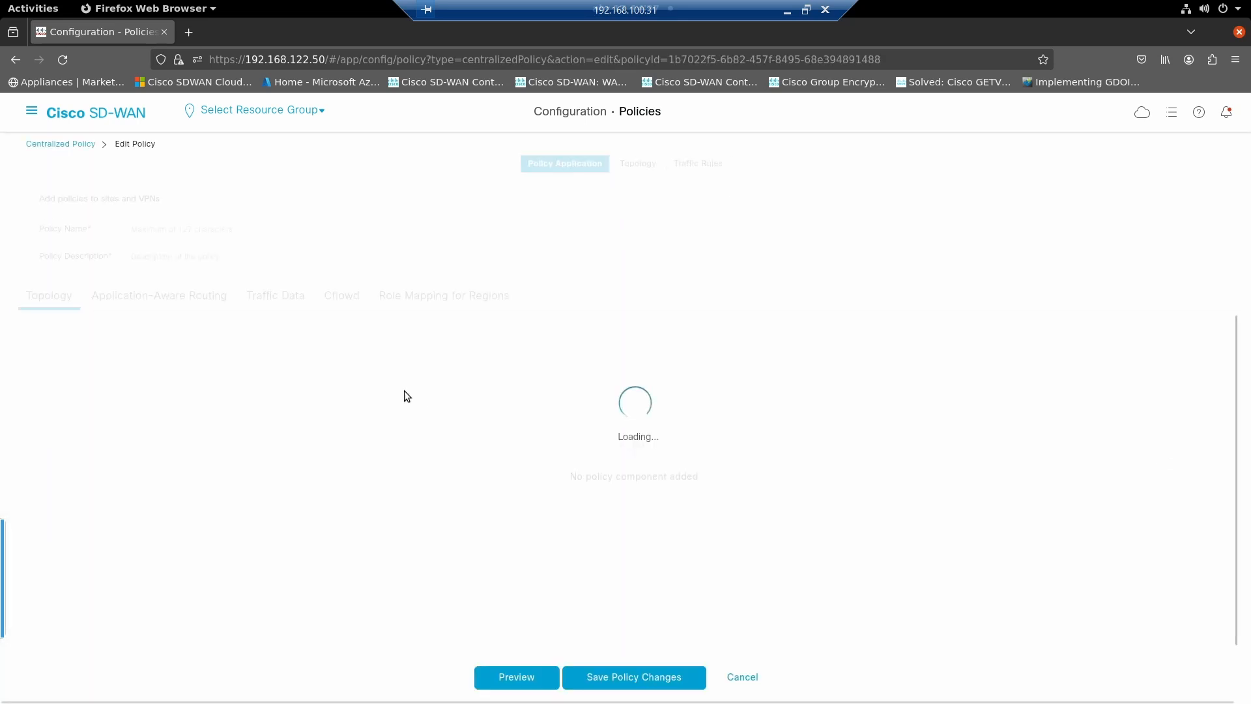
click(634, 171)
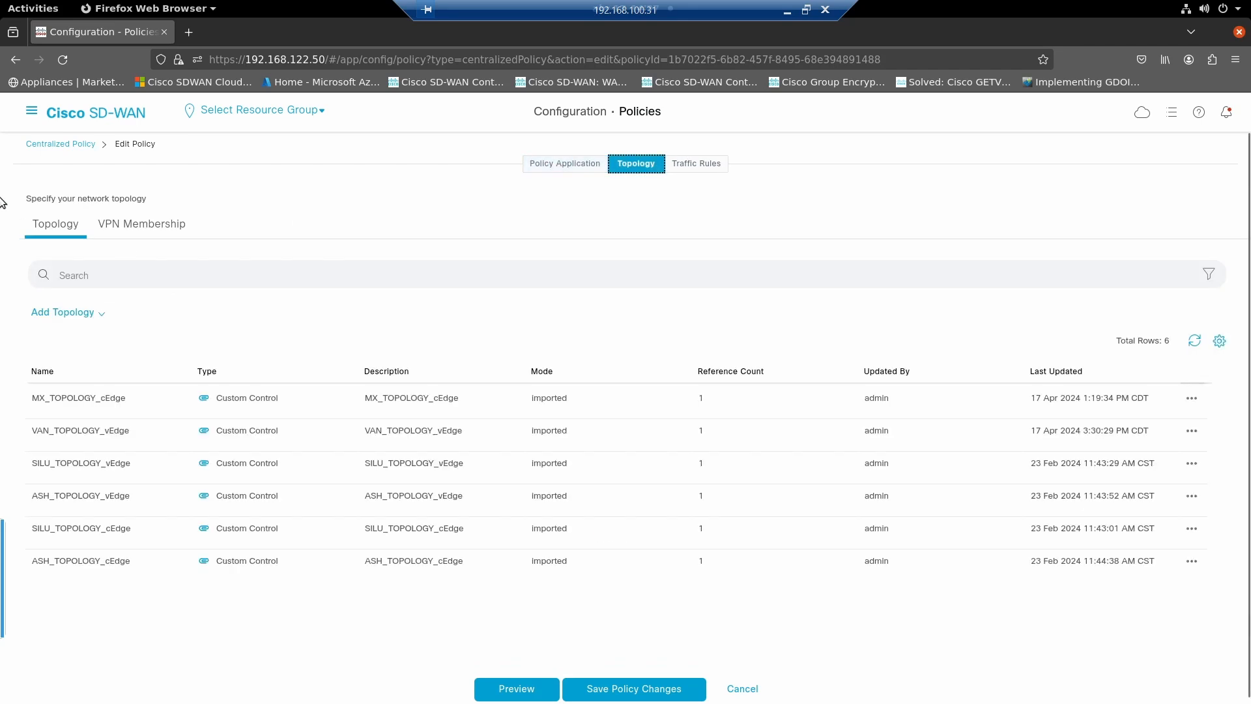
click(71, 315)
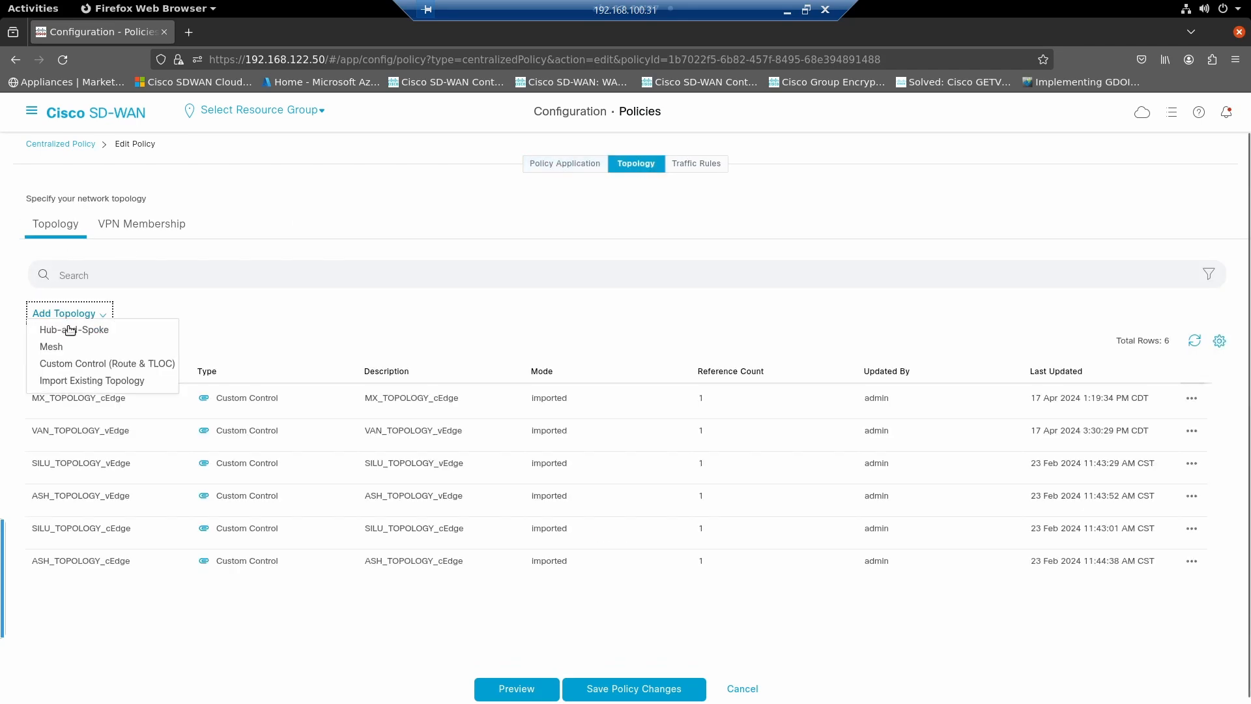
click(73, 382)
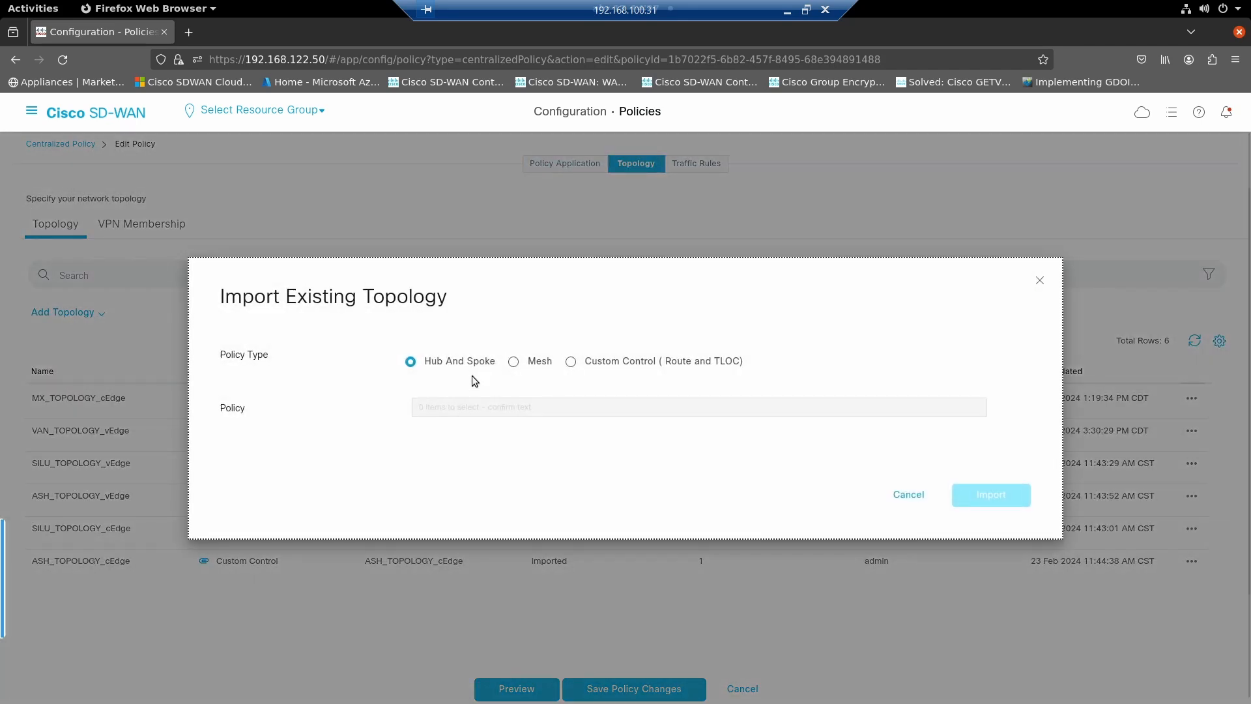
click(589, 367)
click(529, 408)
scroll(491, 459, up, 2)
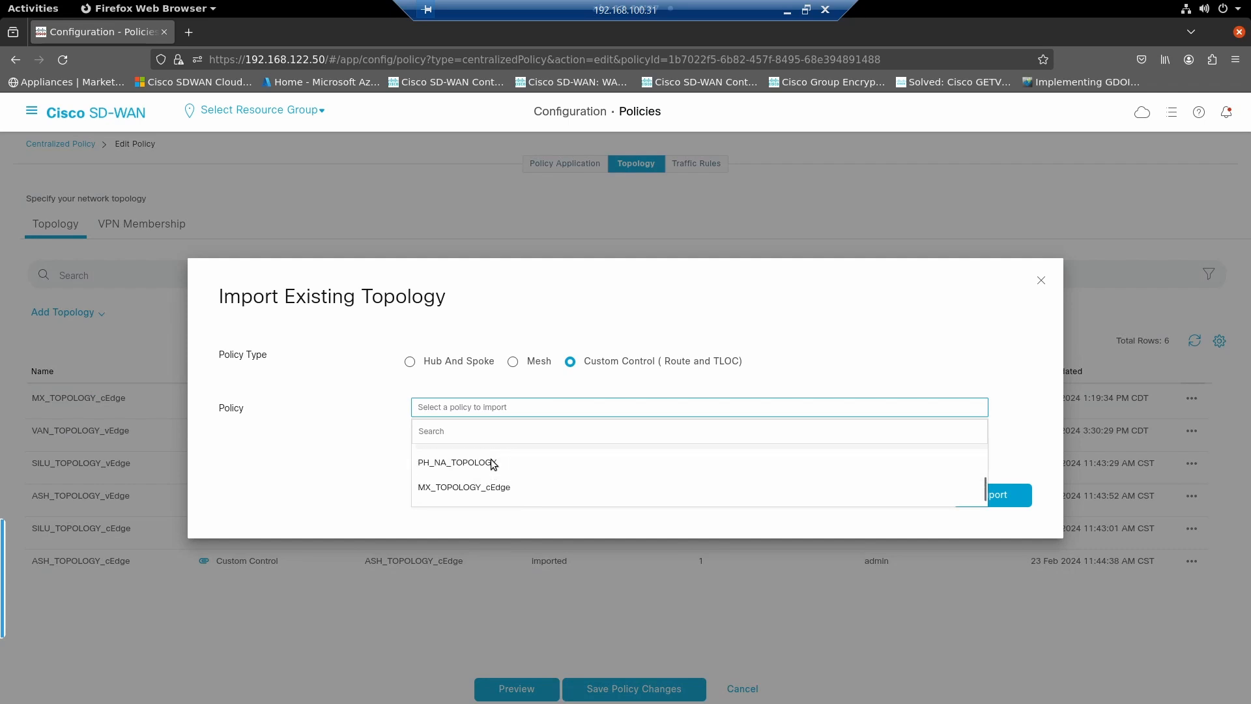
click(479, 467)
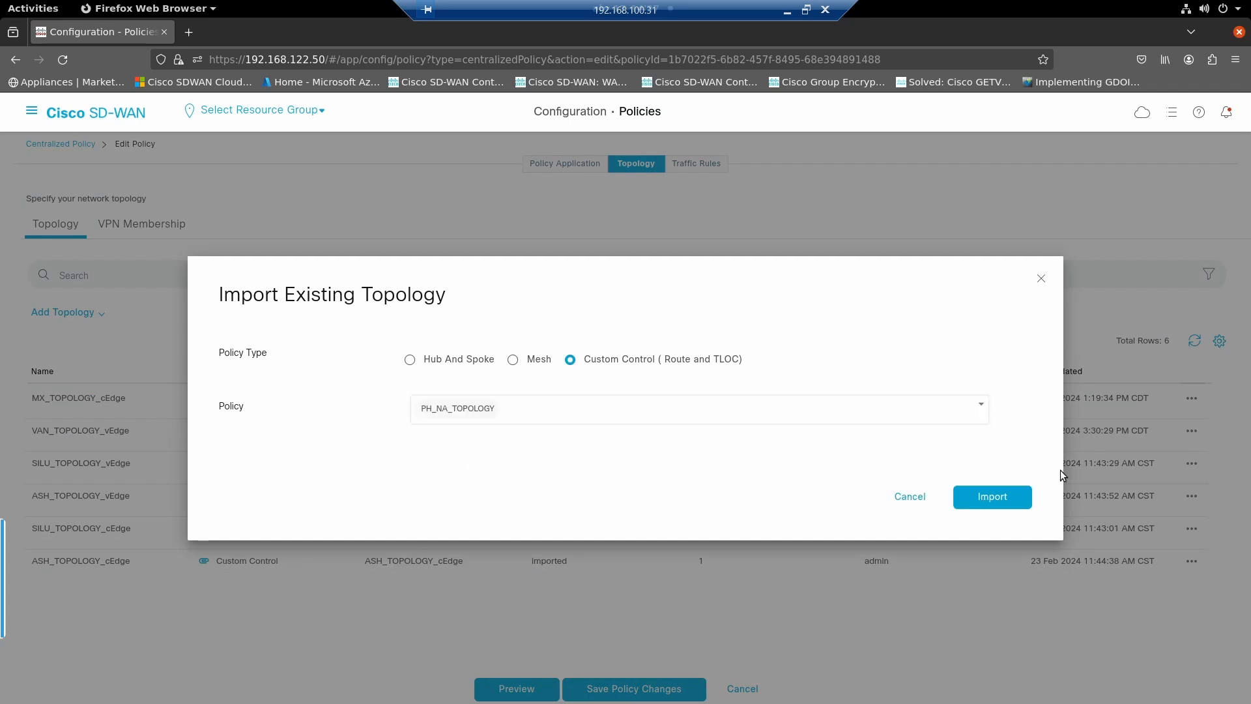
click(993, 497)
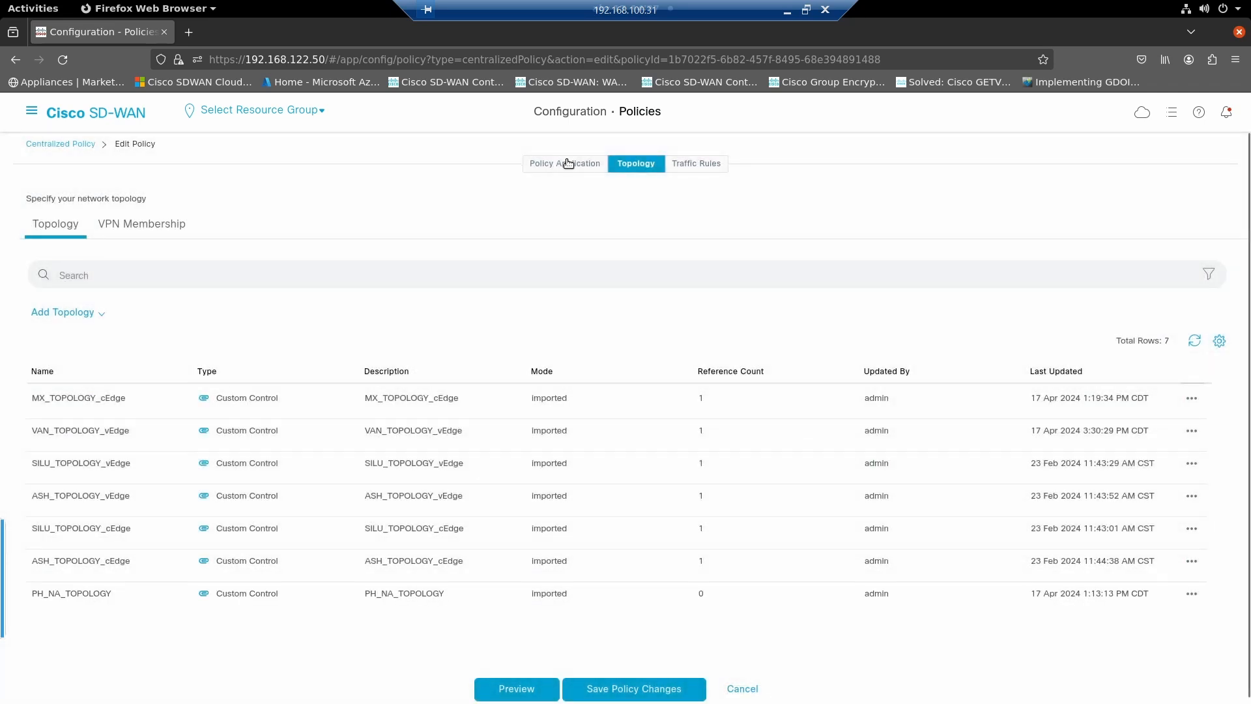
- Apply PH_NA_TOPOLOGY to the PH_NA site list in the inbound direction in CP_01's policy application
click(568, 163)
click(58, 383)
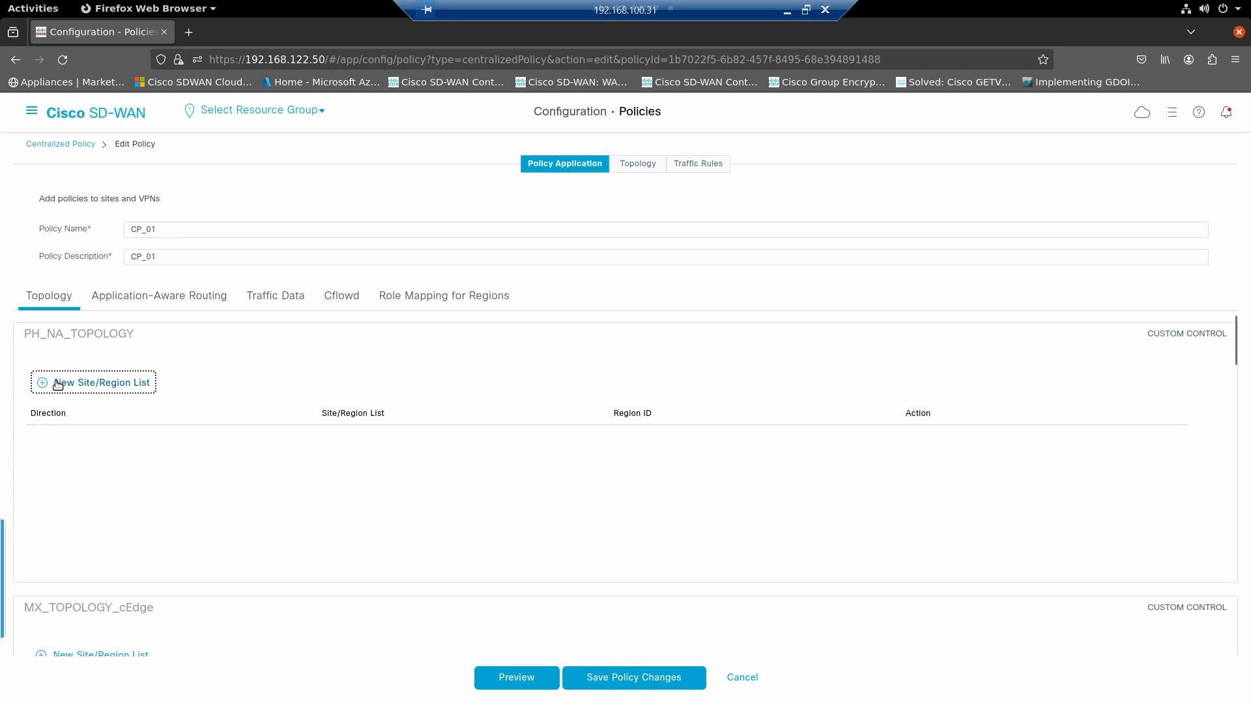
drag(60, 442, 26, 444)
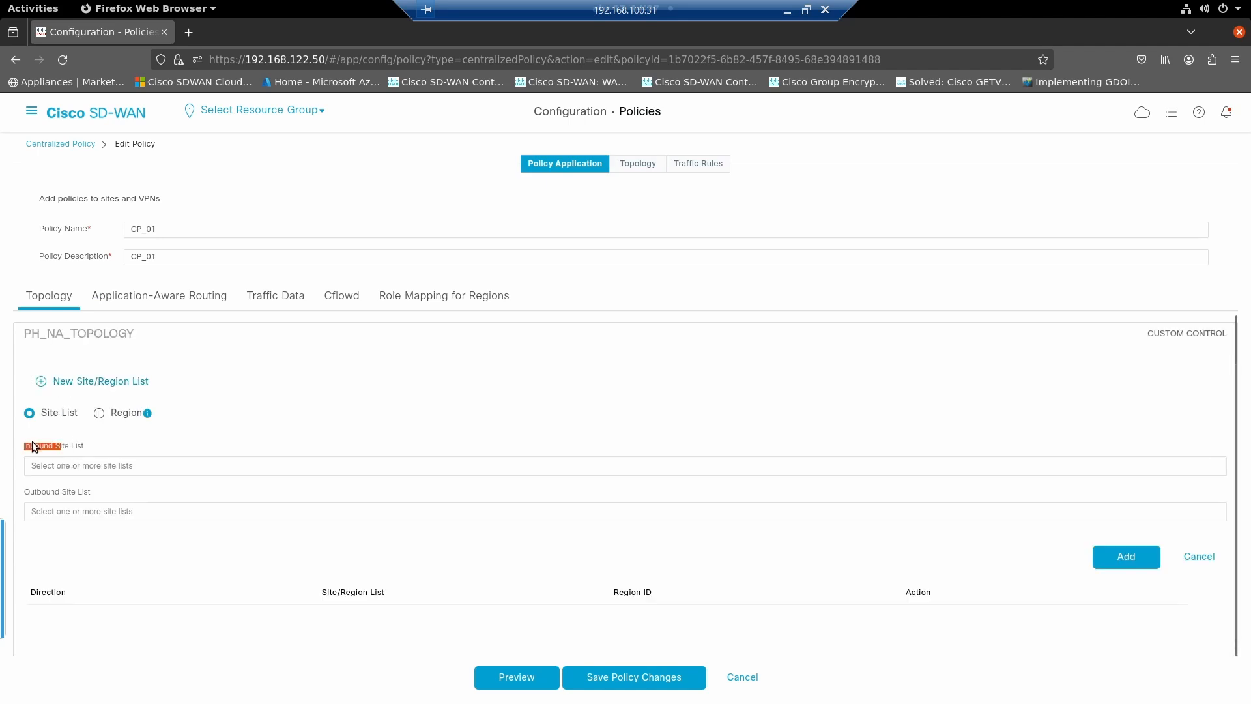
click(72, 471)
scroll(69, 572, down, 1)
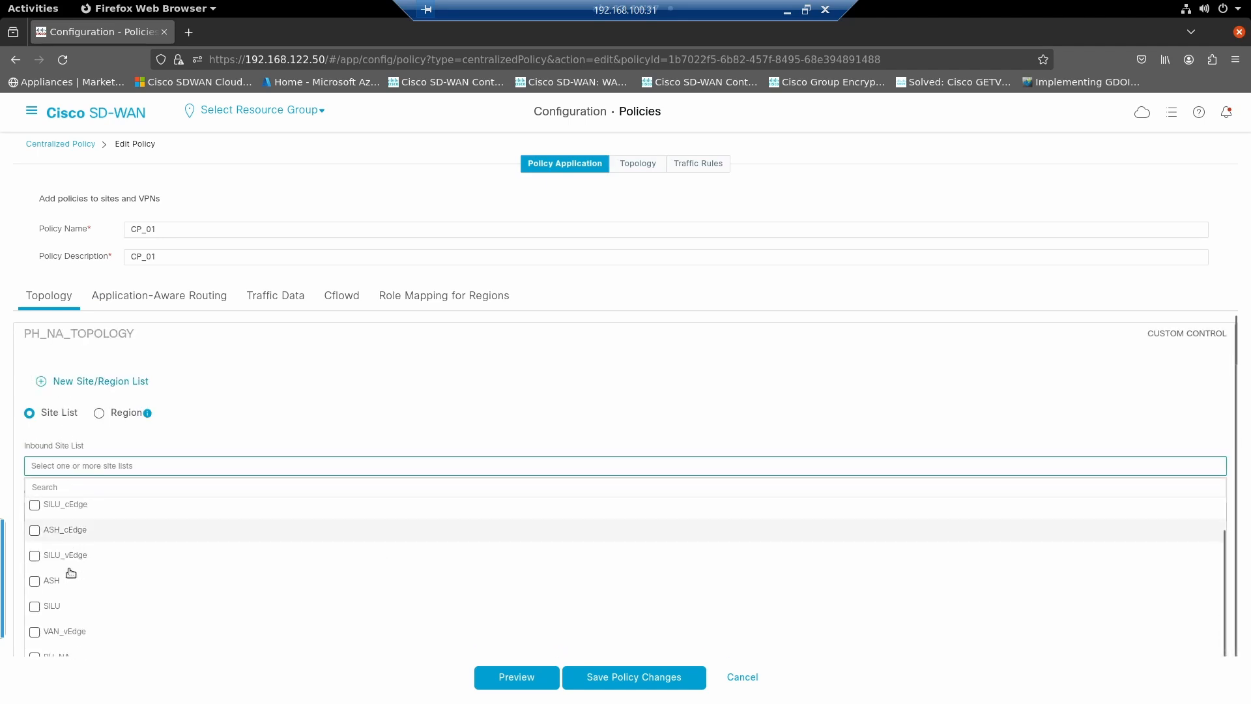
scroll(65, 580, down, 1)
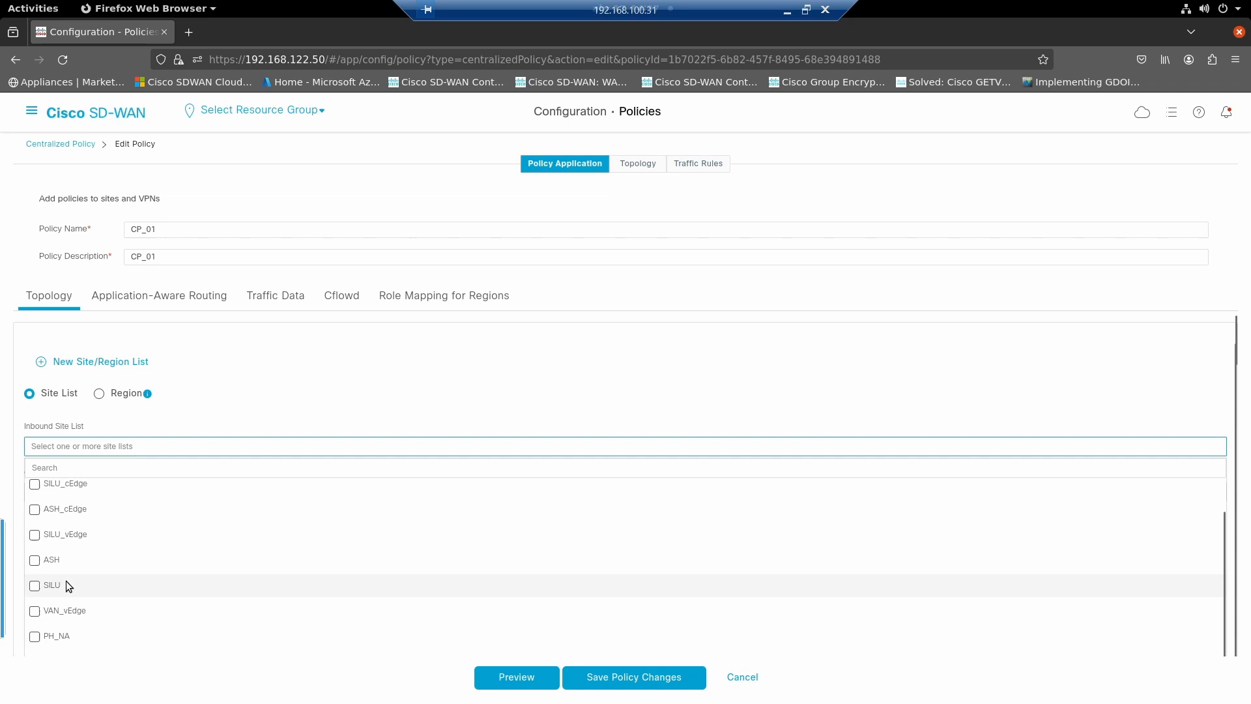
click(34, 640)
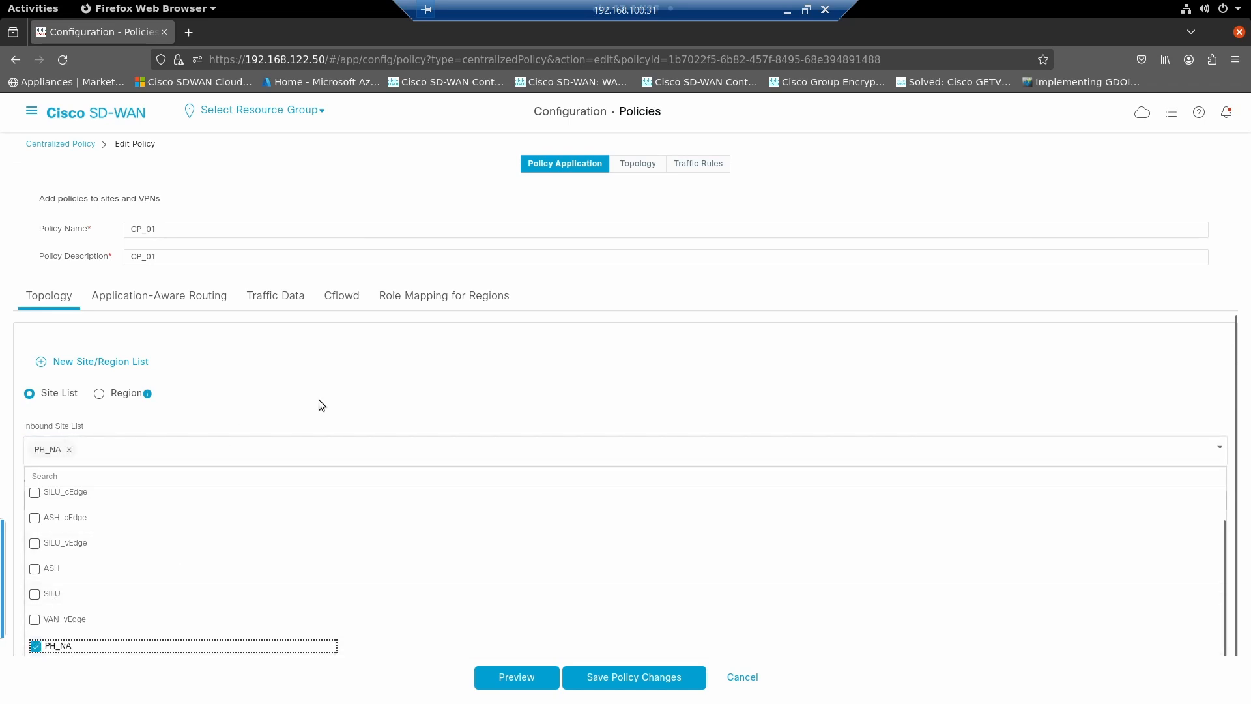
click(326, 380)
click(1118, 551)
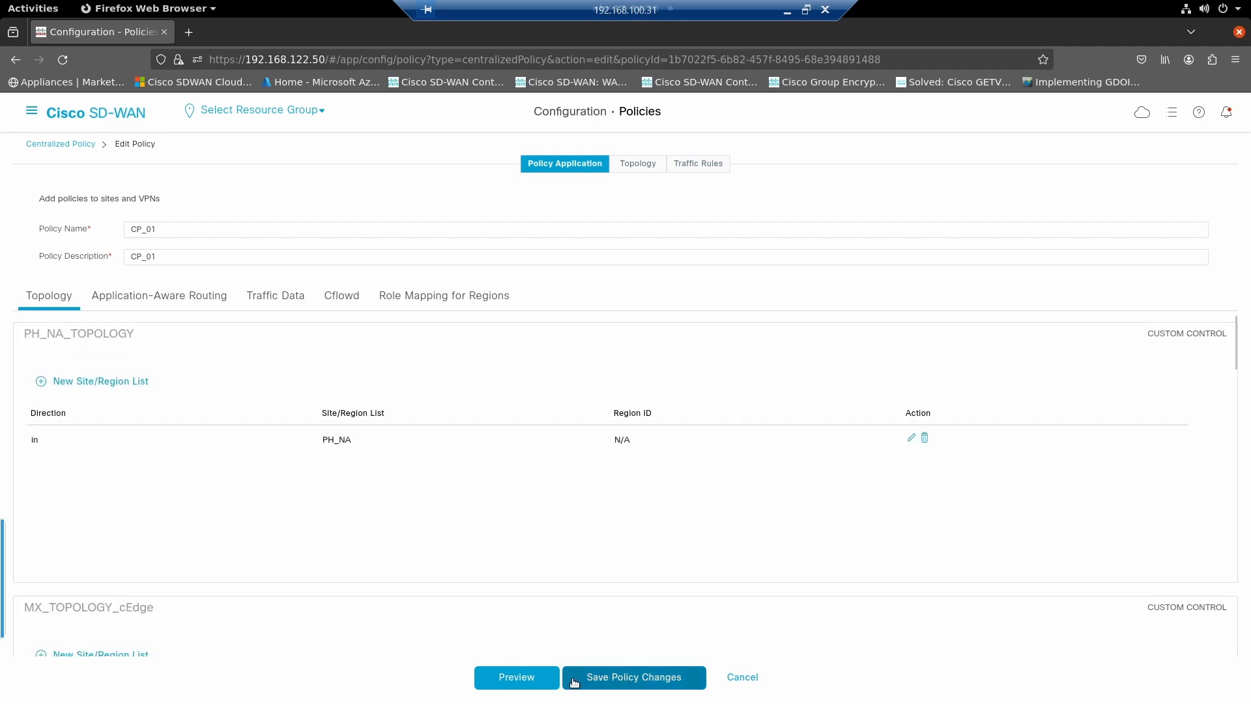
- Preview the CP_01 configuration and examine the OMP tag matches, preference values and default action of control policy PH_NA_TOPOLOGY
click(533, 678)
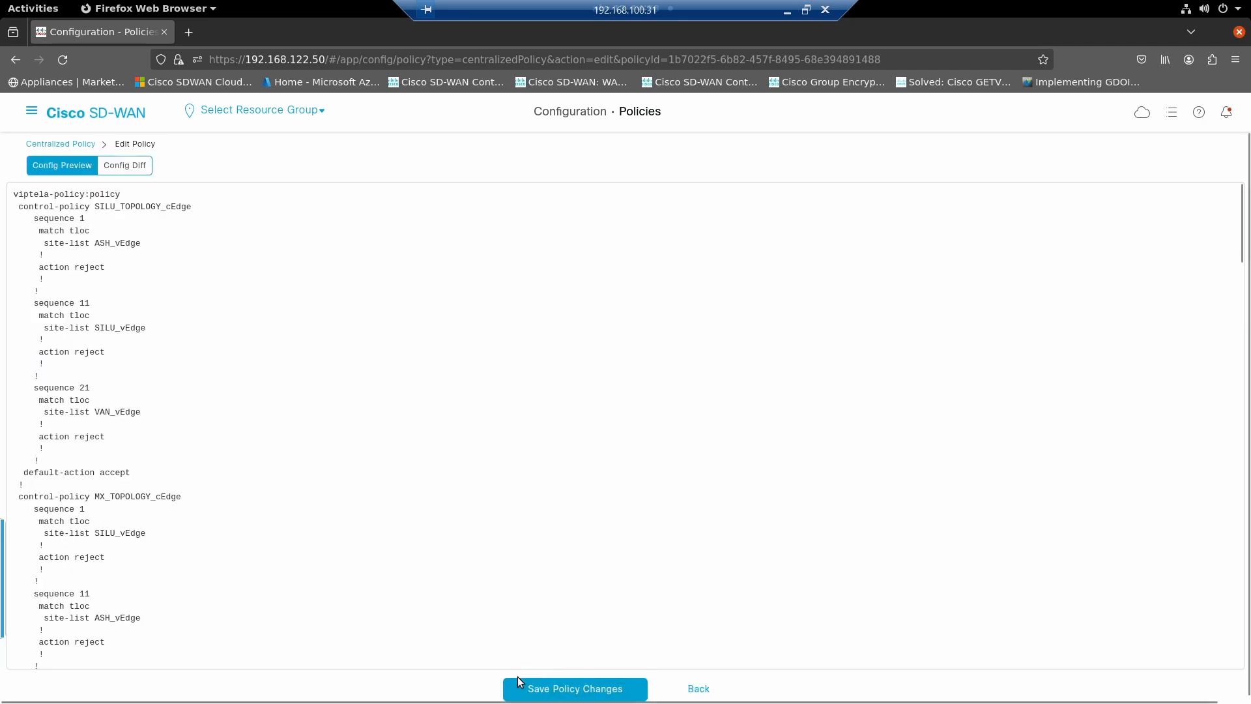
scroll(435, 413, down, 7)
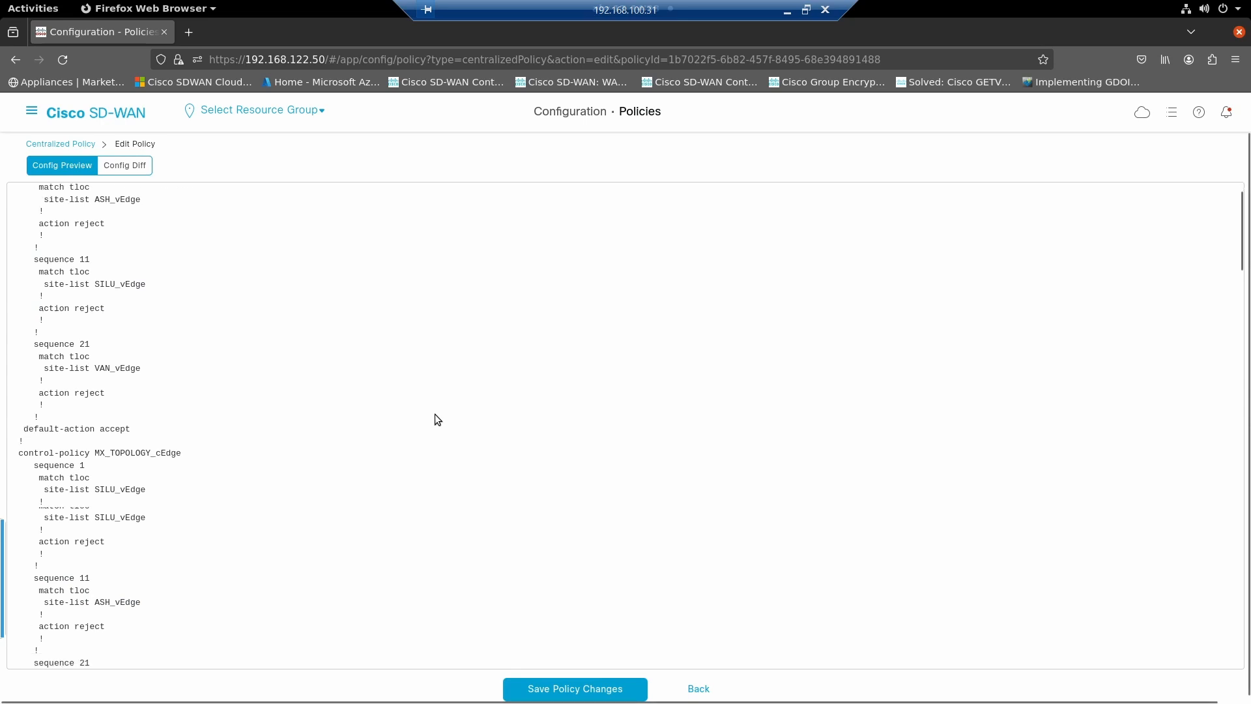
scroll(436, 414, down, 8)
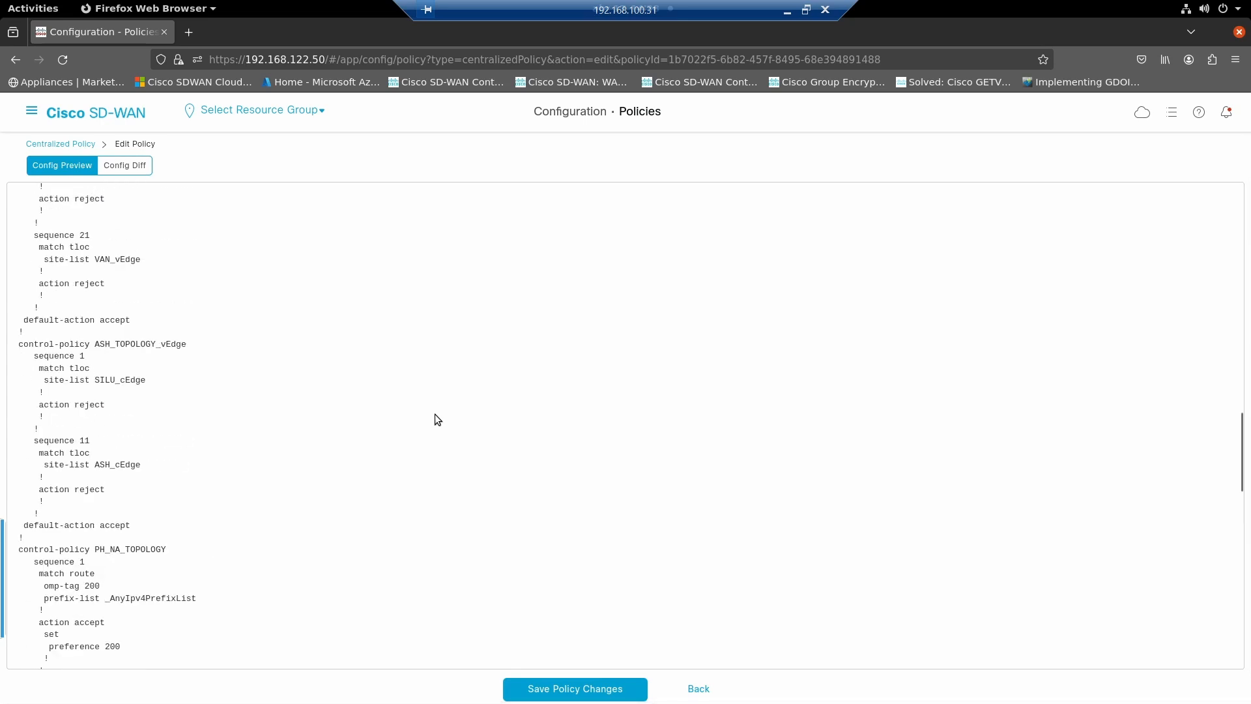
drag(100, 550, 142, 549)
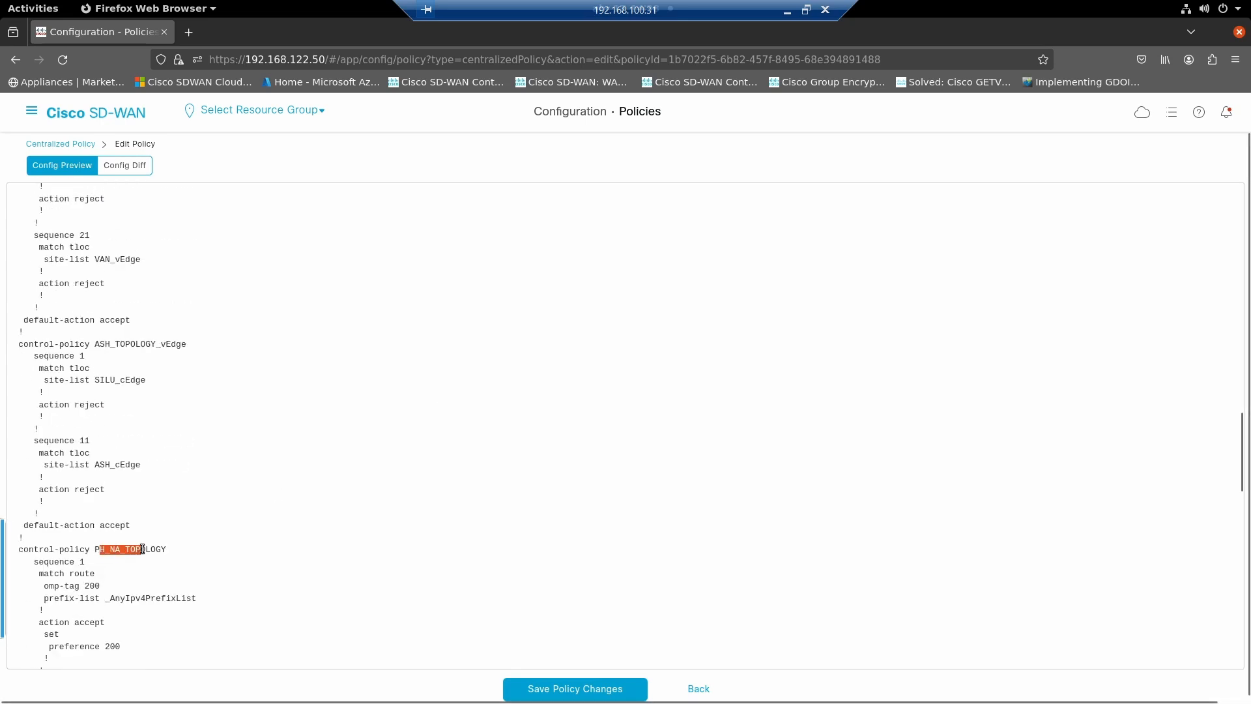
scroll(175, 553, down, 2)
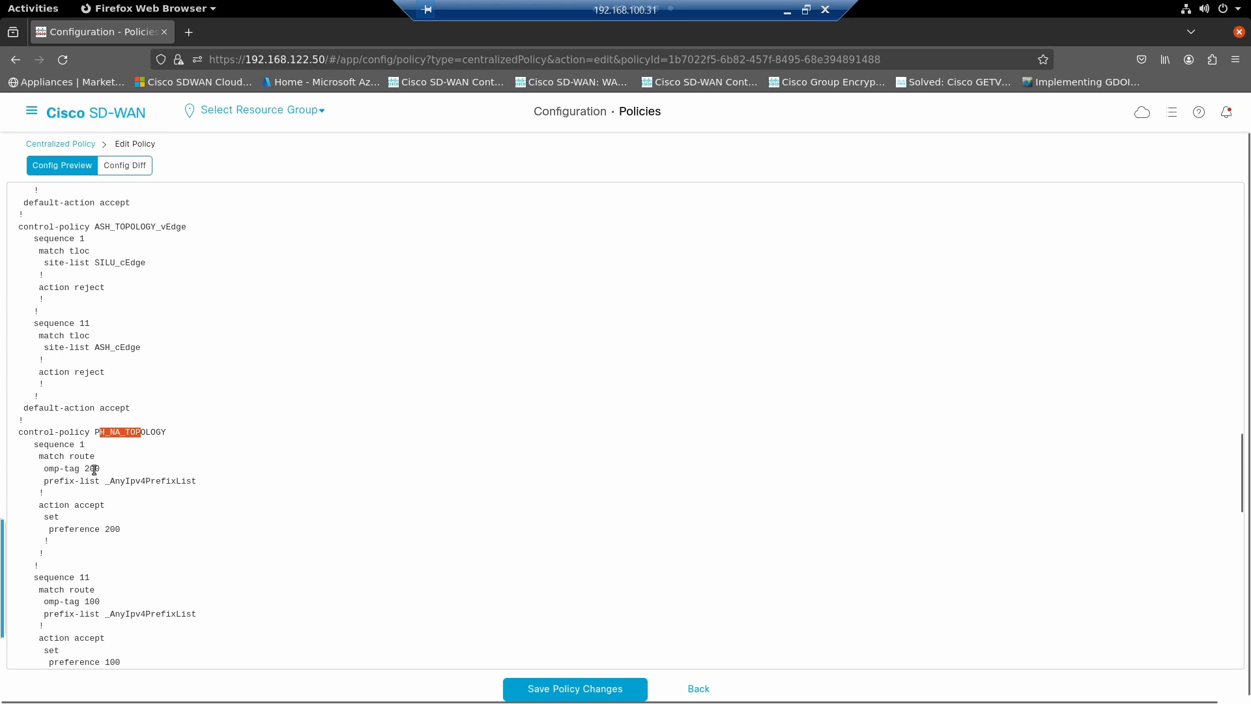
click(70, 467)
drag(70, 468, 101, 470)
drag(106, 529, 116, 531)
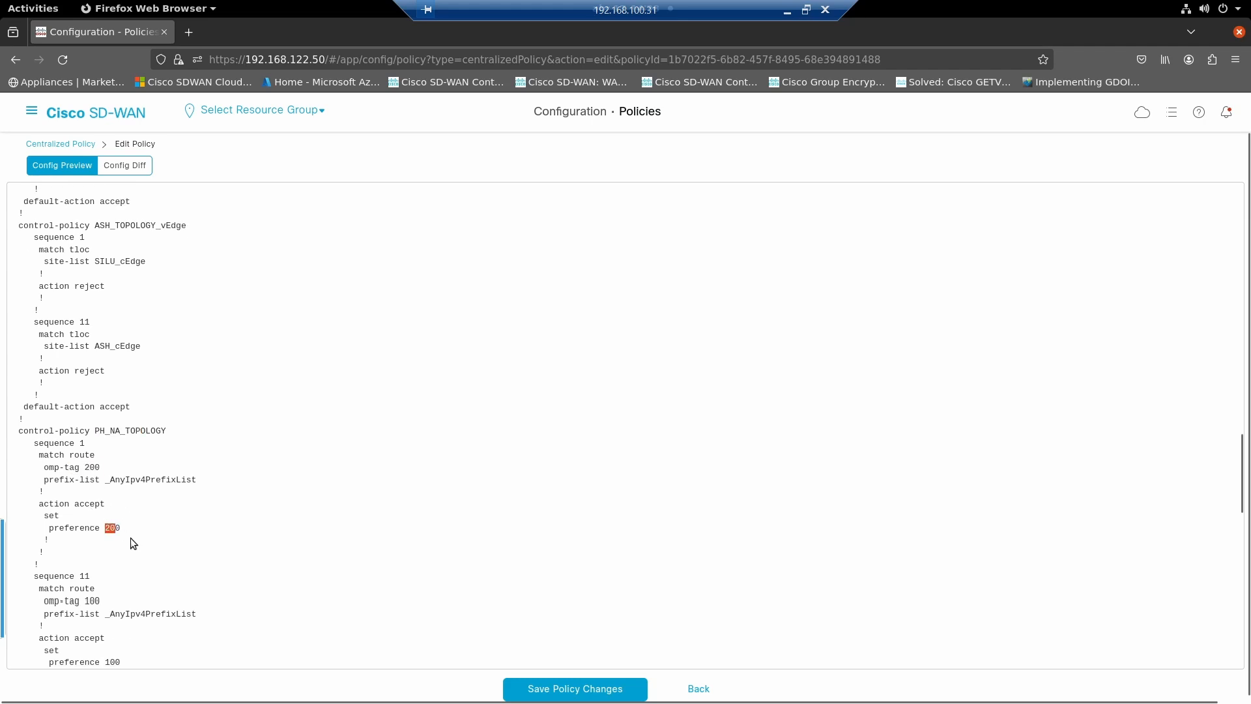
scroll(130, 538, down, 2)
drag(83, 487, 101, 488)
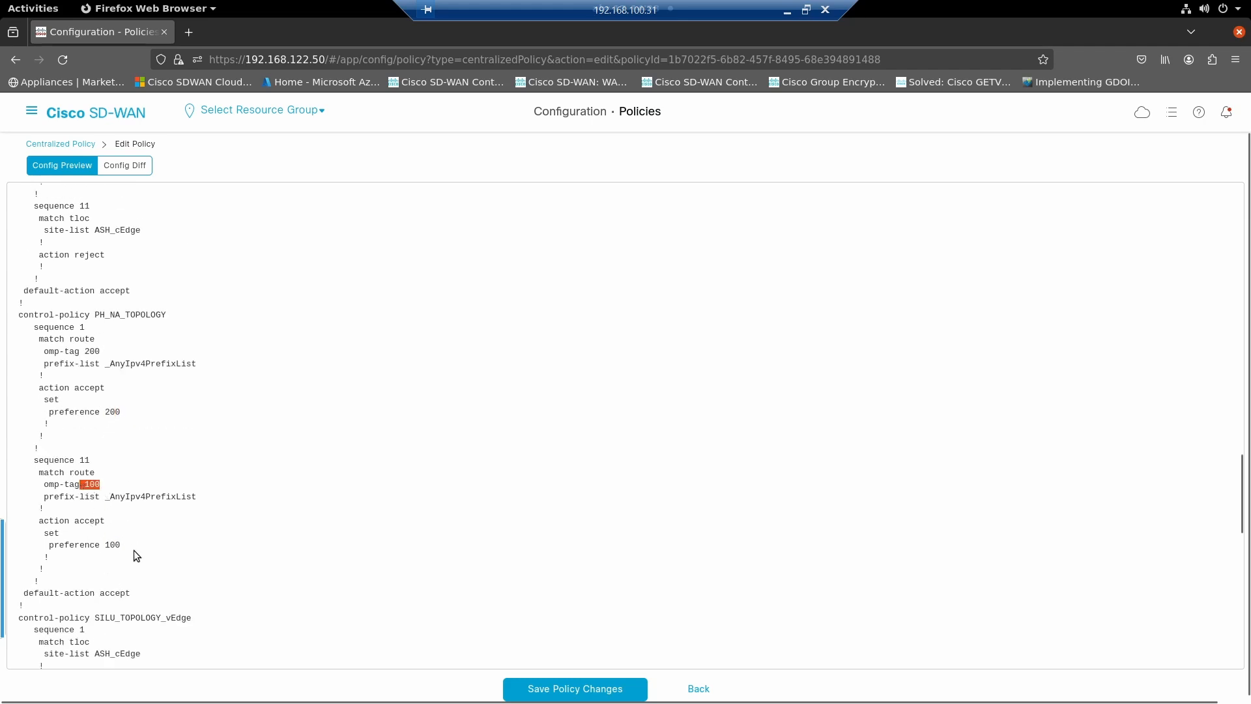
drag(133, 550, 98, 549)
drag(125, 593, 84, 593)
- Check the apply-policy section of the CP_01 preview, save the policy changes and activate the policy on the reachable vSmart
scroll(185, 573, down, 15)
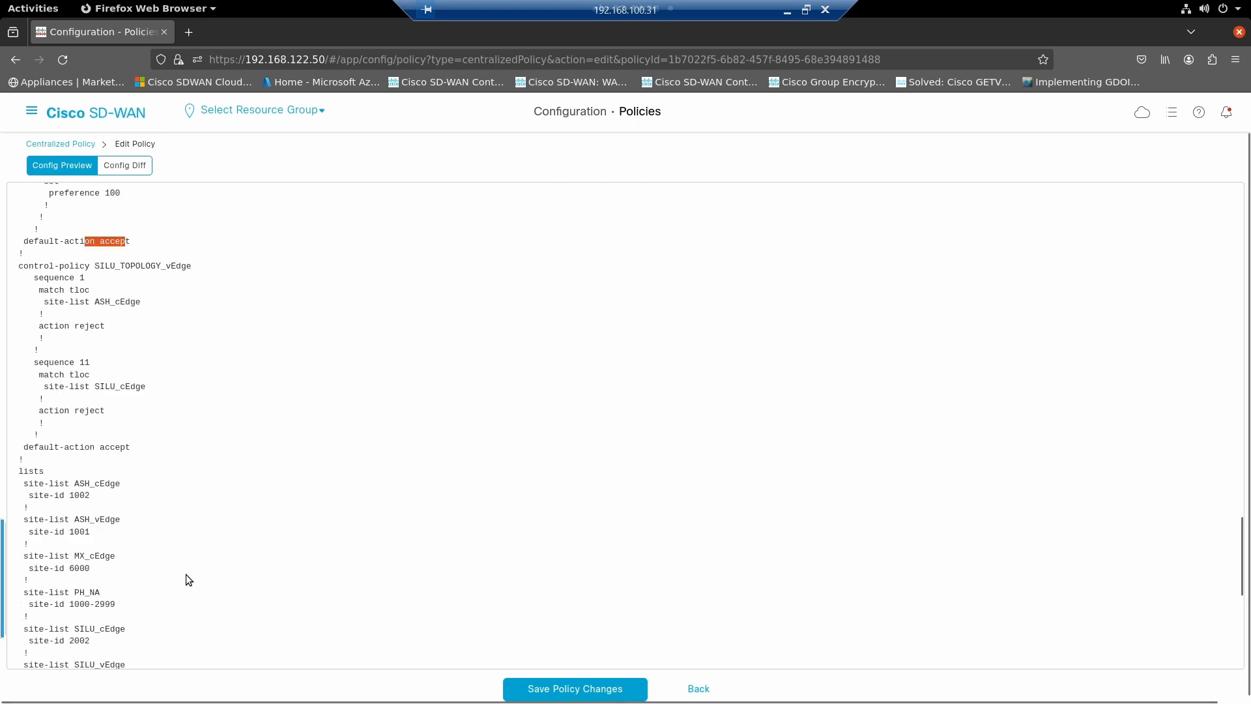
click(538, 689)
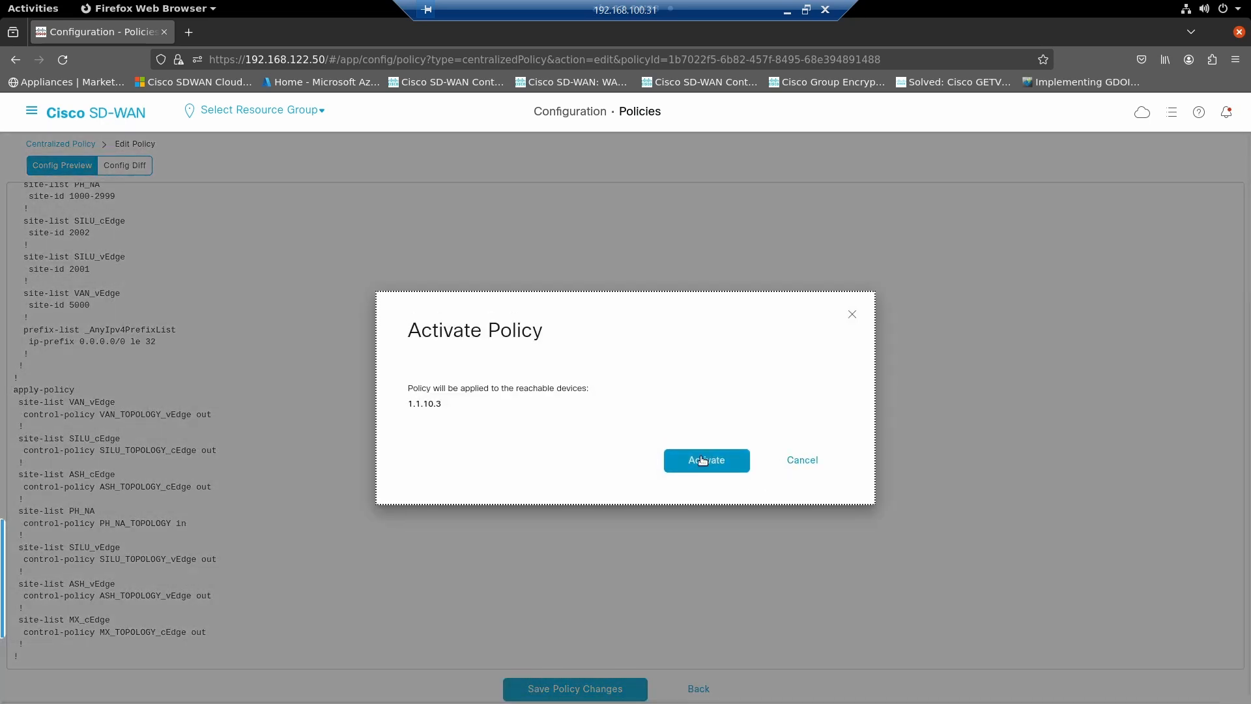
click(703, 460)
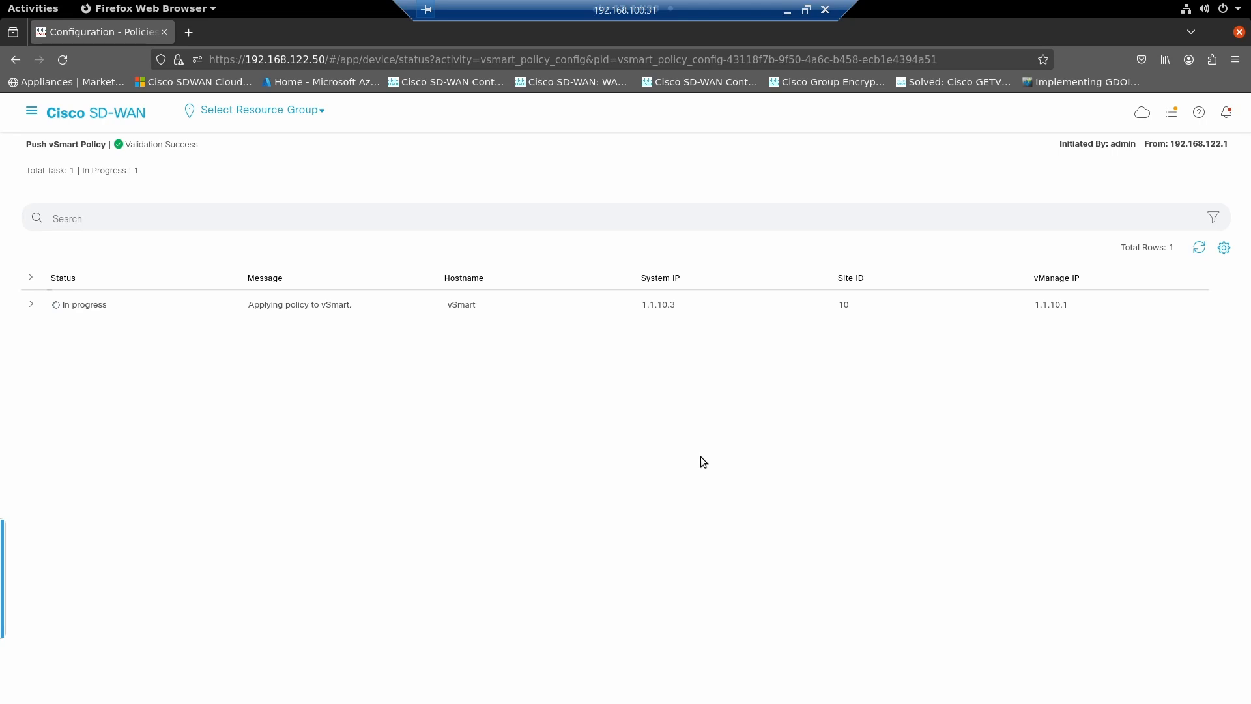
- Switch to the van001 terminal and rerun "show omp routes 10.187.48.0/23 | tab"
key(alt+Tab)
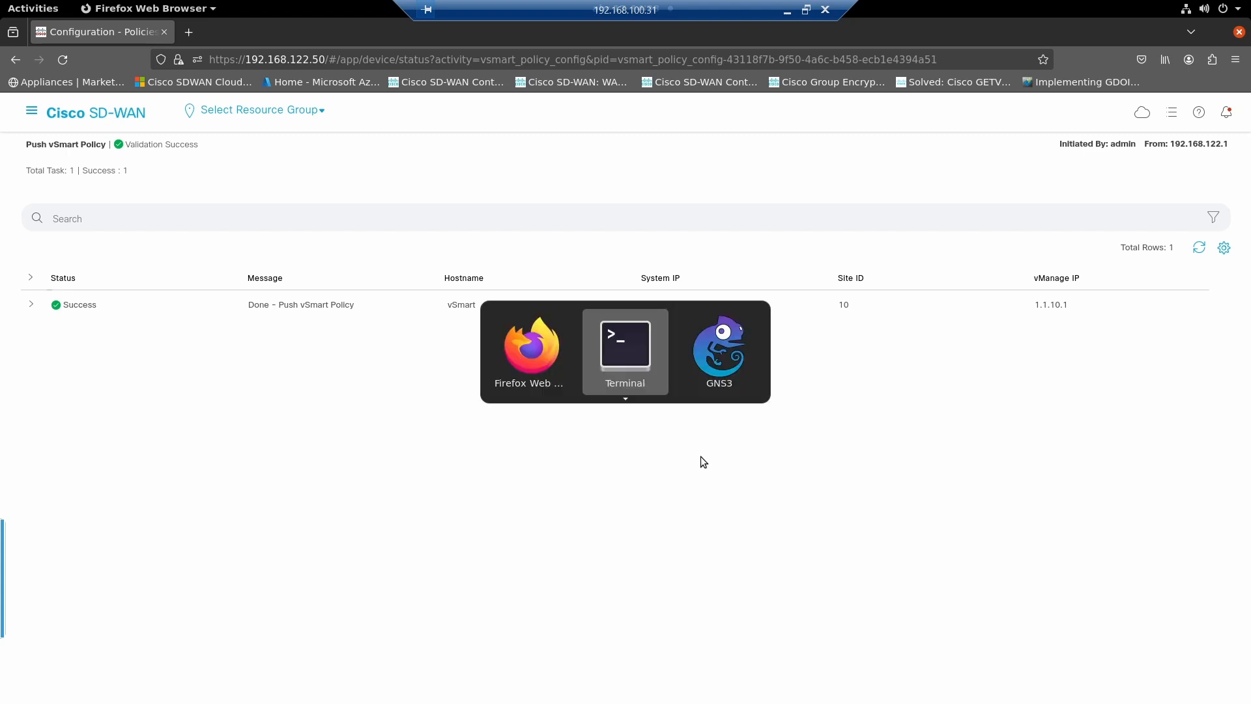
key(Return)
key(Return)
key(Return)
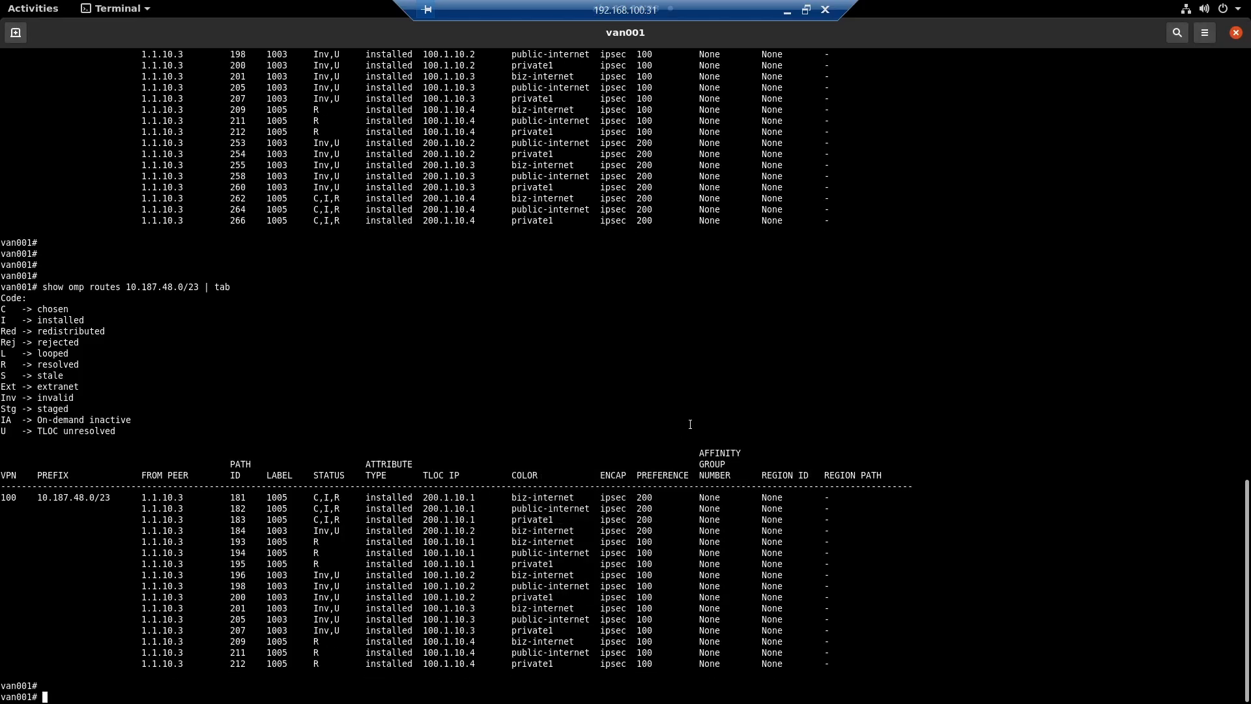
key(Up)
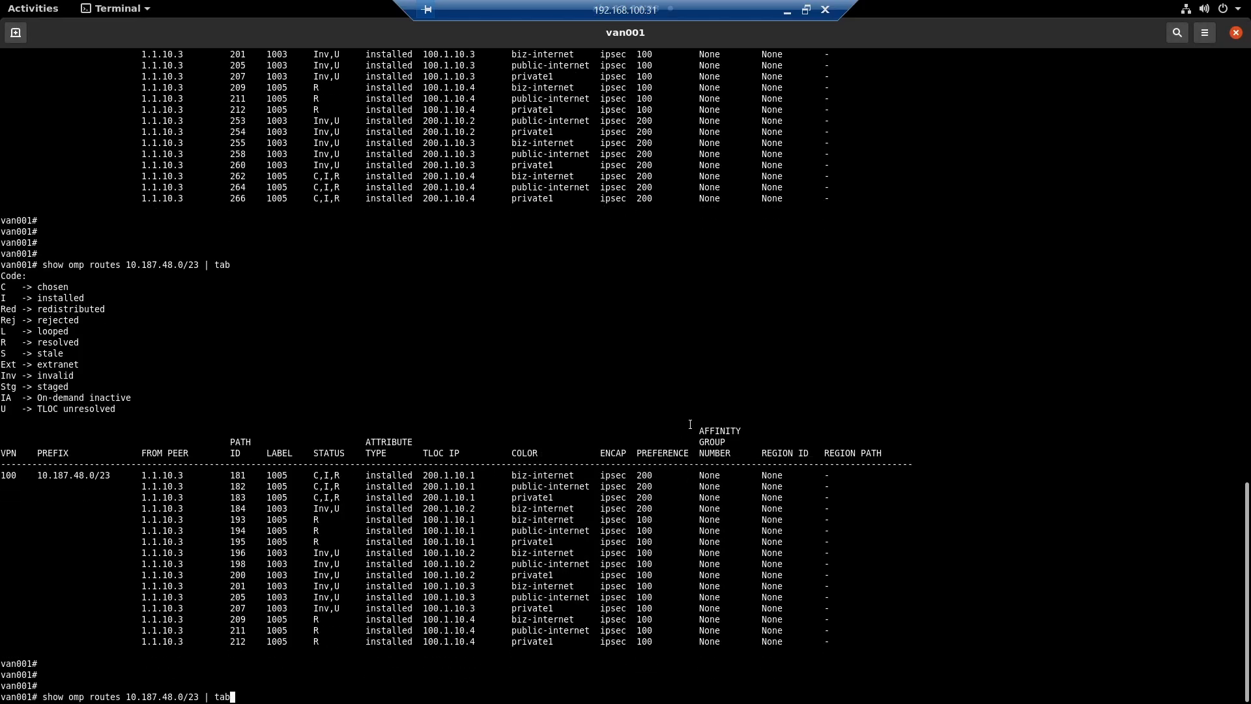
key(Return)
key(space)
key(q)
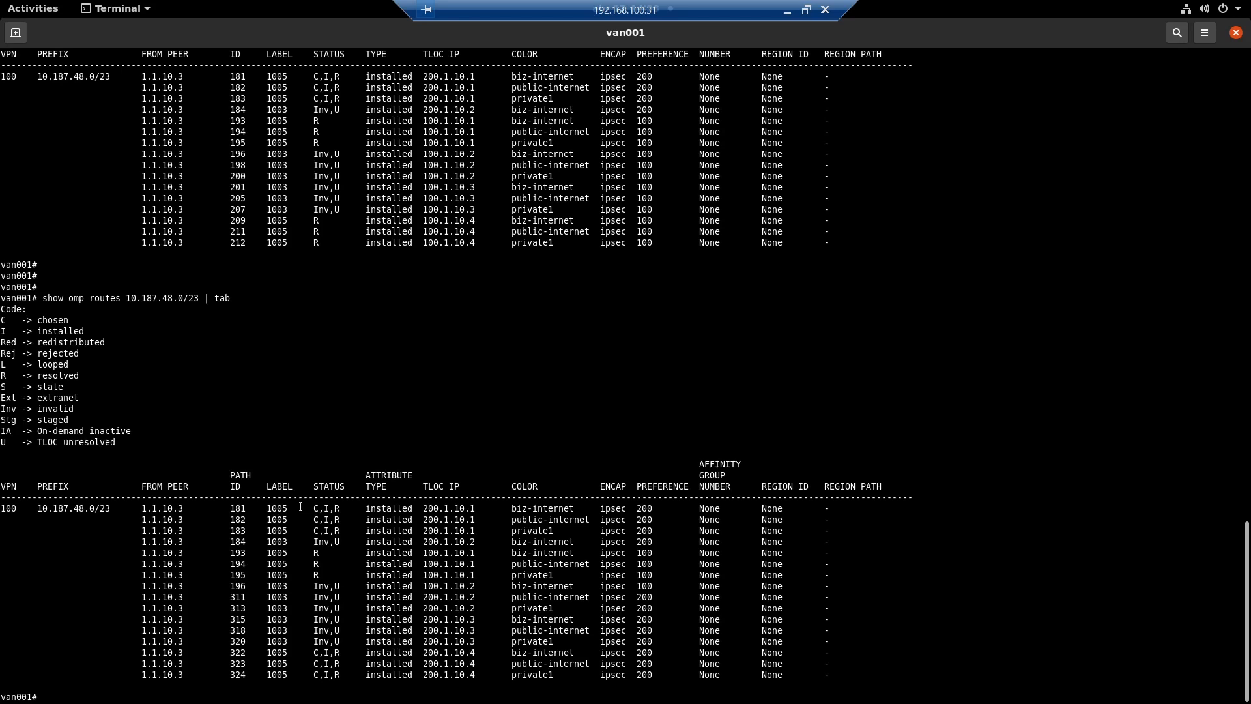
- Compare the status, TLOC IP and preference of the 200.1.10.1 and 200.1.10.4 paths with the previous route output
drag(297, 507, 357, 533)
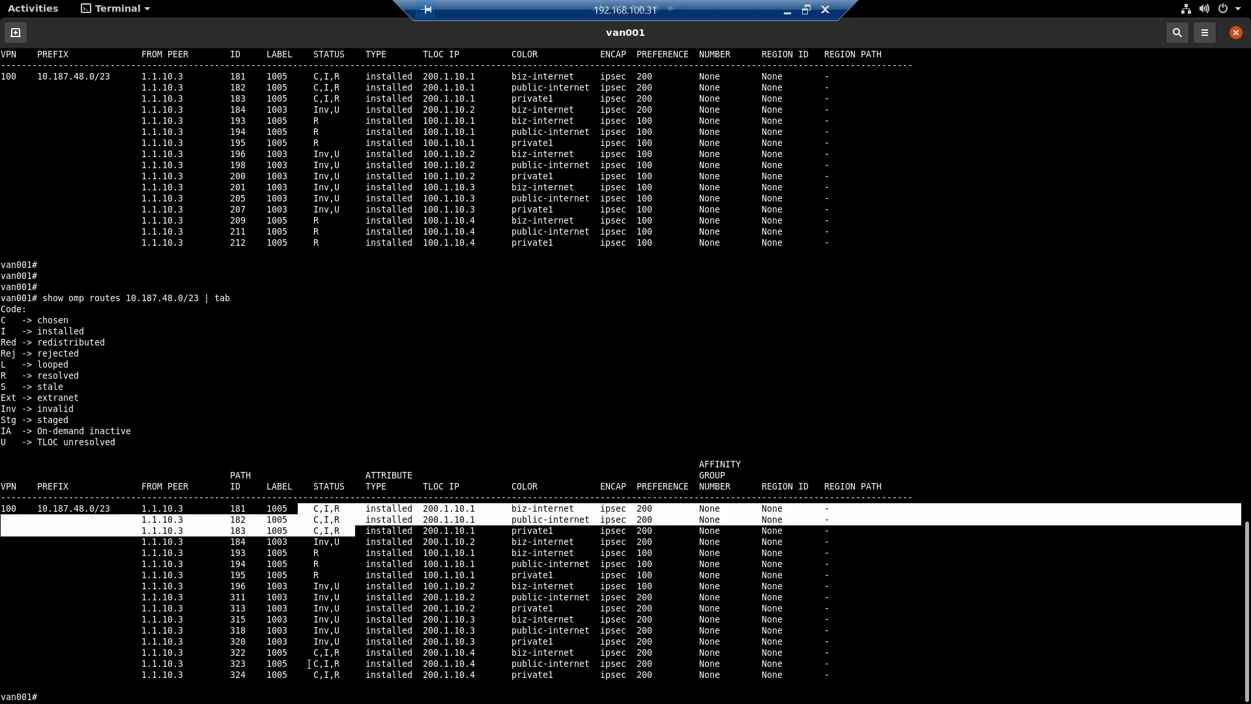
drag(303, 651, 356, 679)
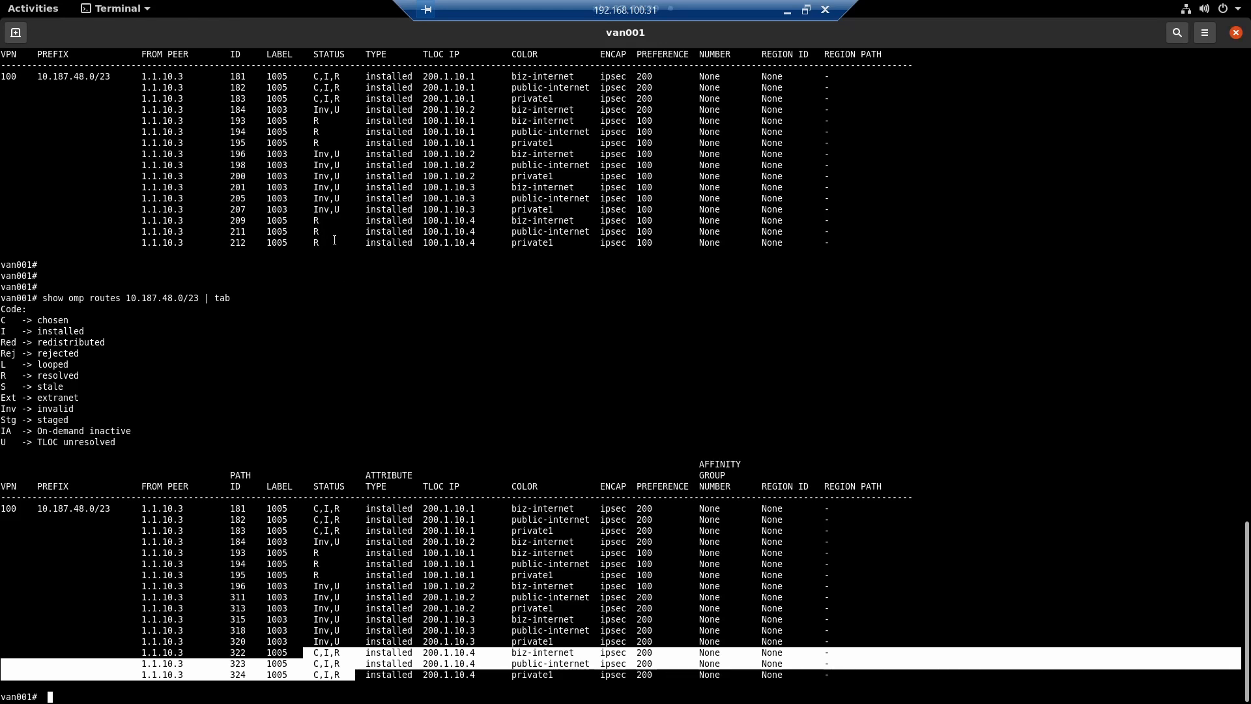
drag(334, 245, 261, 132)
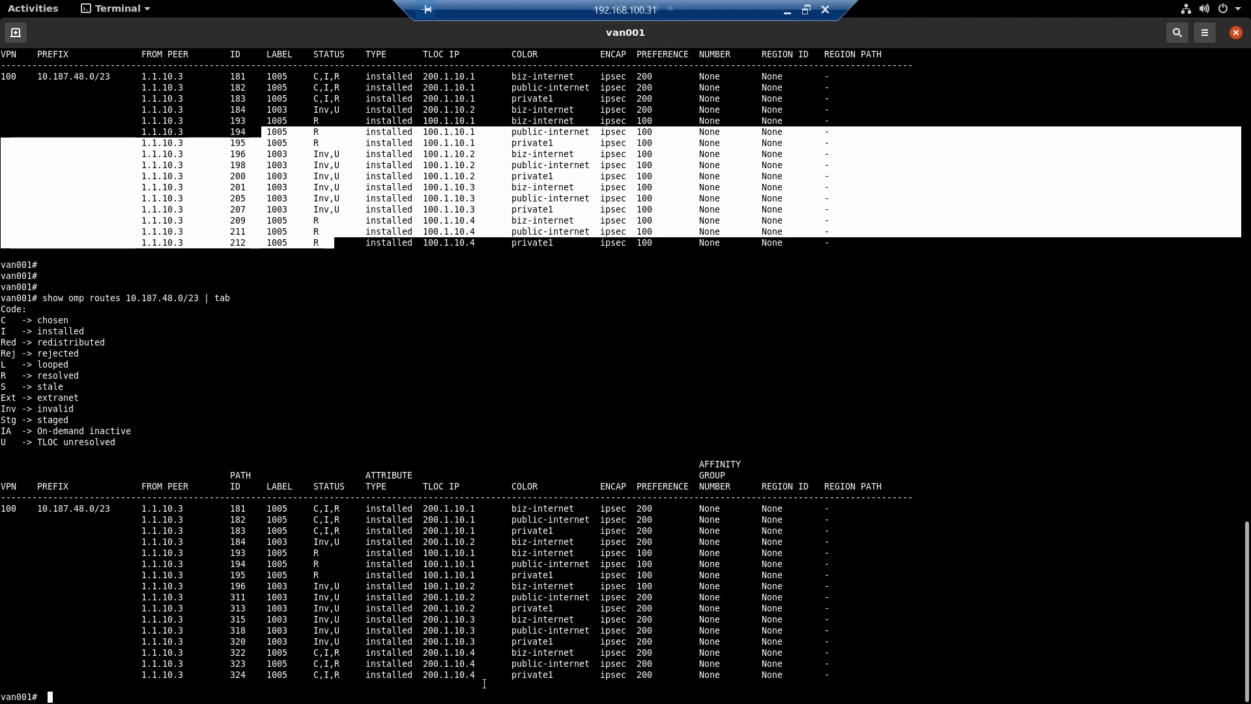
drag(480, 675, 425, 675)
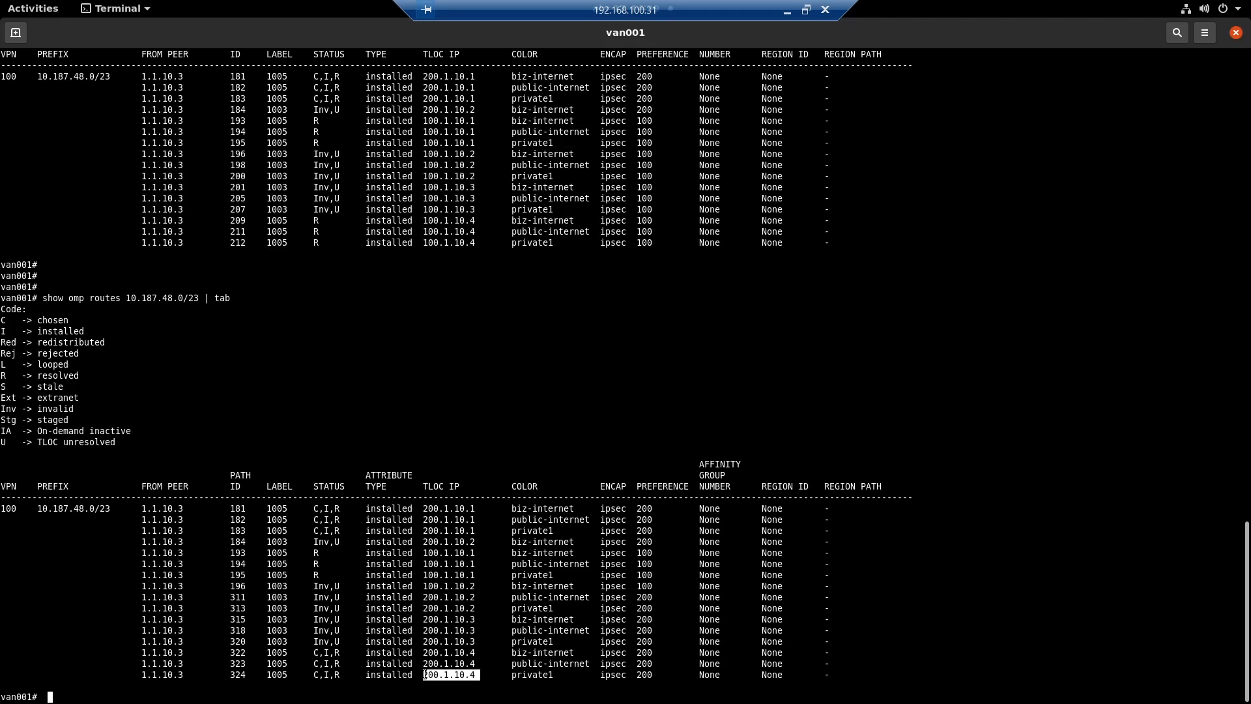
drag(663, 675, 627, 675)
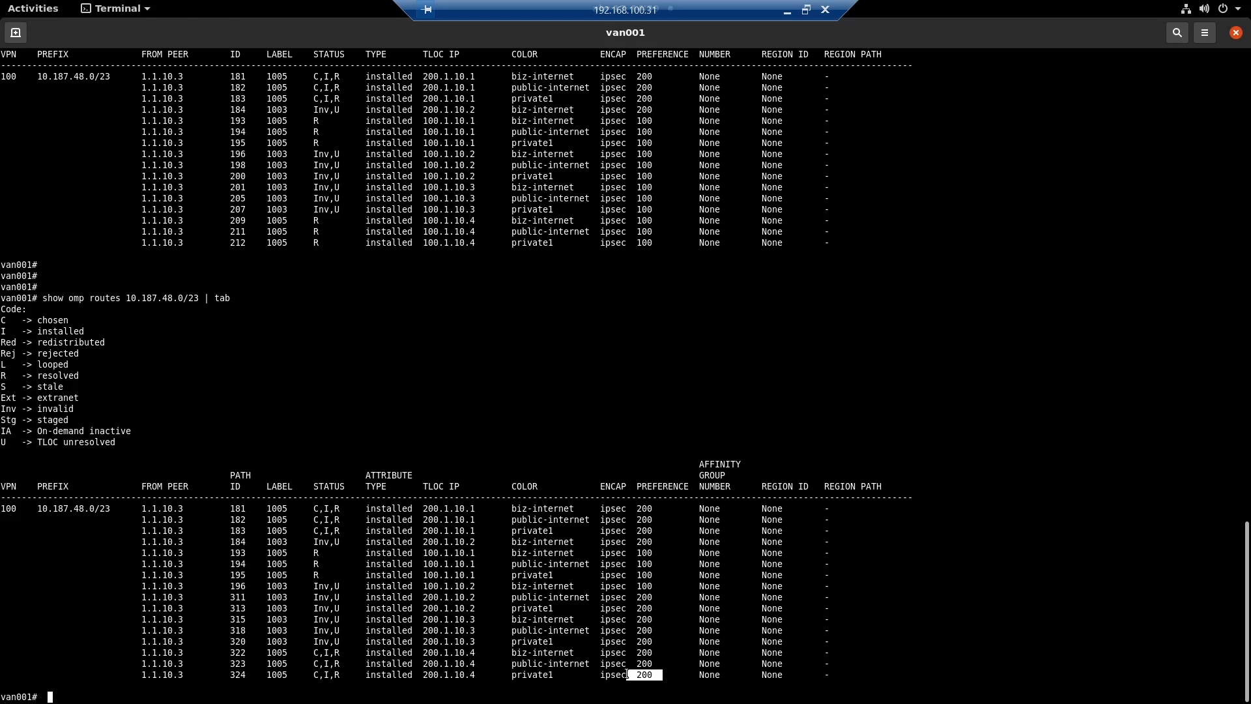
drag(667, 232, 554, 144)
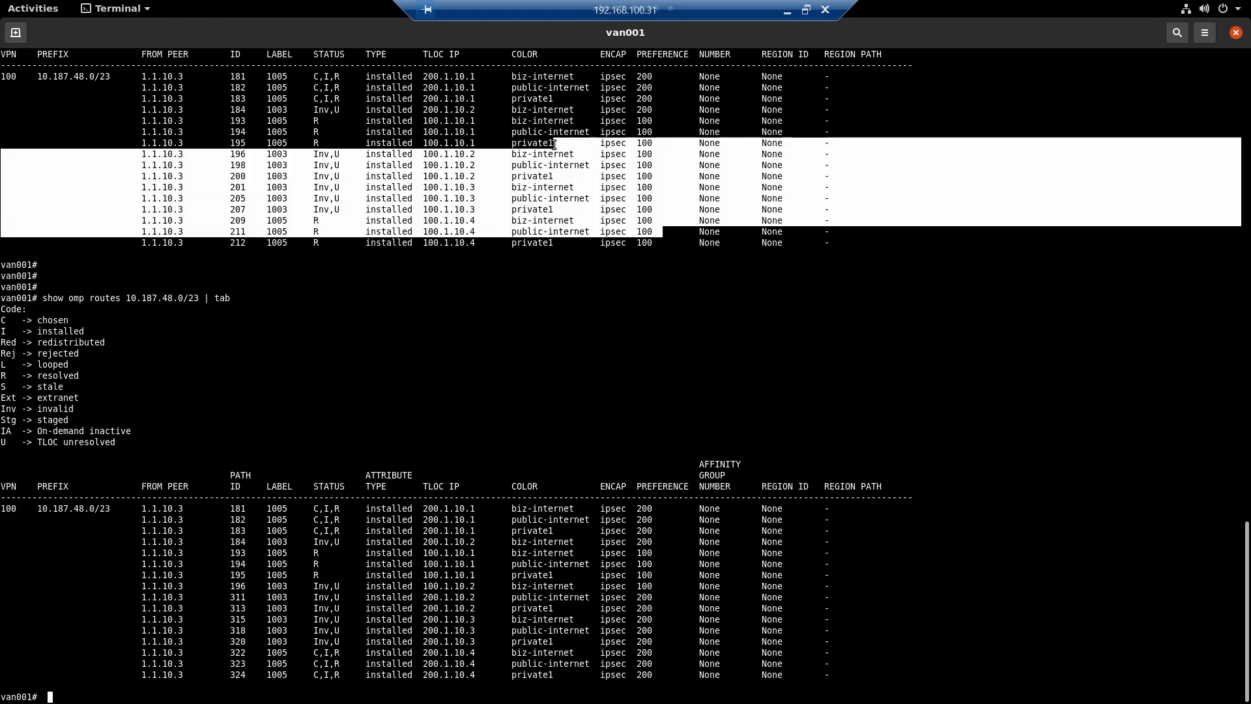
drag(630, 69, 658, 243)
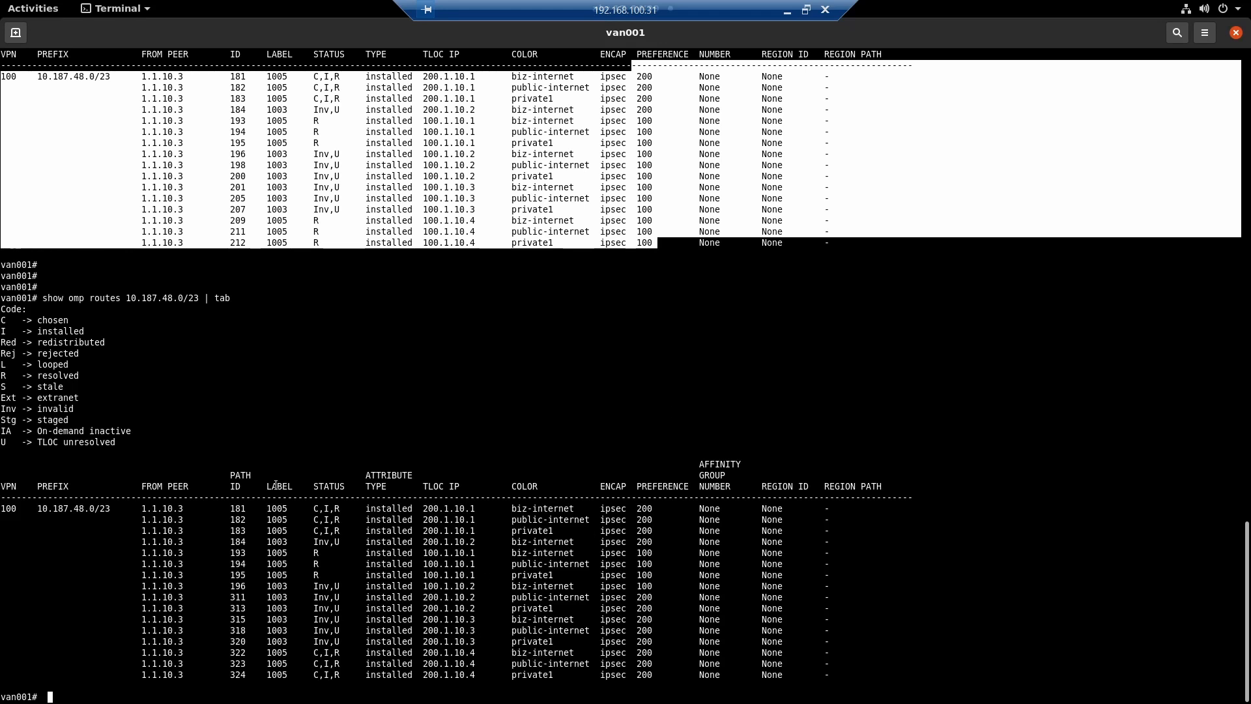
- Examine the status and preference of the 100.1.10.1 paths in the new output against the 100.1.10.4 paths in the previous one
drag(285, 531, 337, 575)
click(316, 574)
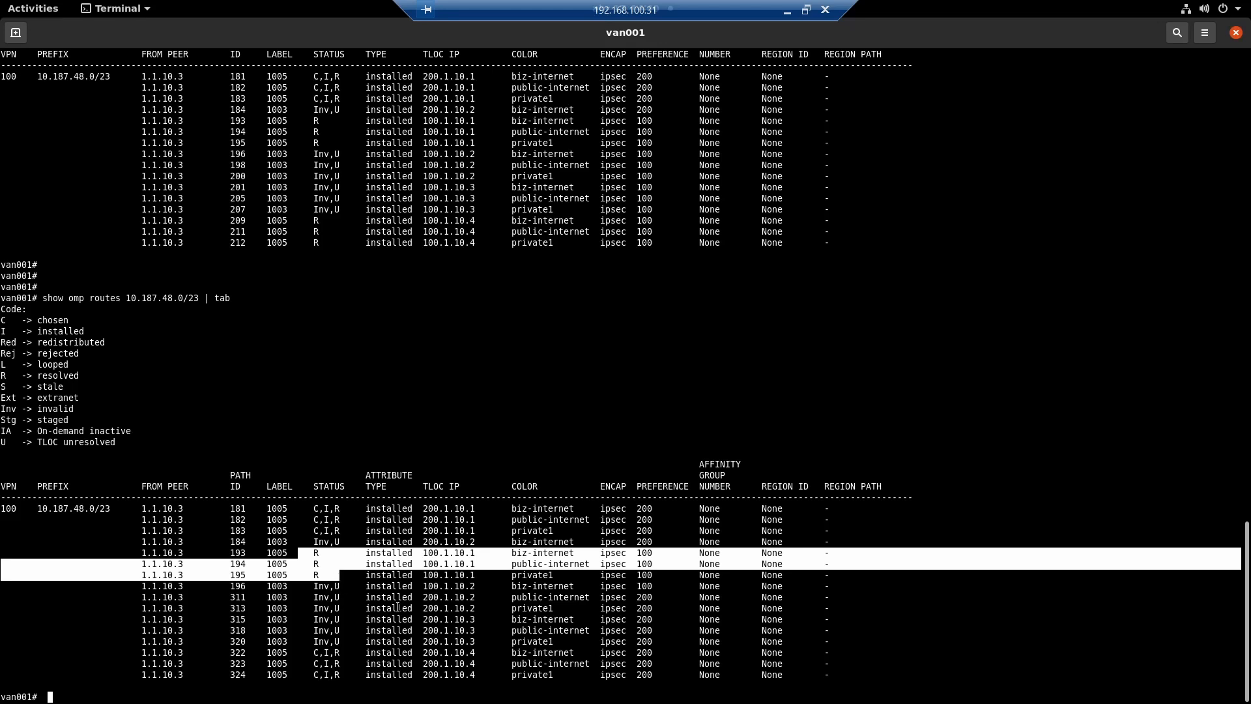
drag(656, 552, 665, 578)
click(656, 576)
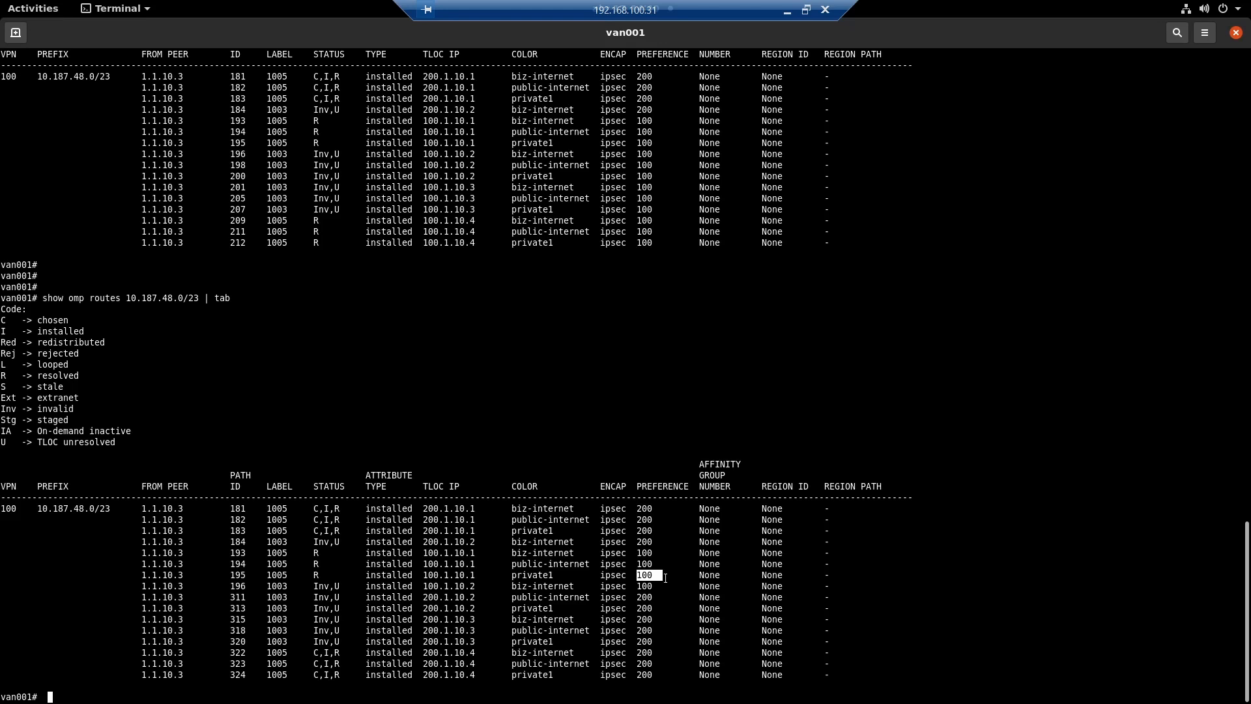
drag(299, 552, 481, 554)
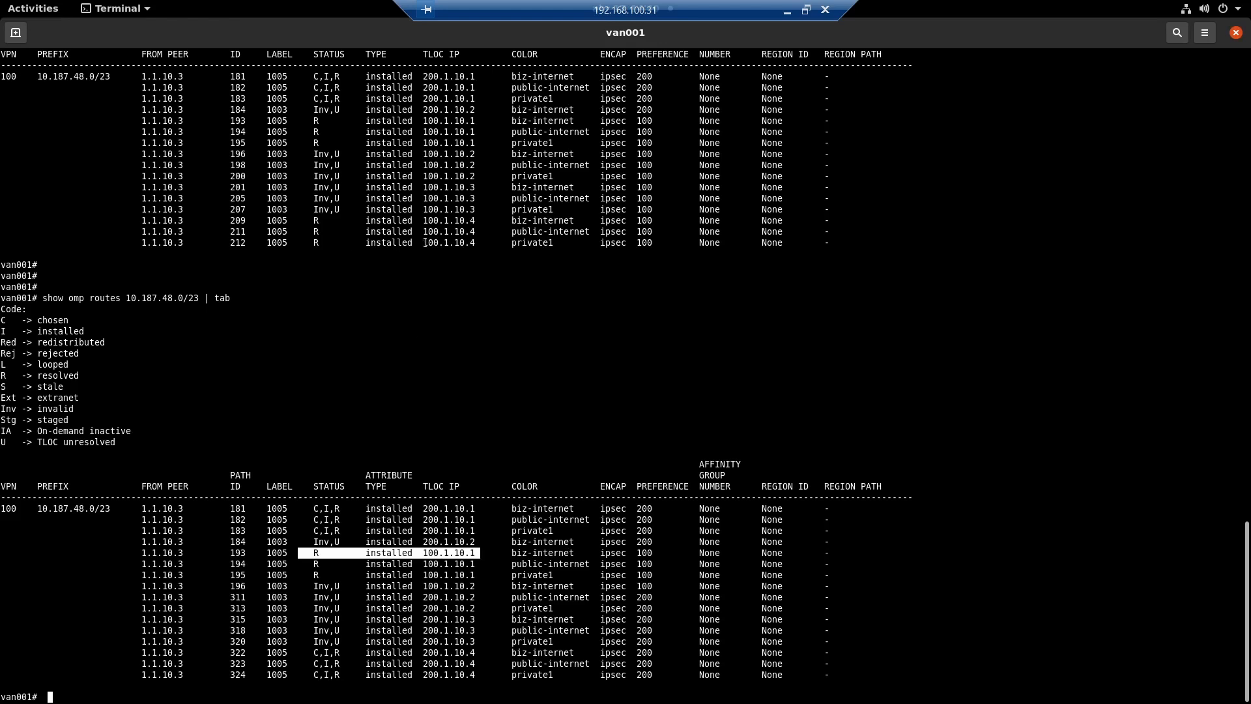
drag(485, 242, 404, 220)
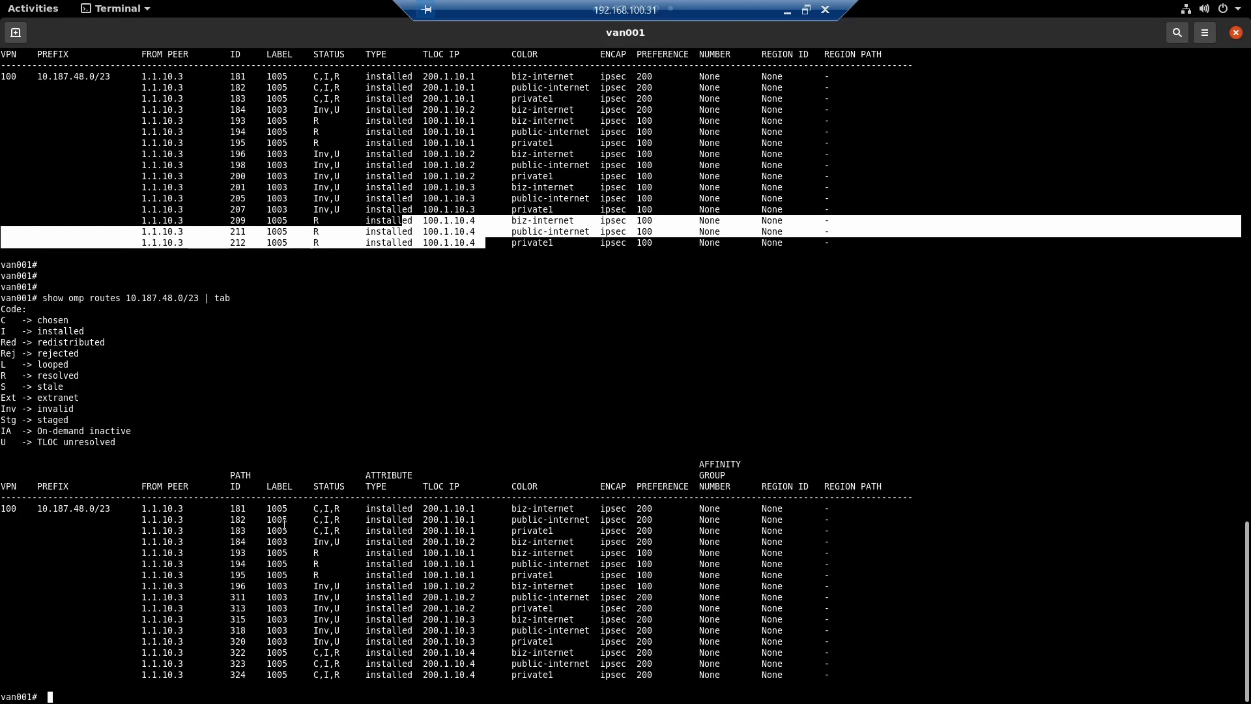
- Compare the full sets of received paths in both outputs, including the earlier 100.1.10.2 and 100.1.10.4 entries
drag(278, 519, 471, 600)
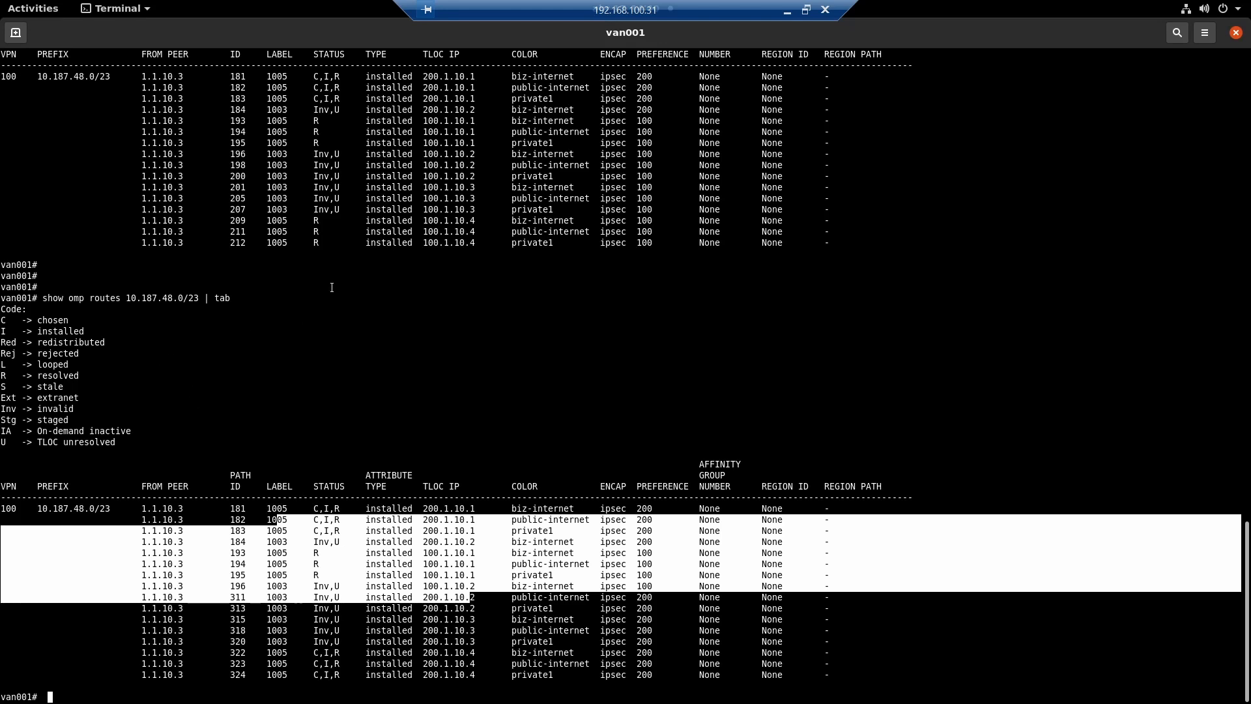
drag(344, 237, 290, 224)
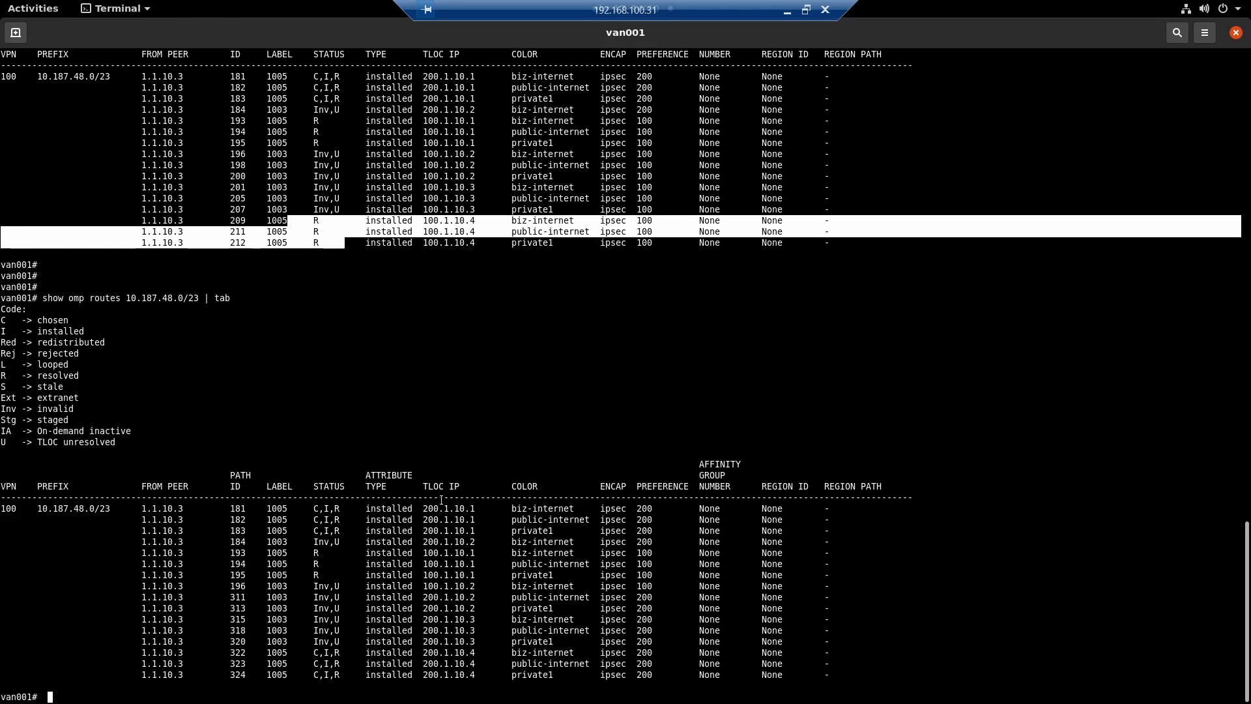
drag(310, 519, 343, 627)
drag(345, 685, 288, 643)
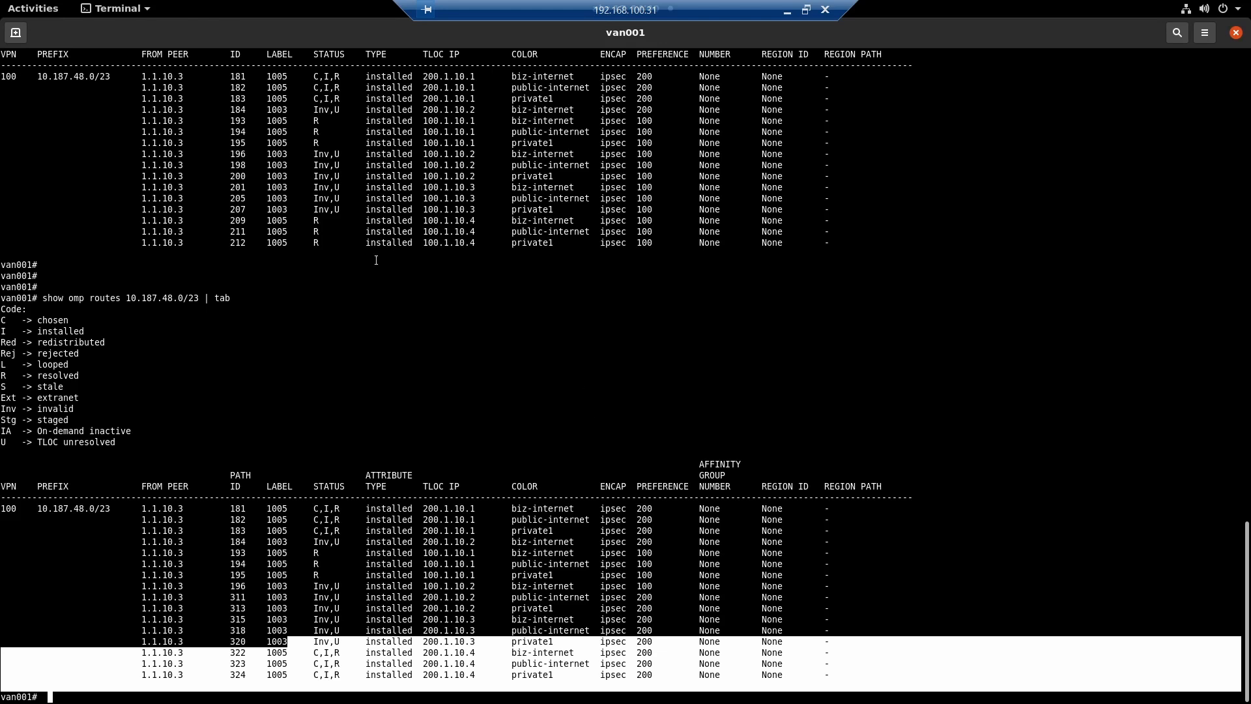
drag(311, 152, 704, 179)
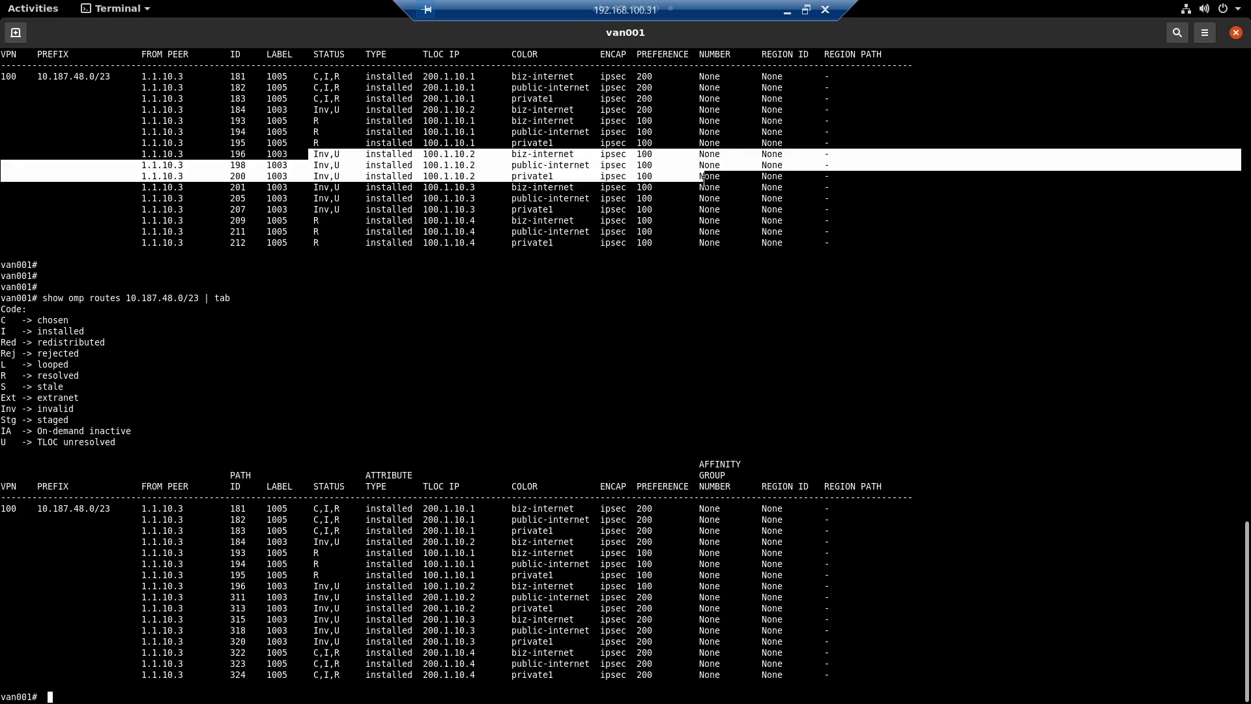